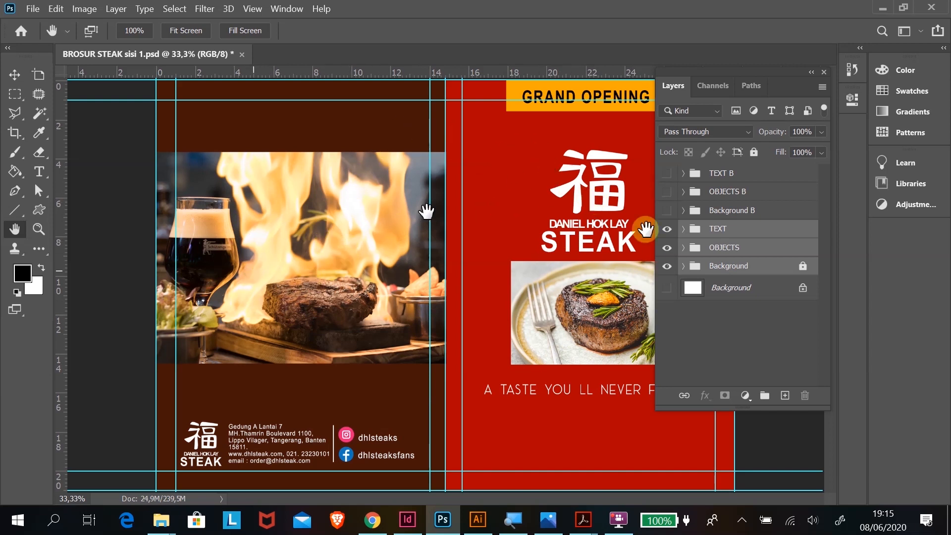
- Switch to Acrobat and review both pages of the two-fold steak brochure PDF
{"action": "left_click", "coordinate": [585, 529]}
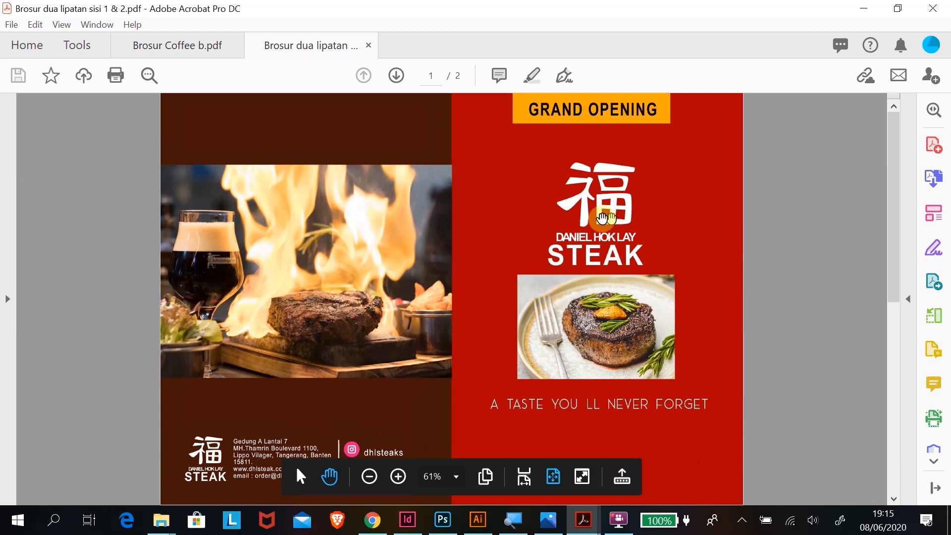
{"action": "scroll", "coordinate": [470, 208], "scroll_direction": "down", "scroll_amount": 2}
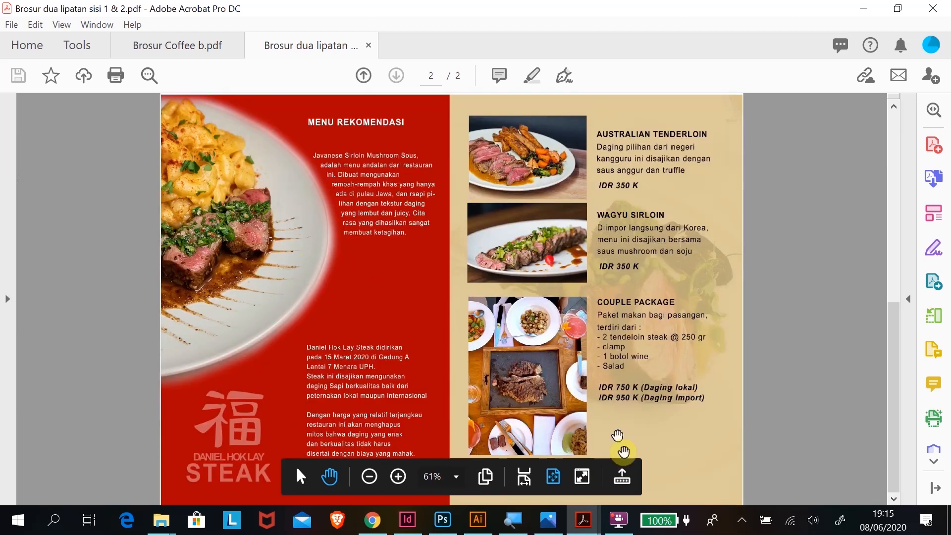
- Switch to Photoshop and compare the steak brochure's two sides by showing and hiding the TEXT B, OBJECTS B and Background B groups
{"action": "left_click", "coordinate": [443, 520]}
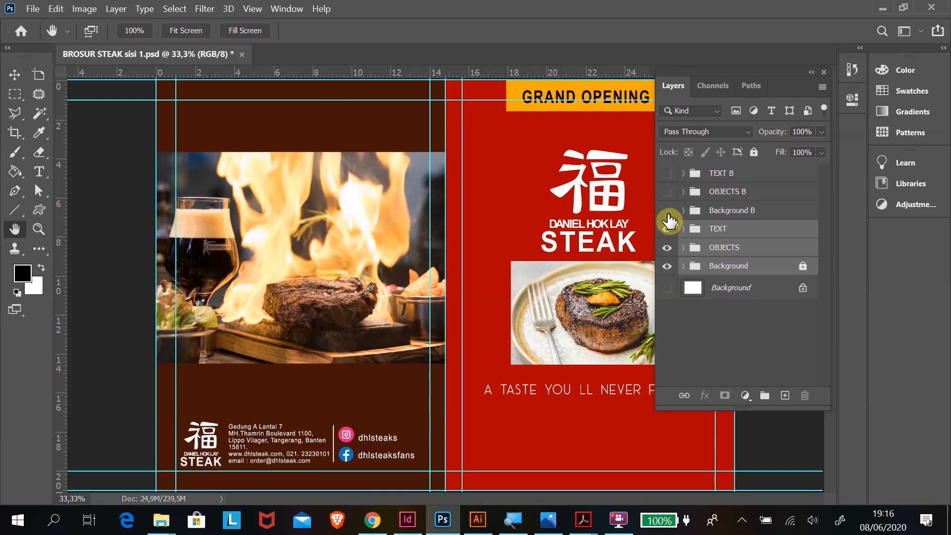
{"action": "left_click_drag", "start_coordinate": [667, 211], "coordinate": [668, 174]}
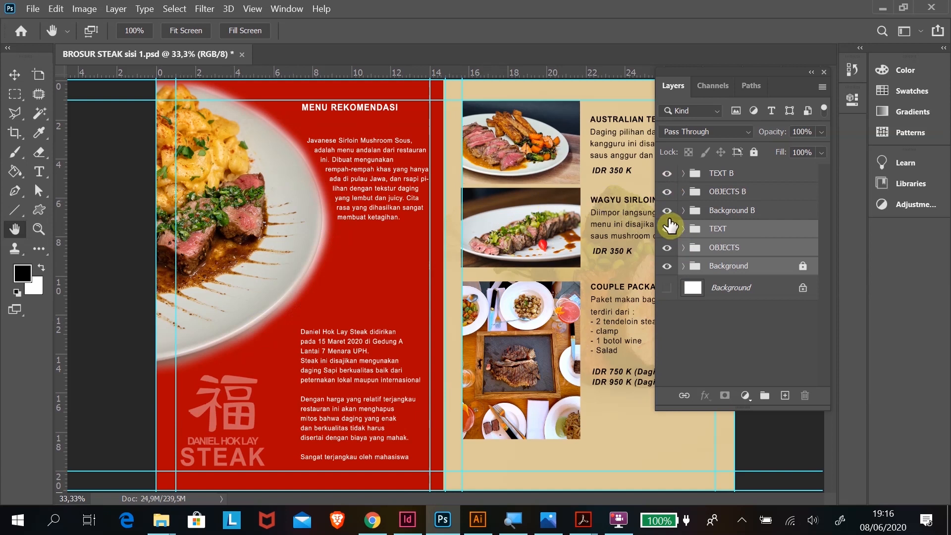
{"action": "left_click", "coordinate": [667, 173]}
{"action": "left_click", "coordinate": [667, 191]}
{"action": "left_click", "coordinate": [667, 210]}
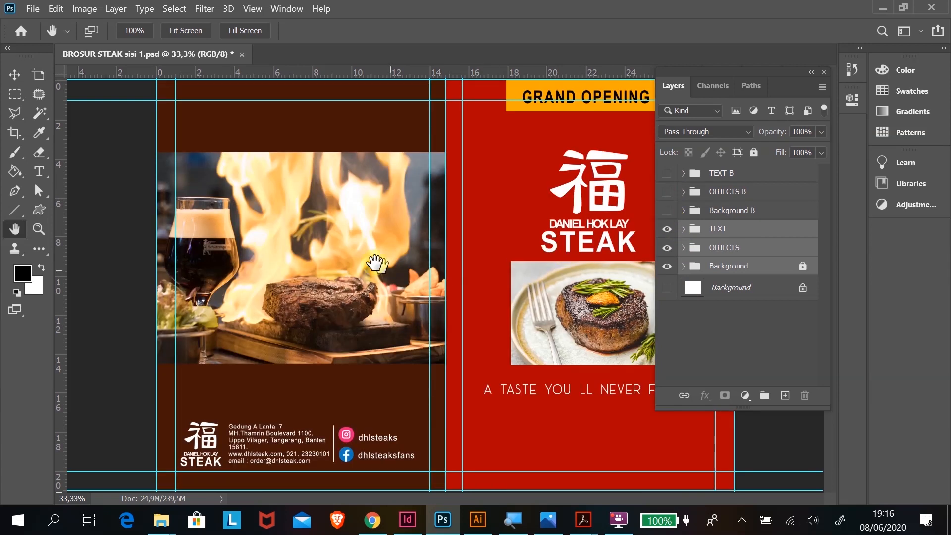
- Make the Background B, OBJECTS B and TEXT B layer groups visible to display the brochure's inner side
{"action": "left_click", "coordinate": [667, 210]}
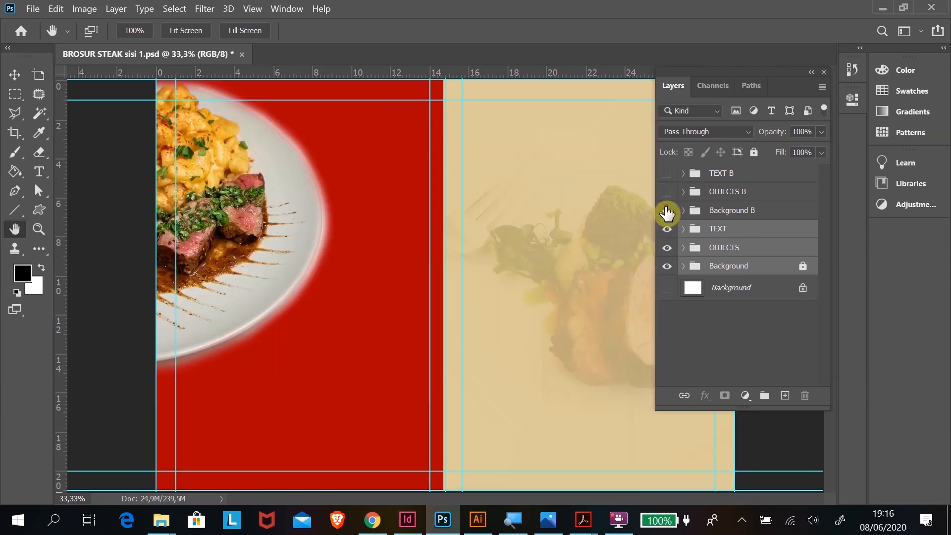
{"action": "left_click", "coordinate": [667, 192]}
{"action": "left_click", "coordinate": [667, 173]}
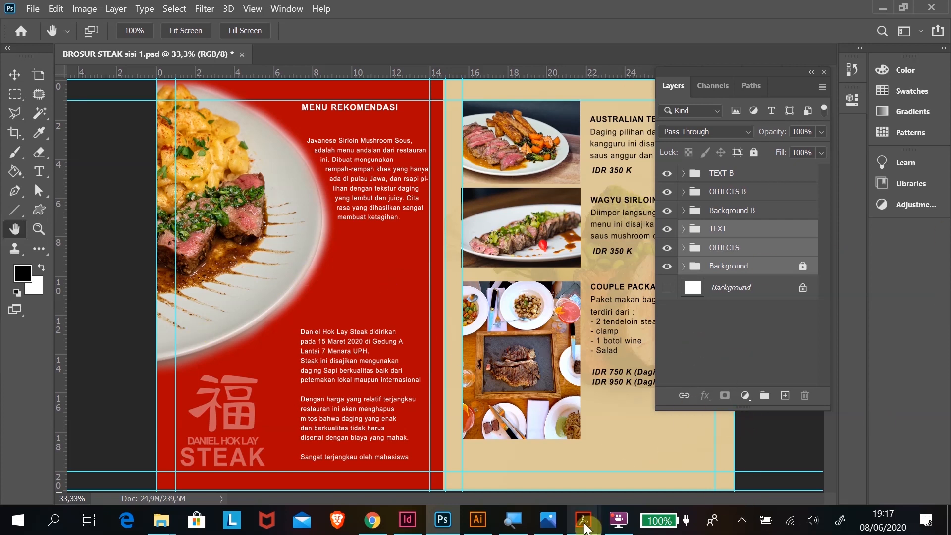
- Switch to Brosur Coffee b.pdf in Acrobat and look through its pages to the final one
{"action": "mouse_move", "coordinate": [583, 519]}
{"action": "left_click", "coordinate": [521, 460]}
{"action": "scroll", "coordinate": [524, 325], "scroll_direction": "up", "scroll_amount": 15}
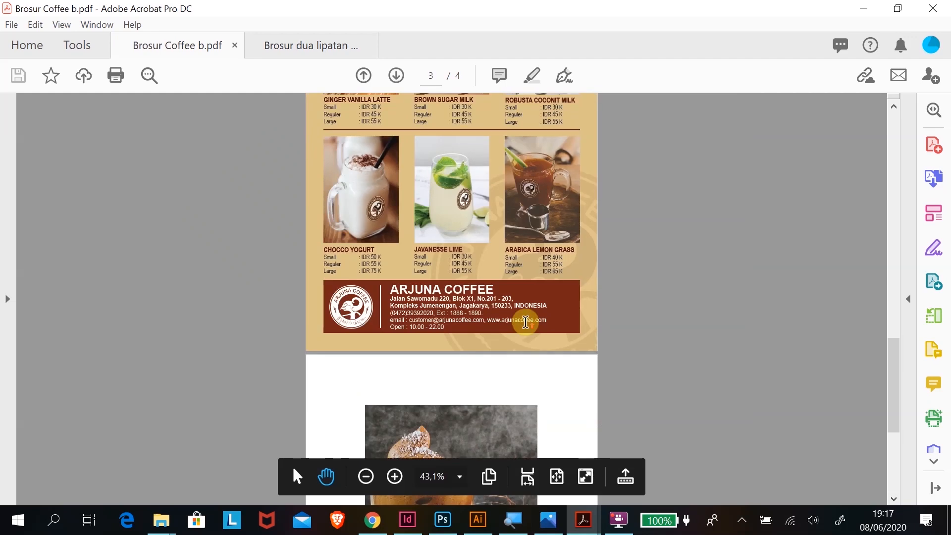
{"action": "scroll", "coordinate": [526, 321], "scroll_direction": "down", "scroll_amount": 15}
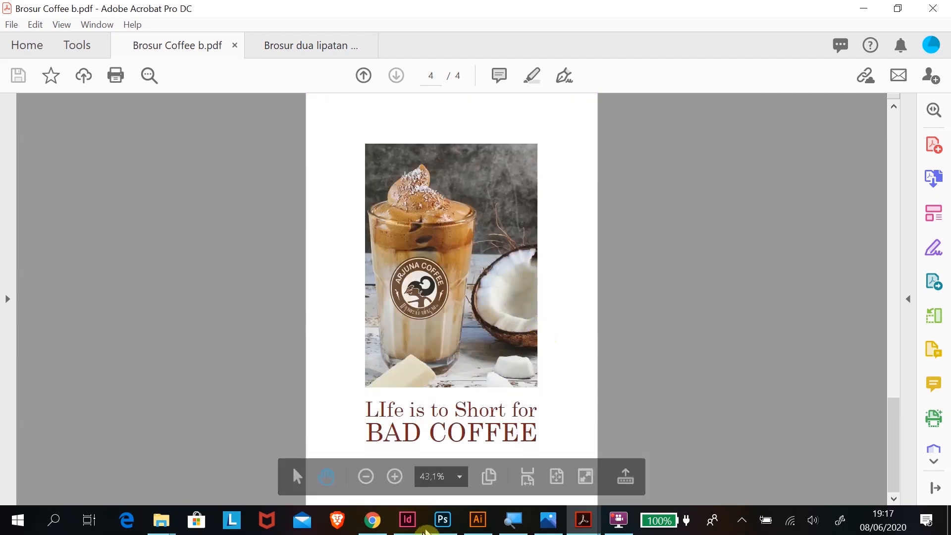
- Switch to InDesign and examine the cover, inner spread and back page of the coffee brochure in Tutorial Sesi 3.indd
{"action": "left_click", "coordinate": [408, 519]}
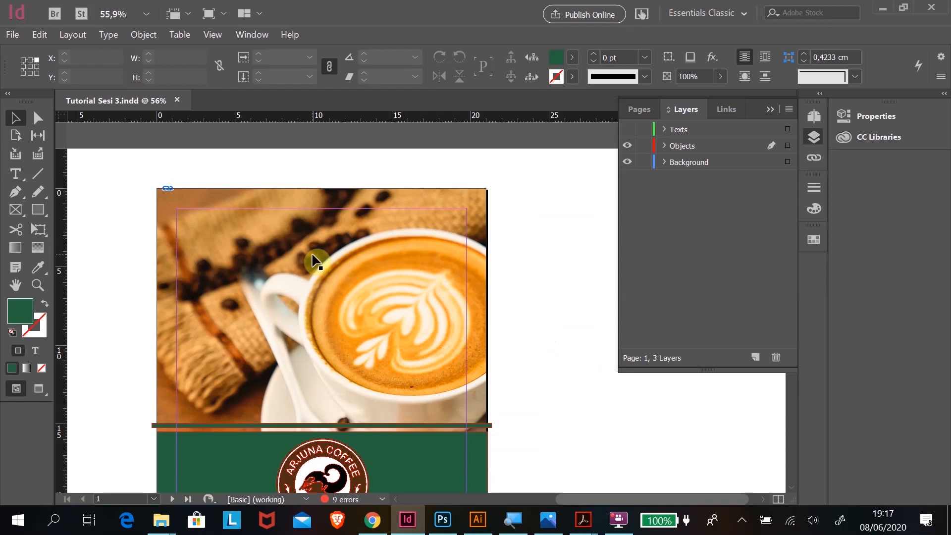
{"action": "key", "text": "ctrl+minus"}
{"action": "key", "text": "ctrl+minus"}
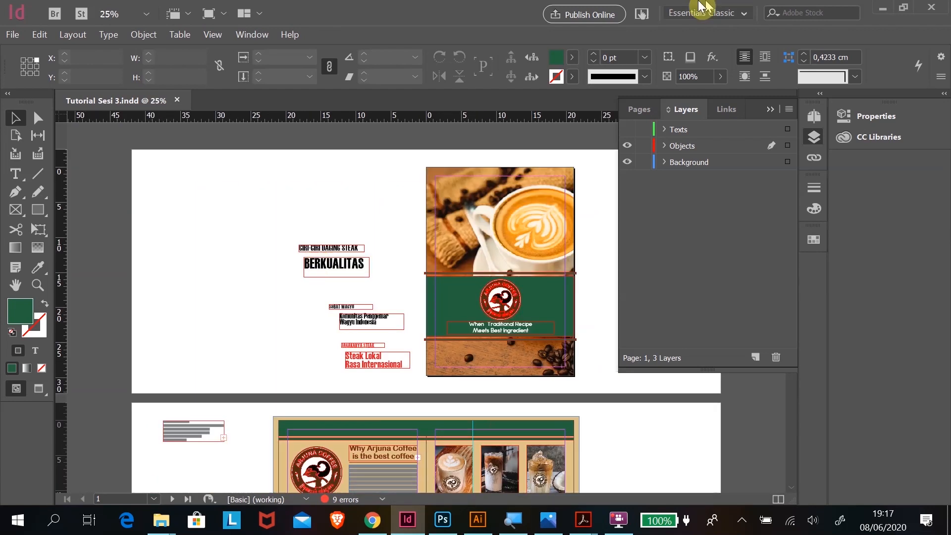
{"action": "scroll", "coordinate": [506, 276], "scroll_direction": "down", "scroll_amount": 3}
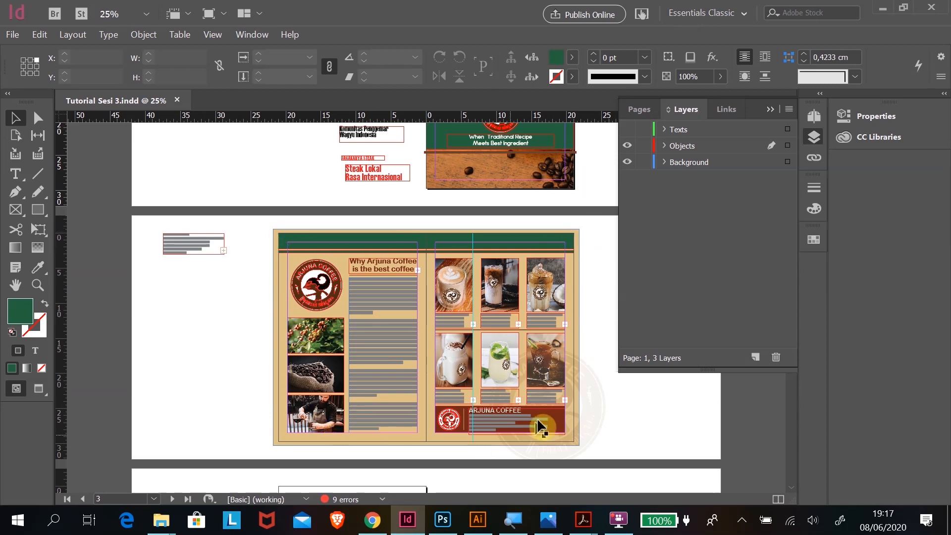
{"action": "scroll", "coordinate": [346, 382], "scroll_direction": "down", "scroll_amount": 4}
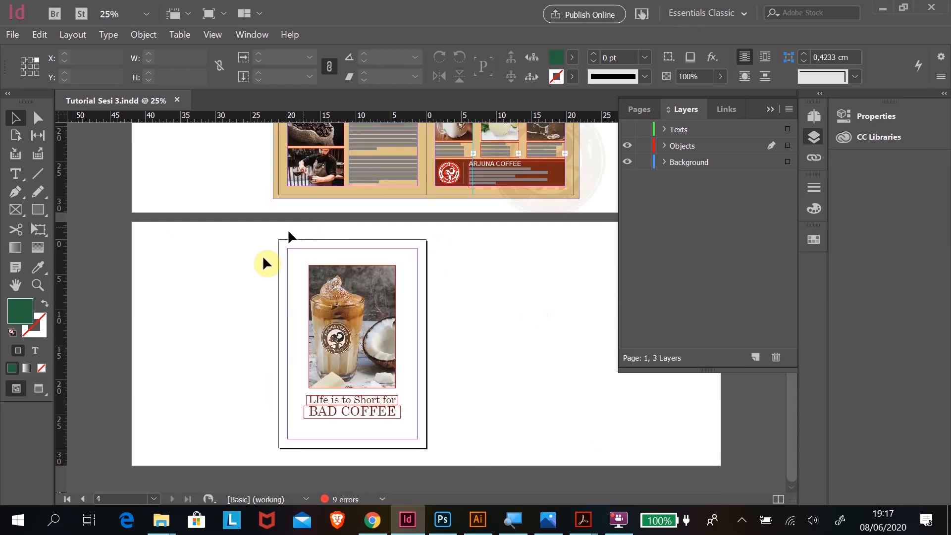
{"action": "scroll", "coordinate": [461, 298], "scroll_direction": "up", "scroll_amount": 6}
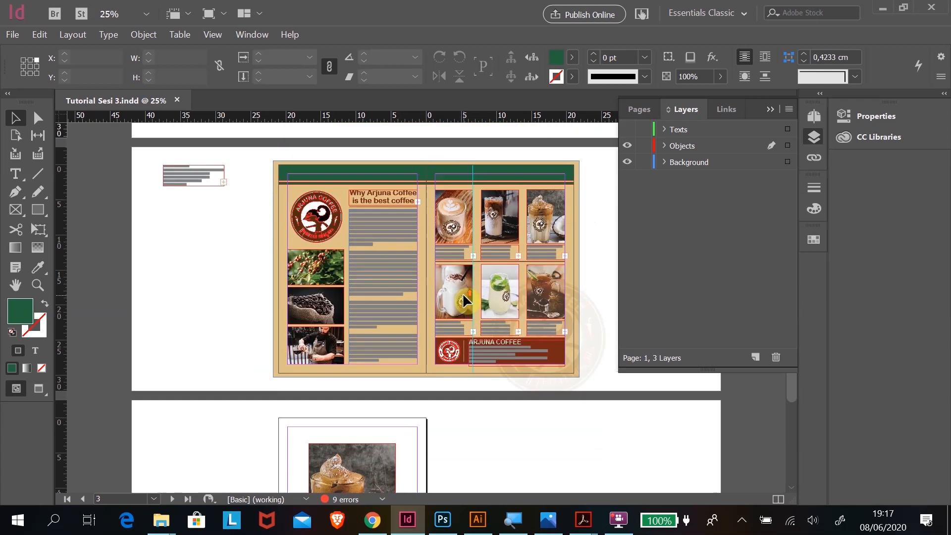
{"action": "scroll", "coordinate": [466, 299], "scroll_direction": "up", "scroll_amount": 1}
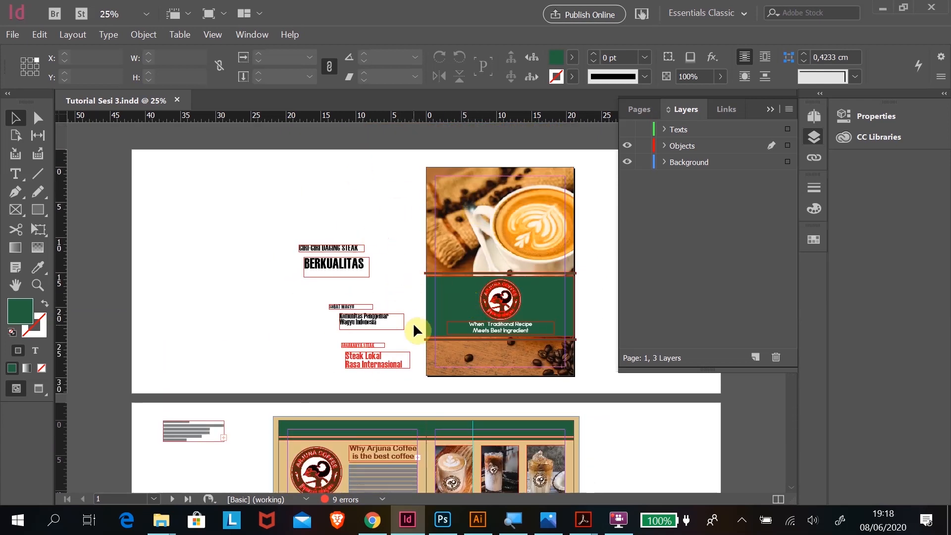
{"action": "scroll", "coordinate": [414, 331], "scroll_direction": "down", "scroll_amount": 1}
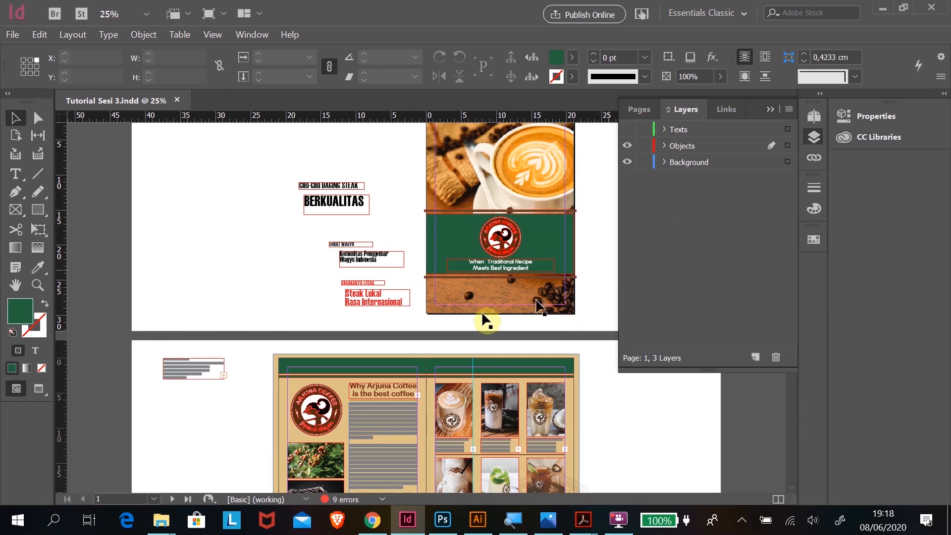
{"action": "scroll", "coordinate": [190, 386], "scroll_direction": "down", "scroll_amount": 5}
- Return to the steak brochure PDF in Acrobat and examine its menu page up close, followed by the cover page
{"action": "key", "text": "alt+Tab"}
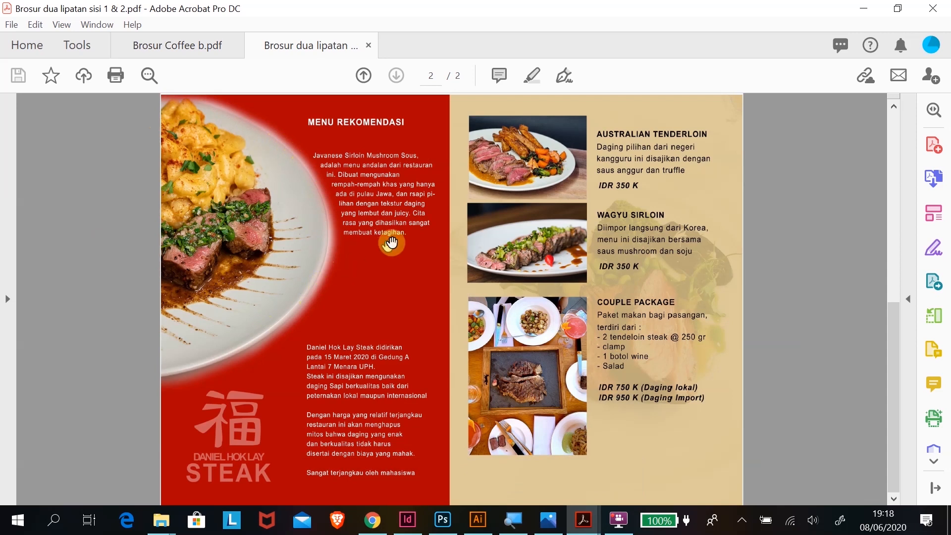
{"action": "scroll", "coordinate": [568, 169], "scroll_direction": "up", "scroll_amount": 2}
{"action": "scroll", "coordinate": [568, 168], "scroll_direction": "up", "scroll_amount": 3}
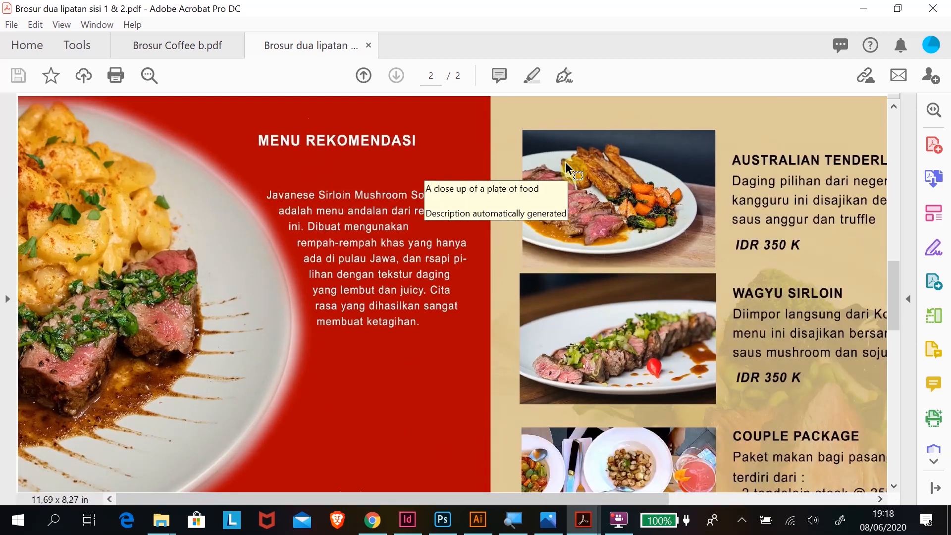
{"action": "scroll", "coordinate": [680, 177], "scroll_direction": "right", "scroll_amount": 3}
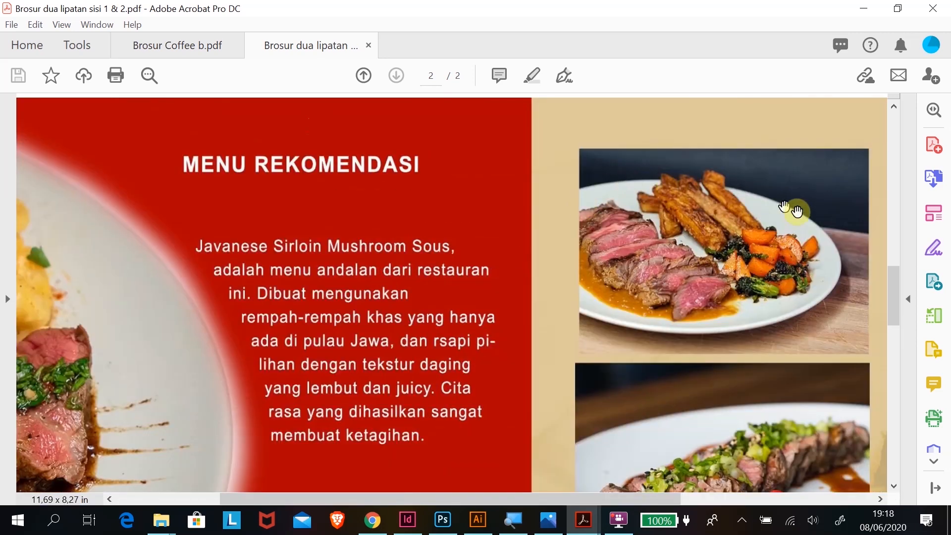
{"action": "left_click_drag", "start_coordinate": [329, 331], "coordinate": [584, 298]}
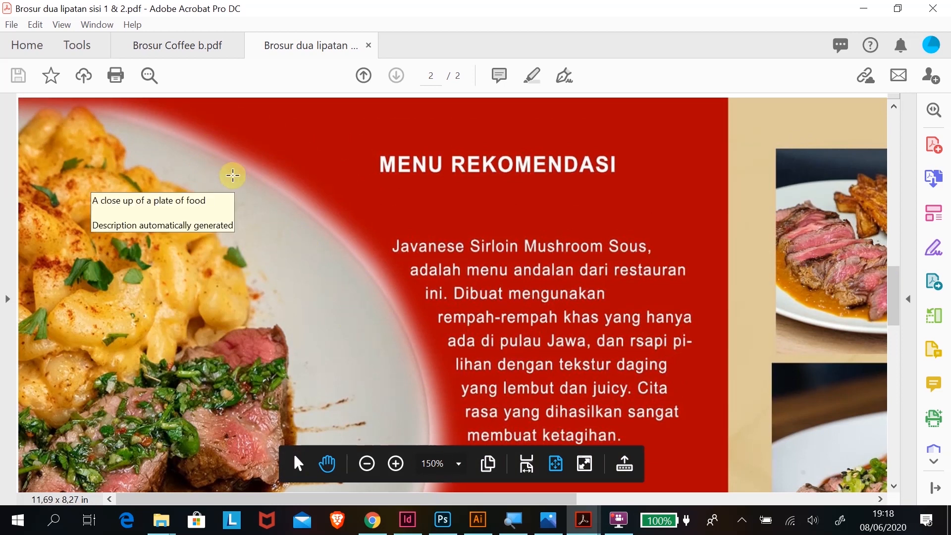
{"action": "scroll", "coordinate": [233, 175], "scroll_direction": "down", "scroll_amount": 4}
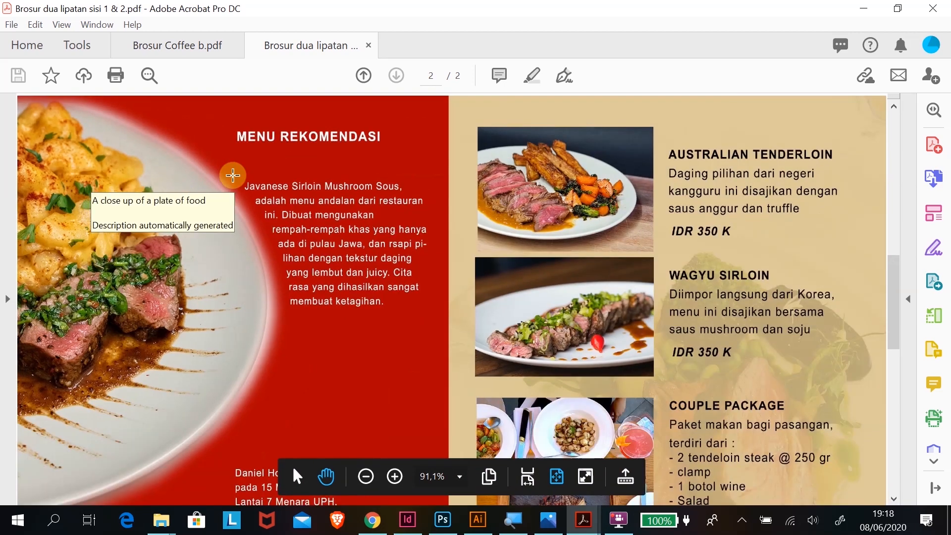
{"action": "scroll", "coordinate": [342, 247], "scroll_direction": "down", "scroll_amount": 5}
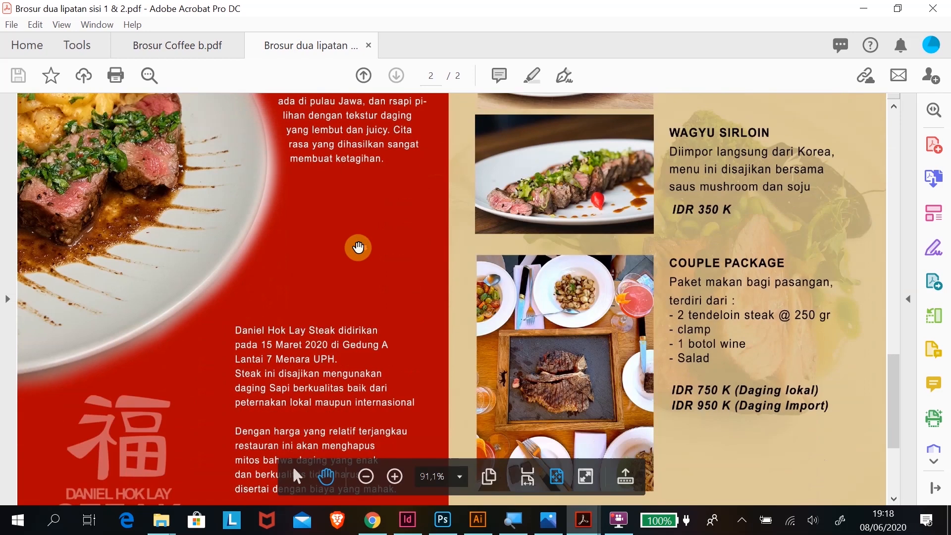
{"action": "scroll", "coordinate": [358, 248], "scroll_direction": "down", "scroll_amount": 2}
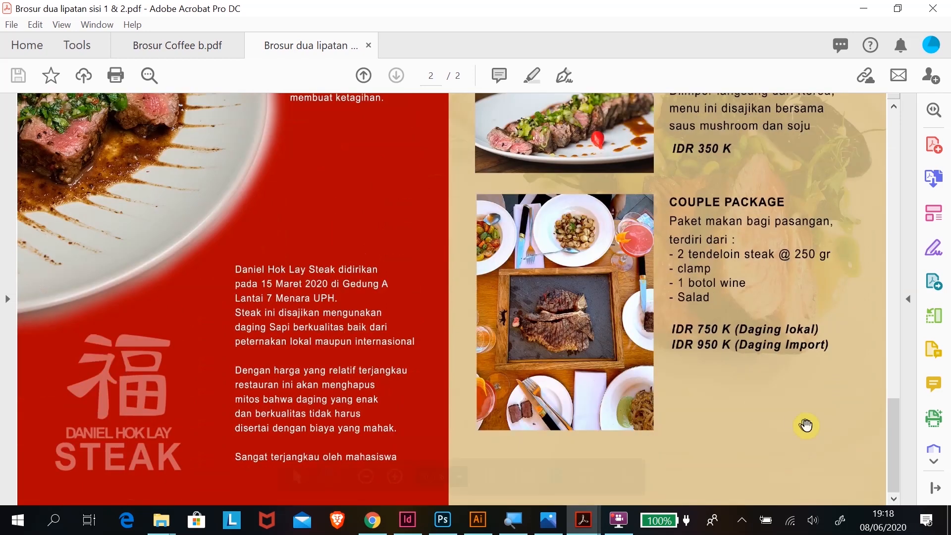
{"action": "left_click_drag", "start_coordinate": [895, 417], "coordinate": [869, 161]}
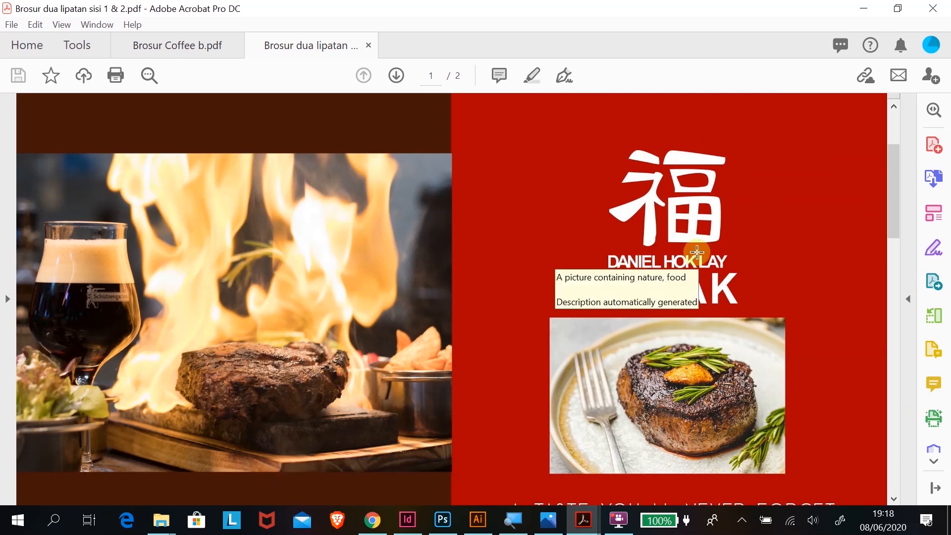
- Switch to Illustrator and open the recent file Promo Jacomfest.ai
{"action": "left_click", "coordinate": [484, 528]}
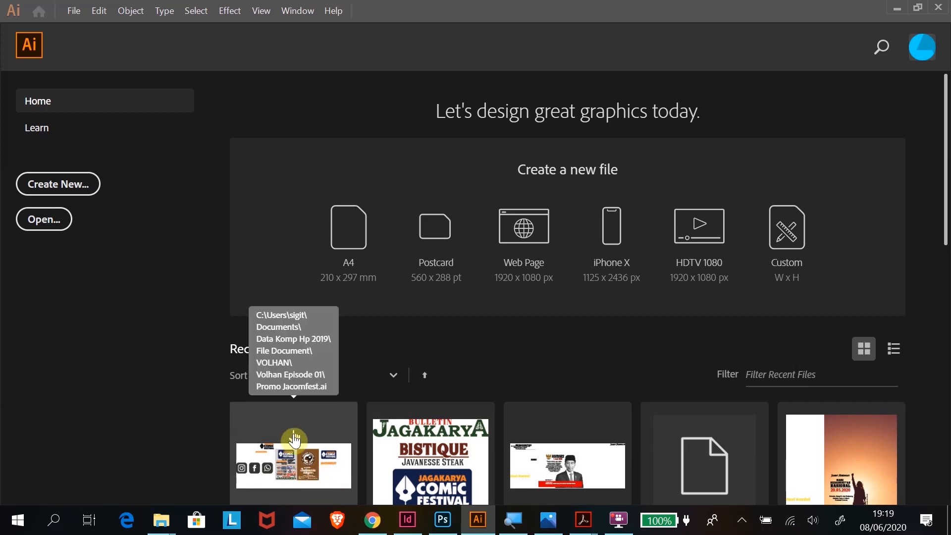
{"action": "left_click", "coordinate": [292, 463]}
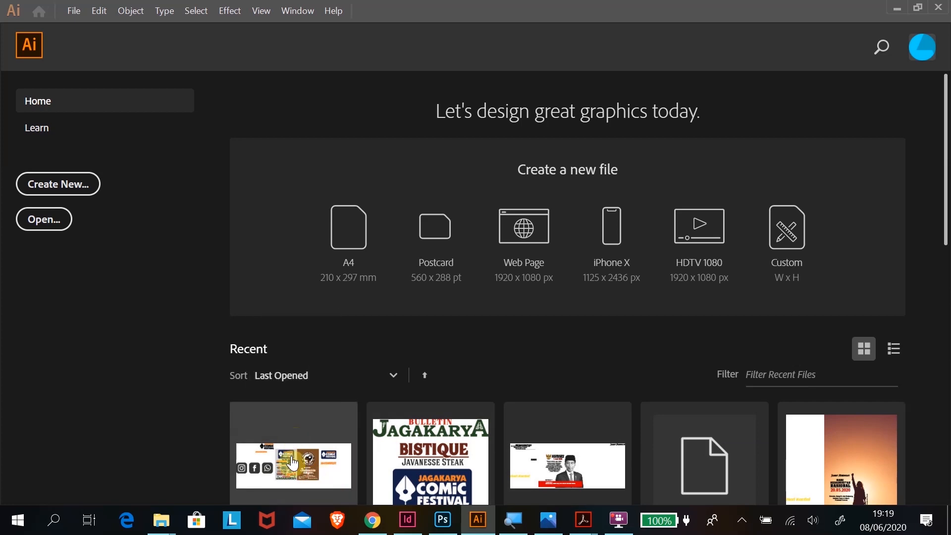
{"action": "left_click", "coordinate": [51, 272]}
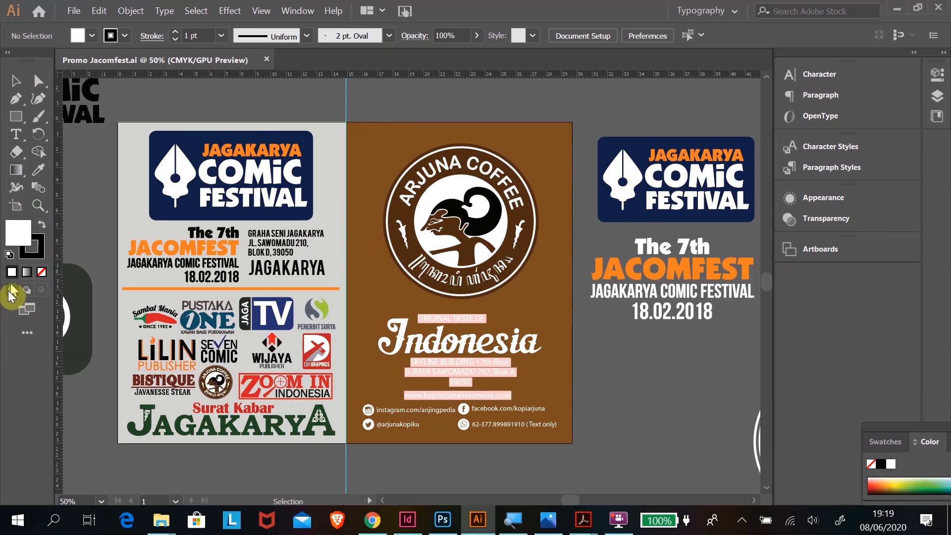
- Inspect the Jagakarya Comic Festival and Arjuna Coffee panels up close, and close Illustrator
{"action": "left_click", "coordinate": [39, 206]}
{"action": "left_click_drag", "start_coordinate": [524, 109], "coordinate": [529, 218]}
{"action": "left_click_drag", "start_coordinate": [206, 120], "coordinate": [290, 253]}
{"action": "left_click", "coordinate": [290, 254], "text": "alt"}
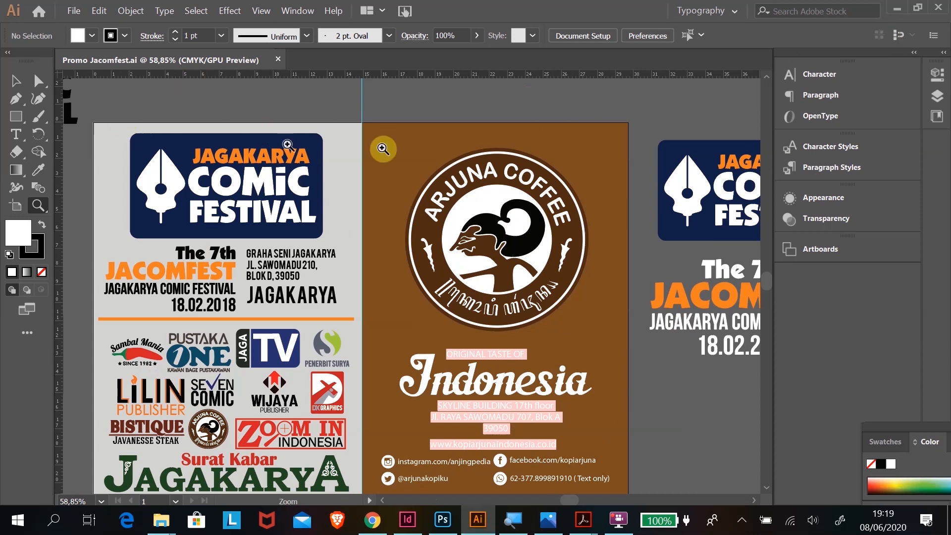
{"action": "left_click", "coordinate": [939, 9]}
- Switch to Brosur Coffee b.pdf in Acrobat and review all four pages from the cover to the back page
{"action": "mouse_move", "coordinate": [581, 520]}
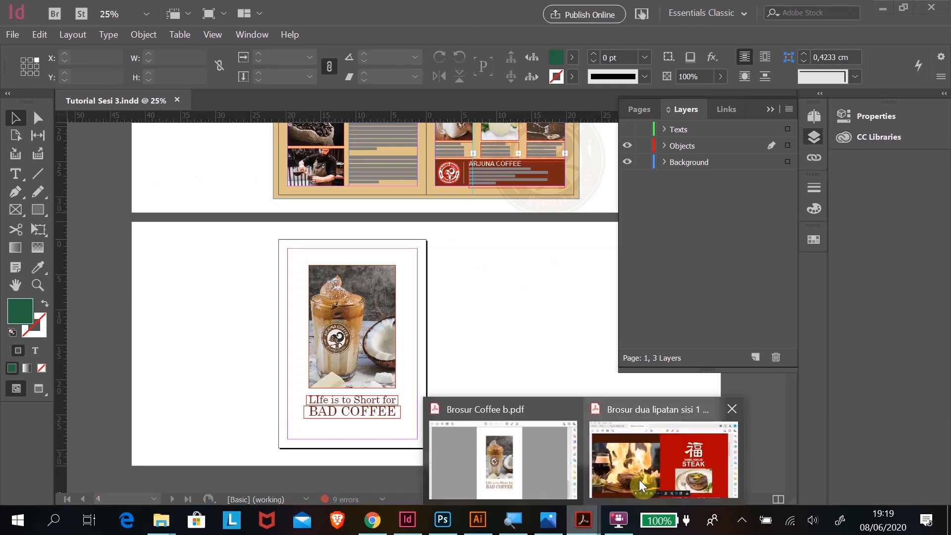
{"action": "left_click", "coordinate": [504, 471]}
{"action": "scroll", "coordinate": [465, 278], "scroll_direction": "up", "scroll_amount": 20}
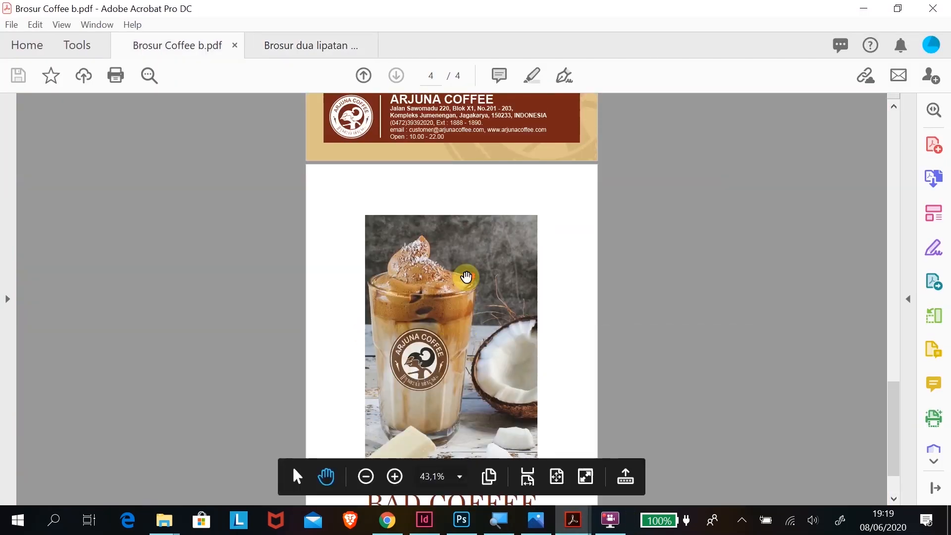
{"action": "scroll", "coordinate": [469, 279], "scroll_direction": "up", "scroll_amount": 3}
{"action": "scroll", "coordinate": [469, 280], "scroll_direction": "down", "scroll_amount": 4}
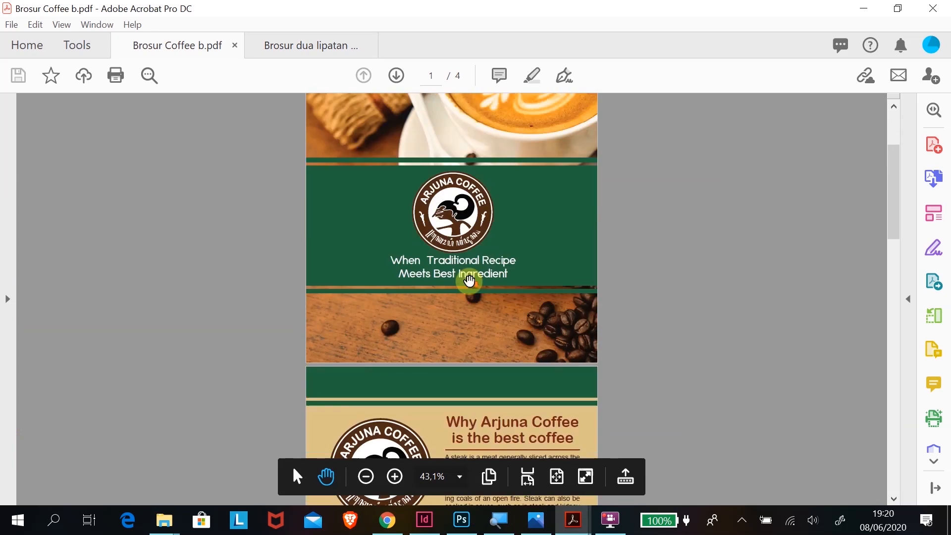
{"action": "scroll", "coordinate": [470, 280], "scroll_direction": "up", "scroll_amount": 3}
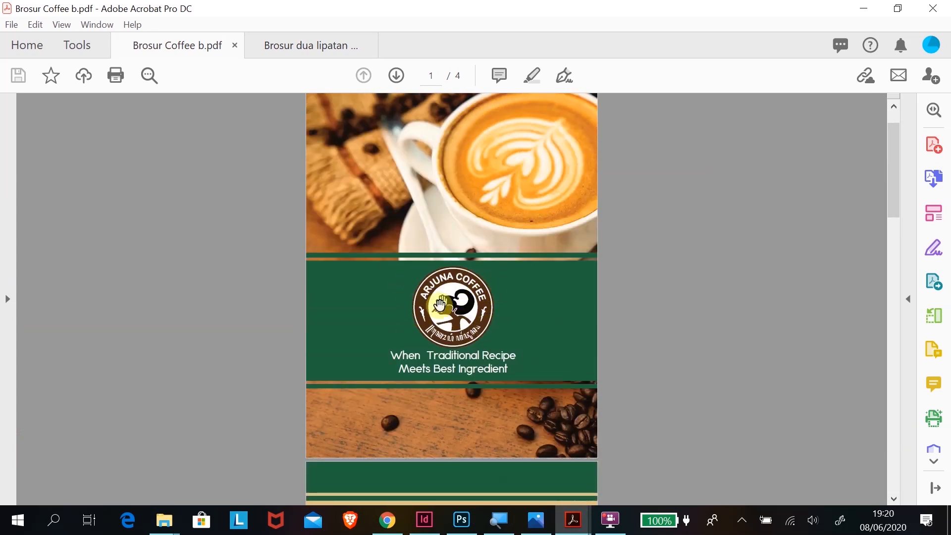
{"action": "scroll", "coordinate": [496, 323], "scroll_direction": "down", "scroll_amount": 5}
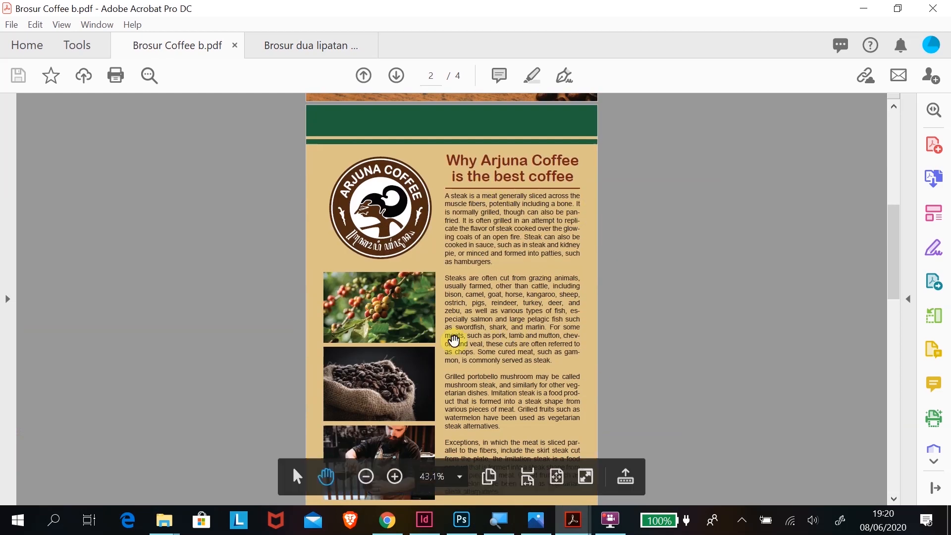
{"action": "scroll", "coordinate": [449, 342], "scroll_direction": "down", "scroll_amount": 6}
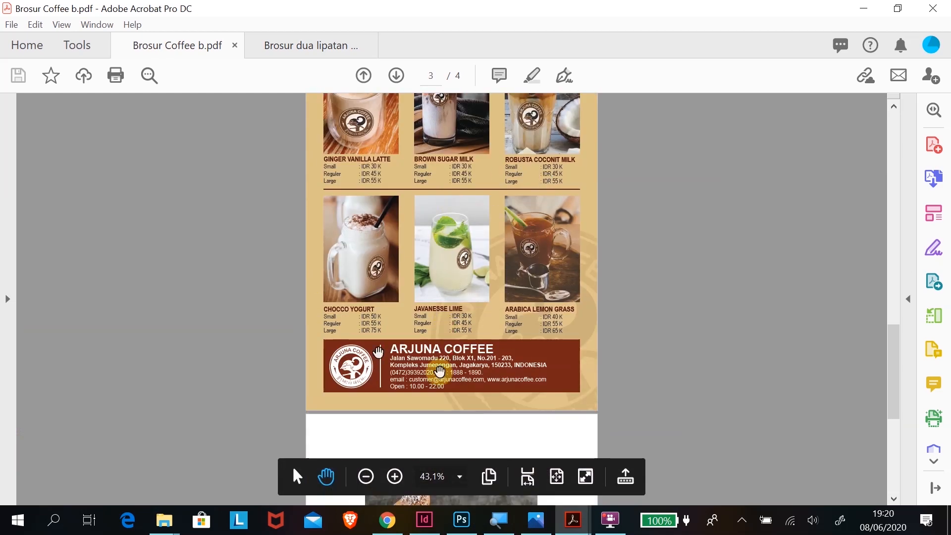
{"action": "scroll", "coordinate": [319, 305], "scroll_direction": "down", "scroll_amount": 5}
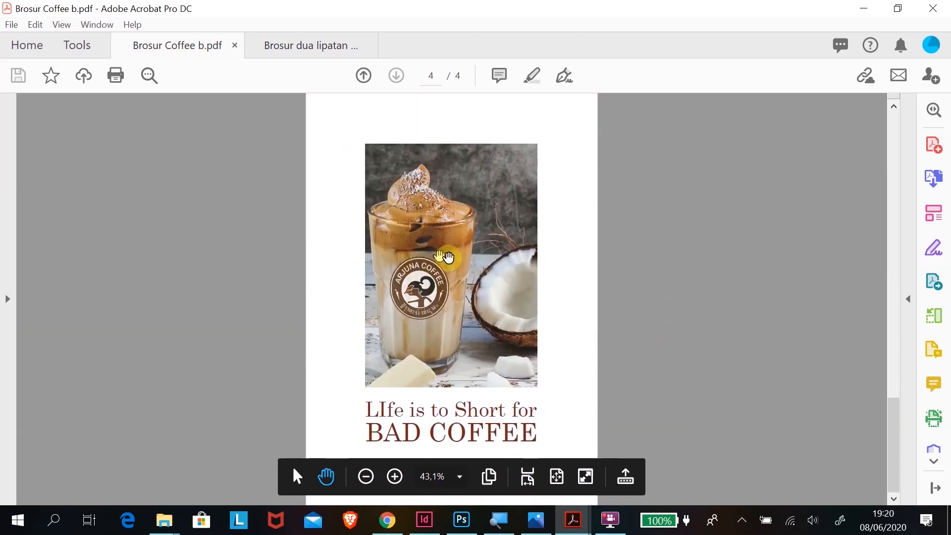
- Return to the cover of the coffee brochure PDF, and switch to Chrome to browse the Unsplash coffee photos
{"action": "scroll", "coordinate": [484, 343], "scroll_direction": "up", "scroll_amount": 10}
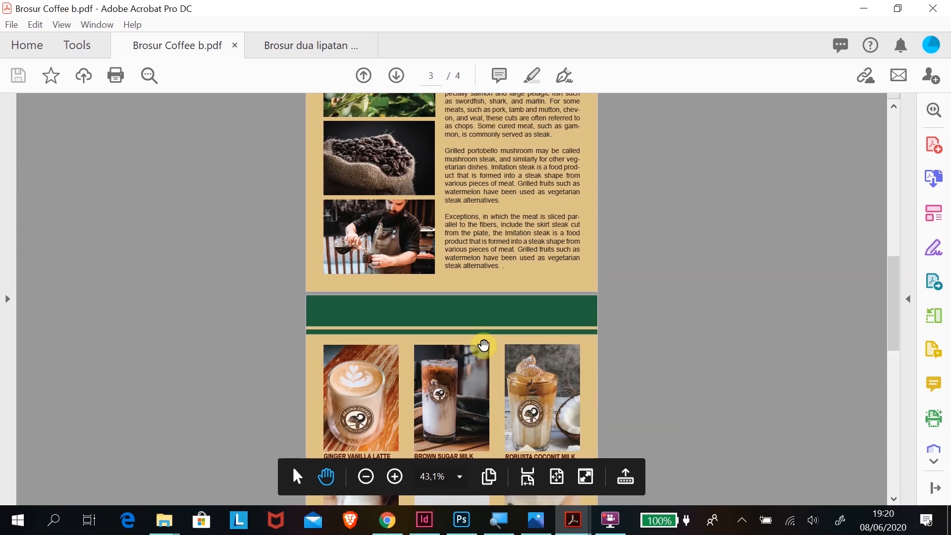
{"action": "scroll", "coordinate": [484, 343], "scroll_direction": "up", "scroll_amount": 6}
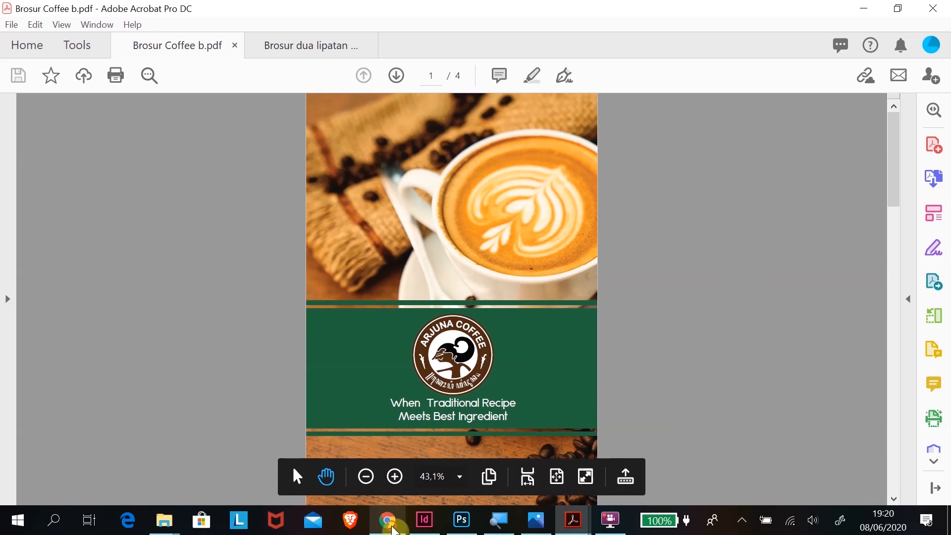
{"action": "left_click", "coordinate": [387, 520]}
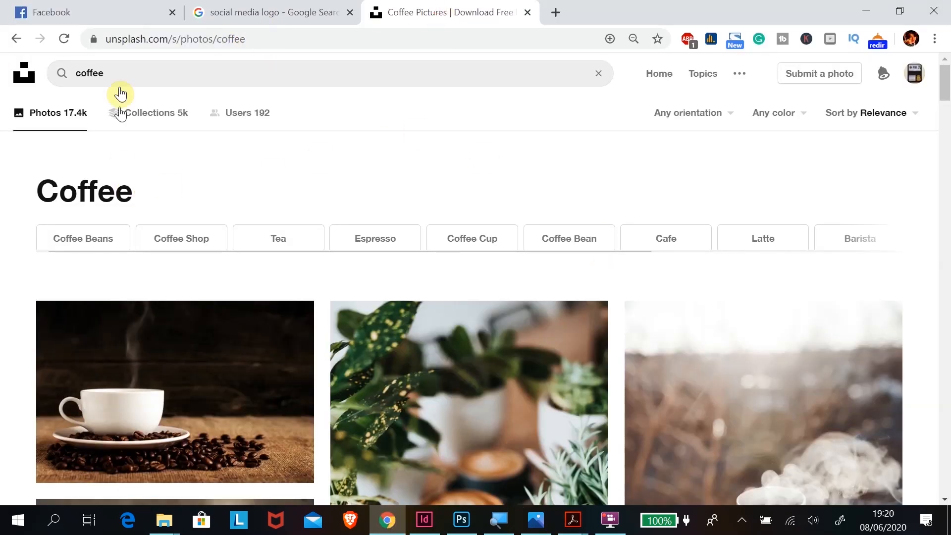
{"action": "scroll", "coordinate": [191, 344], "scroll_direction": "down", "scroll_amount": 3}
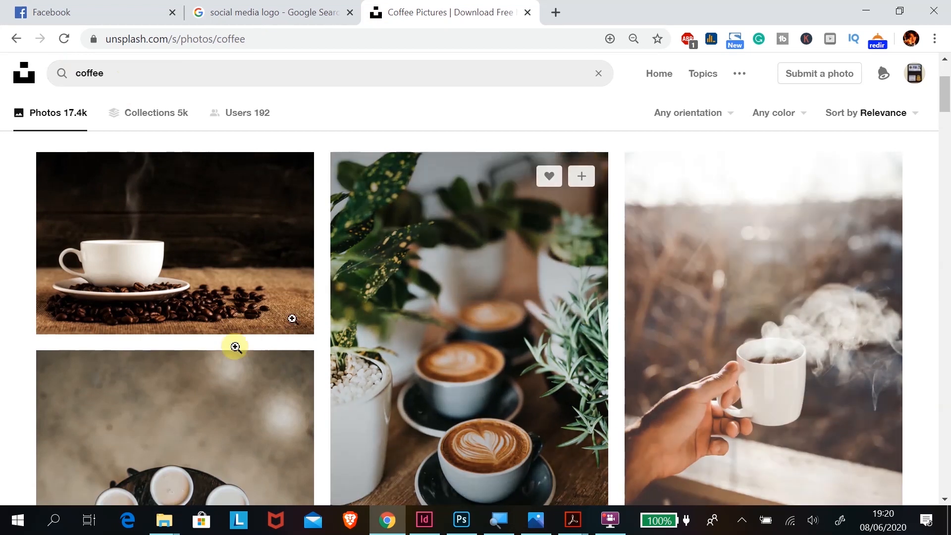
- Switch to InDesign and examine the Arjuna Coffee cover page in Tutorial Sesi 3.indd up close
{"action": "mouse_move", "coordinate": [426, 520]}
{"action": "left_click", "coordinate": [402, 436]}
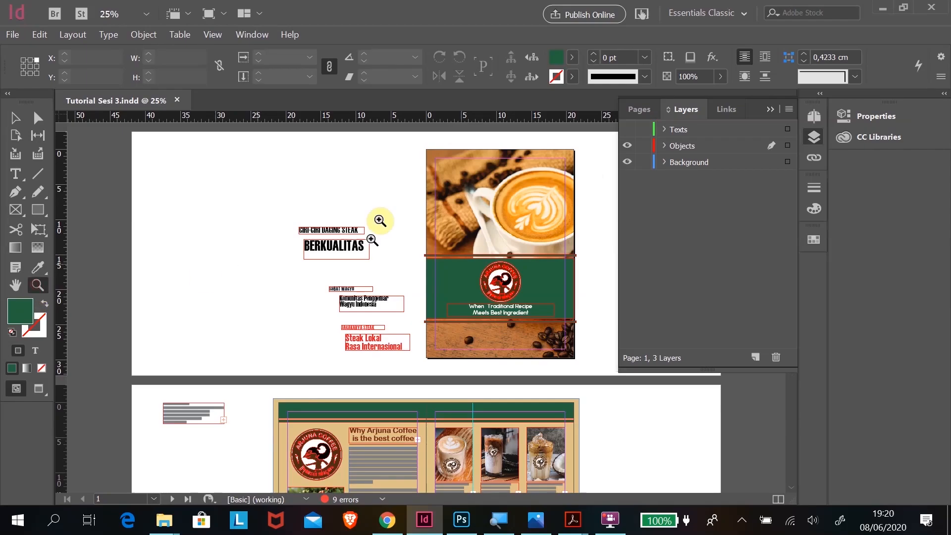
{"action": "left_click_drag", "start_coordinate": [409, 149], "coordinate": [597, 366]}
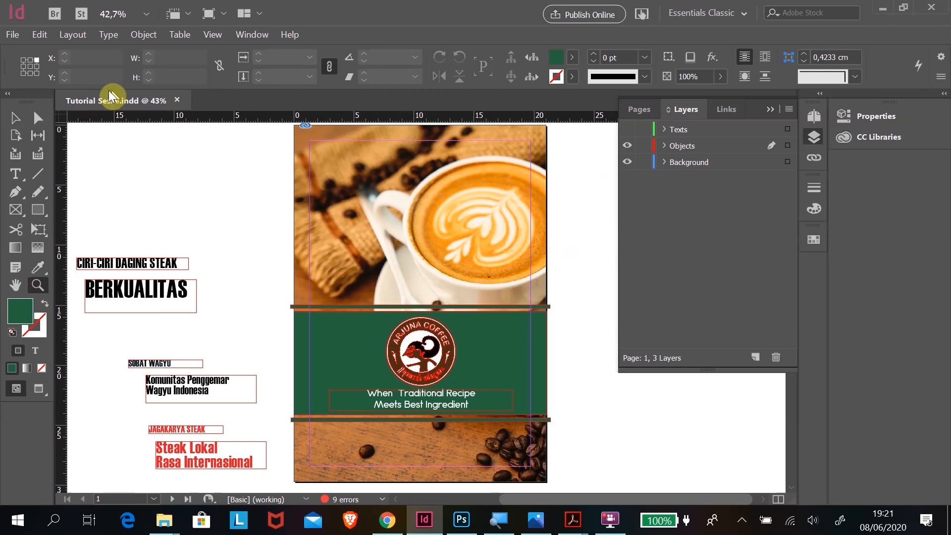
- Start a new A4 portrait document and set its units to centimeters
{"action": "left_click", "coordinate": [11, 36]}
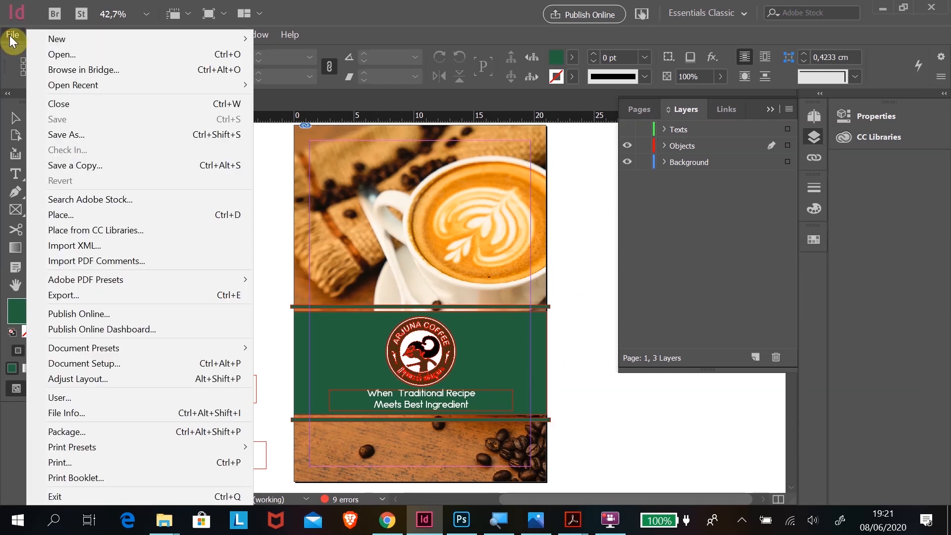
{"action": "mouse_move", "coordinate": [44, 47]}
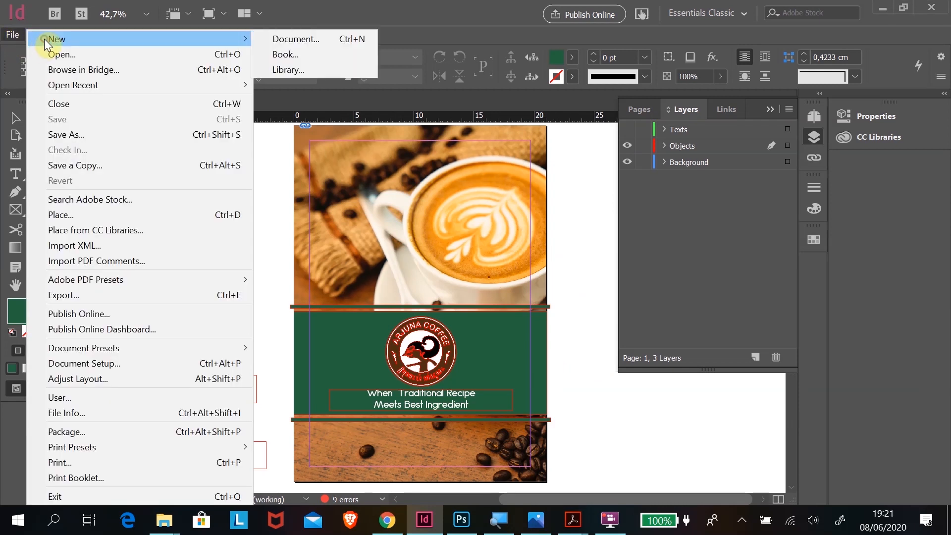
{"action": "left_click", "coordinate": [293, 40]}
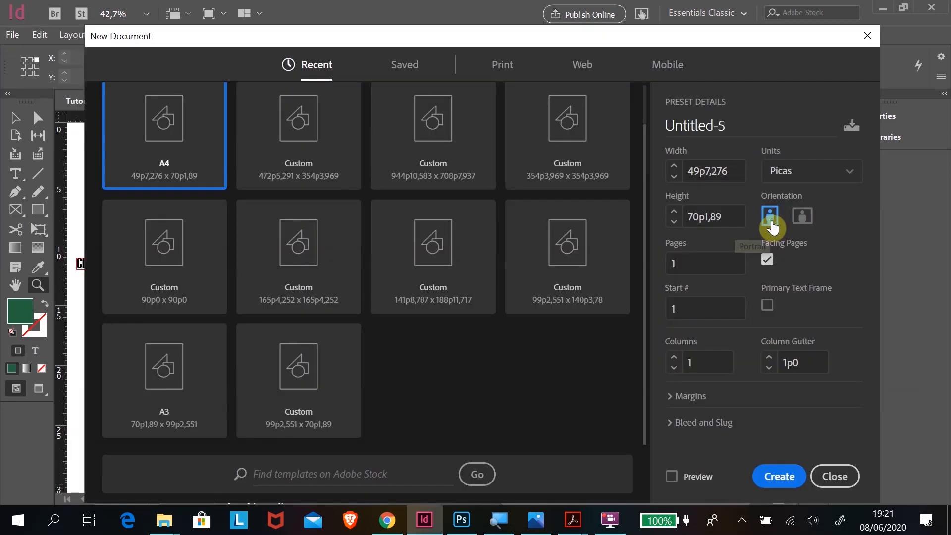
{"action": "scroll", "coordinate": [495, 198], "scroll_direction": "up", "scroll_amount": 1}
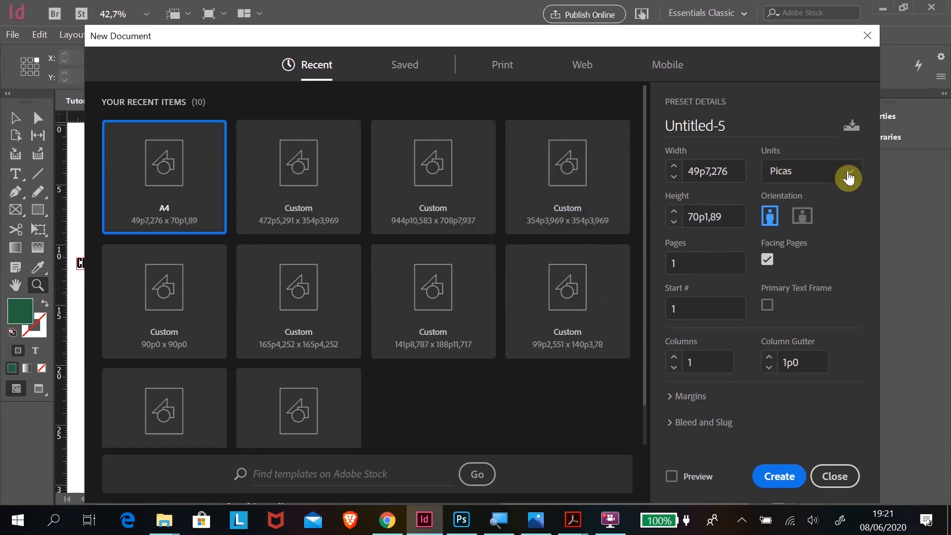
{"action": "left_click", "coordinate": [849, 177]}
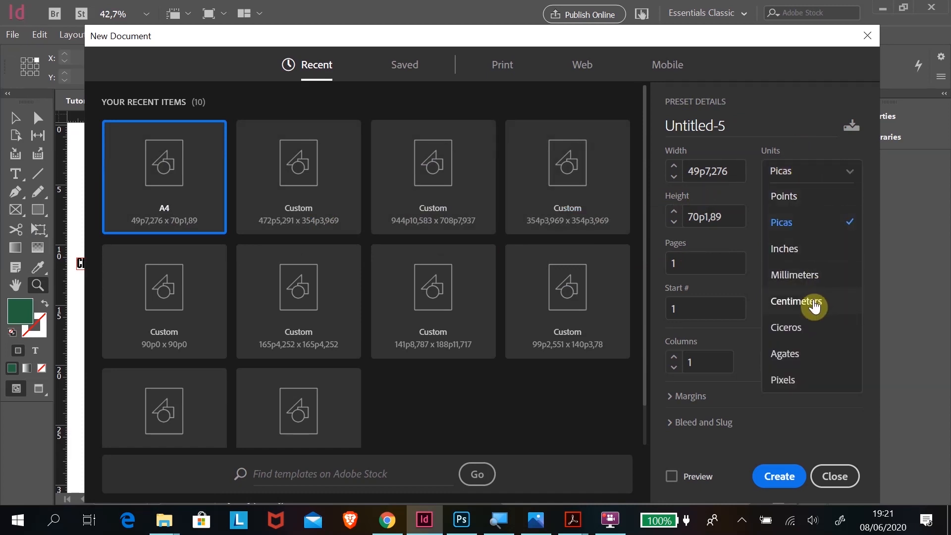
{"action": "left_click", "coordinate": [814, 306]}
- Name the new document Brosur 4 hlm and create it with one page
{"action": "left_click_drag", "start_coordinate": [737, 266], "coordinate": [671, 270]}
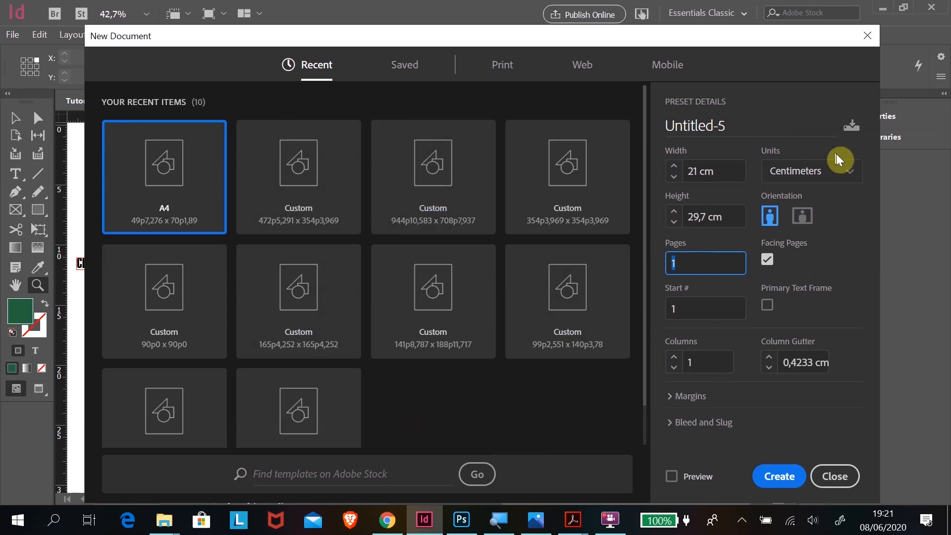
{"action": "left_click", "coordinate": [760, 129]}
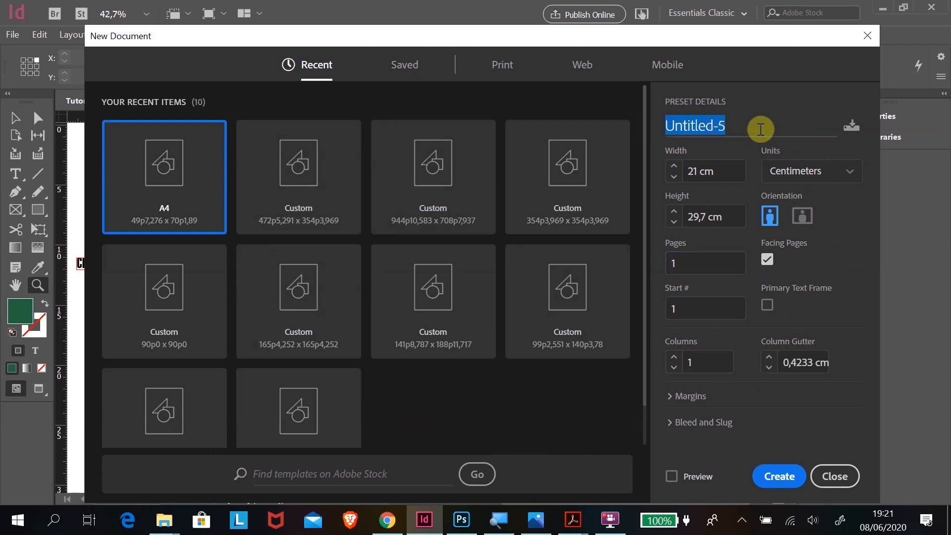
{"action": "type", "text": "Brosur 4 hlm"}
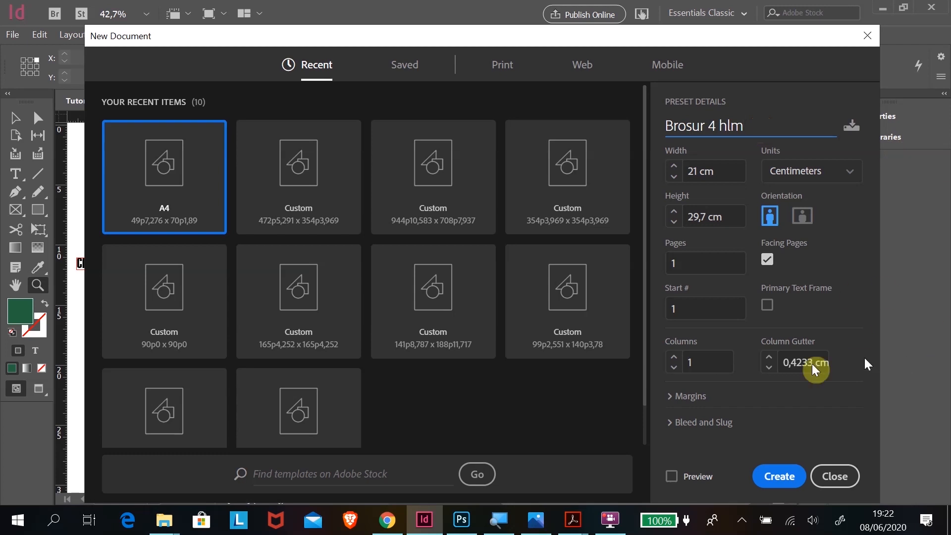
{"action": "left_click", "coordinate": [785, 477]}
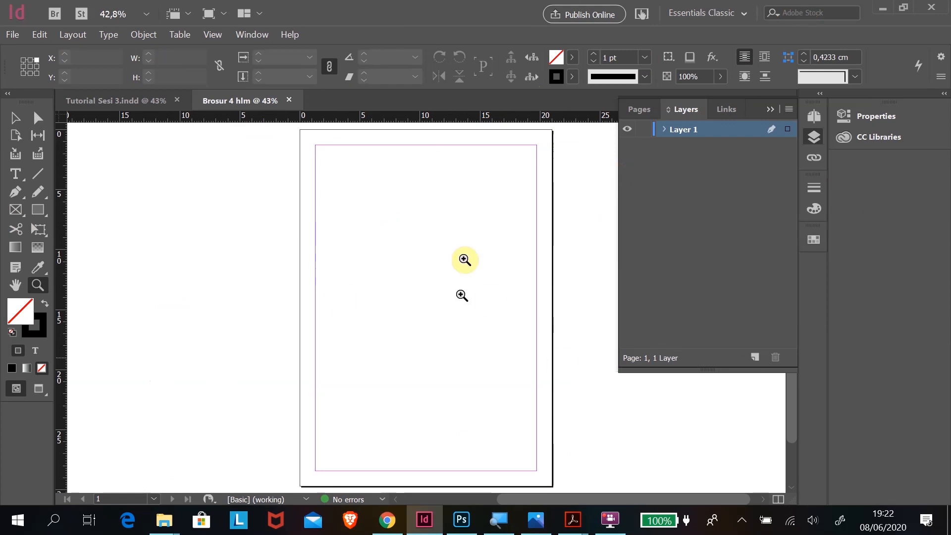
- Reset the Essentials Classic workspace to its default layout
{"action": "left_click", "coordinate": [246, 36]}
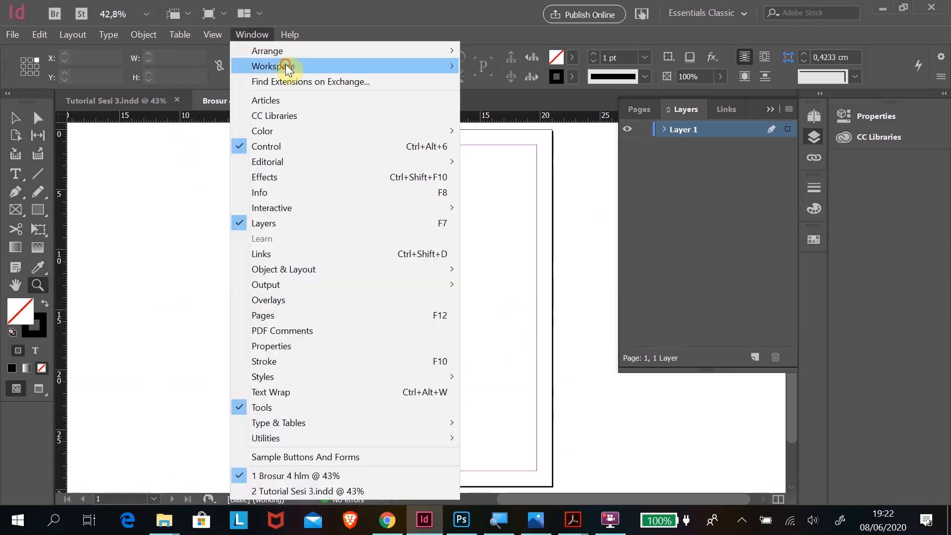
{"action": "mouse_move", "coordinate": [287, 68]}
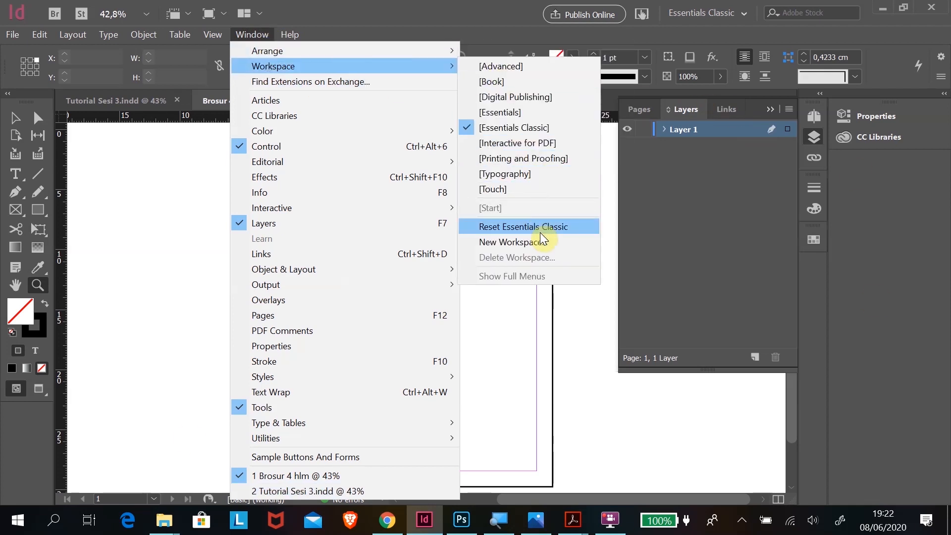
{"action": "left_click", "coordinate": [541, 233]}
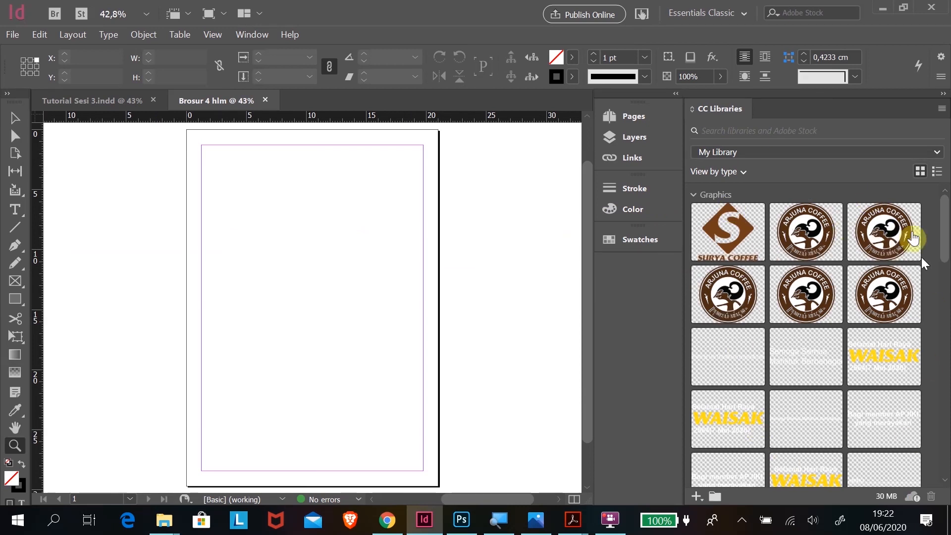
- Look through the CC Libraries graphics, collapse that panel, and expand the tools to two columns
{"action": "scroll", "coordinate": [895, 312], "scroll_direction": "down", "scroll_amount": 10}
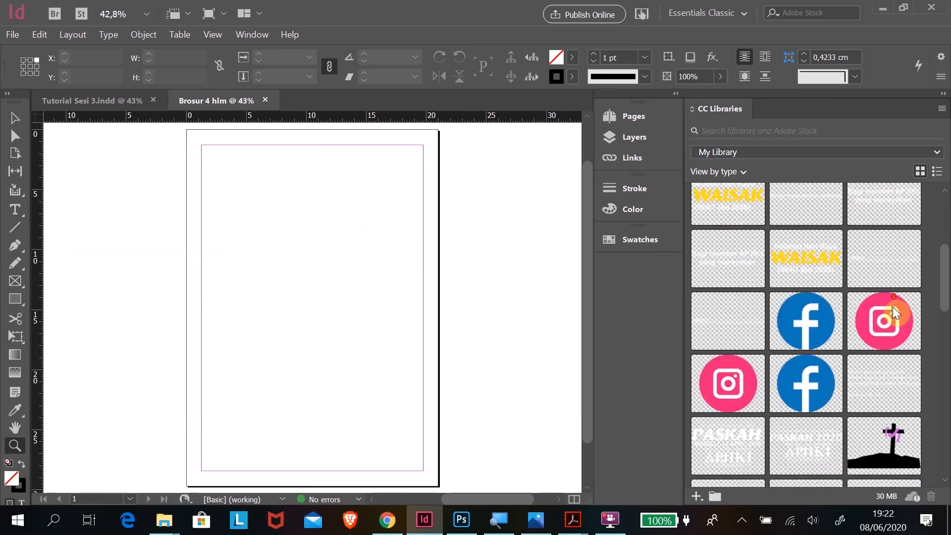
{"action": "scroll", "coordinate": [894, 312], "scroll_direction": "up", "scroll_amount": 15}
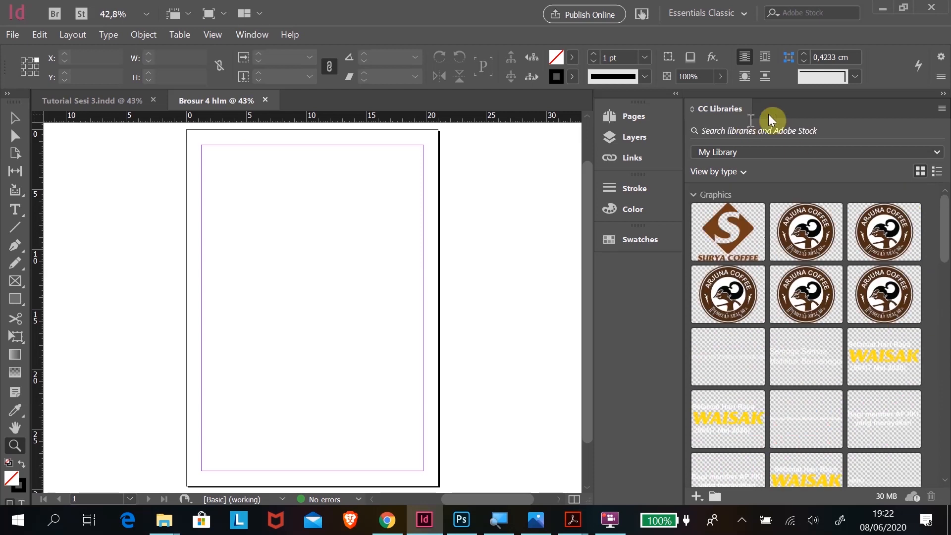
{"action": "left_click", "coordinate": [943, 95]}
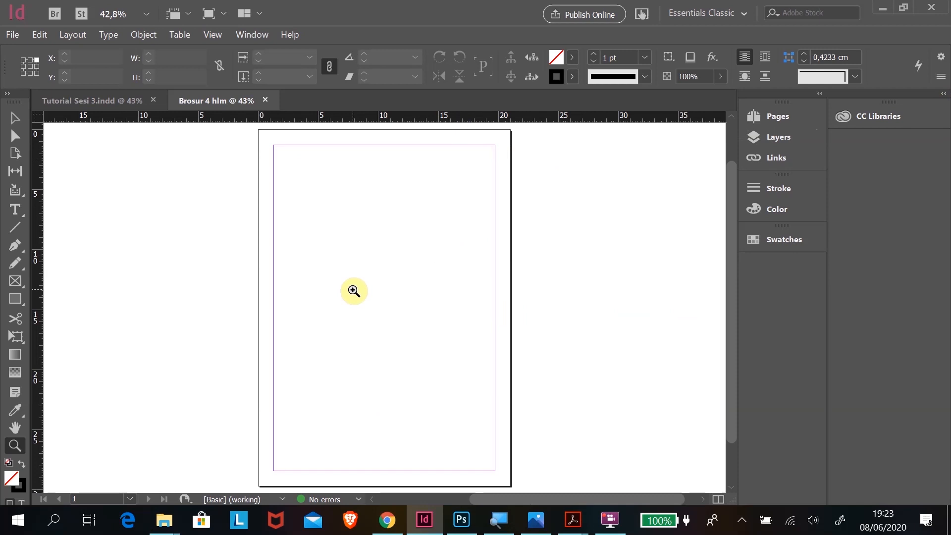
{"action": "left_click", "coordinate": [8, 94]}
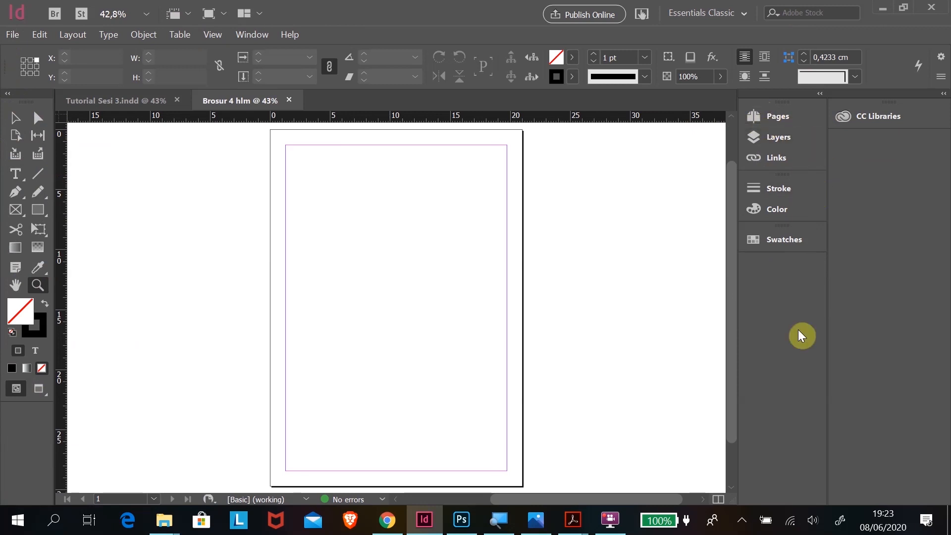
- Review the pages of Tutorial Sesi 3.indd from the cover to the back page, and return to Brosur 4 hlm
{"action": "left_click", "coordinate": [125, 109]}
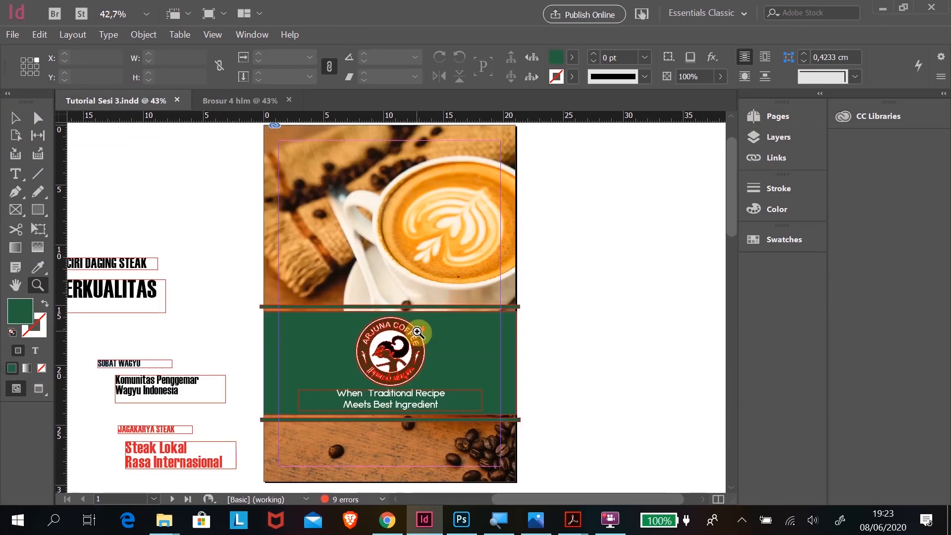
{"action": "scroll", "coordinate": [422, 225], "scroll_direction": "down", "scroll_amount": 1}
{"action": "scroll", "coordinate": [429, 207], "scroll_direction": "down", "scroll_amount": 15}
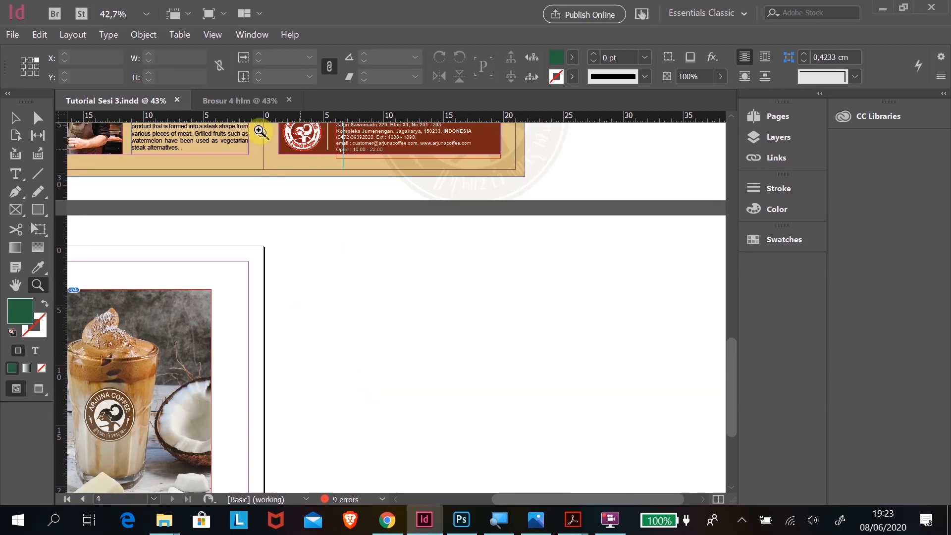
{"action": "left_click", "coordinate": [238, 103]}
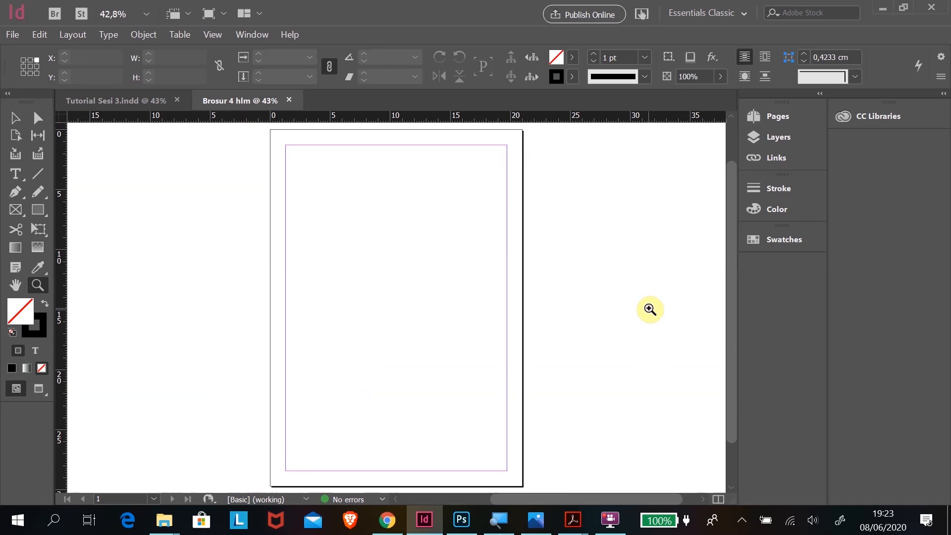
- Add three pages to Brosur 4 hlm so the document has four pages
{"action": "left_click", "coordinate": [768, 117]}
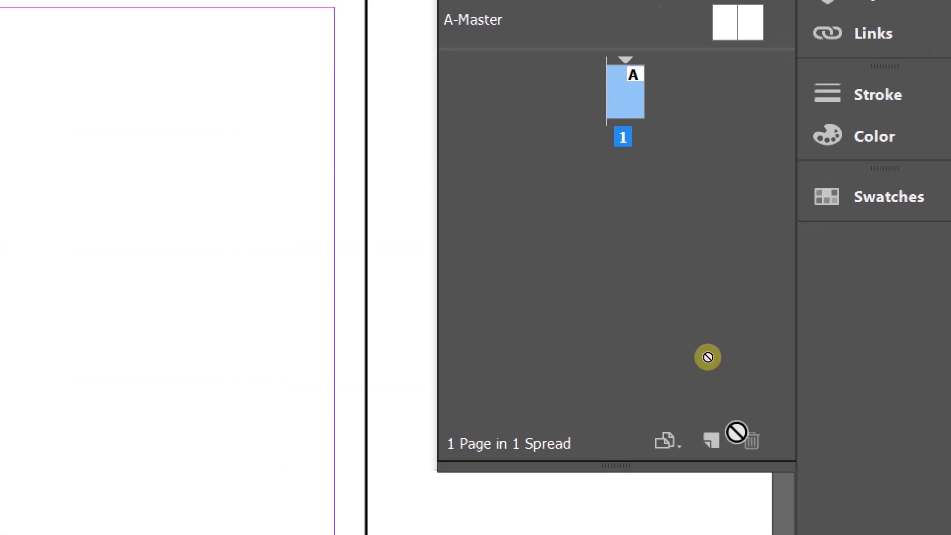
{"action": "left_click", "coordinate": [711, 443]}
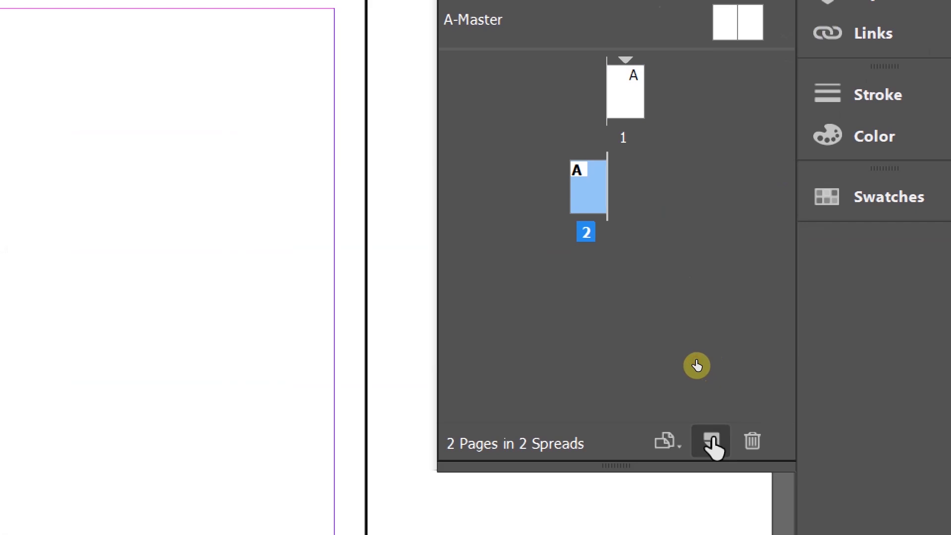
{"action": "left_click", "coordinate": [712, 442]}
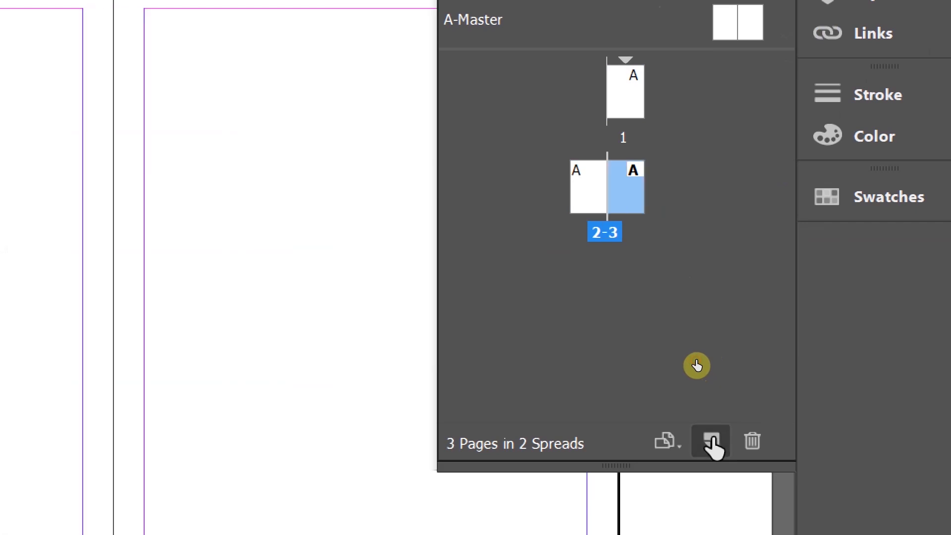
{"action": "left_click", "coordinate": [712, 442]}
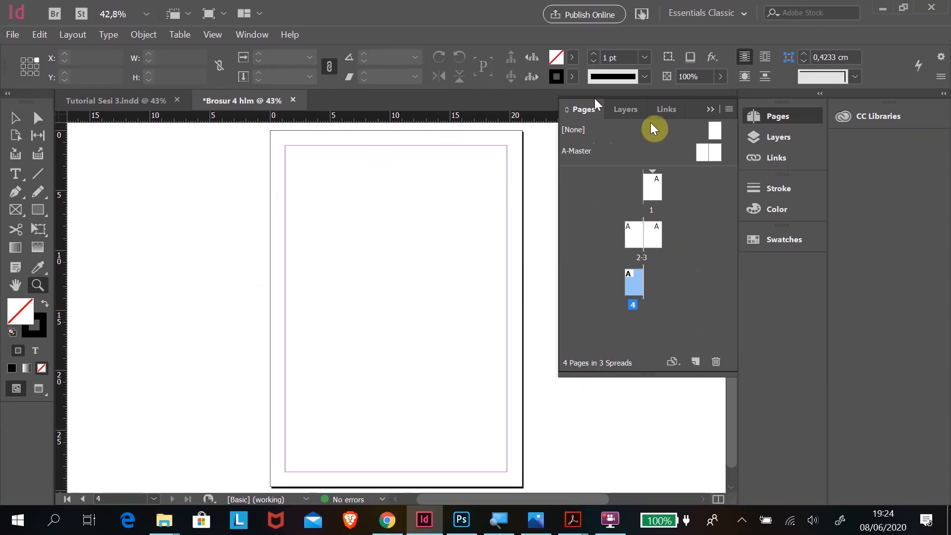
- Rename Layer 1 as BACKGROUND
{"action": "left_click", "coordinate": [623, 109]}
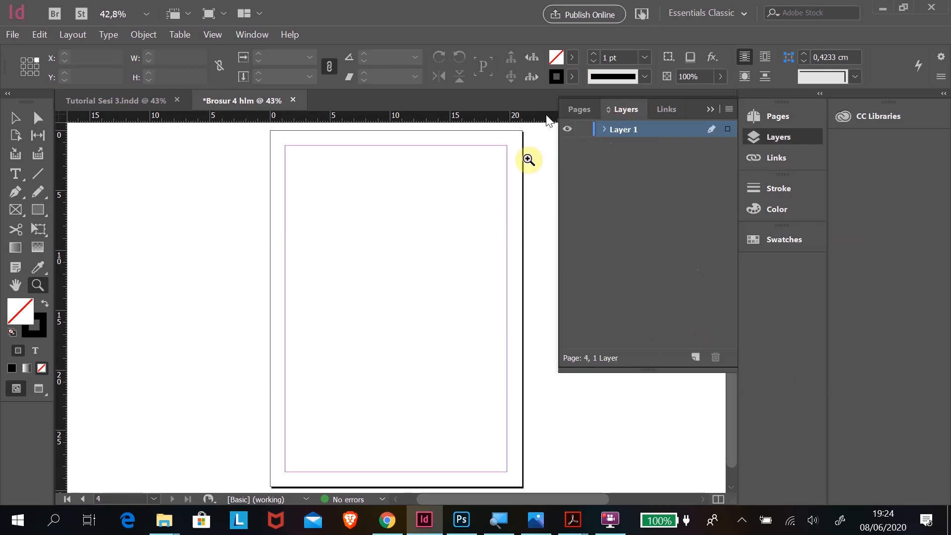
{"action": "double_click", "coordinate": [619, 130]}
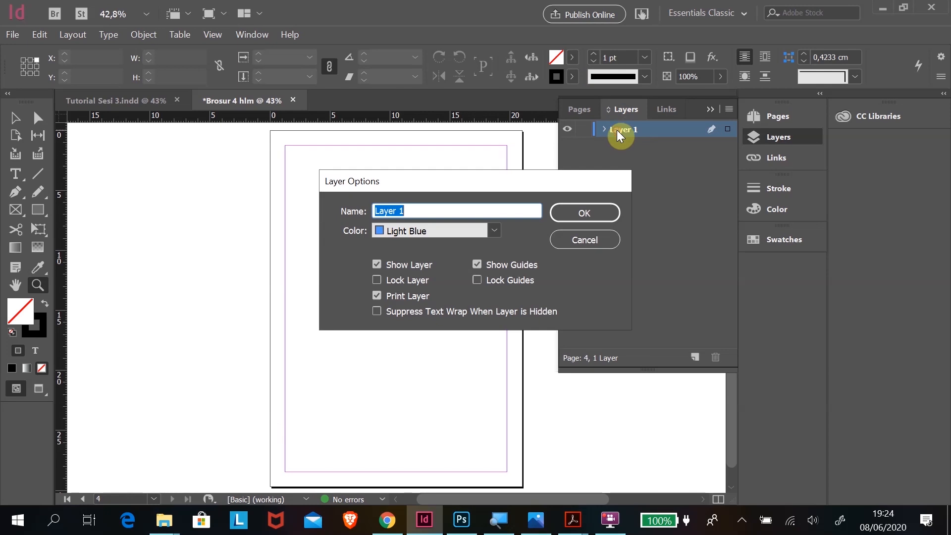
{"action": "type", "text": "BACKGROUND"}
{"action": "left_click", "coordinate": [587, 213]}
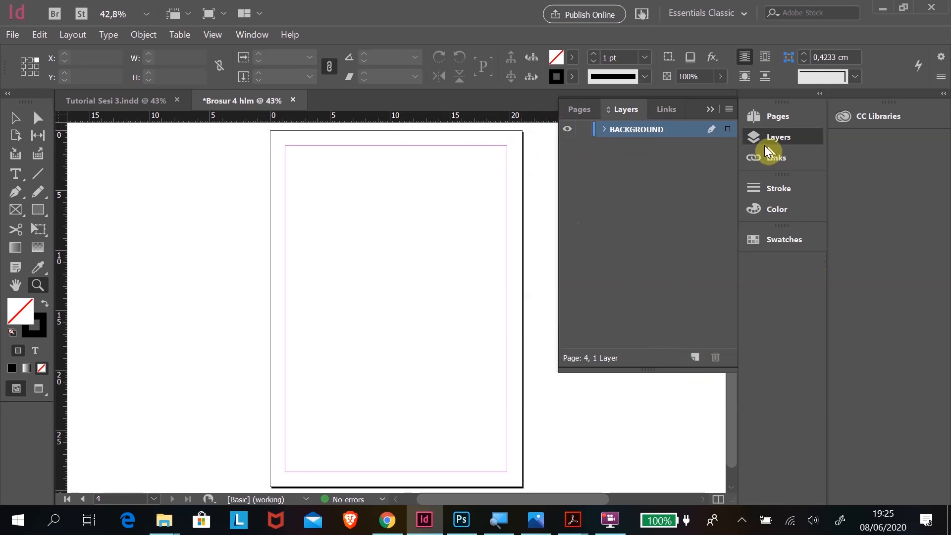
- Create a second layer above BACKGROUND and name it OBJECT
{"action": "left_click", "coordinate": [695, 357]}
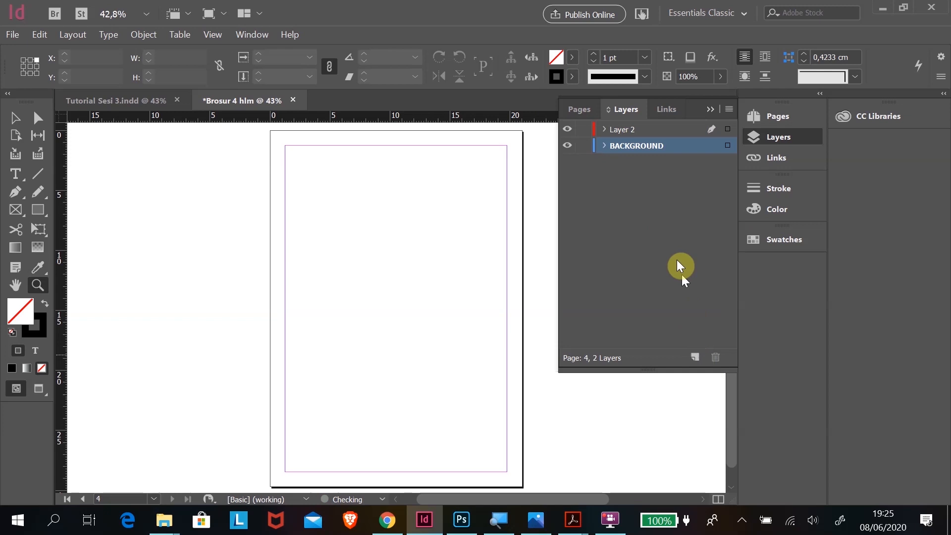
{"action": "double_click", "coordinate": [613, 129]}
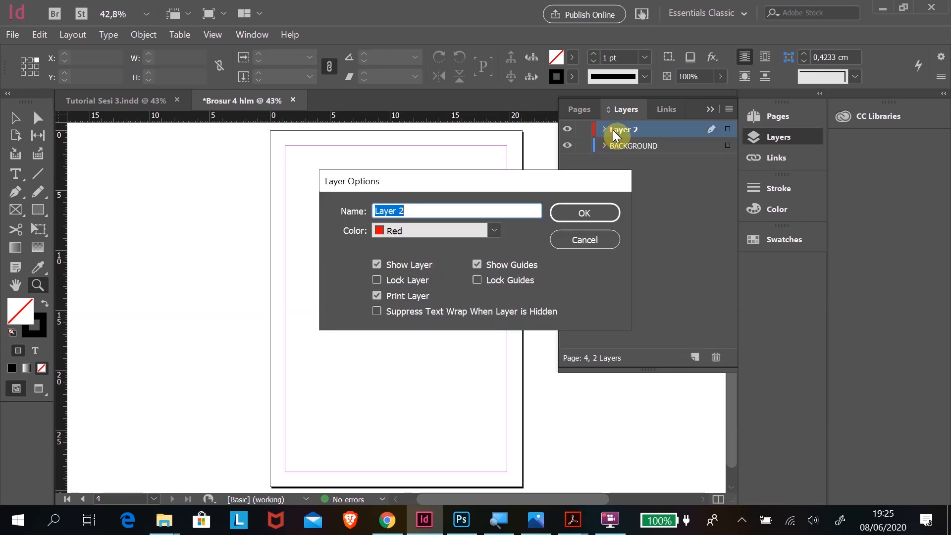
{"action": "type", "text": "OBJECT"}
{"action": "left_click", "coordinate": [586, 214]}
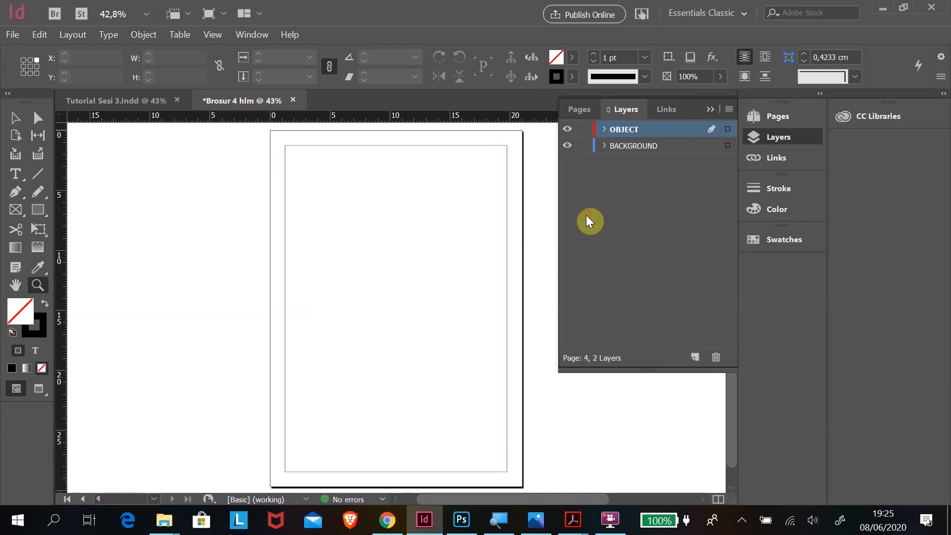
- Create a third layer above OBJECT and name it TEXTS
{"action": "left_click", "coordinate": [695, 357]}
{"action": "double_click", "coordinate": [618, 130]}
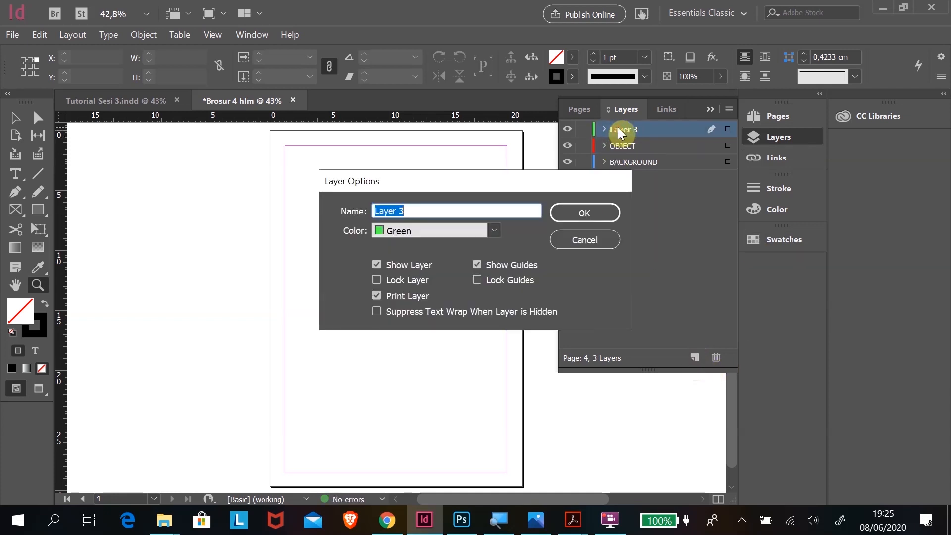
{"action": "type", "text": "TE"}
{"action": "left_click", "coordinate": [582, 212]}
{"action": "type", "text": "XTS"}
{"action": "left_click", "coordinate": [584, 213]}
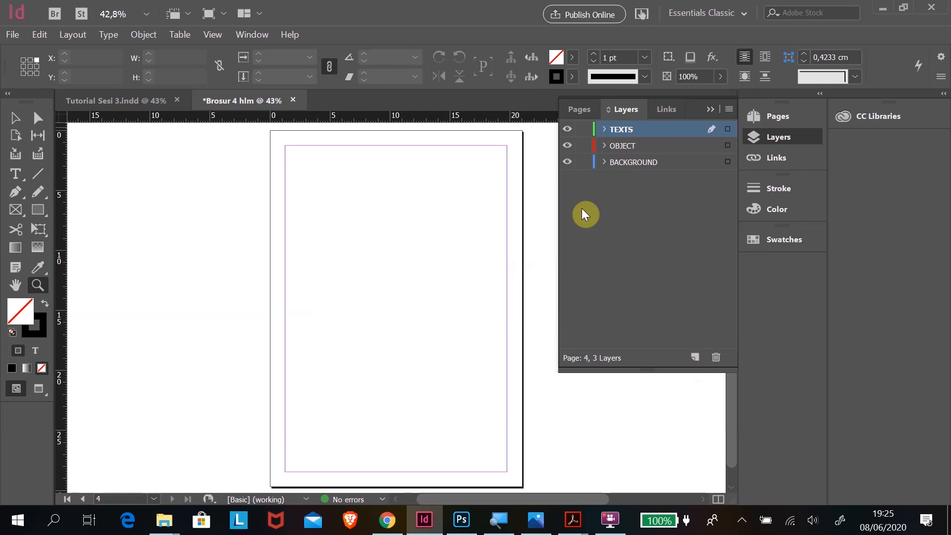
- Examine the cover page of Tutorial Sesi 3.indd, including its background photo, green band, logo and tagline
{"action": "left_click", "coordinate": [94, 100]}
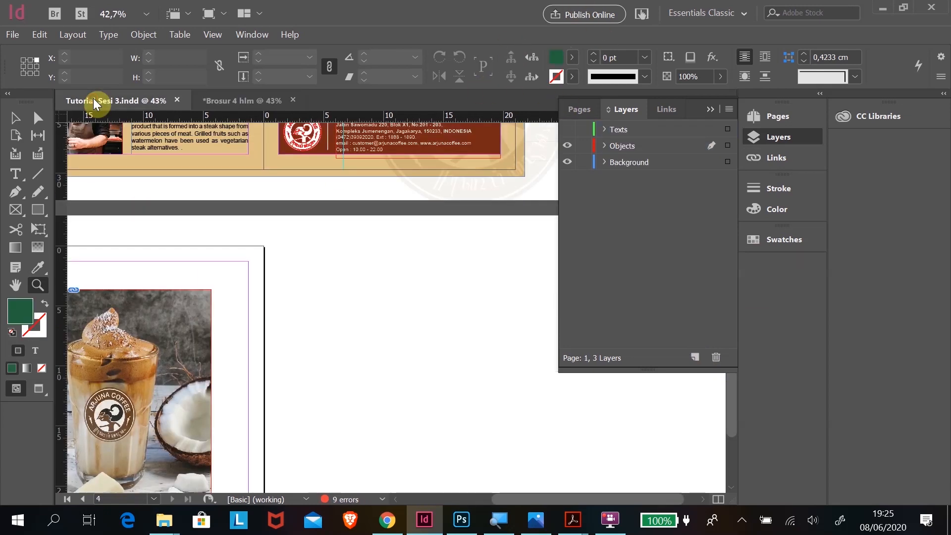
{"action": "scroll", "coordinate": [502, 221], "scroll_direction": "up", "scroll_amount": 12}
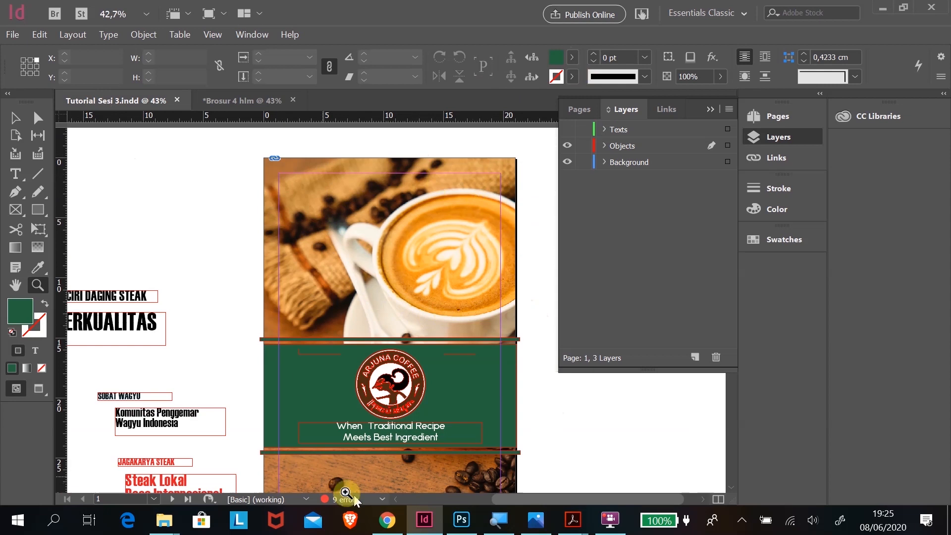
{"action": "scroll", "coordinate": [474, 294], "scroll_direction": "down", "scroll_amount": 3}
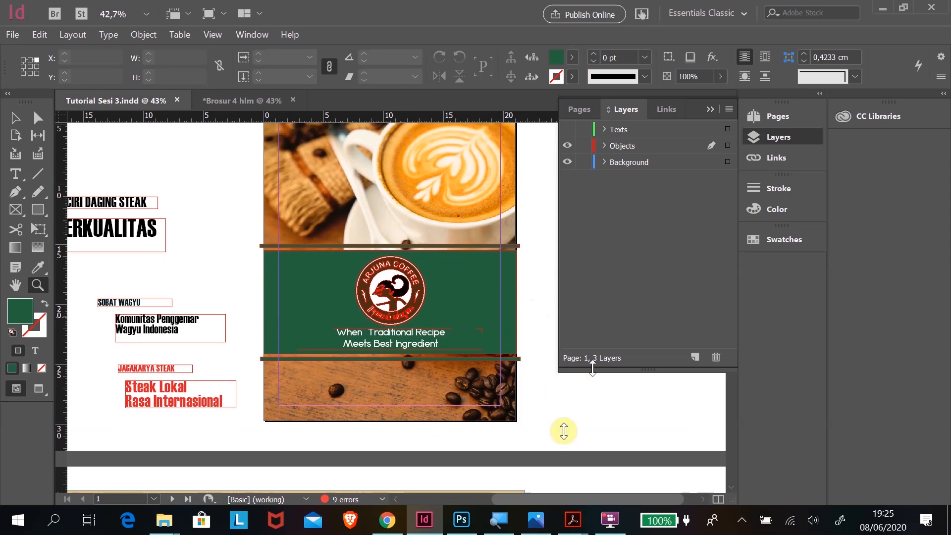
{"action": "left_click_drag", "start_coordinate": [362, 261], "coordinate": [436, 331]}
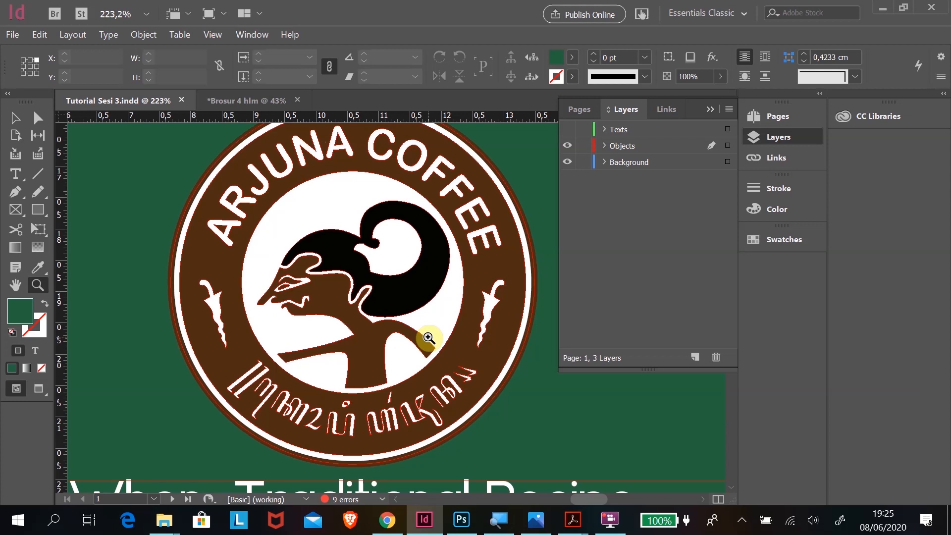
{"action": "key", "text": "ctrl+minus"}
{"action": "key", "text": "ctrl+minus"}
{"action": "key", "text": "ctrl+minus"}
{"action": "key", "text": "ctrl+minus"}
{"action": "key", "text": "ctrl+minus"}
{"action": "key", "text": "ctrl+minus"}
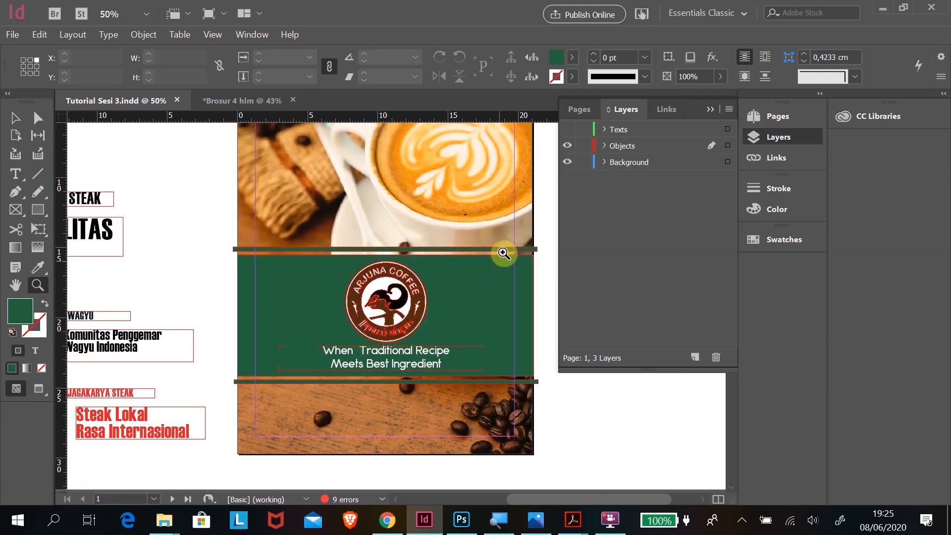
{"action": "scroll", "coordinate": [519, 184], "scroll_direction": "up", "scroll_amount": 2}
{"action": "scroll", "coordinate": [518, 186], "scroll_direction": "up", "scroll_amount": 2}
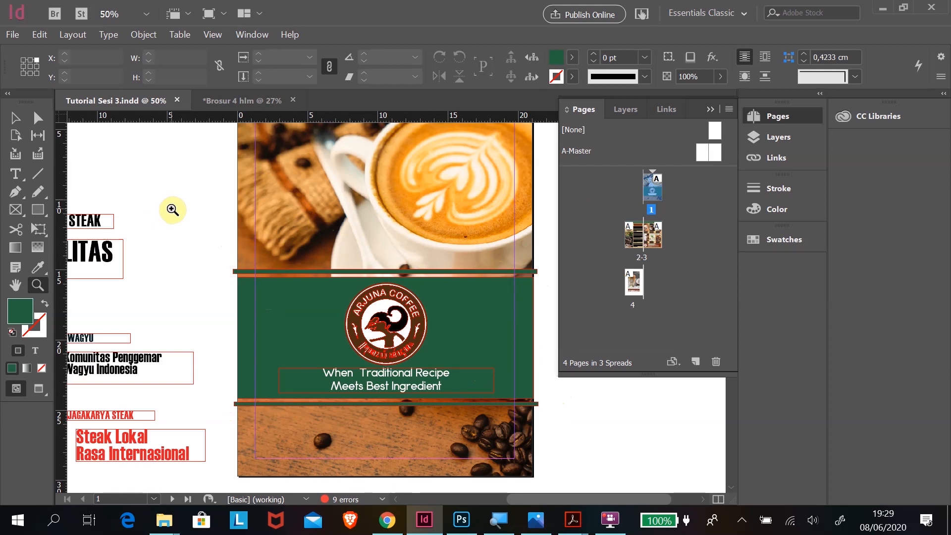
- Return to Brosur 4 hlm and make page 1 and the BACKGROUND layer active
{"action": "left_click", "coordinate": [246, 101]}
{"action": "scroll", "coordinate": [424, 286], "scroll_direction": "down", "scroll_amount": 4}
{"action": "scroll", "coordinate": [335, 323], "scroll_direction": "down", "scroll_amount": 5}
{"action": "left_click", "coordinate": [635, 233]}
{"action": "scroll", "coordinate": [508, 210], "scroll_direction": "up", "scroll_amount": 3}
{"action": "scroll", "coordinate": [508, 210], "scroll_direction": "up", "scroll_amount": 5}
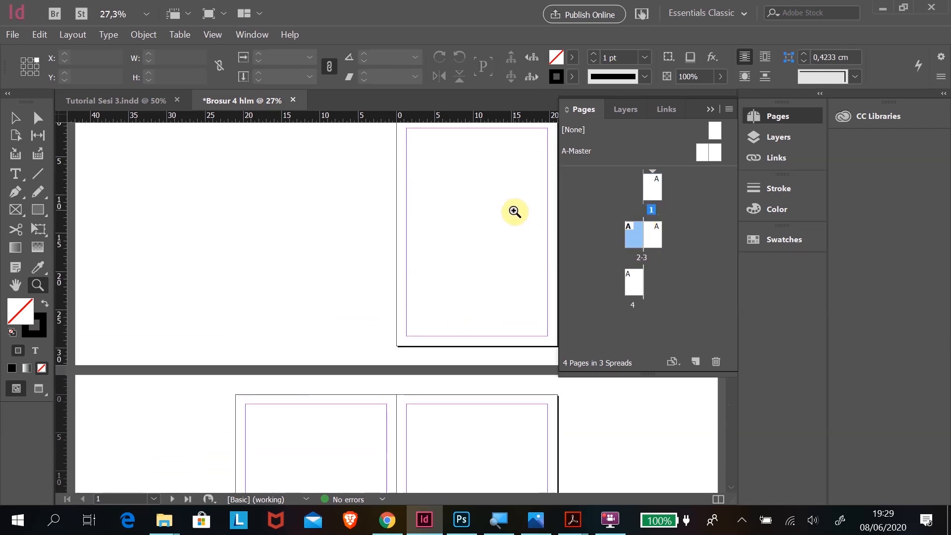
{"action": "left_click", "coordinate": [654, 188]}
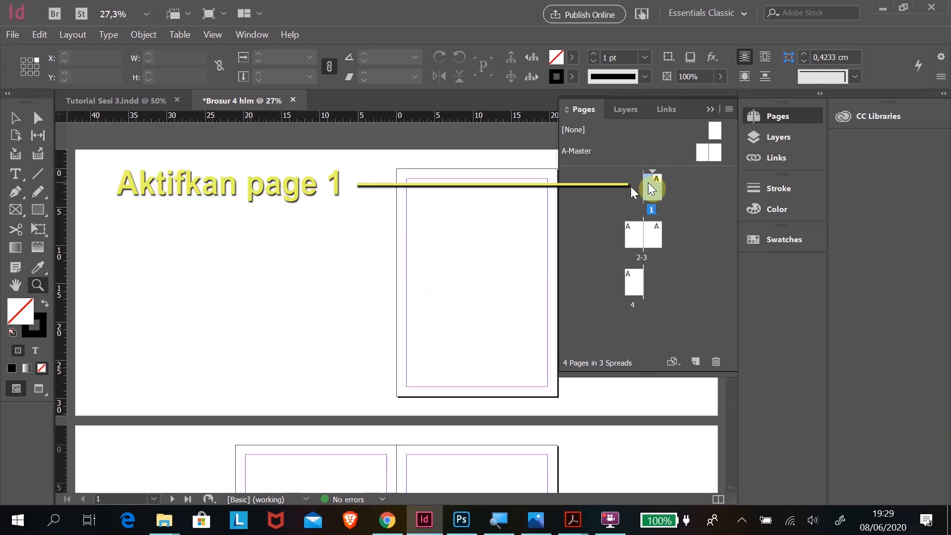
{"action": "left_click", "coordinate": [23, 291]}
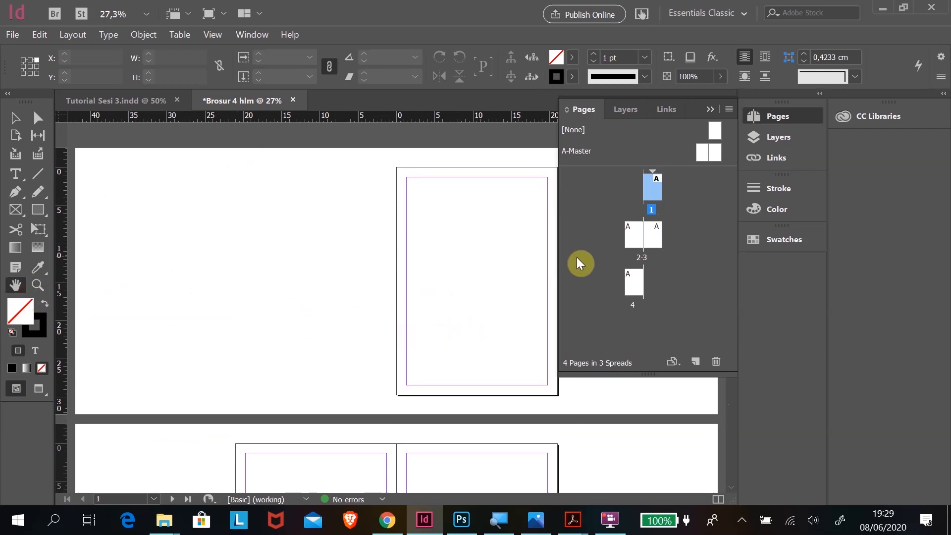
{"action": "left_click", "coordinate": [630, 113]}
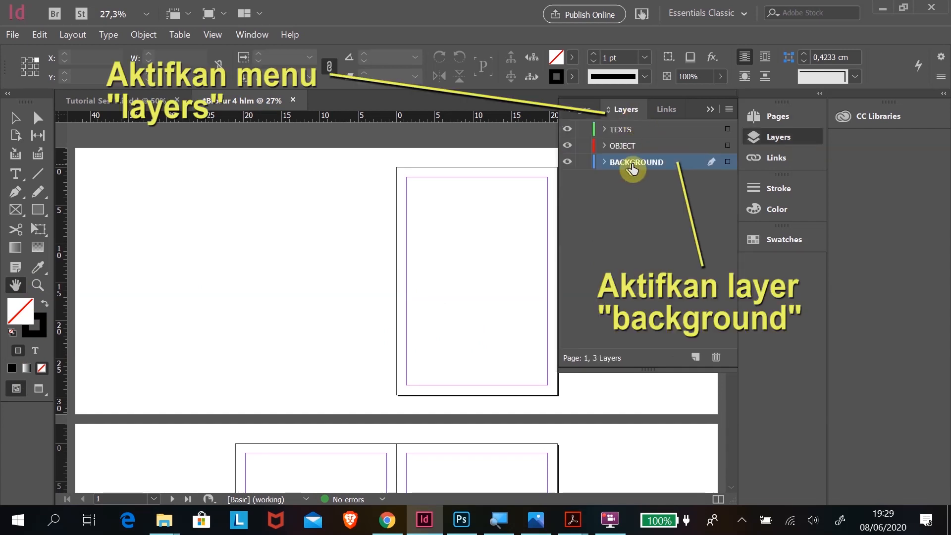
- Place the image guy-basabose-FzdEbrA3Qj0-unsplash from the Sumber brosur folder on the BACKGROUND layer, starting beside page 1
{"action": "left_click", "coordinate": [13, 34]}
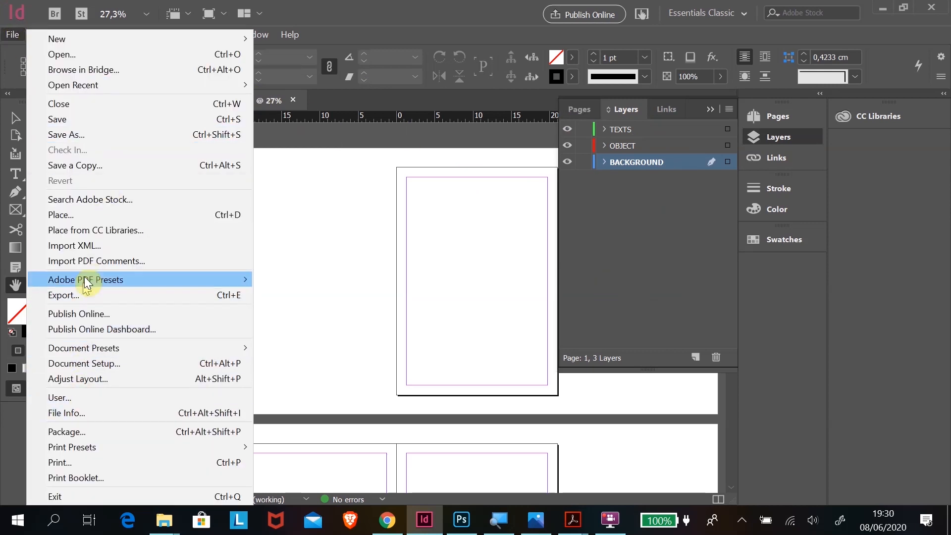
{"action": "left_click", "coordinate": [91, 216]}
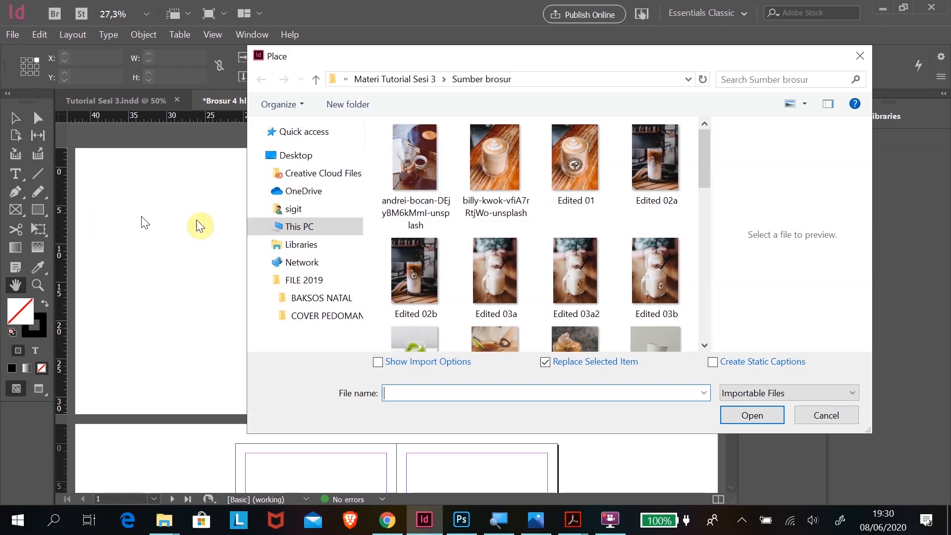
{"action": "left_click_drag", "start_coordinate": [709, 142], "coordinate": [691, 207]}
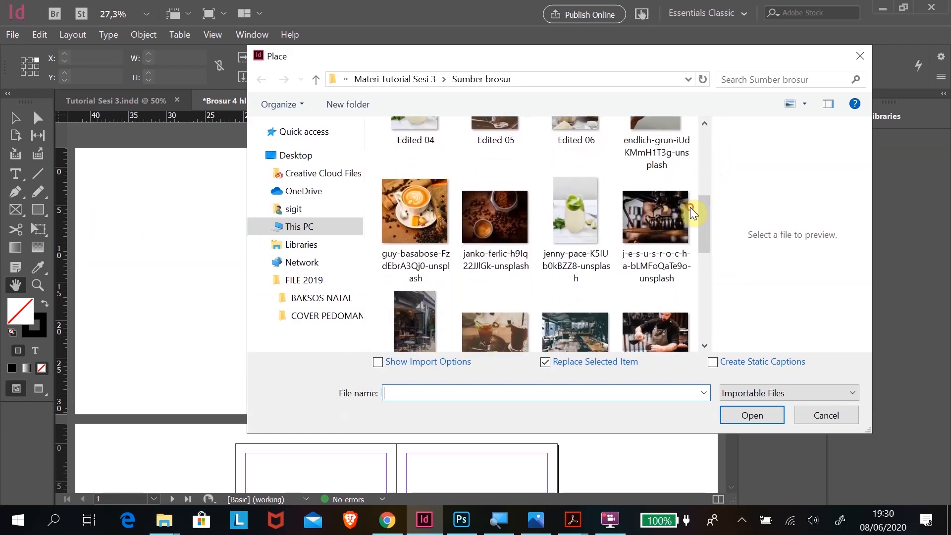
{"action": "left_click", "coordinate": [398, 219]}
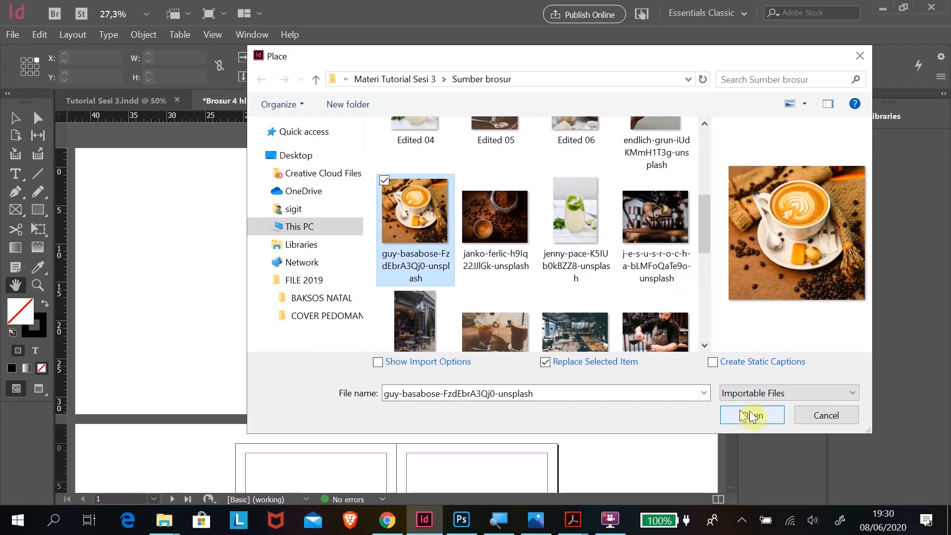
{"action": "left_click", "coordinate": [760, 418]}
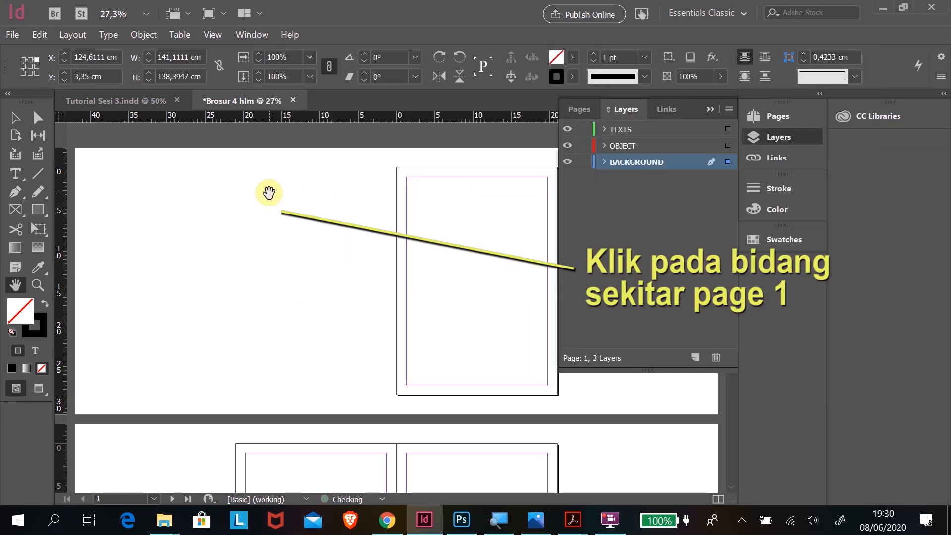
{"action": "left_click", "coordinate": [270, 193]}
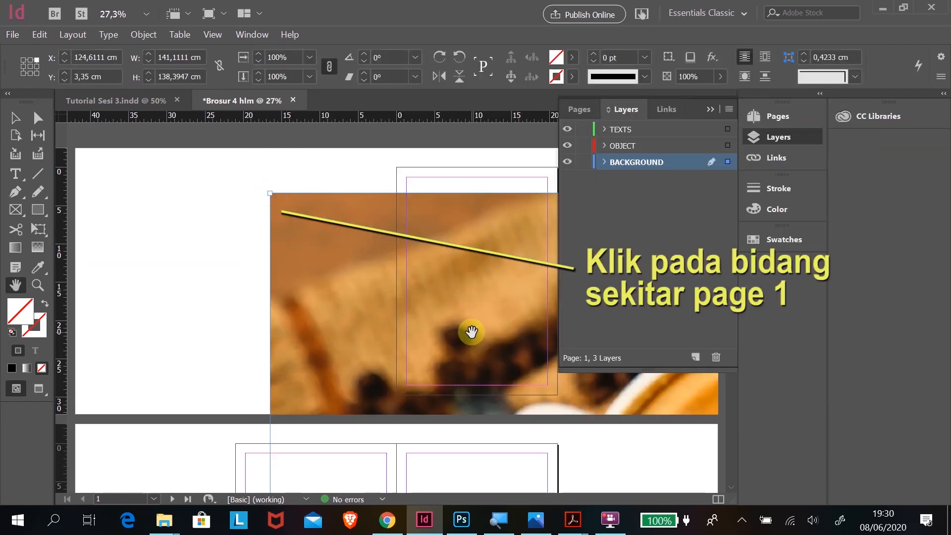
{"action": "scroll", "coordinate": [494, 313], "scroll_direction": "up", "scroll_amount": 1}
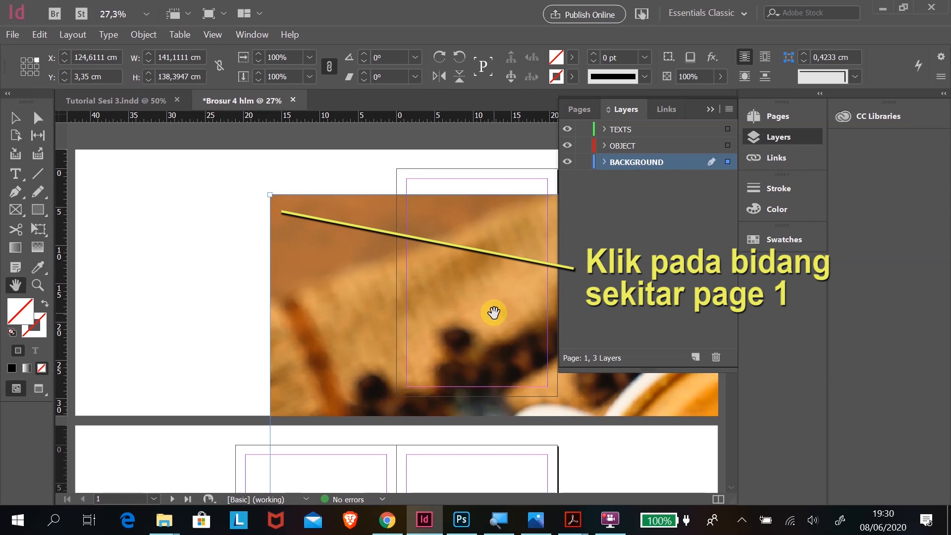
- Reposition the placed coffee photo over page 1 so its upper edge sits about 2.3 cm above the page
{"action": "left_click", "coordinate": [15, 118]}
{"action": "left_click_drag", "start_coordinate": [465, 286], "coordinate": [344, 244]}
{"action": "left_click_drag", "start_coordinate": [493, 349], "coordinate": [427, 324]}
{"action": "left_click_drag", "start_coordinate": [317, 267], "coordinate": [460, 325]}
{"action": "left_click_drag", "start_coordinate": [307, 276], "coordinate": [362, 263]}
{"action": "left_click_drag", "start_coordinate": [514, 343], "coordinate": [468, 298]}
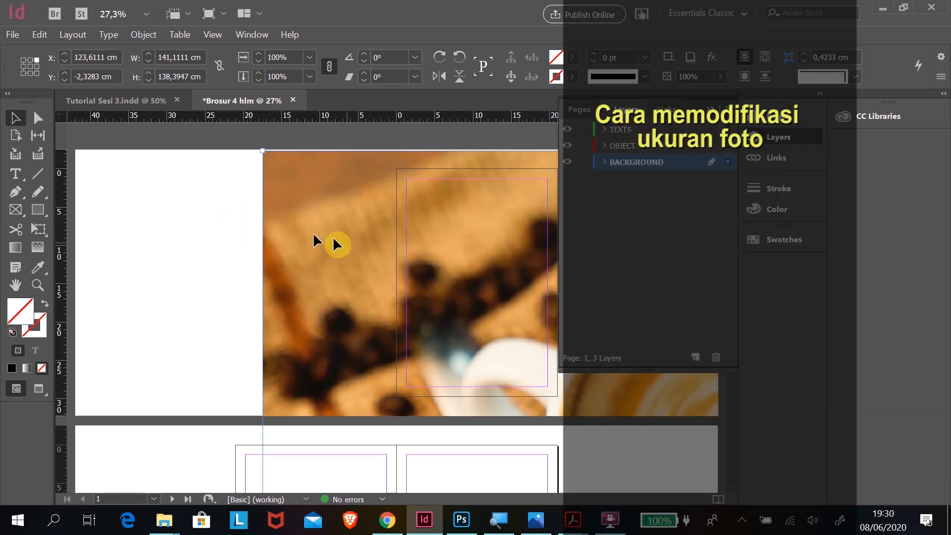
- Scale the coffee photo down proportionally with Free Transform to about 80.5 × 87.8 cm, keeping it over page 1
{"action": "left_click", "coordinate": [202, 218]}
{"action": "left_click", "coordinate": [347, 188]}
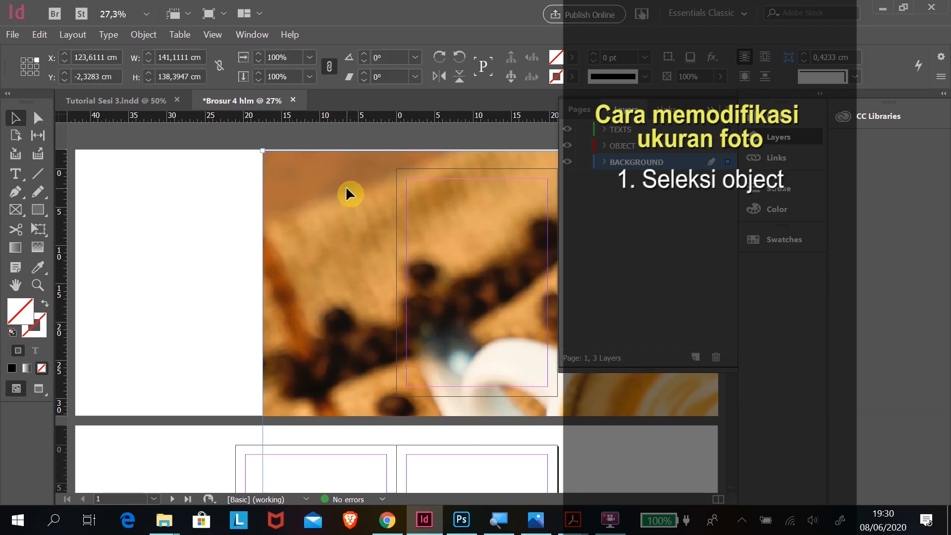
{"action": "left_click", "coordinate": [38, 229]}
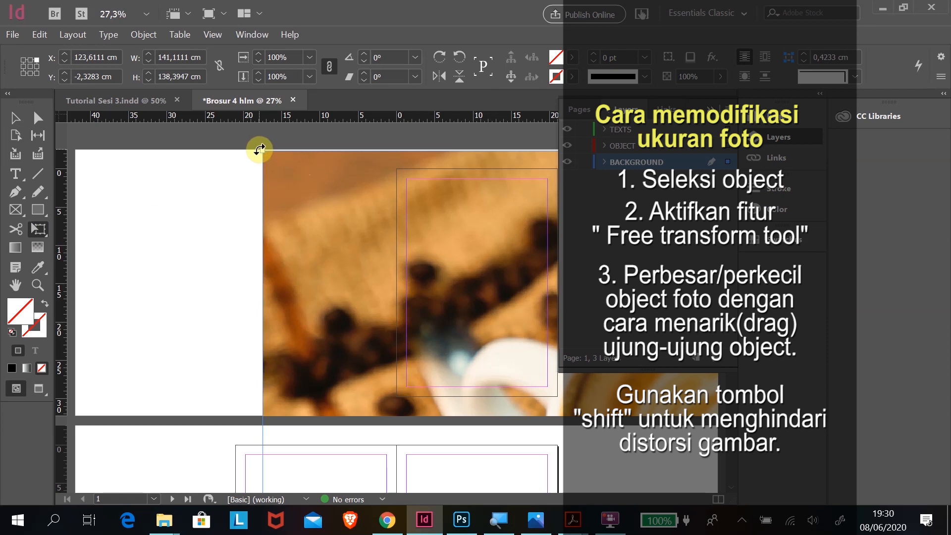
{"action": "left_click_drag", "start_coordinate": [263, 149], "coordinate": [400, 269]}
{"action": "left_click_drag", "start_coordinate": [340, 216], "coordinate": [415, 316]}
{"action": "left_click_drag", "start_coordinate": [482, 361], "coordinate": [354, 197]}
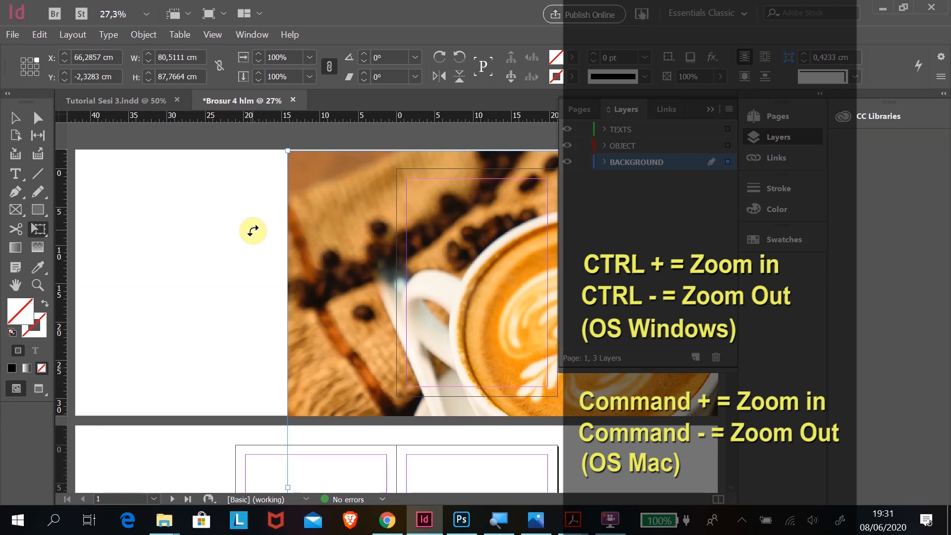
- Shrink the coffee photo further with Free Transform to about 36.7 × 34.4 cm and deselect it
{"action": "key", "text": "ctrl+minus"}
{"action": "key", "text": "ctrl+minus"}
{"action": "key", "text": "ctrl+minus"}
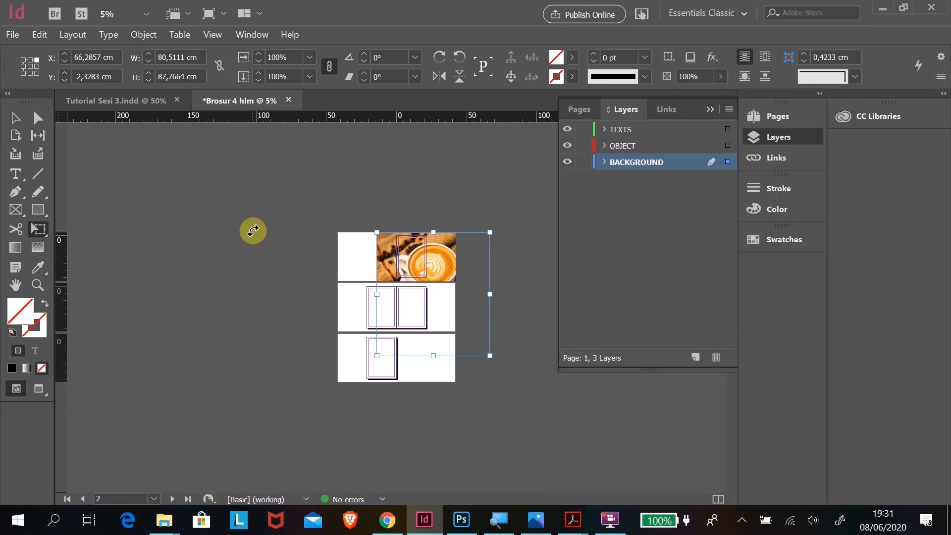
{"action": "key", "text": "ctrl+equal"}
{"action": "key", "text": "ctrl+equal"}
{"action": "key", "text": "ctrl+equal"}
{"action": "key", "text": "ctrl+minus"}
{"action": "key", "text": "ctrl+minus"}
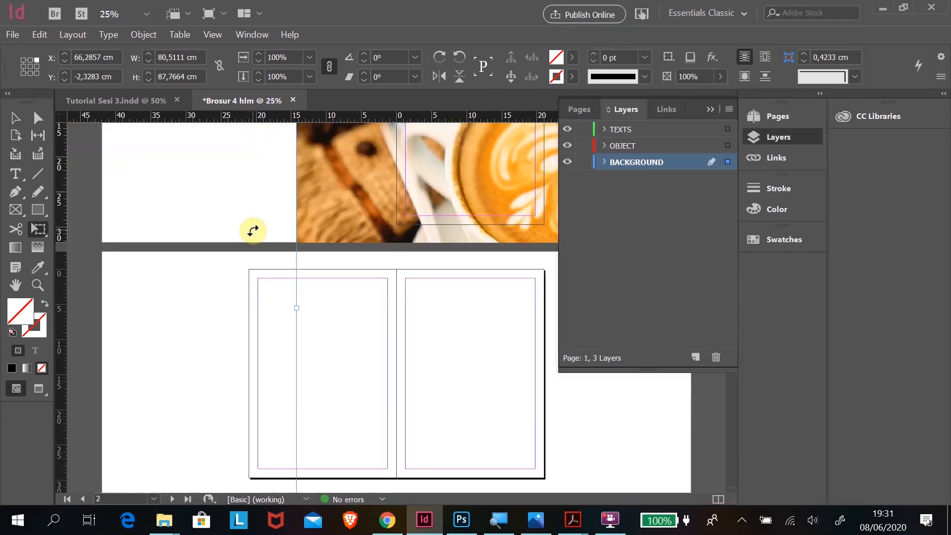
{"action": "key", "text": "ctrl+minus"}
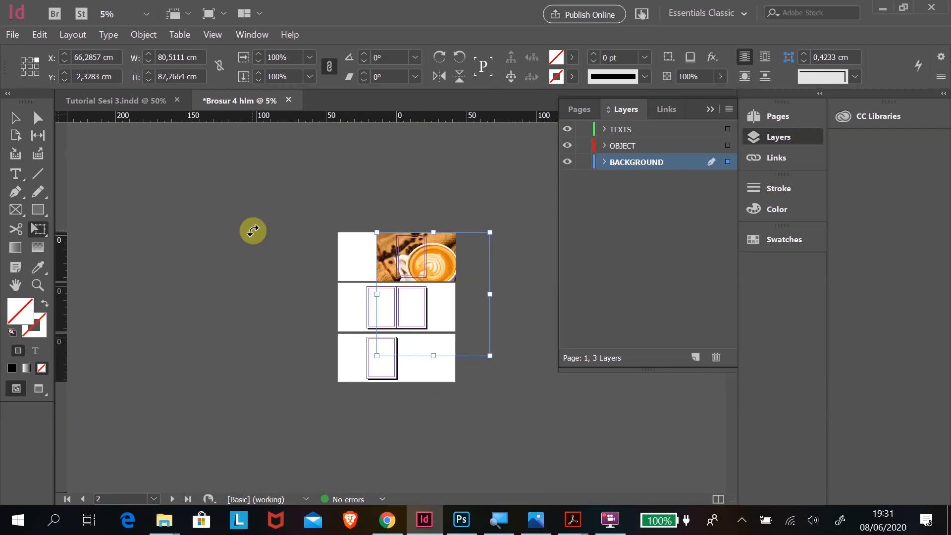
{"action": "left_click", "coordinate": [34, 230]}
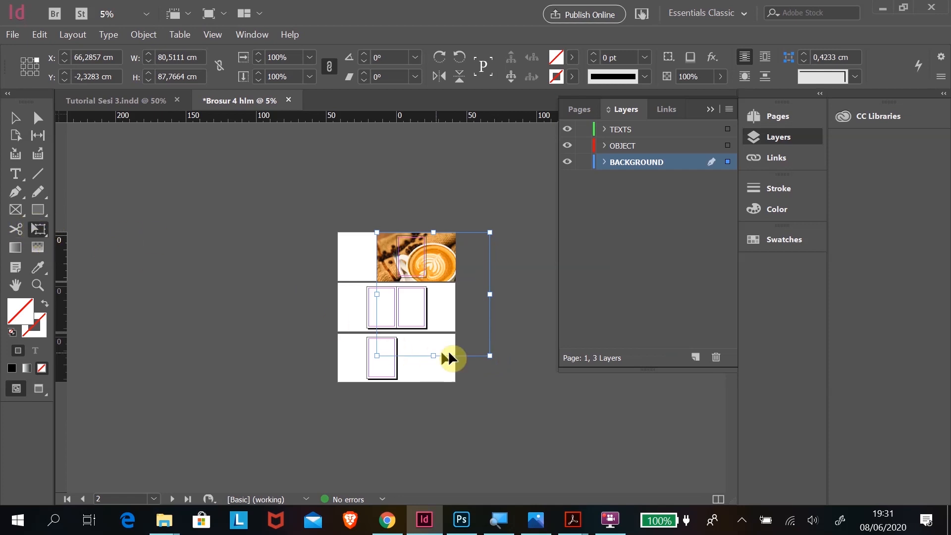
{"action": "left_click_drag", "start_coordinate": [491, 358], "coordinate": [428, 282]}
{"action": "left_click", "coordinate": [15, 121]}
{"action": "left_click", "coordinate": [185, 171]}
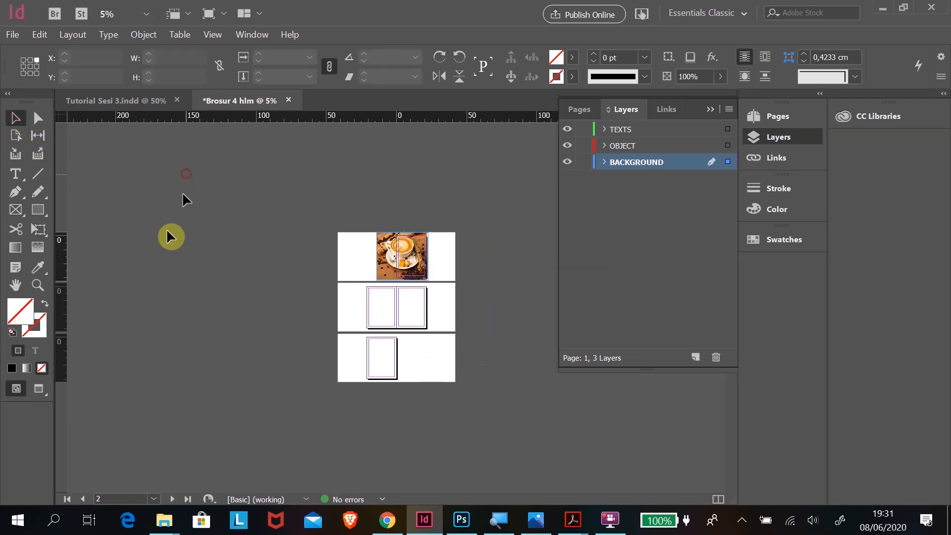
- Fine-tune the coffee photo's size over page 1 with Free Transform to about 34.9 × 32.3 cm
{"action": "left_click", "coordinate": [37, 285]}
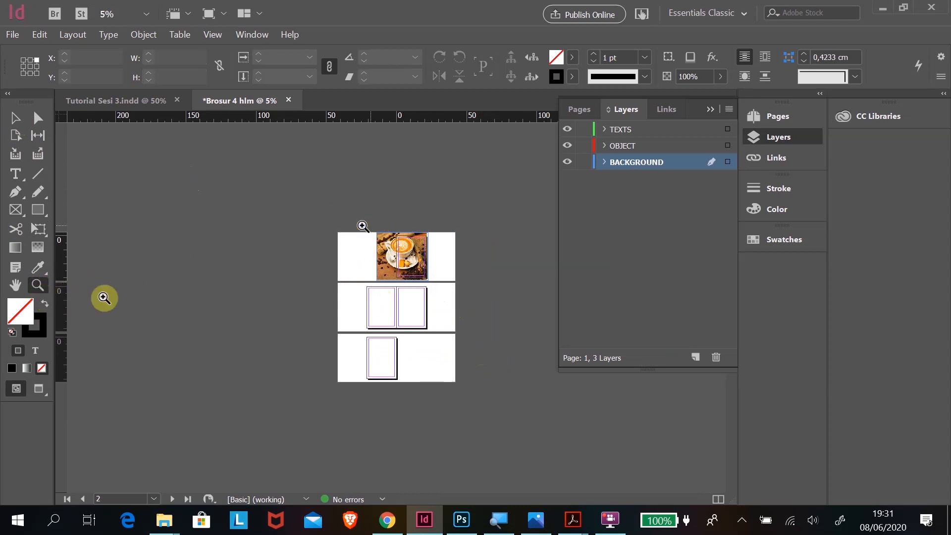
{"action": "left_click_drag", "start_coordinate": [391, 228], "coordinate": [438, 292]}
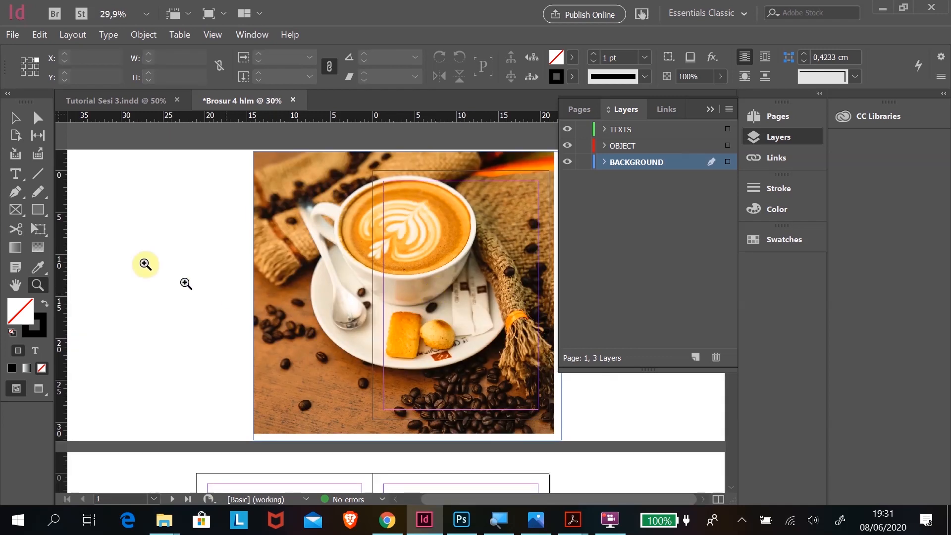
{"action": "left_click", "coordinate": [15, 118]}
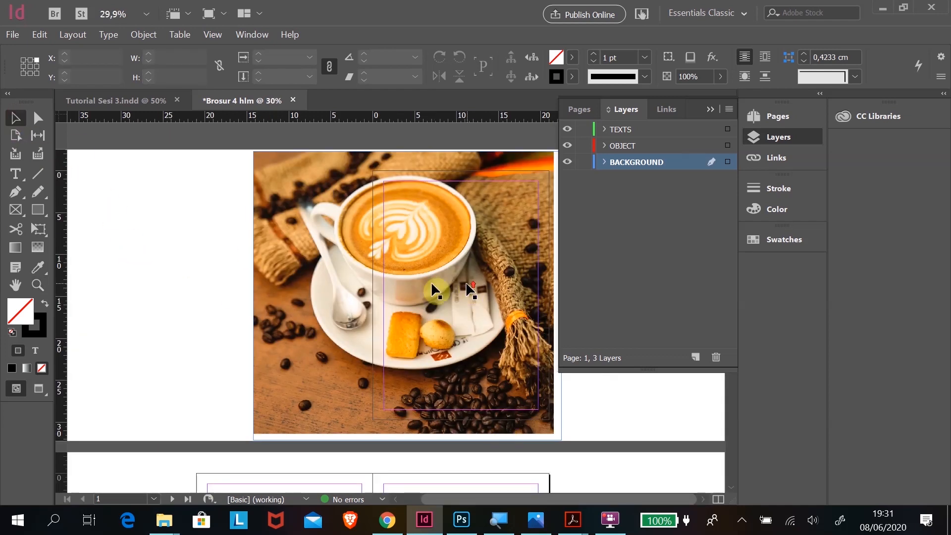
{"action": "left_click", "coordinate": [282, 188]}
{"action": "left_click", "coordinate": [39, 229]}
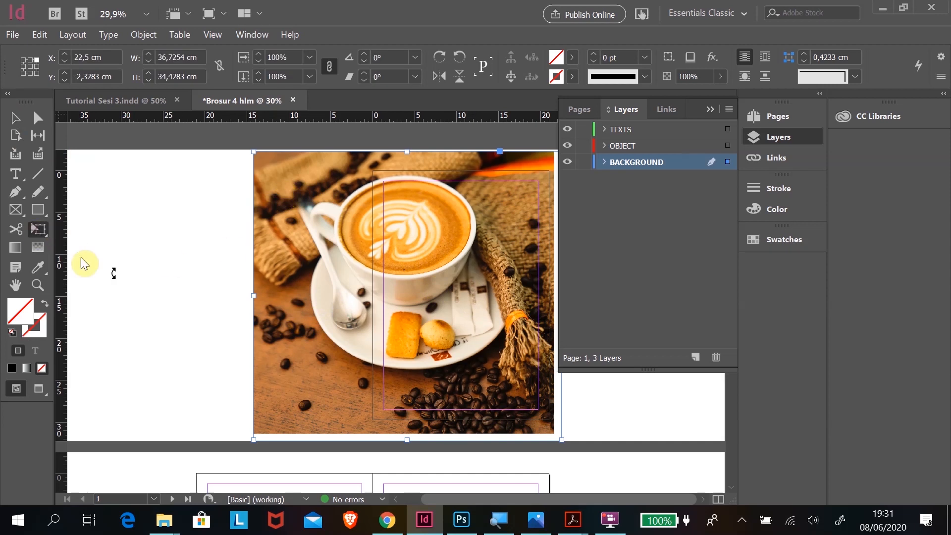
{"action": "left_click_drag", "start_coordinate": [254, 439], "coordinate": [275, 422]}
{"action": "left_click_drag", "start_coordinate": [273, 154], "coordinate": [281, 161]}
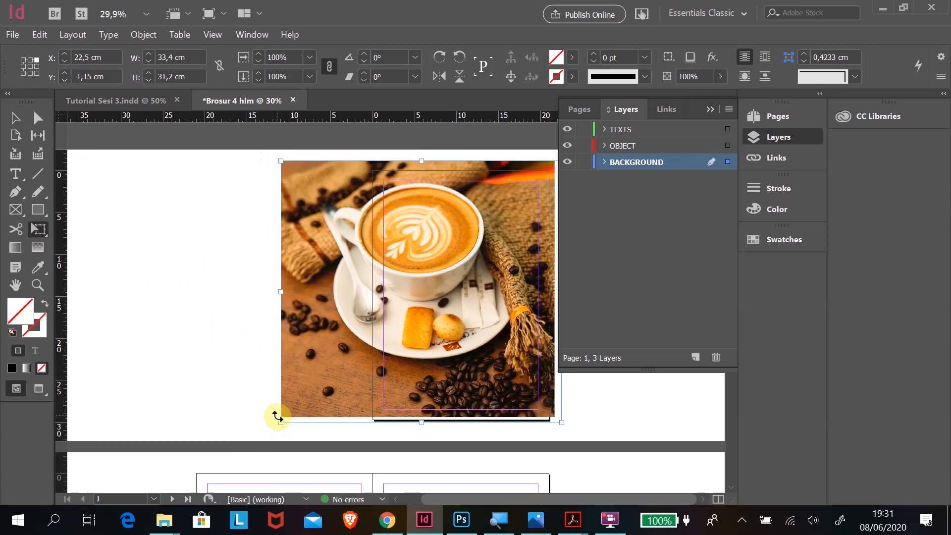
{"action": "left_click_drag", "start_coordinate": [278, 416], "coordinate": [269, 433]}
- Try cropping the coffee photo's frame to about 31.4 × 24.65 cm with the Selection tool
{"action": "left_click", "coordinate": [15, 118]}
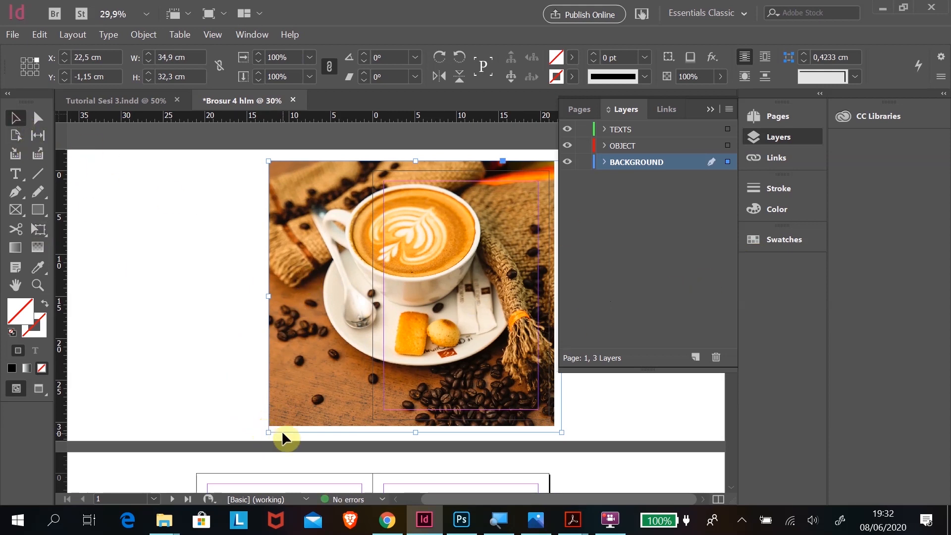
{"action": "left_click_drag", "start_coordinate": [270, 432], "coordinate": [298, 367]}
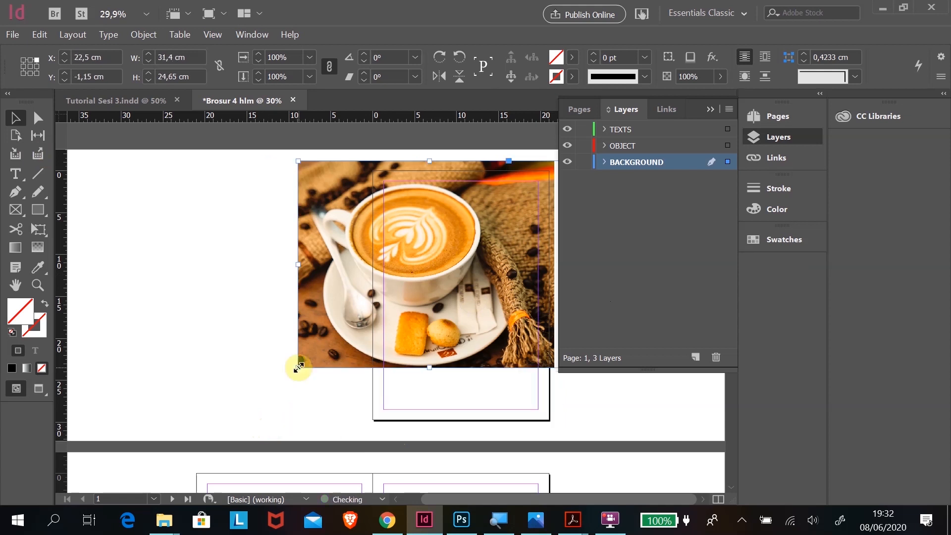
{"action": "left_click", "coordinate": [14, 120]}
{"action": "left_click", "coordinate": [154, 198]}
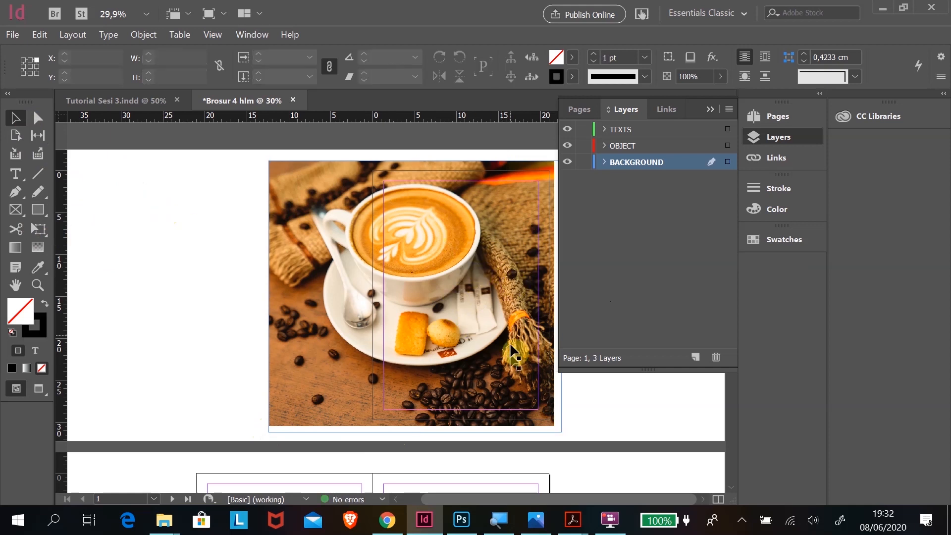
- Reposition the coffee photo over page 1 so its upper-right corner sits at about X 22.9 cm, Y -1.15 cm
{"action": "left_click", "coordinate": [447, 298]}
{"action": "left_click_drag", "start_coordinate": [463, 249], "coordinate": [469, 254]}
{"action": "left_click_drag", "start_coordinate": [474, 297], "coordinate": [470, 297]}
{"action": "left_click", "coordinate": [192, 236]}
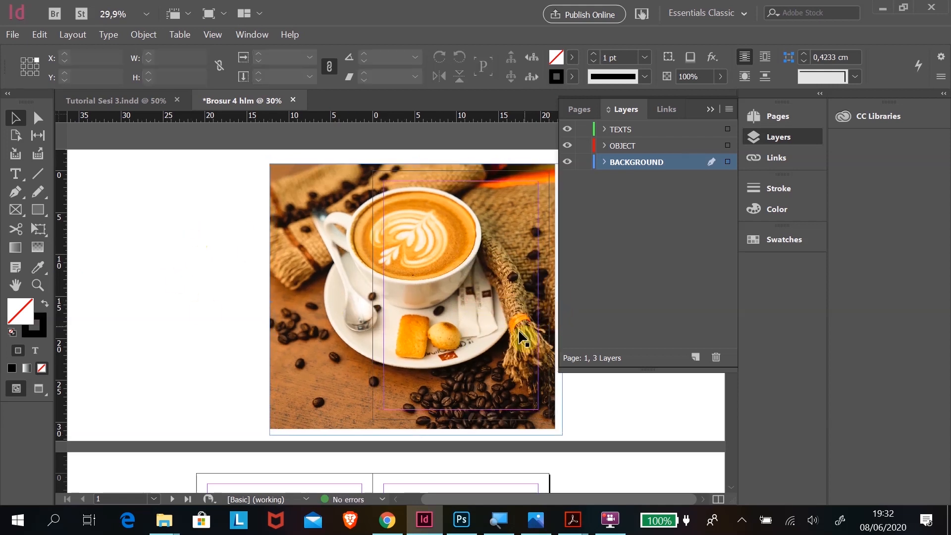
{"action": "left_click_drag", "start_coordinate": [518, 327], "coordinate": [518, 349]}
{"action": "left_click_drag", "start_coordinate": [431, 327], "coordinate": [410, 330]}
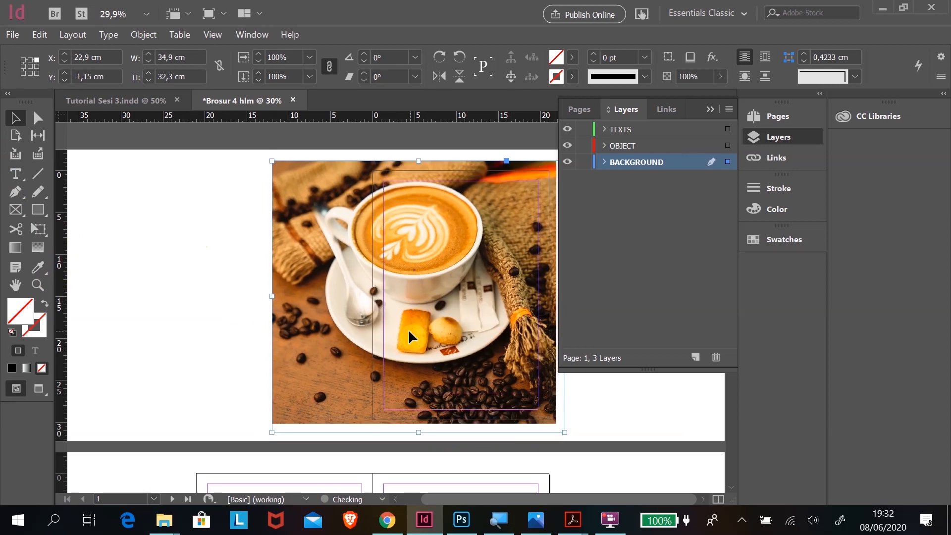
{"action": "left_click", "coordinate": [96, 237]}
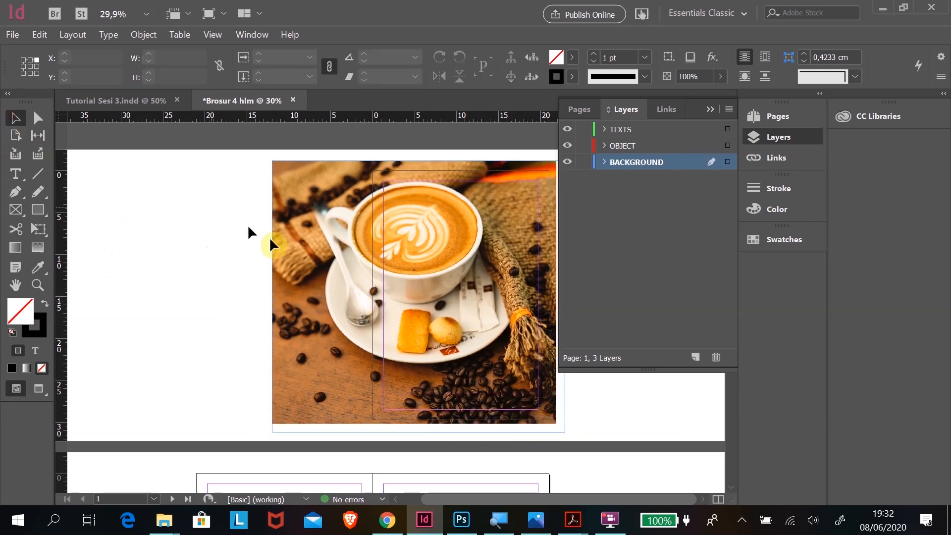
- Crop the coffee photo's frame with the Selection tool so it fits the edges of page 1
{"action": "left_click", "coordinate": [272, 298]}
{"action": "left_click_drag", "start_coordinate": [272, 298], "coordinate": [372, 319]}
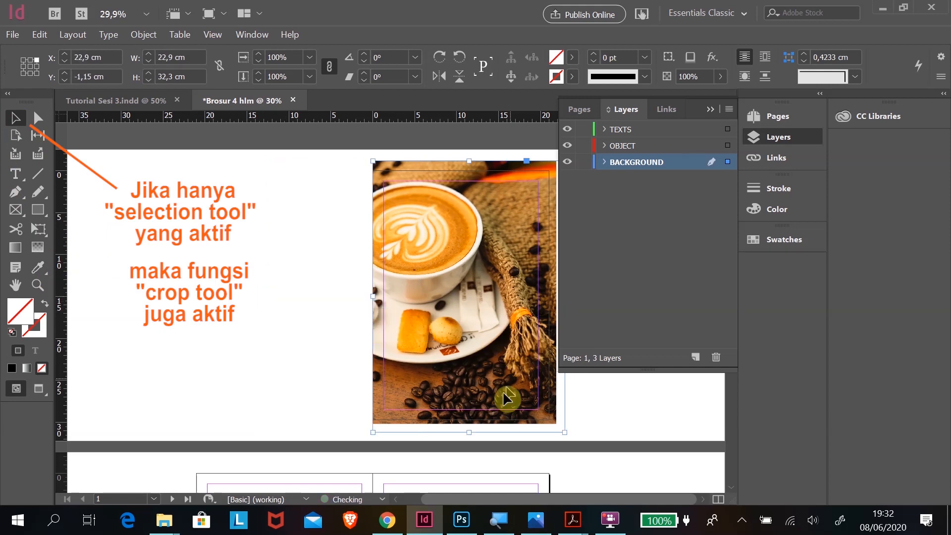
{"action": "left_click_drag", "start_coordinate": [469, 433], "coordinate": [469, 427]}
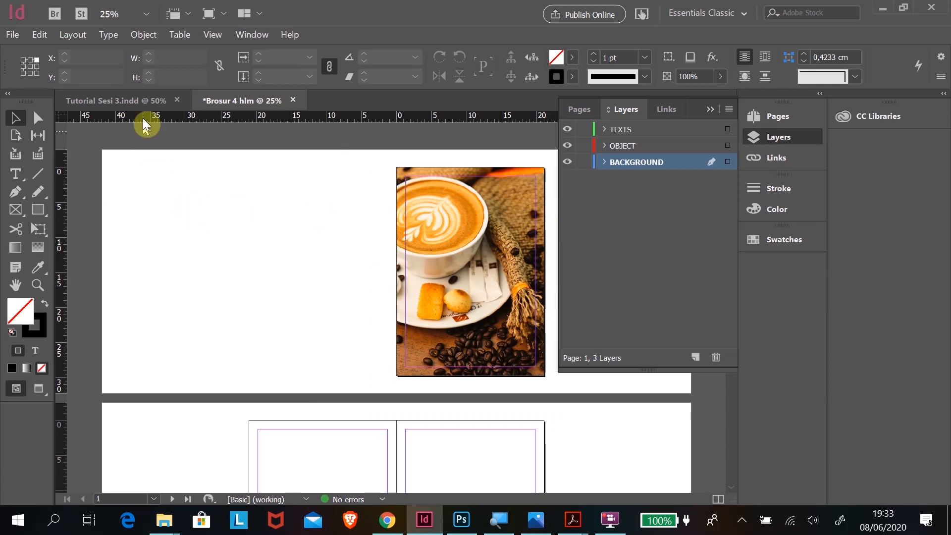
- Check the finished cover in Tutorial Sesi 3.indd and try a rectangle about 25.4 × 8.1 cm across the lower part of page 1
{"action": "left_click", "coordinate": [141, 100]}
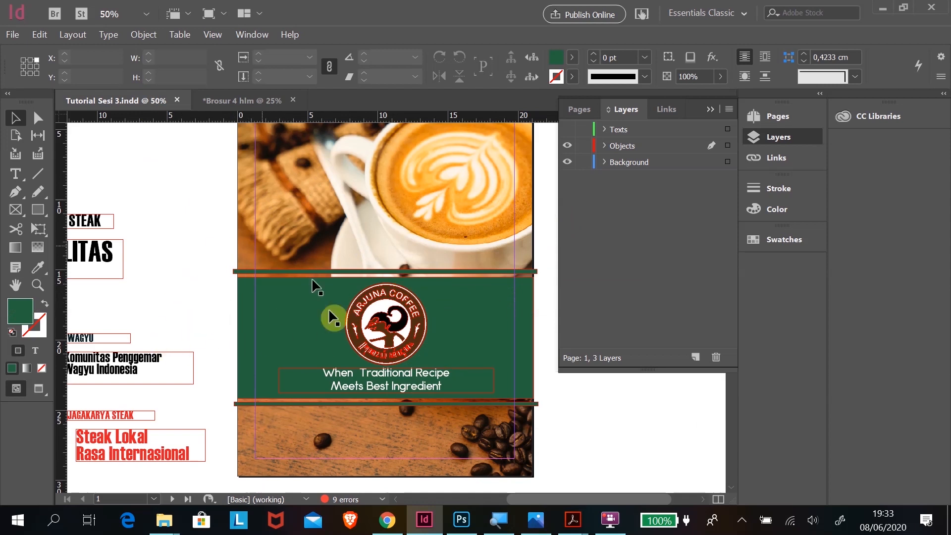
{"action": "left_click", "coordinate": [238, 104]}
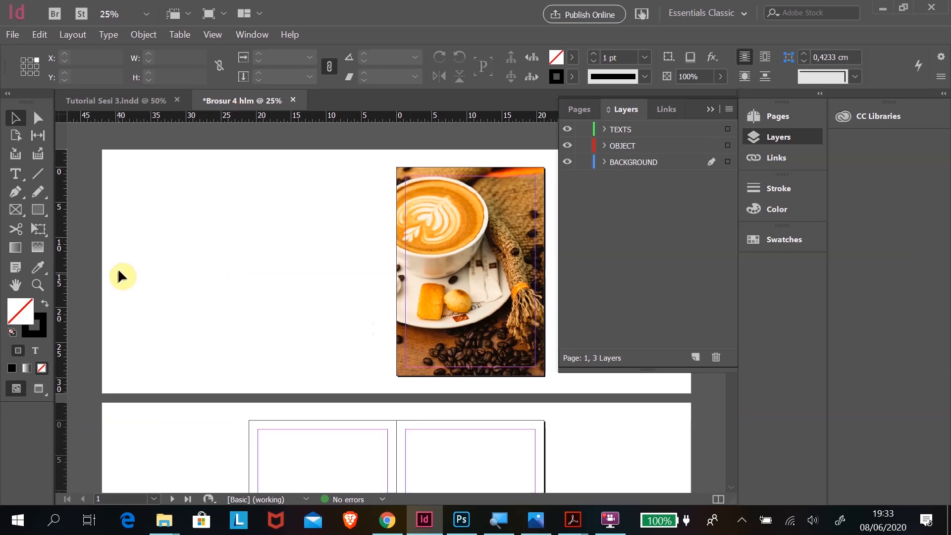
{"action": "left_click", "coordinate": [38, 210]}
{"action": "left_click_drag", "start_coordinate": [376, 286], "coordinate": [553, 342]}
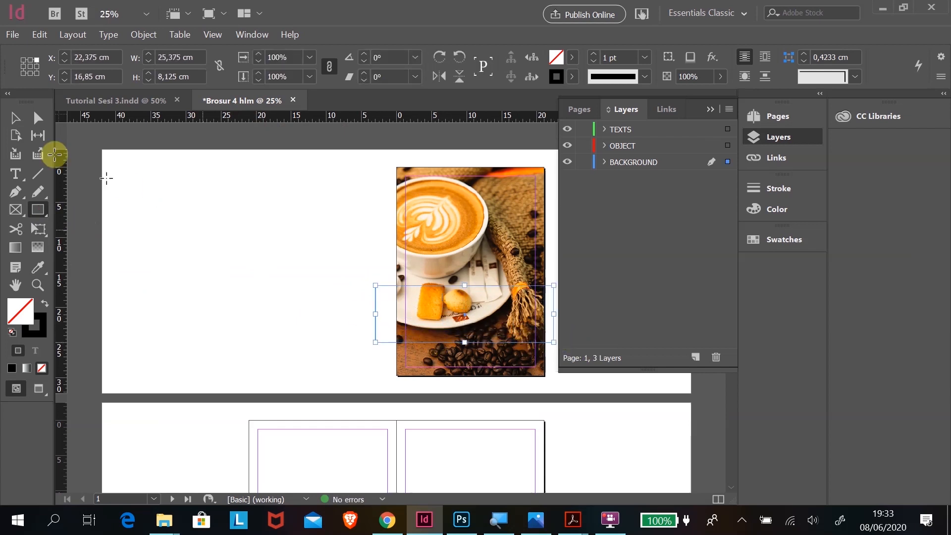
{"action": "left_click", "coordinate": [14, 121]}
{"action": "left_click", "coordinate": [37, 285]}
{"action": "left_click_drag", "start_coordinate": [323, 258], "coordinate": [573, 377]}
{"action": "left_click", "coordinate": [16, 119]}
{"action": "left_click", "coordinate": [207, 264]}
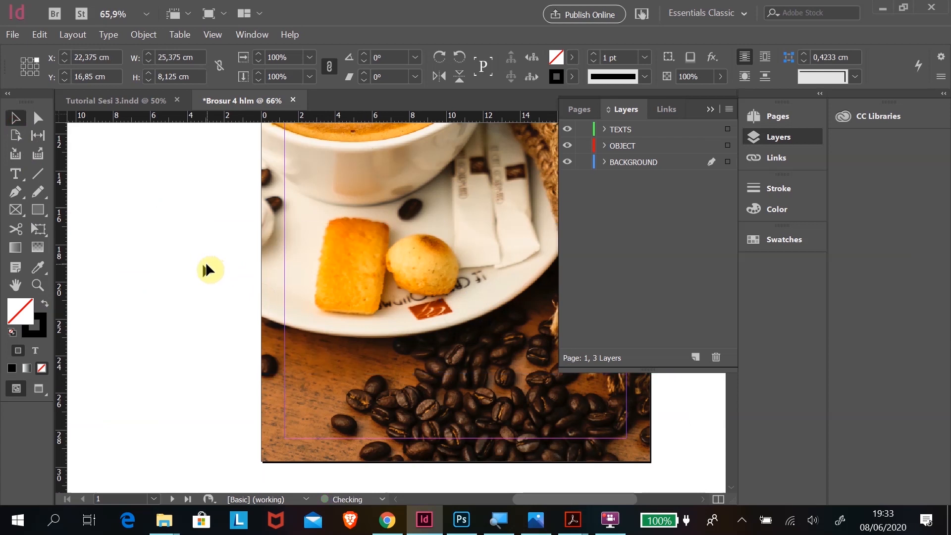
- Draw a small upright trial rectangle on the pasteboard beside page 1 and delete it
{"action": "left_click", "coordinate": [37, 212]}
{"action": "left_click_drag", "start_coordinate": [124, 196], "coordinate": [169, 305]}
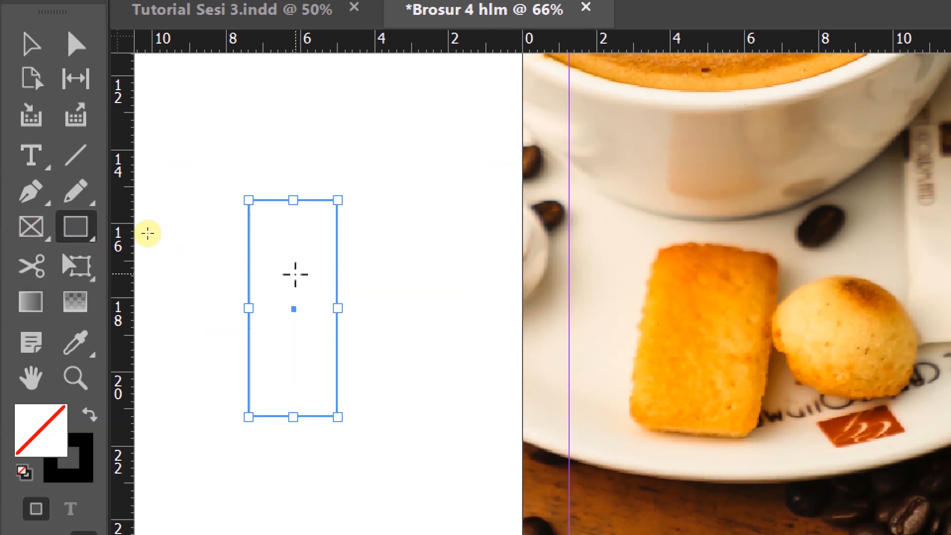
{"action": "key", "text": "Delete"}
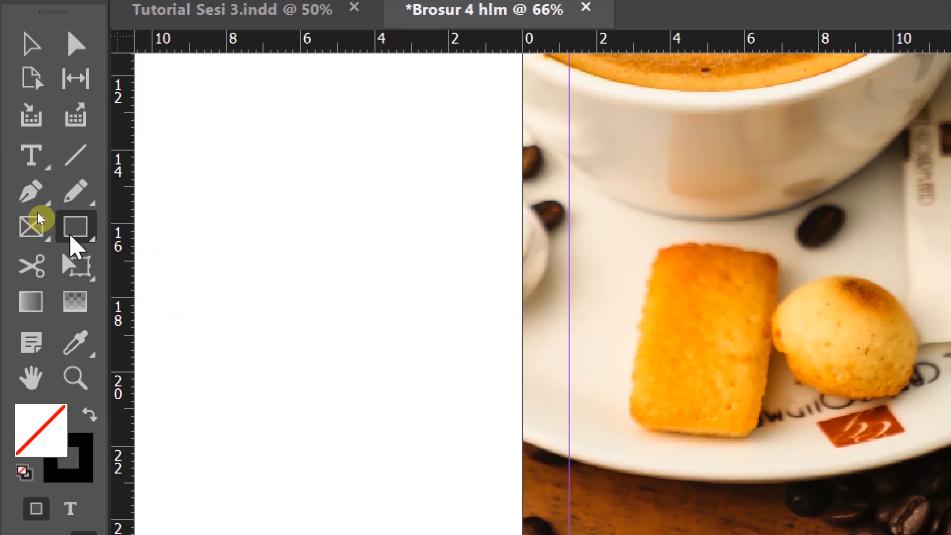
- Draw a wide rectangle about 30.25 × 5.75 cm across the lower part of page 1, extending past both page edges
{"action": "right_click", "coordinate": [89, 237]}
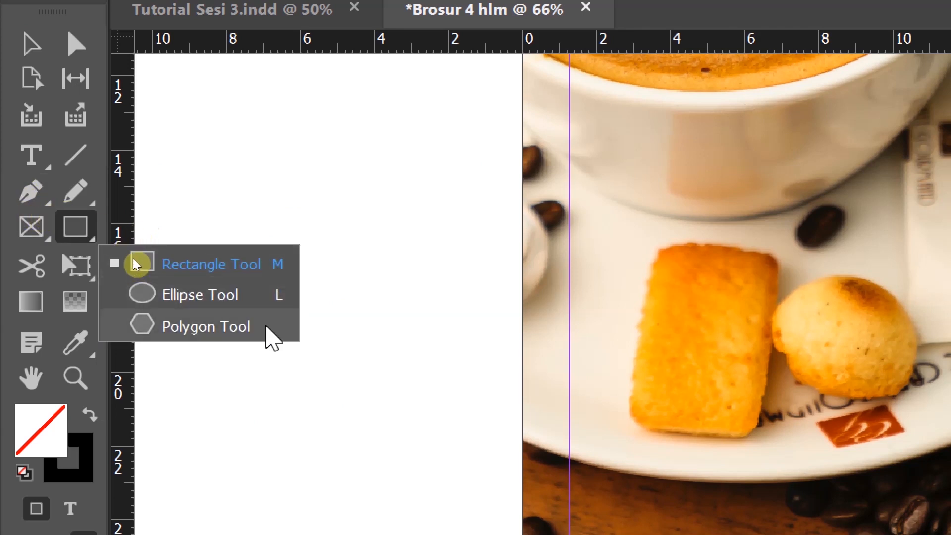
{"action": "left_click", "coordinate": [69, 225]}
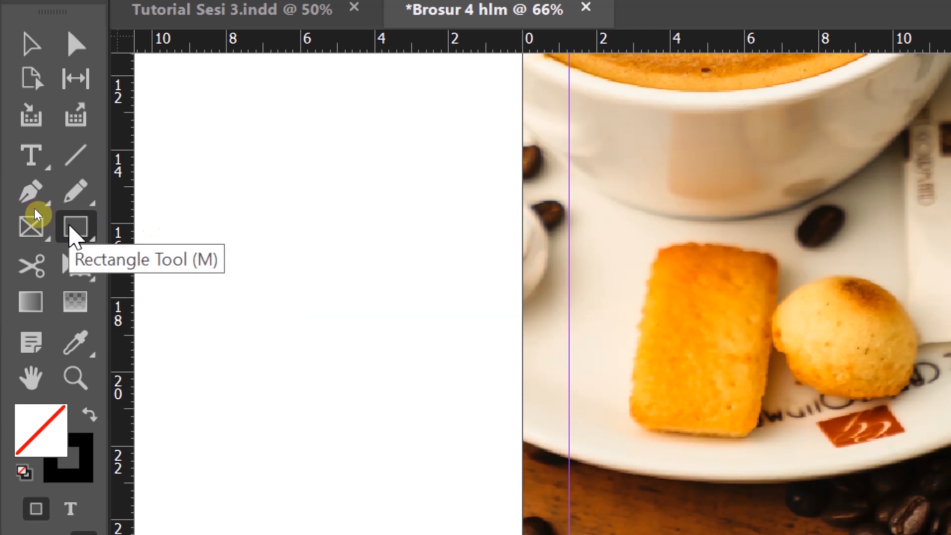
{"action": "key", "text": "ctrl+minus"}
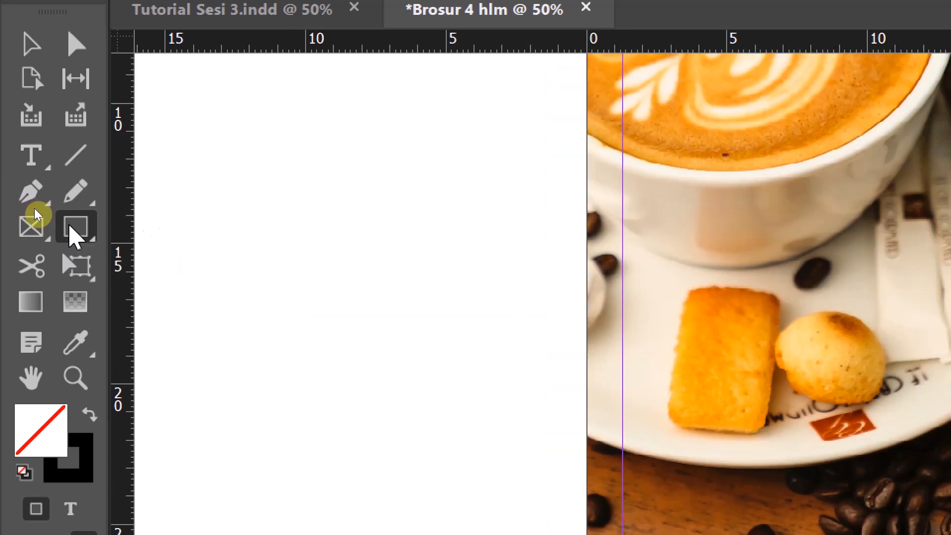
{"action": "key", "text": "ctrl+minus"}
{"action": "key", "text": "ctrl+minus"}
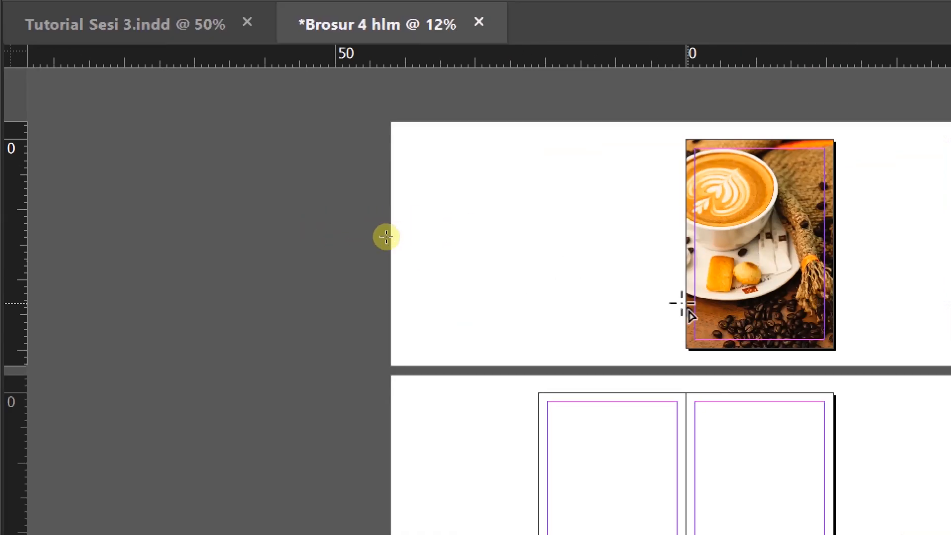
{"action": "left_click_drag", "start_coordinate": [665, 275], "coordinate": [878, 316]}
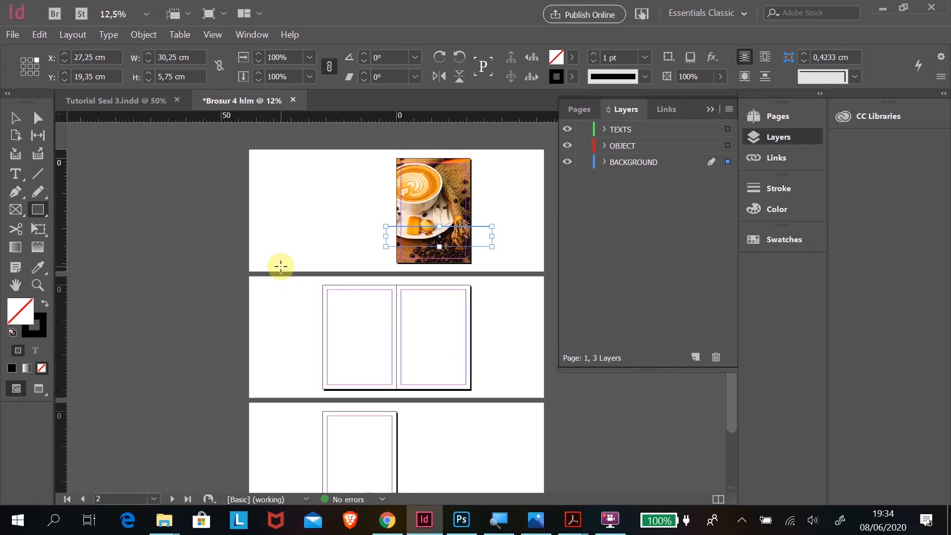
- Select the wide rectangle on page 1 and swap its fill and stroke to give it a solid black fill without outline
{"action": "left_click", "coordinate": [37, 285]}
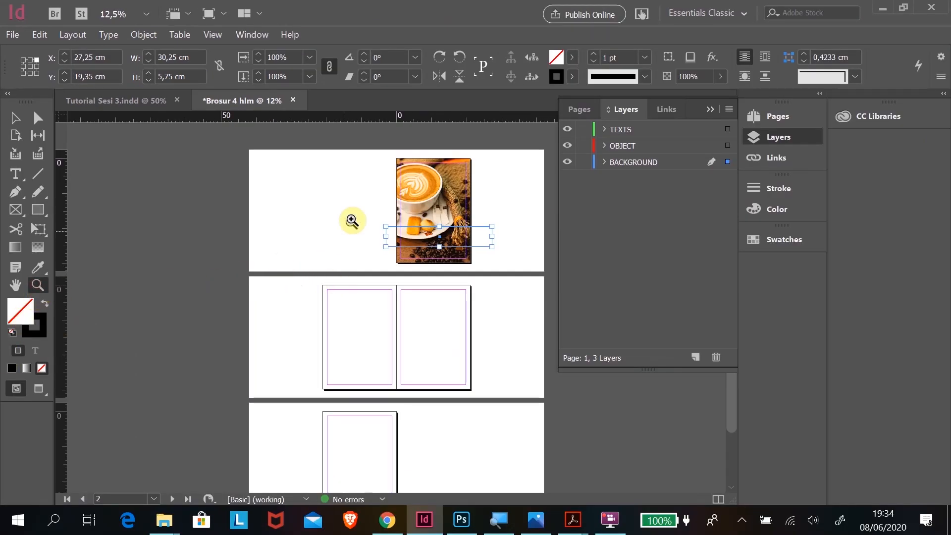
{"action": "left_click_drag", "start_coordinate": [357, 206], "coordinate": [409, 268]}
{"action": "left_click_drag", "start_coordinate": [399, 216], "coordinate": [513, 389]}
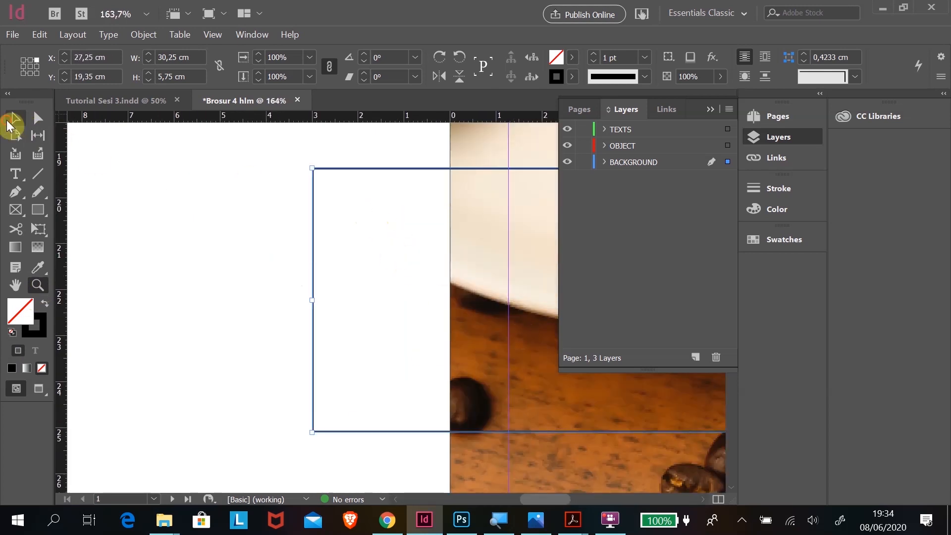
{"action": "left_click", "coordinate": [11, 121]}
{"action": "left_click", "coordinate": [159, 184]}
{"action": "left_click", "coordinate": [330, 169]}
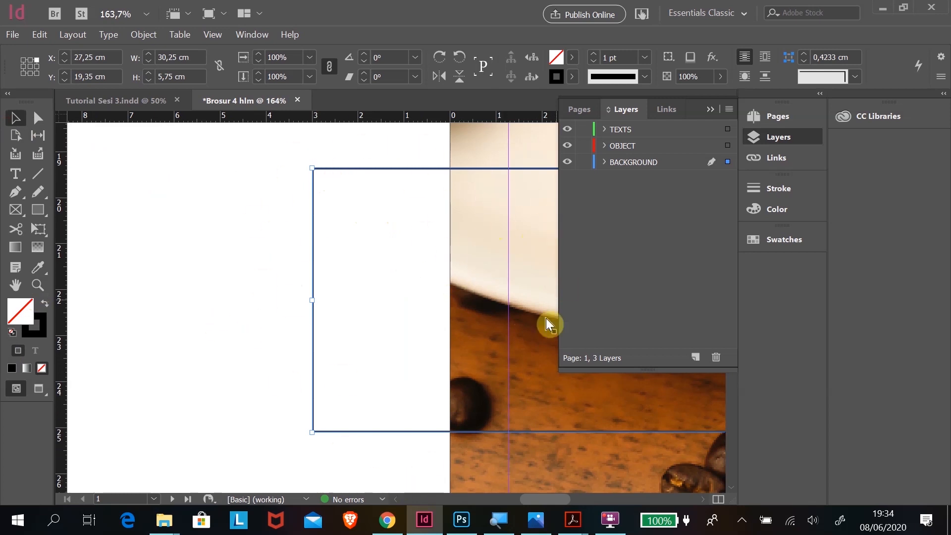
{"action": "left_click", "coordinate": [265, 195]}
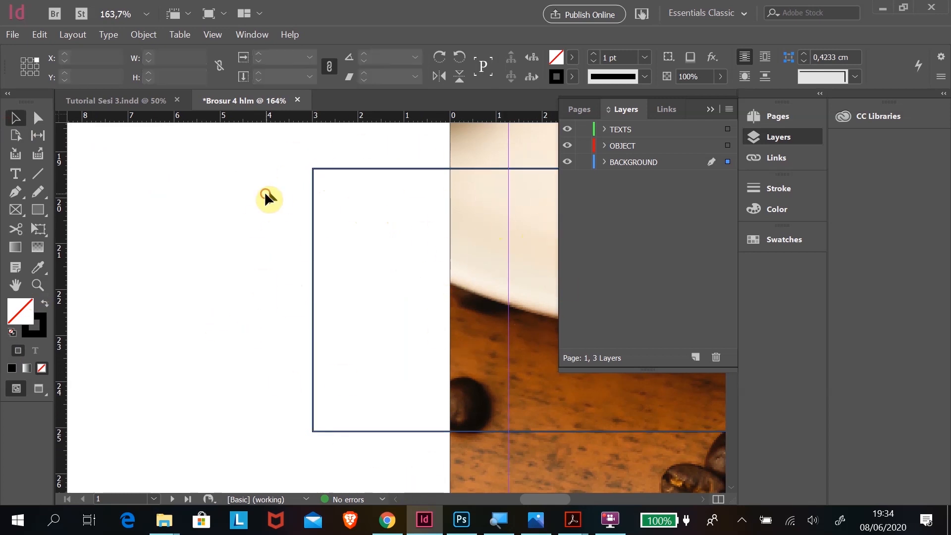
{"action": "left_click", "coordinate": [342, 169]}
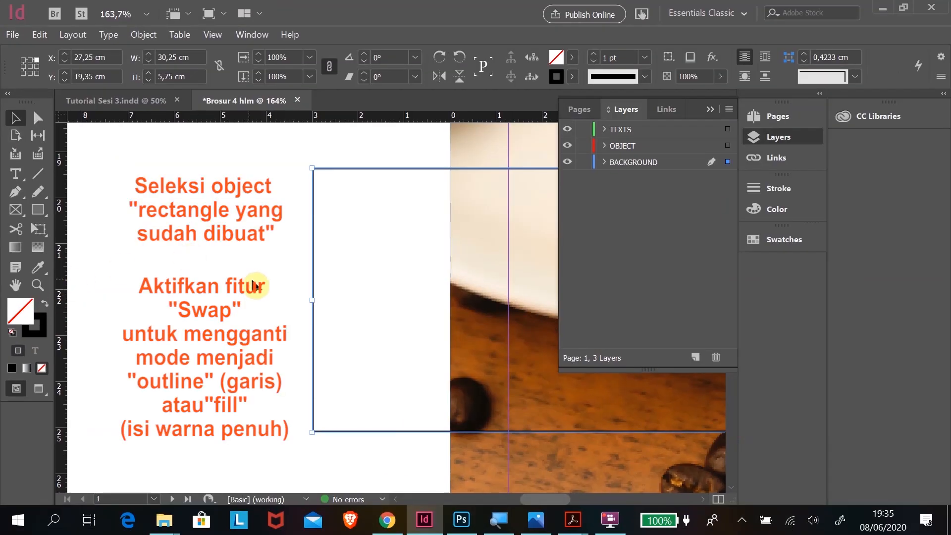
{"action": "left_click", "coordinate": [44, 301]}
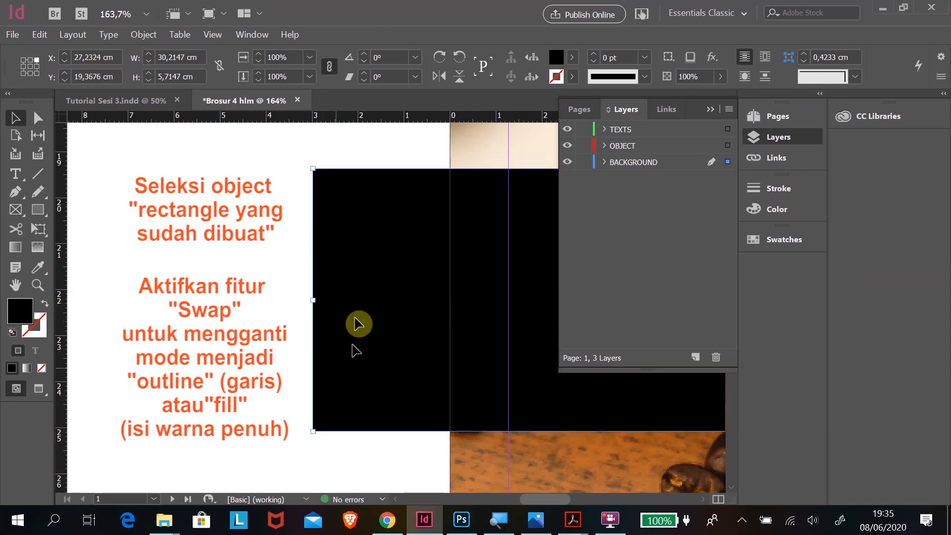
- Change the black rectangle's fill to bright orange in the Color Picker, with red at 255, and deselect it
{"action": "key", "text": "ctrl+minus"}
{"action": "key", "text": "ctrl+minus"}
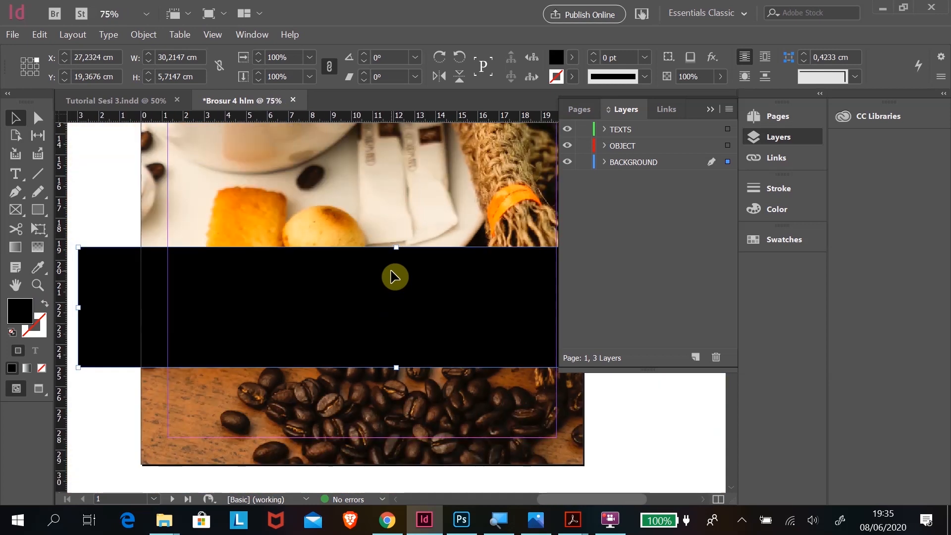
{"action": "key", "text": "ctrl+minus"}
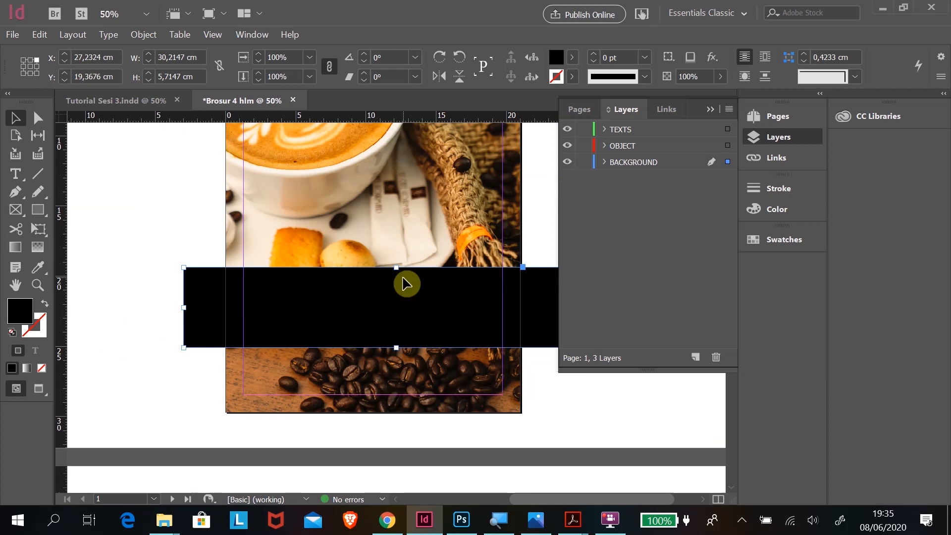
{"action": "left_click", "coordinate": [180, 194]}
{"action": "left_click", "coordinate": [222, 295]}
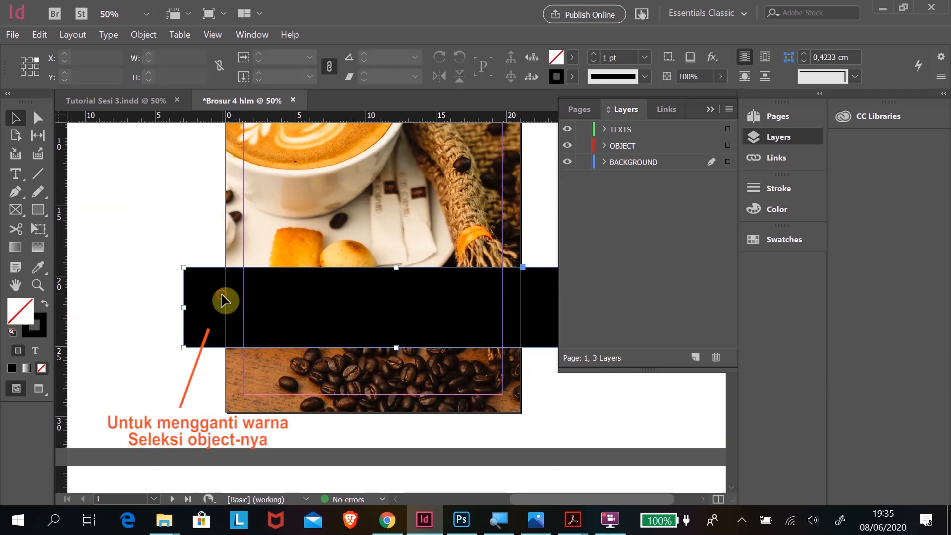
{"action": "double_click", "coordinate": [23, 315]}
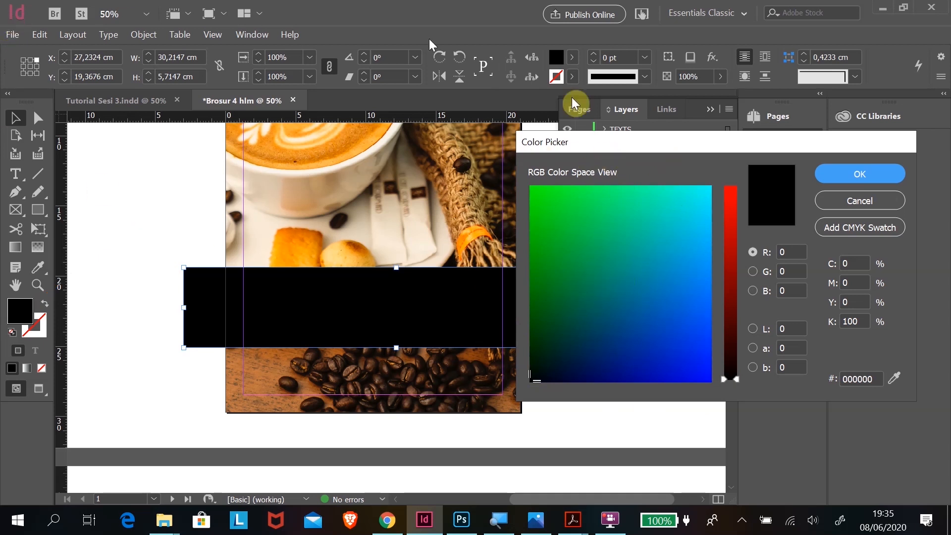
{"action": "left_click_drag", "start_coordinate": [738, 379], "coordinate": [731, 179]}
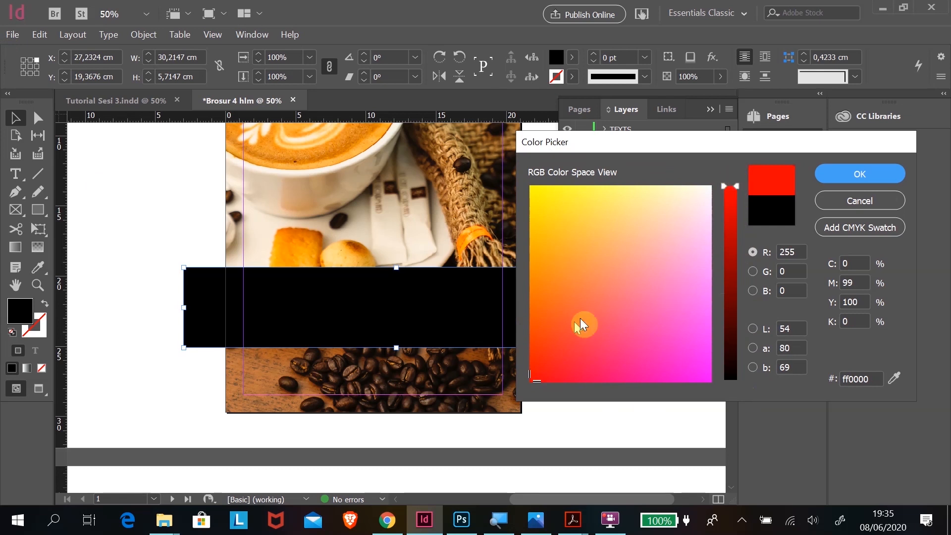
{"action": "mouse_move", "coordinate": [563, 335]}
{"action": "left_mouse_down"}
{"action": "mouse_move", "coordinate": [559, 248]}
{"action": "mouse_move", "coordinate": [535, 305]}
{"action": "left_mouse_up"}
{"action": "left_click", "coordinate": [822, 174]}
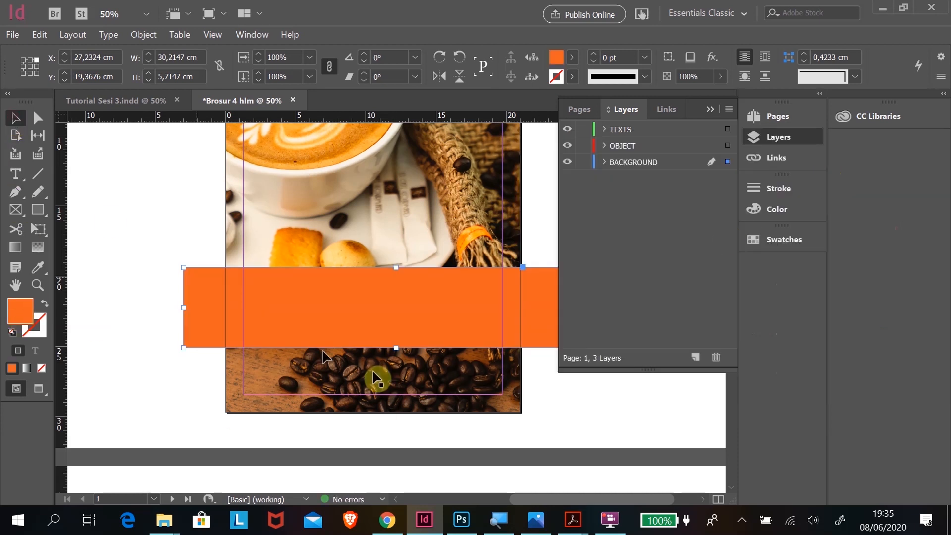
{"action": "left_click", "coordinate": [574, 404]}
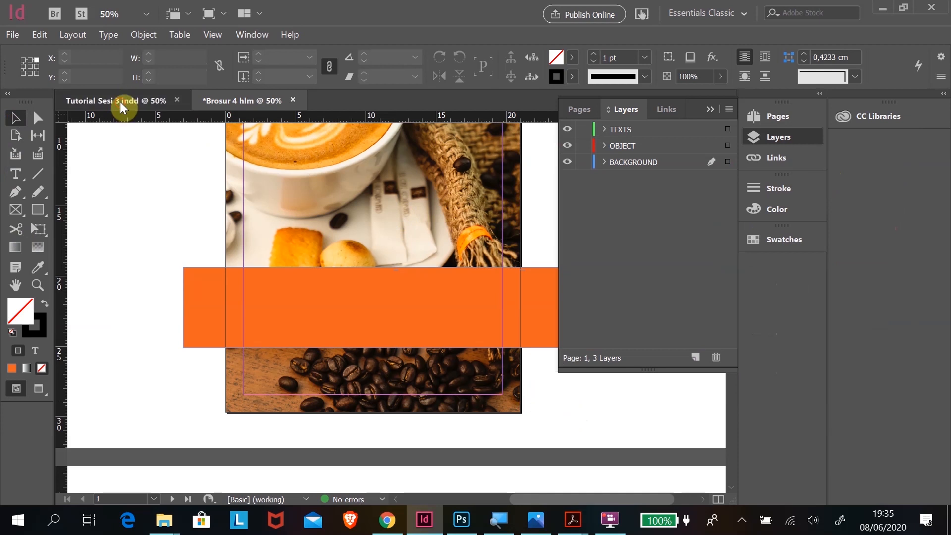
- Duplicate the orange band on page 1, place the copy above it, and flatten the copy into a strip about 0.31 cm high
{"action": "left_click", "coordinate": [121, 101]}
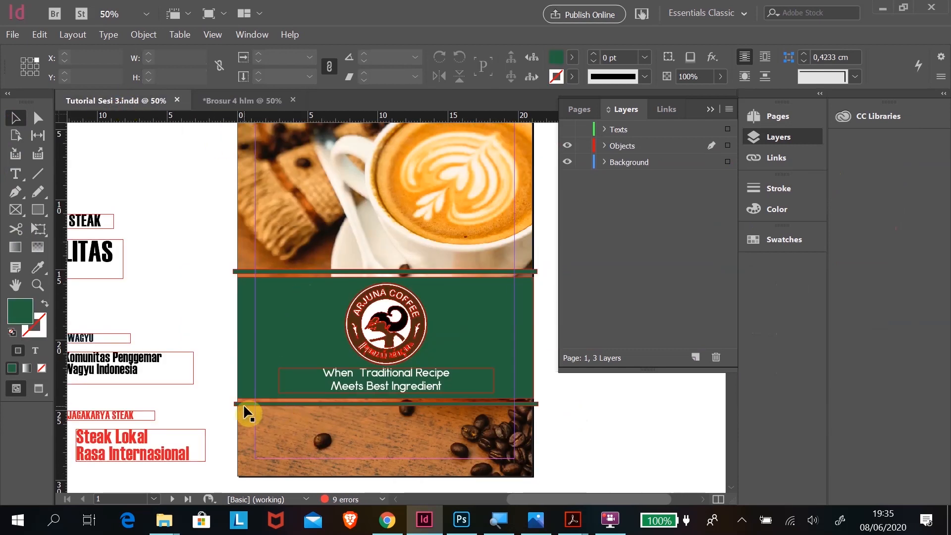
{"action": "left_click", "coordinate": [227, 99]}
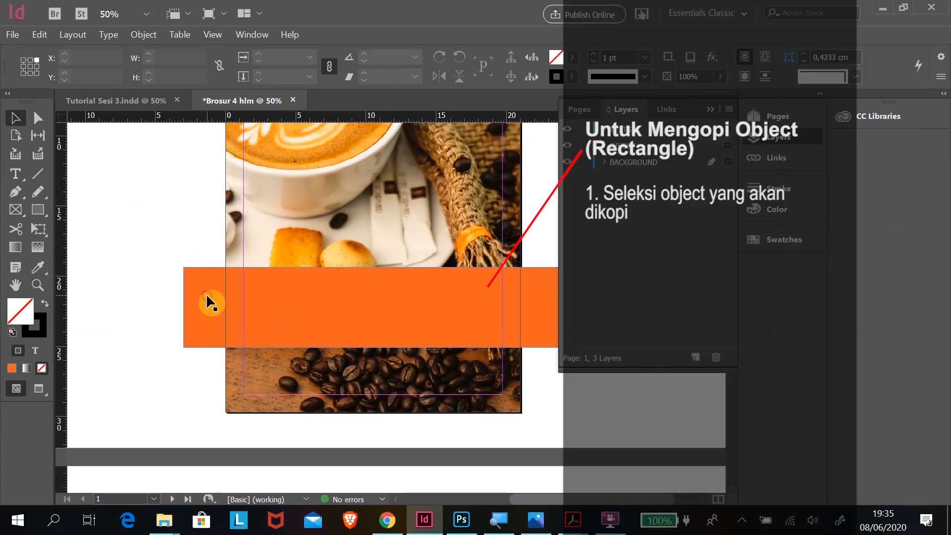
{"action": "left_click", "coordinate": [207, 297]}
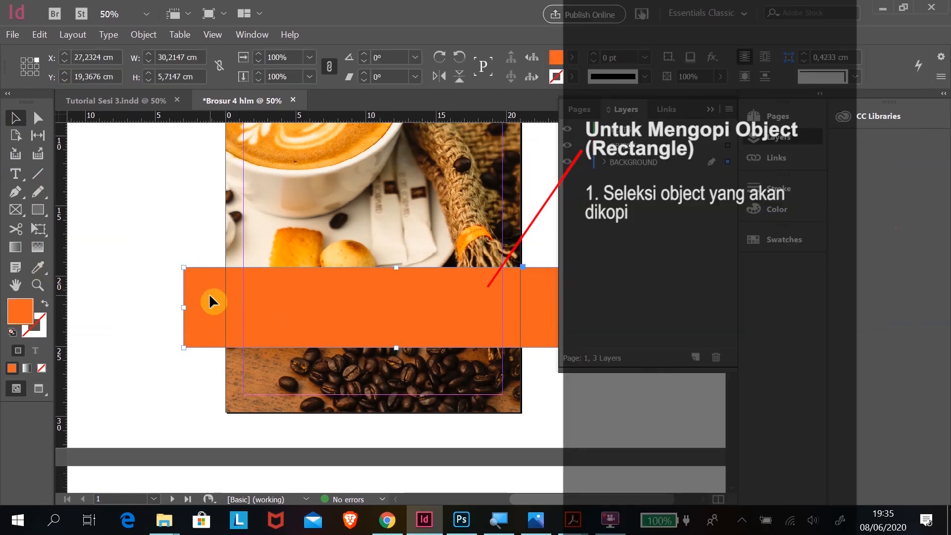
{"action": "key", "text": "ctrl+c"}
{"action": "key", "text": "ctrl+v"}
{"action": "left_click_drag", "start_coordinate": [277, 310], "coordinate": [276, 221]}
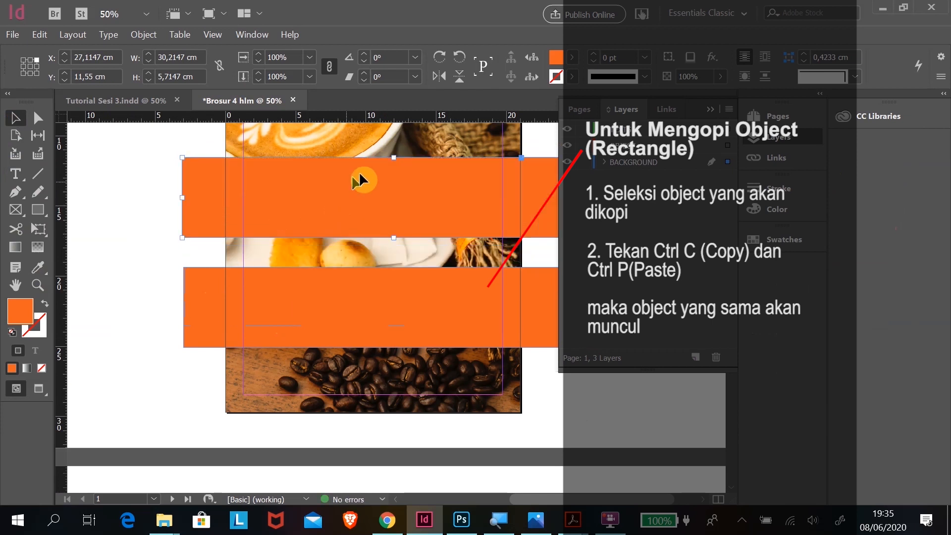
{"action": "left_click_drag", "start_coordinate": [394, 157], "coordinate": [416, 231]}
{"action": "left_click", "coordinate": [104, 180]}
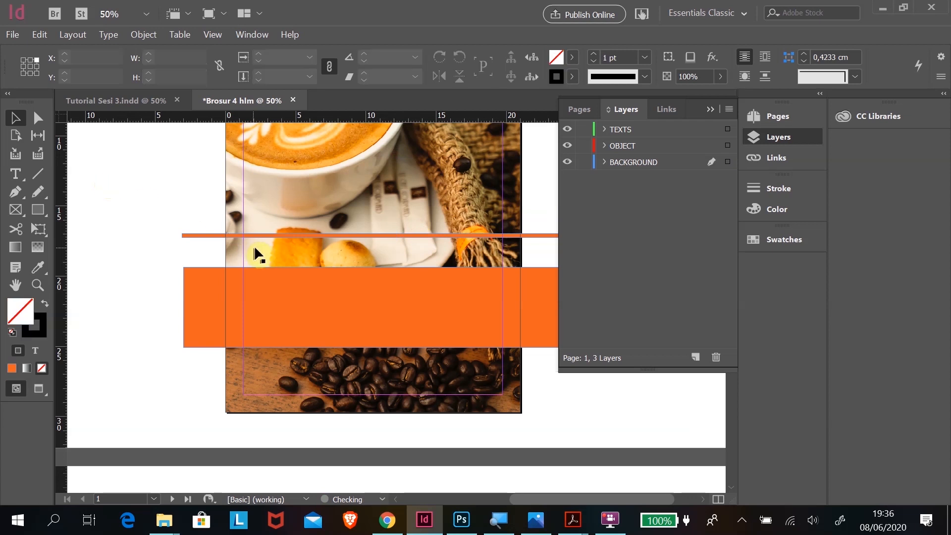
- Move the thin strip to just above the orange band and place a copy of it just below the band
{"action": "left_click_drag", "start_coordinate": [210, 235], "coordinate": [209, 259]}
{"action": "left_click", "coordinate": [235, 280]}
{"action": "left_click", "coordinate": [197, 261]}
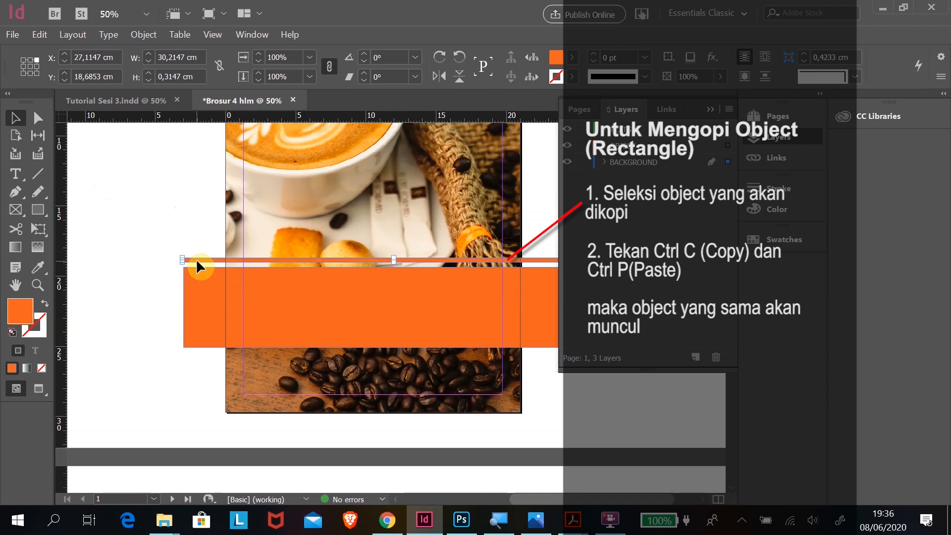
{"action": "key", "text": "ctrl+v"}
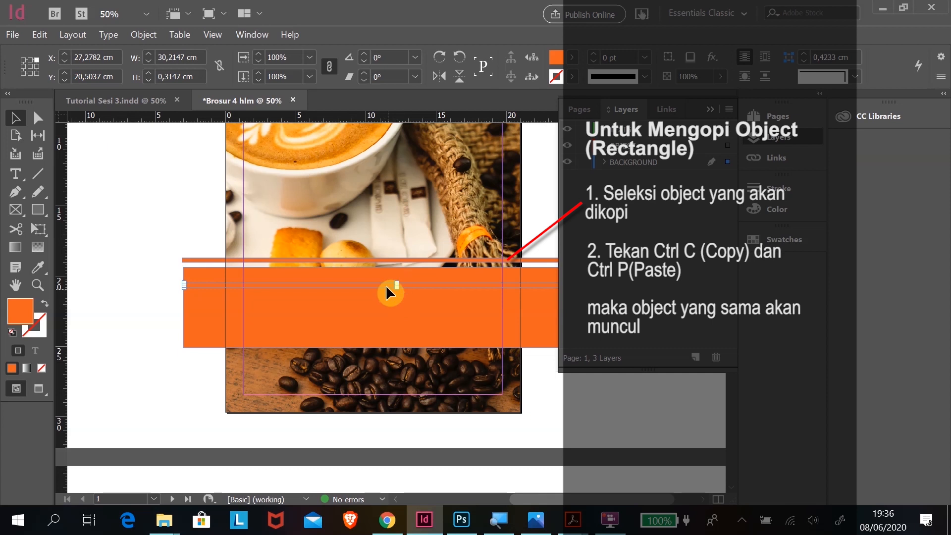
{"action": "left_click_drag", "start_coordinate": [387, 288], "coordinate": [388, 363]}
{"action": "left_click", "coordinate": [611, 405]}
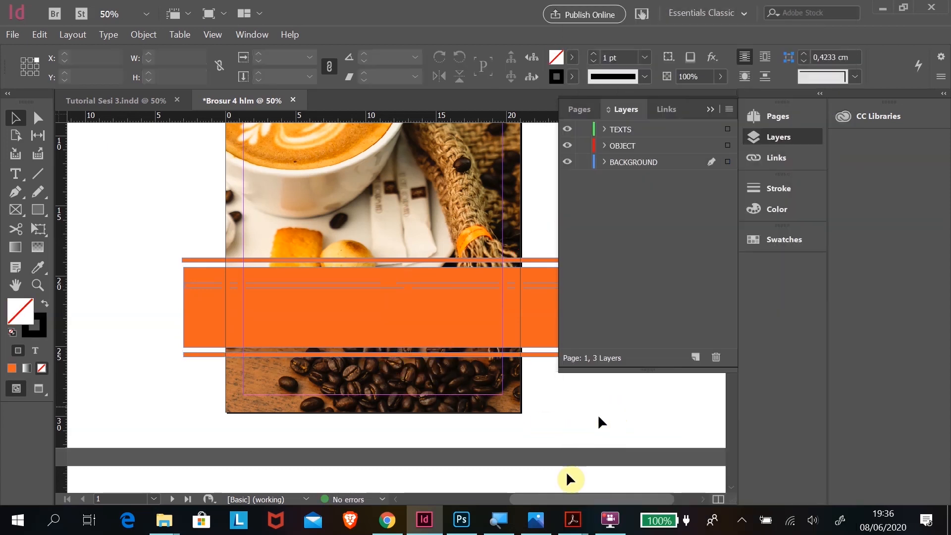
- Compare the page 1 band and strips with the cover layout in Tutorial Sesi 3.indd
{"action": "scroll", "coordinate": [382, 431], "scroll_direction": "up", "scroll_amount": 3}
{"action": "scroll", "coordinate": [382, 431], "scroll_direction": "down", "scroll_amount": 3}
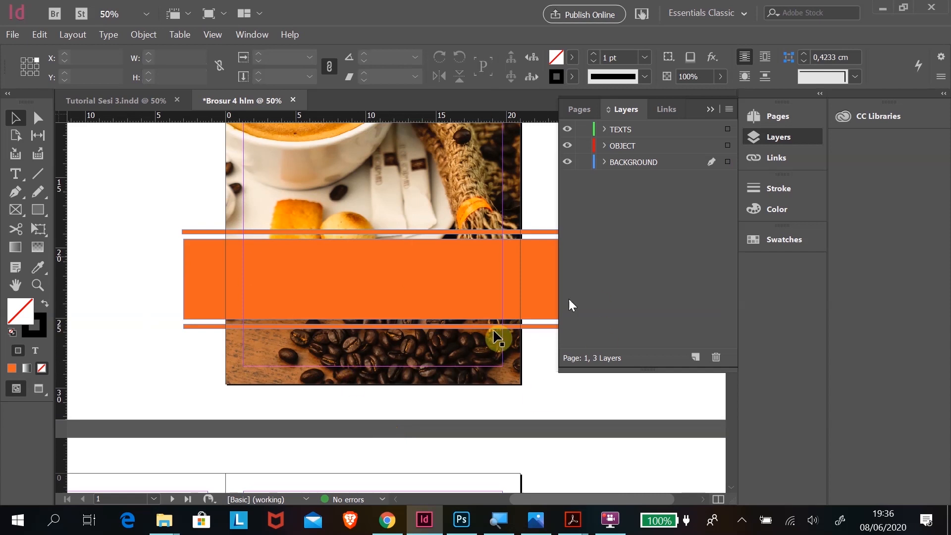
{"action": "left_click", "coordinate": [123, 100]}
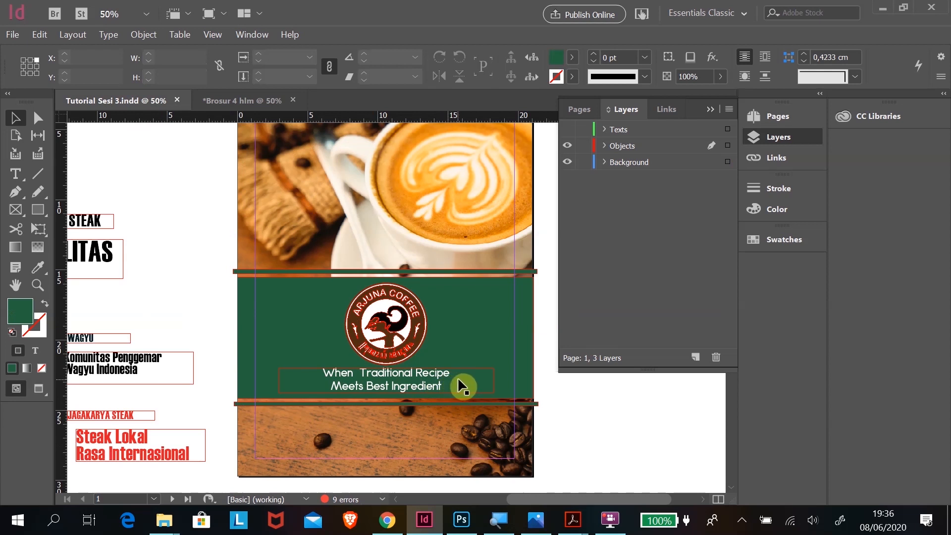
{"action": "left_click", "coordinate": [238, 99]}
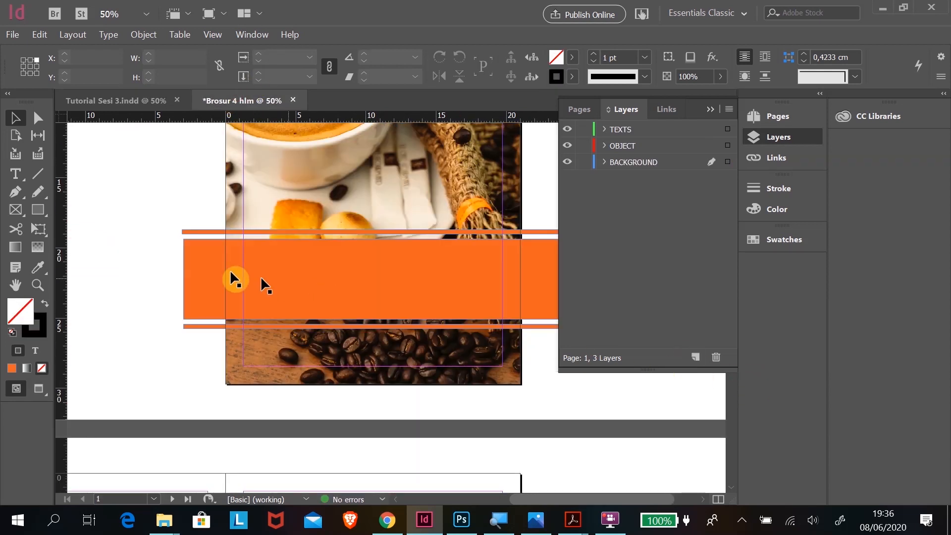
{"action": "left_click", "coordinate": [17, 174]}
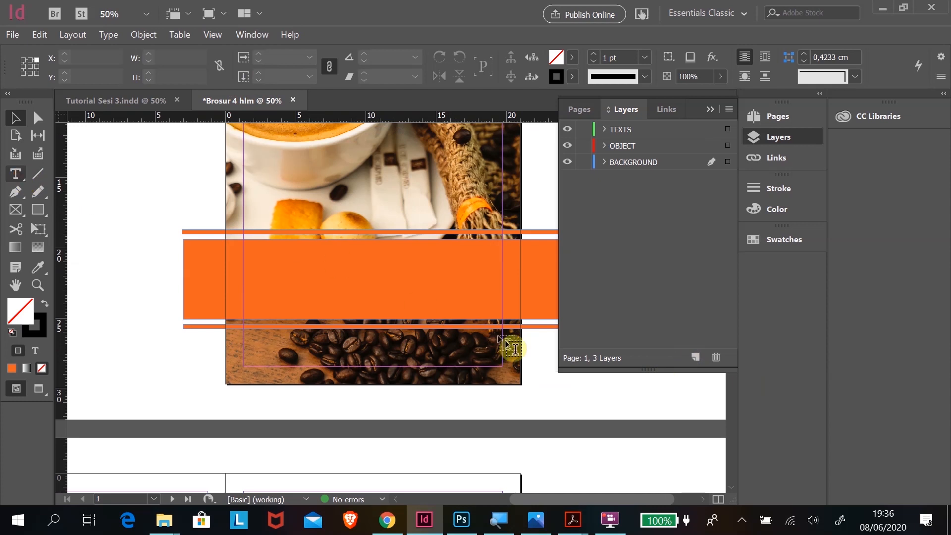
{"action": "scroll", "coordinate": [536, 373], "scroll_direction": "up", "scroll_amount": 3}
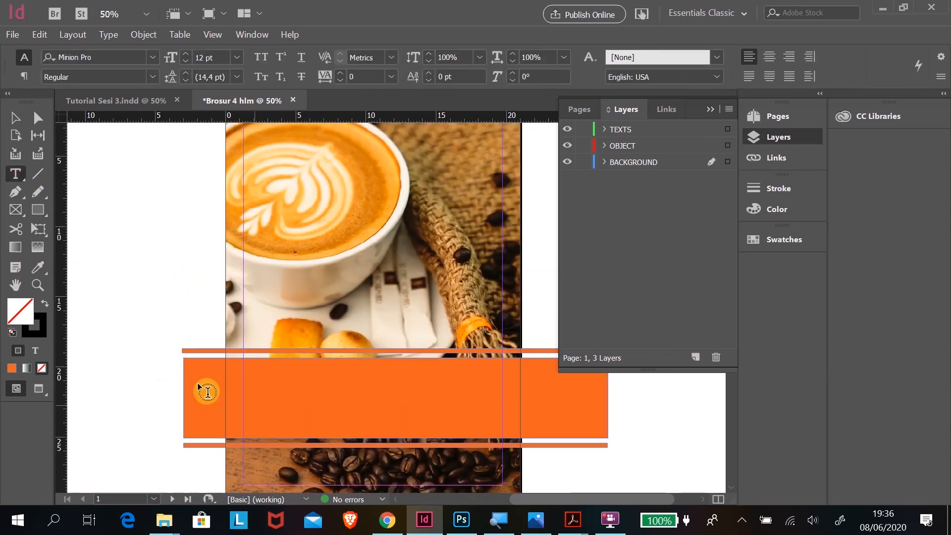
{"action": "left_click", "coordinate": [15, 118]}
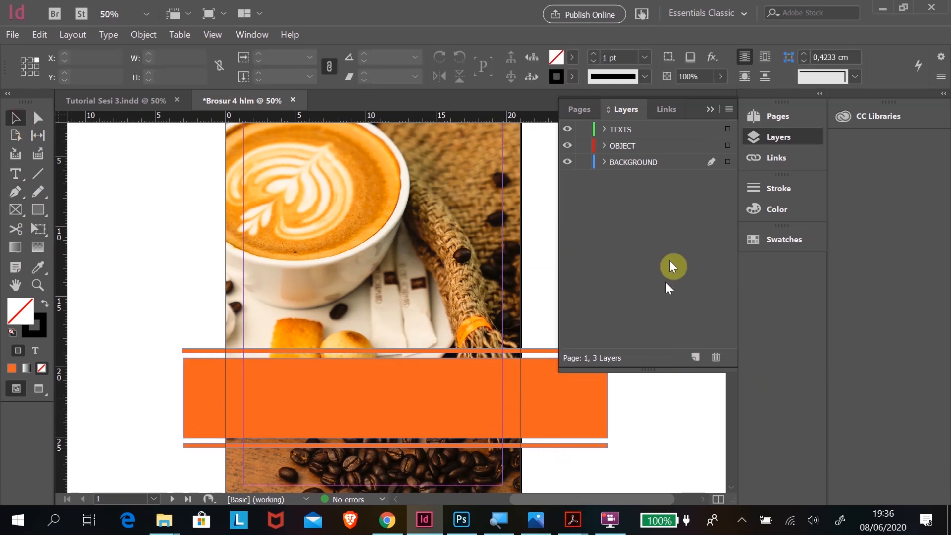
- Make the TEXTS layer active and draw a text frame about 16.7 × 1.9 cm on the pasteboard beside page 1
{"action": "left_click", "coordinate": [623, 130]}
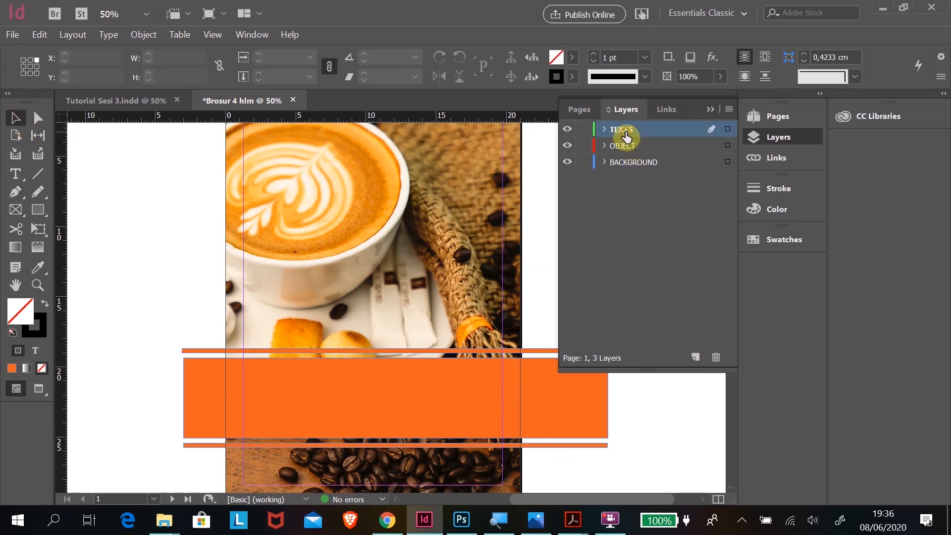
{"action": "left_click", "coordinate": [16, 174]}
{"action": "left_click_drag", "start_coordinate": [541, 498], "coordinate": [465, 507]}
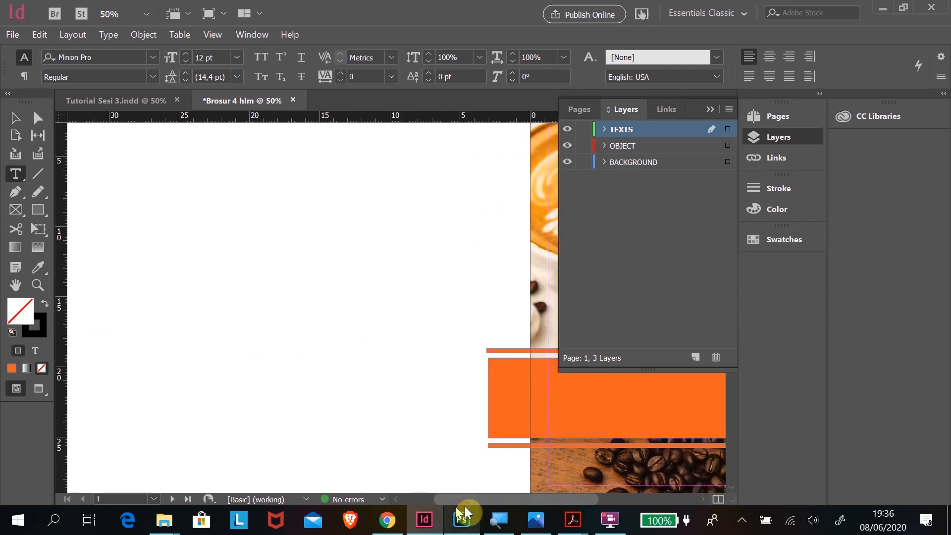
{"action": "left_click", "coordinate": [16, 175]}
{"action": "left_click_drag", "start_coordinate": [127, 202], "coordinate": [361, 227]}
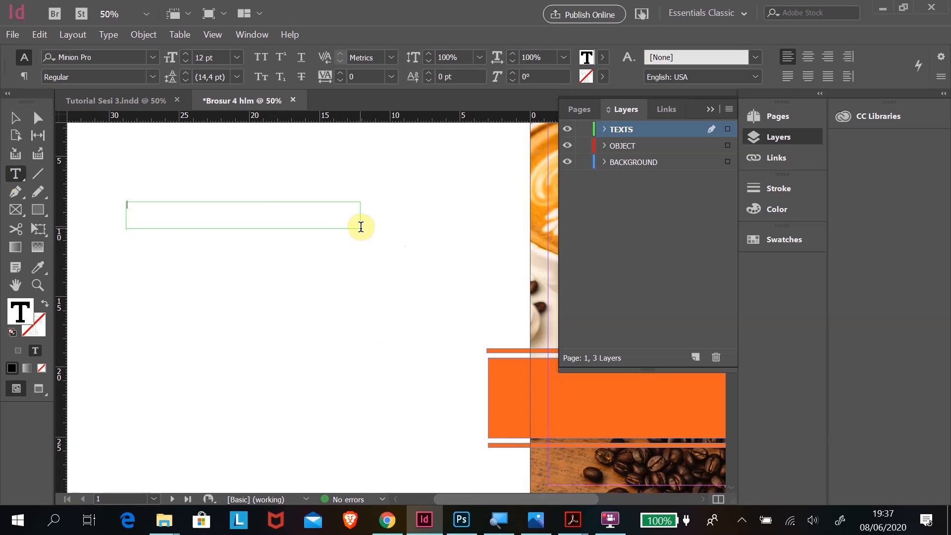
- Enter the tagline "A Cup of Coffee a day make your blues away" in the text frame
{"action": "type", "text": "Be"}
{"action": "key", "text": "BackSpace"}
{"action": "key", "text": "BackSpace"}
{"action": "key", "text": "BackSpace"}
{"action": "key", "text": "BackSpace"}
{"action": "key", "text": "BackSpace"}
{"action": "key", "text": "BackSpace"}
{"action": "key", "text": "BackSpace"}
{"action": "key", "text": "BackSpace"}
{"action": "key", "text": "BackSpace"}
{"action": "key", "text": "BackSpace"}
{"action": "key", "text": "BackSpace"}
{"action": "key", "text": "BackSpace"}
{"action": "key", "text": "BackSpace"}
{"action": "key", "text": "BackSpace"}
{"action": "key", "text": "BackSpace"}
{"action": "key", "text": "BackSpace"}
{"action": "key", "text": "BackSpace"}
{"action": "type", "text": "A Cup of Coffee a day make your blues away"}
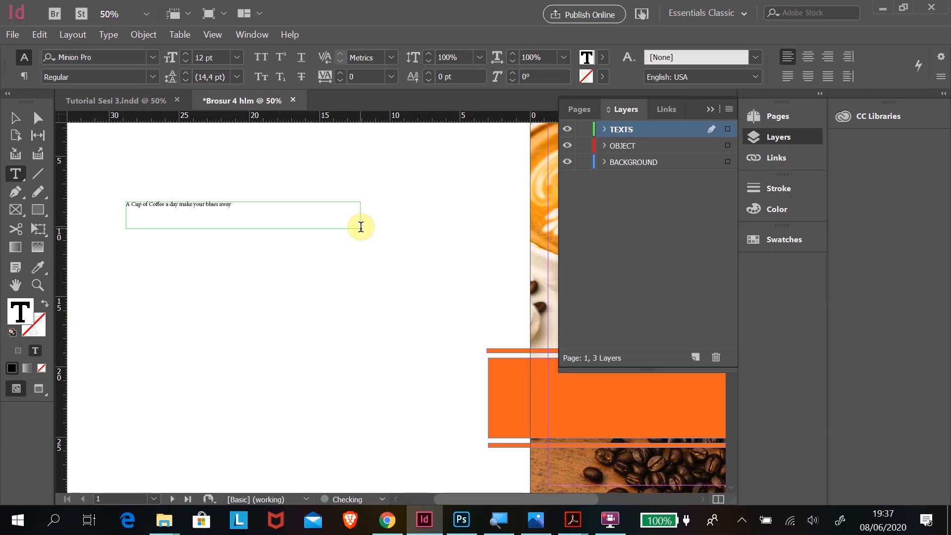
- Select the whole tagline text and set its font size to 25 pt
{"action": "left_click_drag", "start_coordinate": [360, 226], "coordinate": [93, 190]}
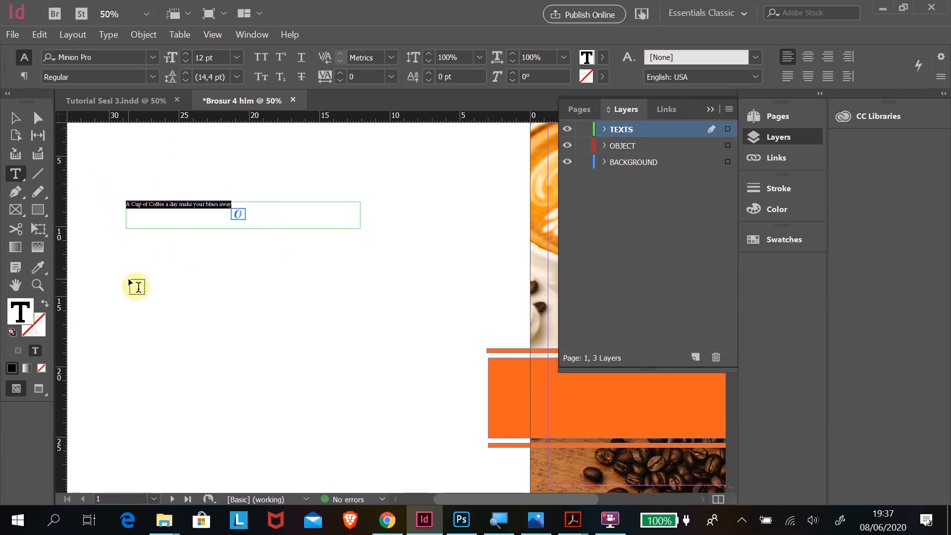
{"action": "key", "text": "ctrl+equal"}
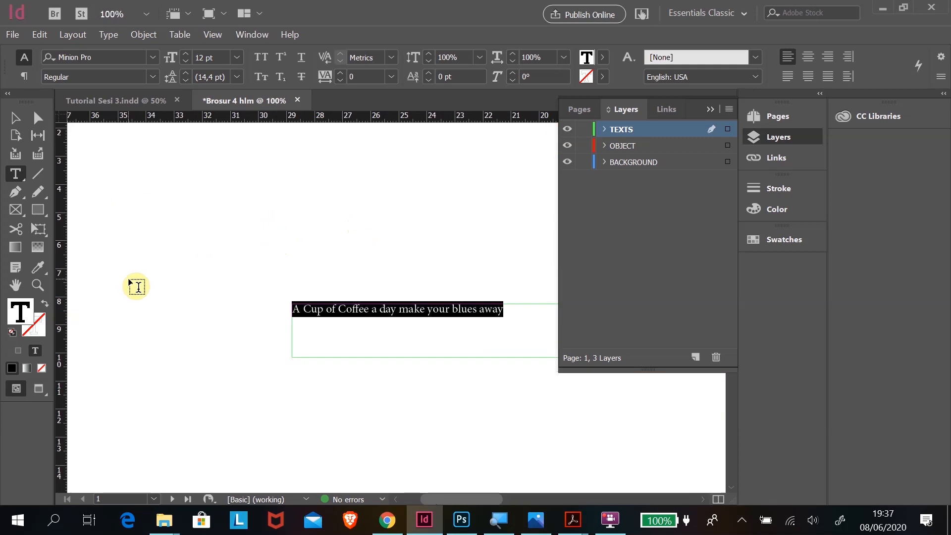
{"action": "left_click", "coordinate": [11, 115]}
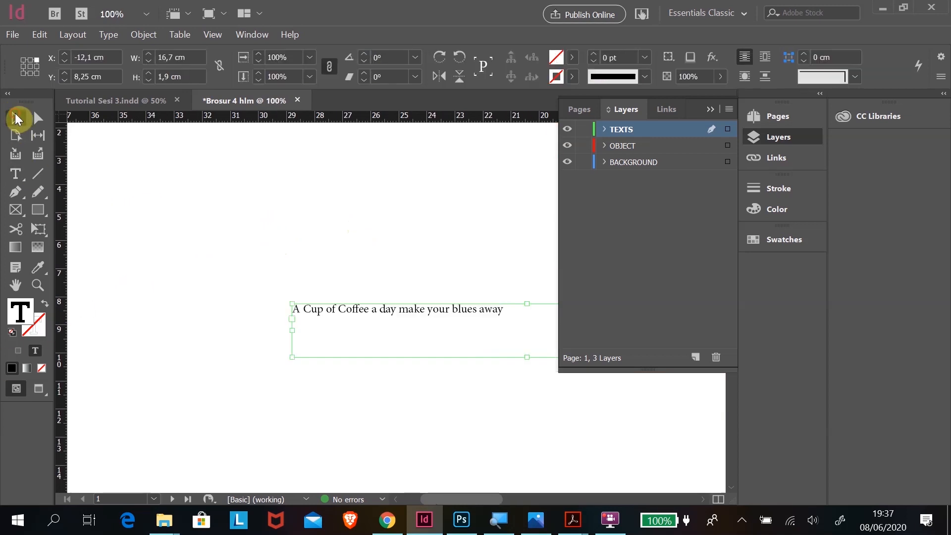
{"action": "left_click", "coordinate": [16, 286]}
{"action": "left_click_drag", "start_coordinate": [446, 410], "coordinate": [359, 418]}
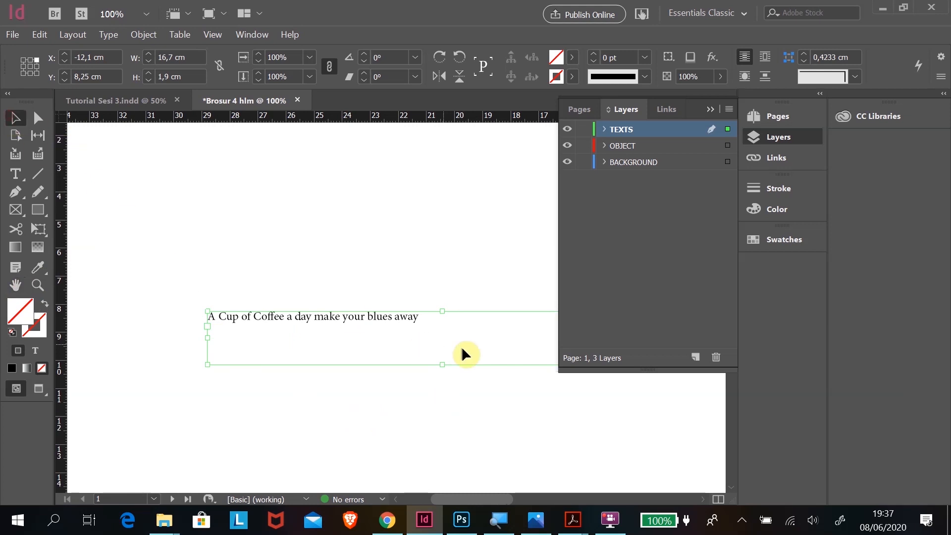
{"action": "key", "text": "t"}
{"action": "triple_click", "coordinate": [429, 318]}
{"action": "left_click_drag", "start_coordinate": [422, 318], "coordinate": [207, 318]}
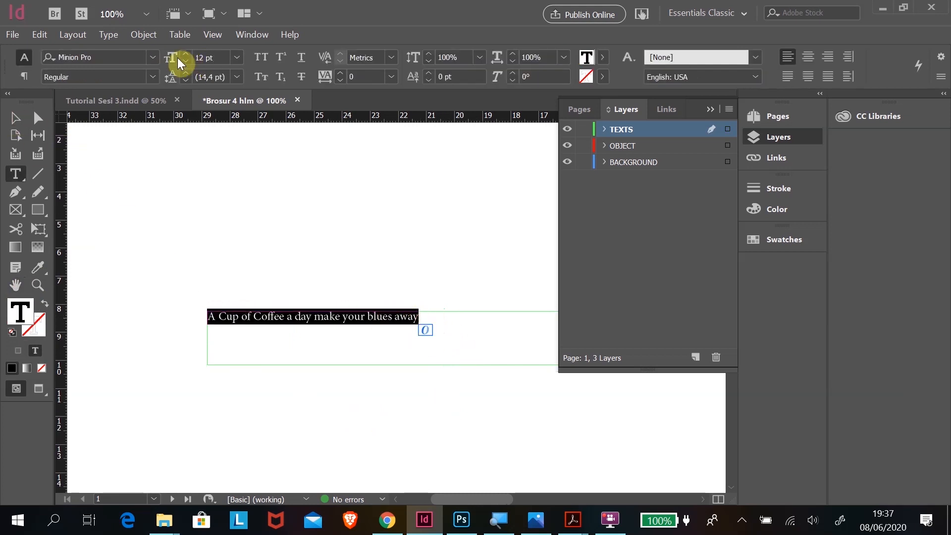
{"action": "left_click", "coordinate": [183, 56]}
{"action": "left_click", "coordinate": [183, 56]}
{"action": "left_click", "coordinate": [183, 55]}
{"action": "left_click", "coordinate": [182, 55]}
{"action": "left_click", "coordinate": [183, 60]}
{"action": "left_click", "coordinate": [185, 60]}
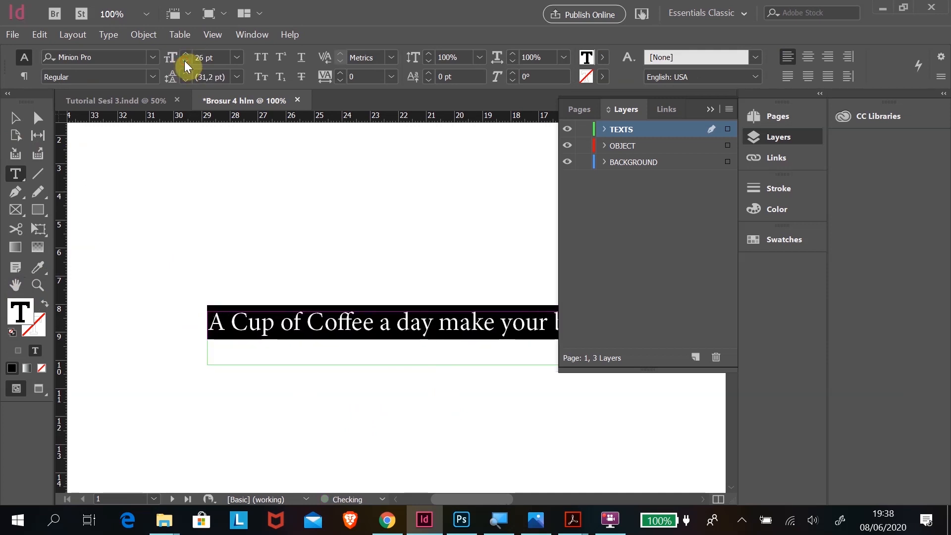
{"action": "left_click", "coordinate": [184, 60]}
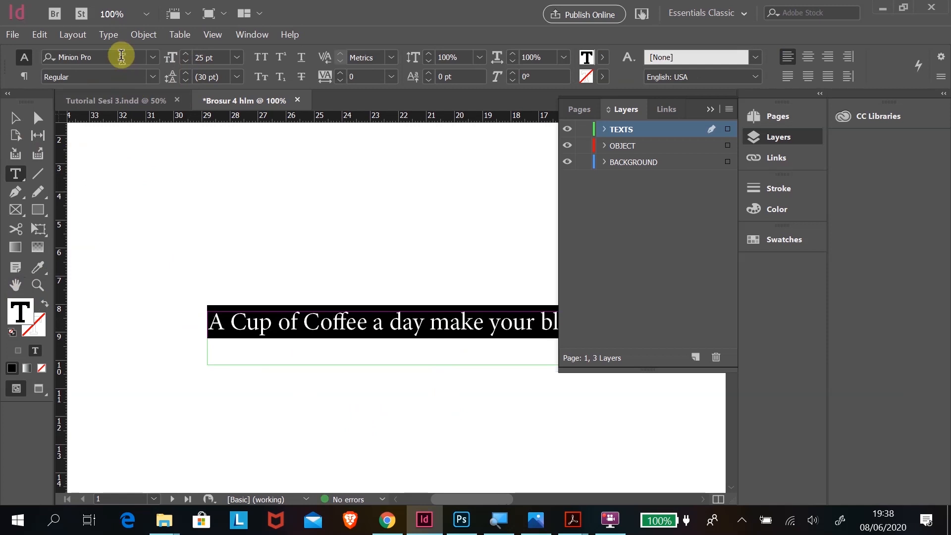
- Change the tagline's font to Arial Bold
{"action": "key", "text": "ctrl+minus"}
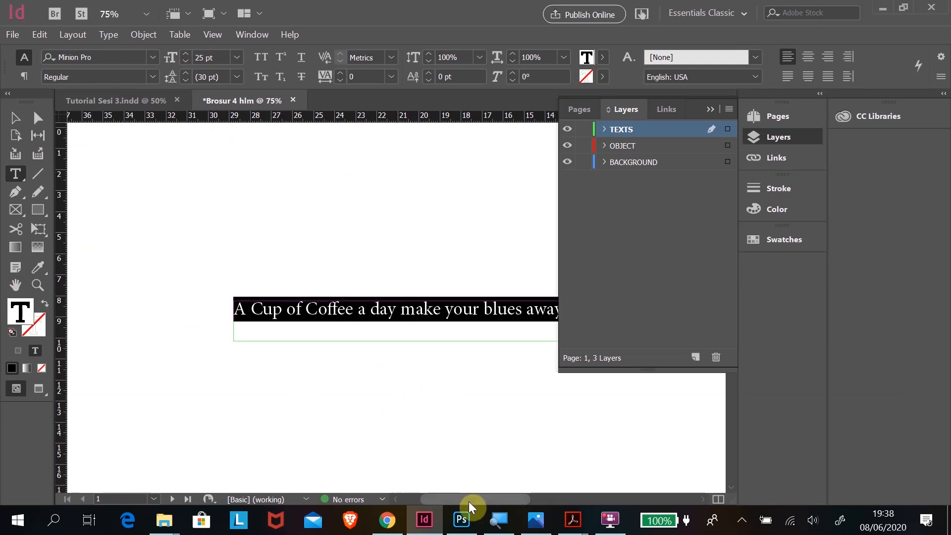
{"action": "left_click_drag", "start_coordinate": [468, 500], "coordinate": [486, 498]}
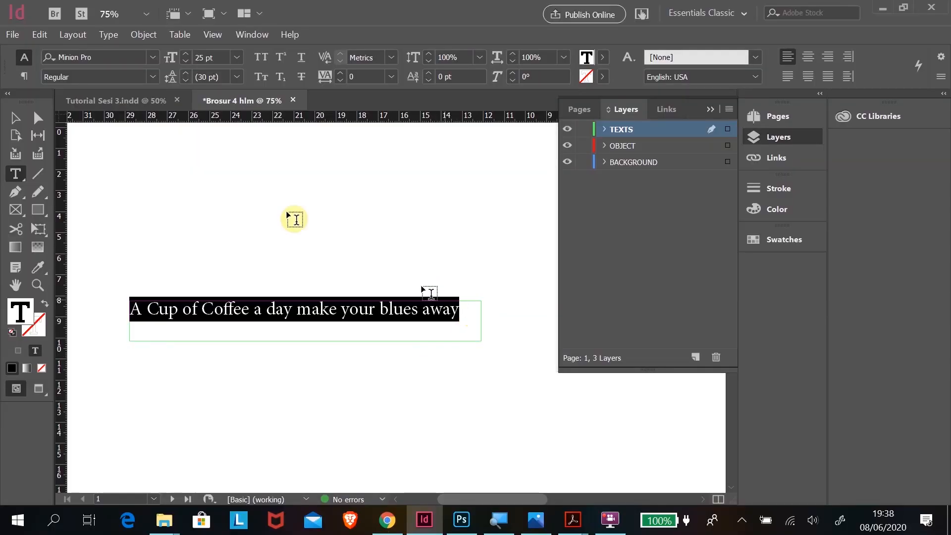
{"action": "left_click", "coordinate": [150, 58]}
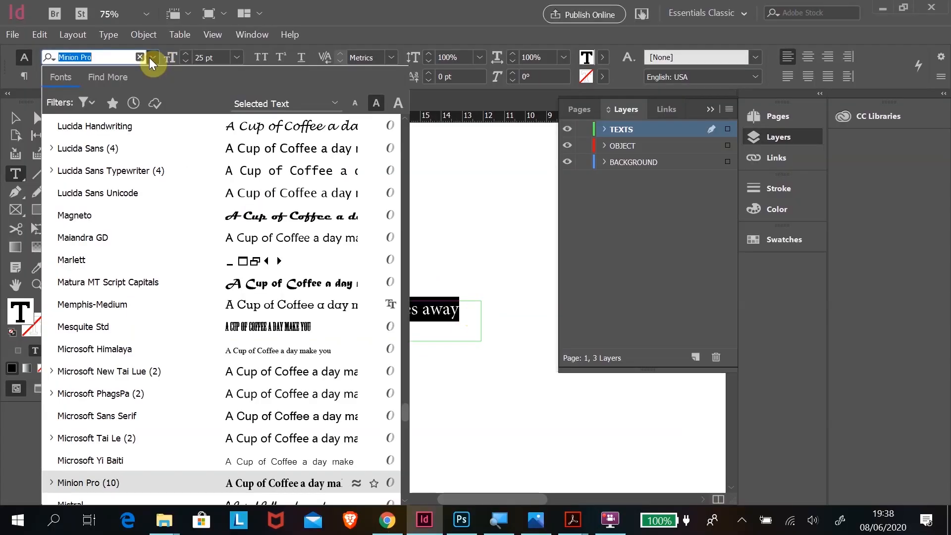
{"action": "scroll", "coordinate": [189, 298], "scroll_direction": "up", "scroll_amount": 6}
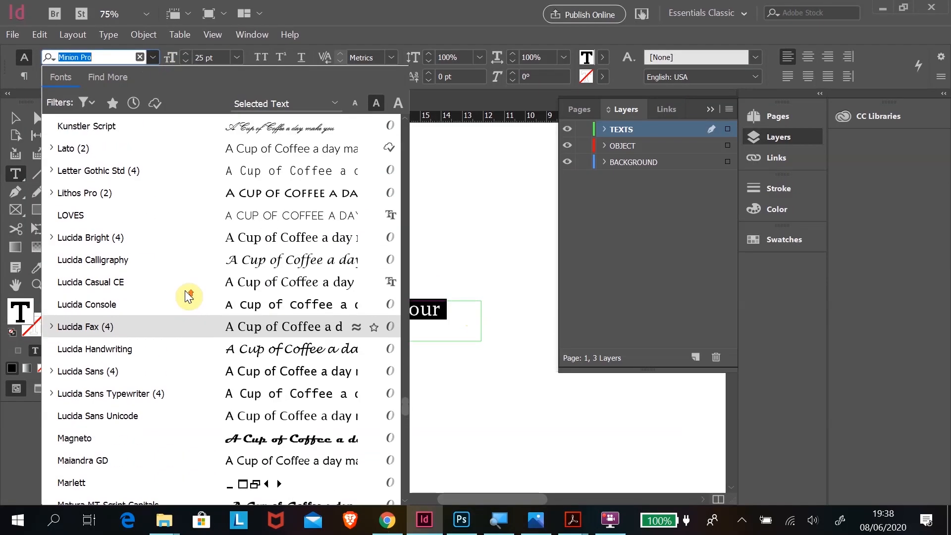
{"action": "scroll", "coordinate": [189, 294], "scroll_direction": "up", "scroll_amount": 10}
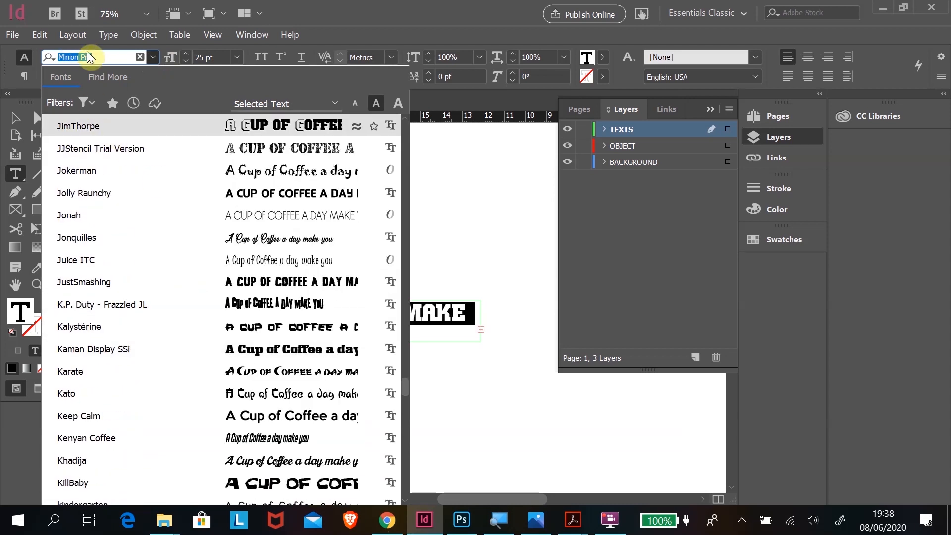
{"action": "type", "text": "arial"}
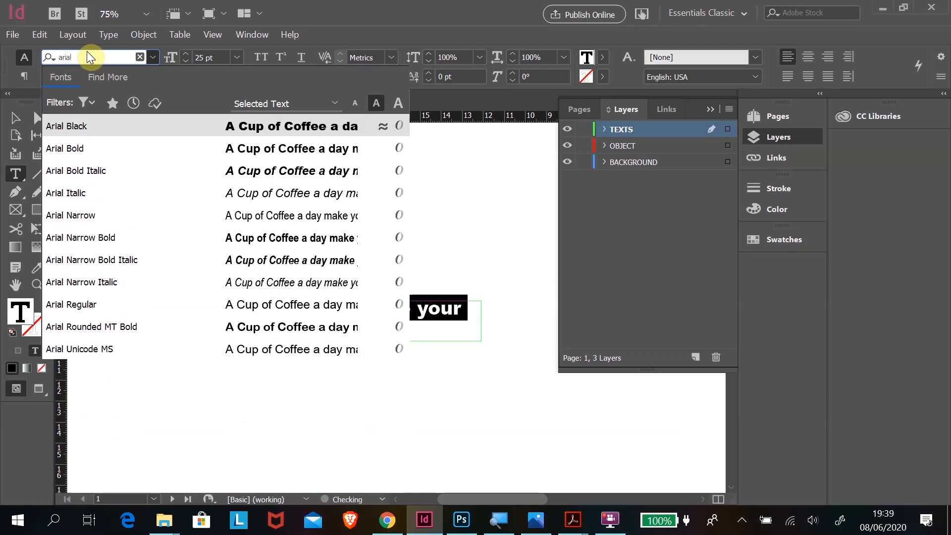
{"action": "left_click", "coordinate": [88, 149]}
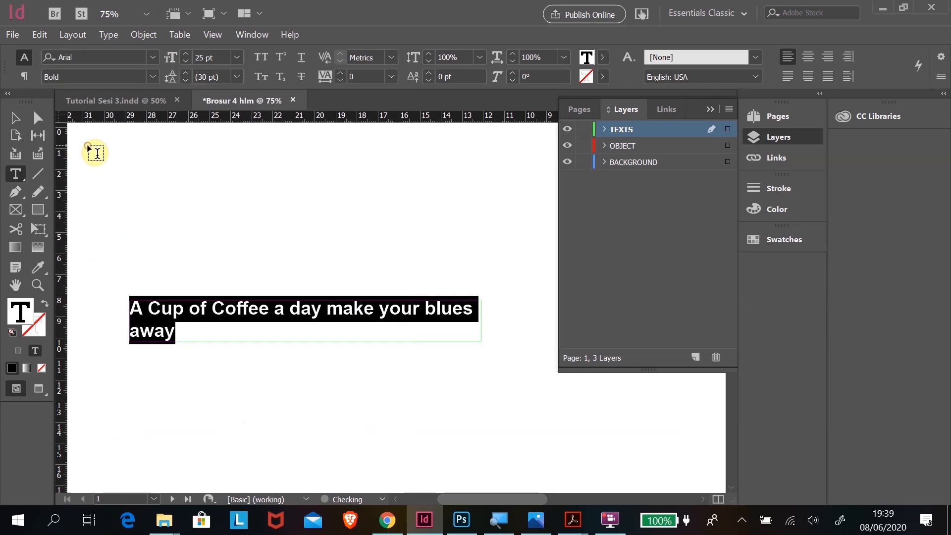
- Widen the tagline frame to about 19.9 cm so the text fits one line, and move it higher on the pasteboard
{"action": "left_click", "coordinate": [15, 118]}
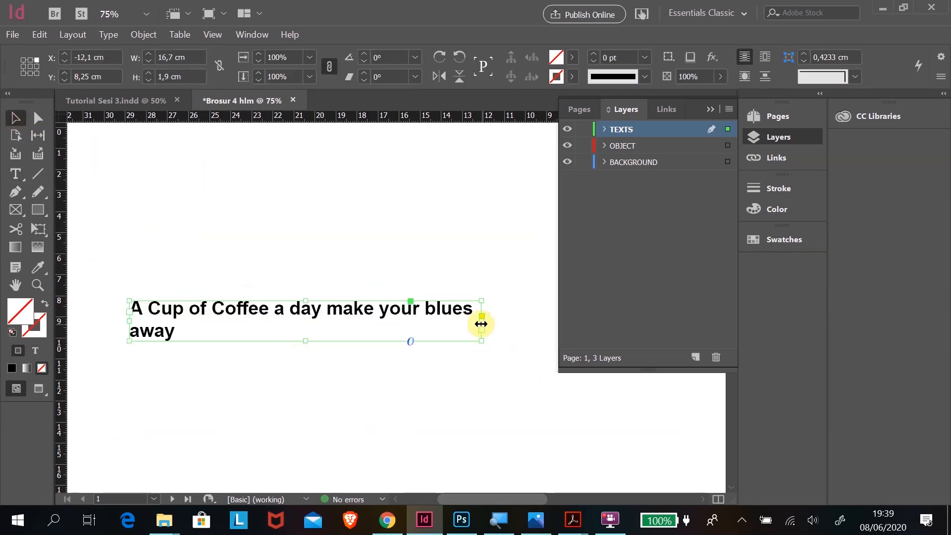
{"action": "left_click_drag", "start_coordinate": [481, 323], "coordinate": [547, 325]}
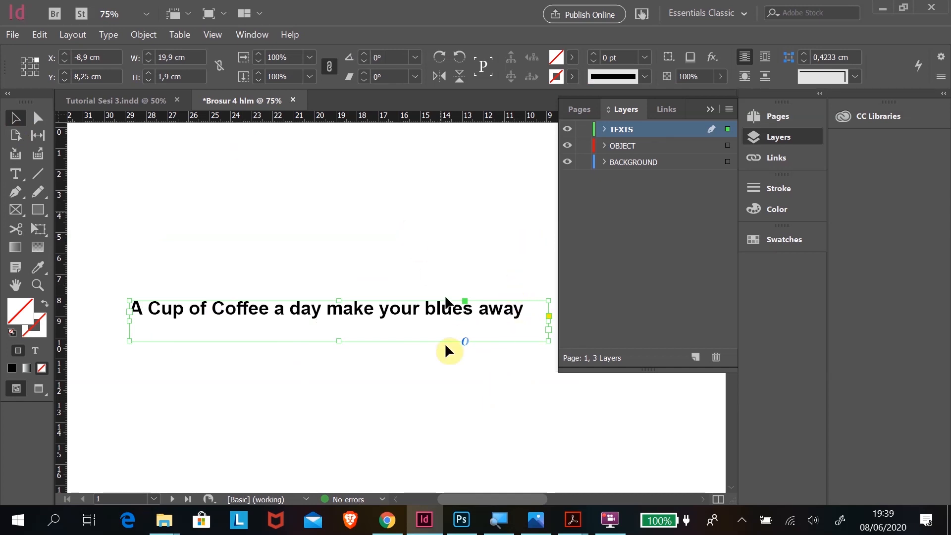
{"action": "left_click_drag", "start_coordinate": [441, 312], "coordinate": [424, 240]}
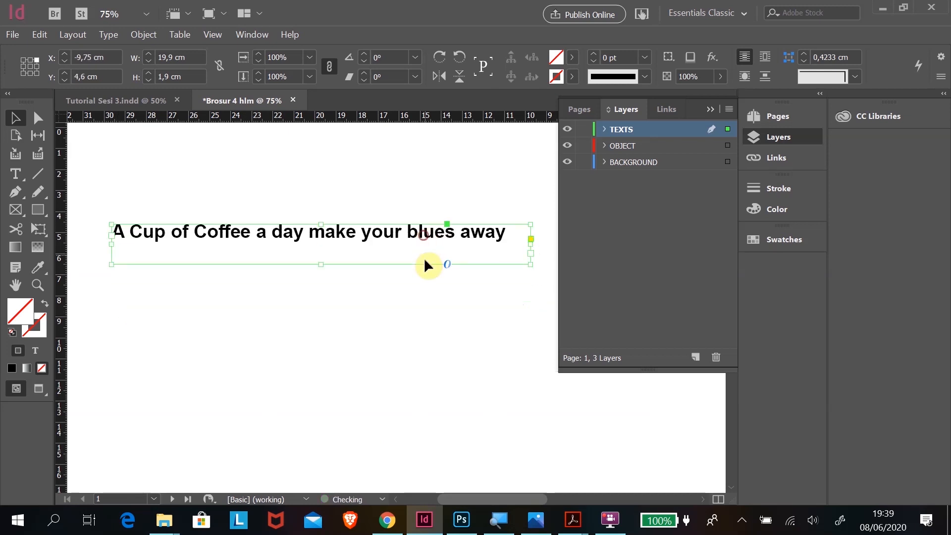
- Move the tagline frame from the pasteboard onto the lower part of the orange band on page 1
{"action": "key", "text": "ctrl+minus"}
{"action": "key", "text": "ctrl+minus"}
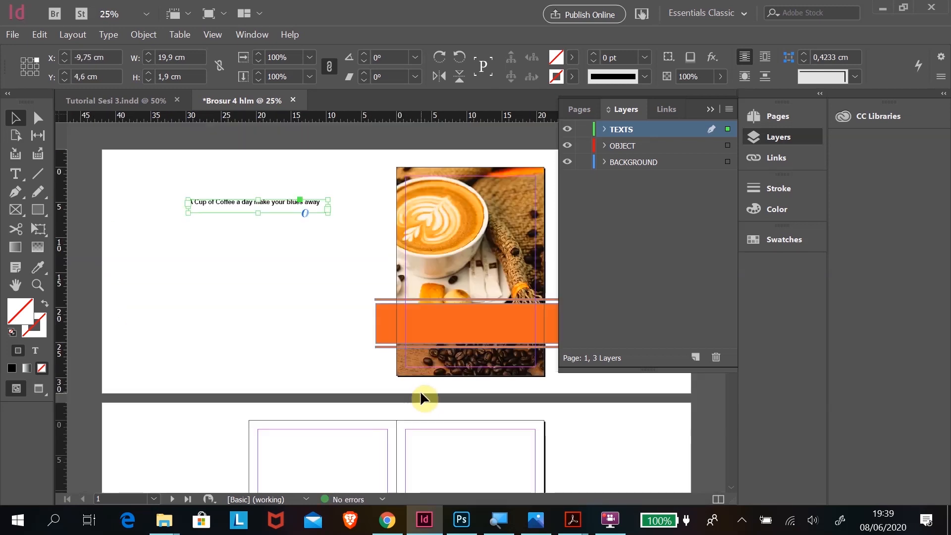
{"action": "left_click", "coordinate": [121, 100]}
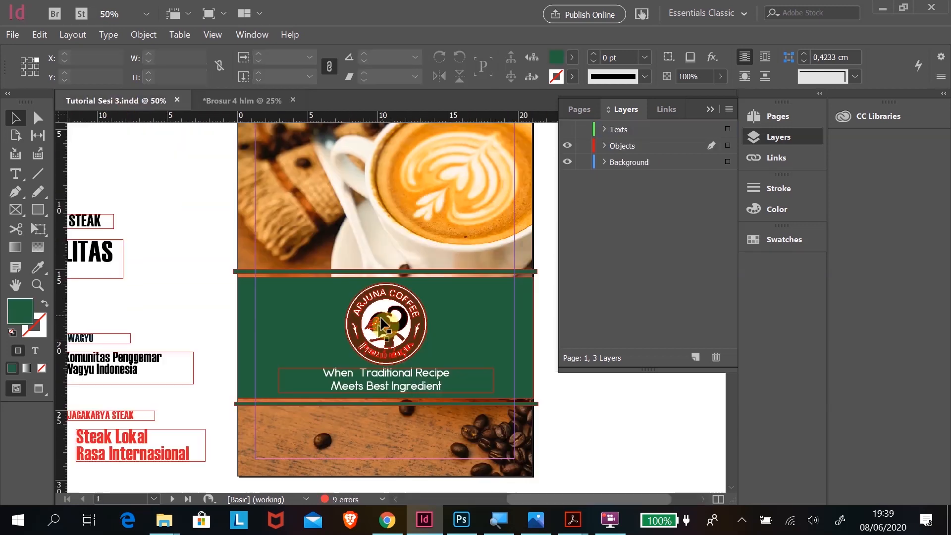
{"action": "left_click", "coordinate": [242, 101]}
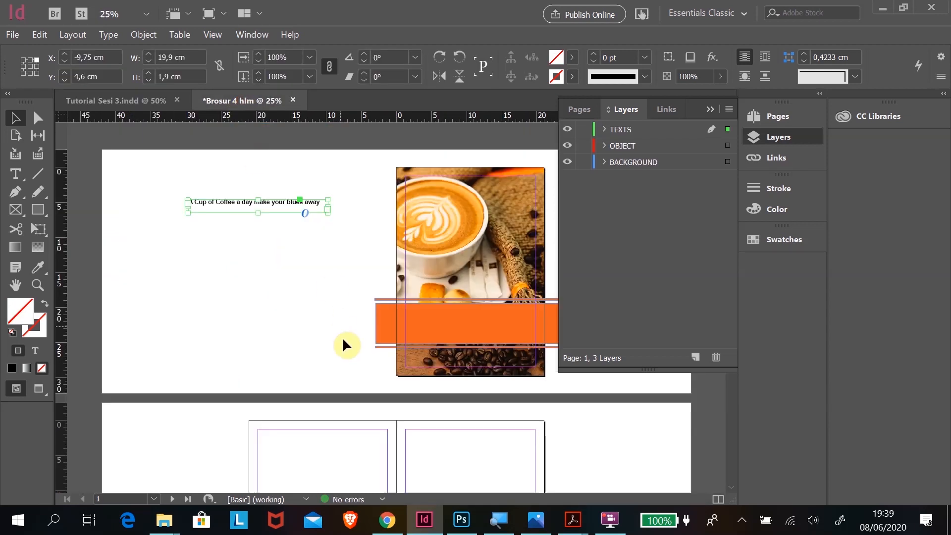
{"action": "left_click_drag", "start_coordinate": [283, 204], "coordinate": [477, 329]}
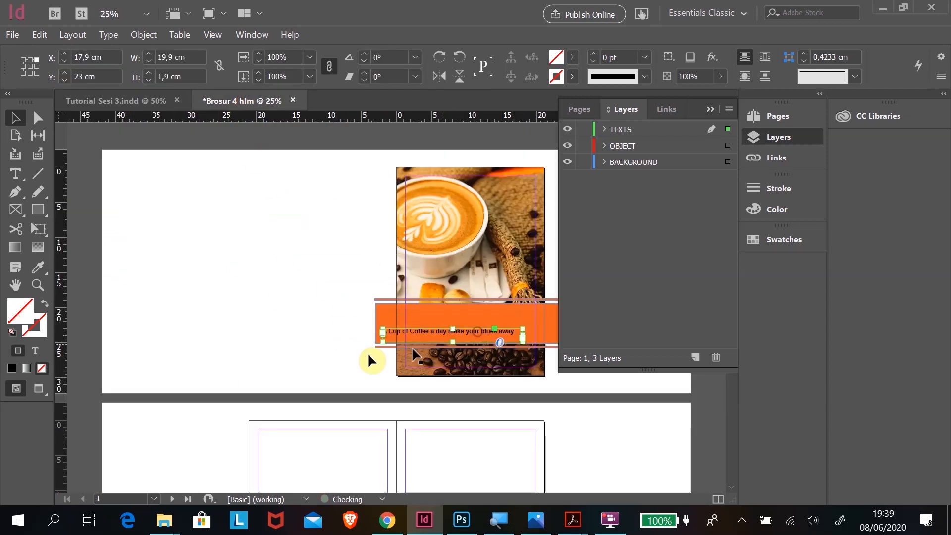
- Align the tagline frame's left edge with the page's left margin and raise it slightly within the orange band
{"action": "left_click", "coordinate": [37, 284]}
{"action": "left_click_drag", "start_coordinate": [414, 303], "coordinate": [520, 365]}
{"action": "key", "text": "ctrl+minus"}
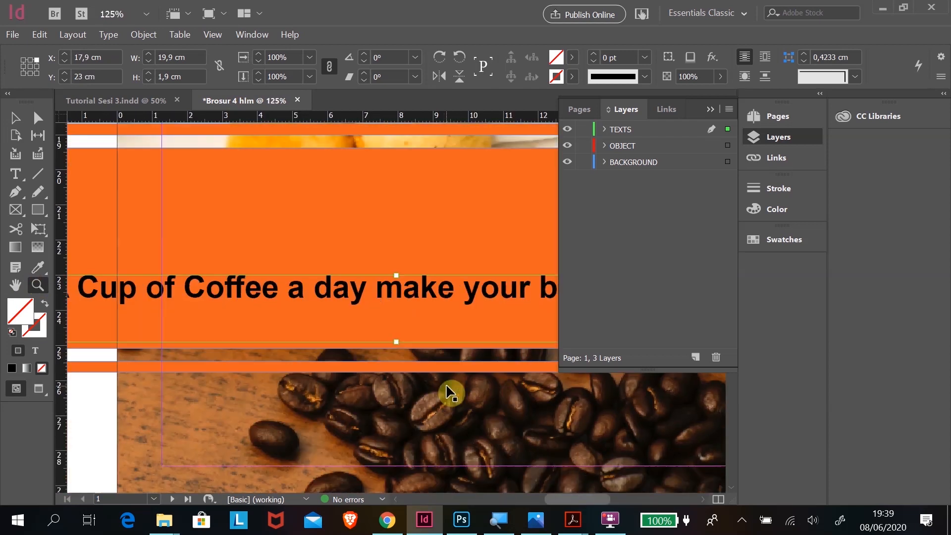
{"action": "left_click_drag", "start_coordinate": [572, 504], "coordinate": [602, 492]}
{"action": "key", "text": "ctrl+minus"}
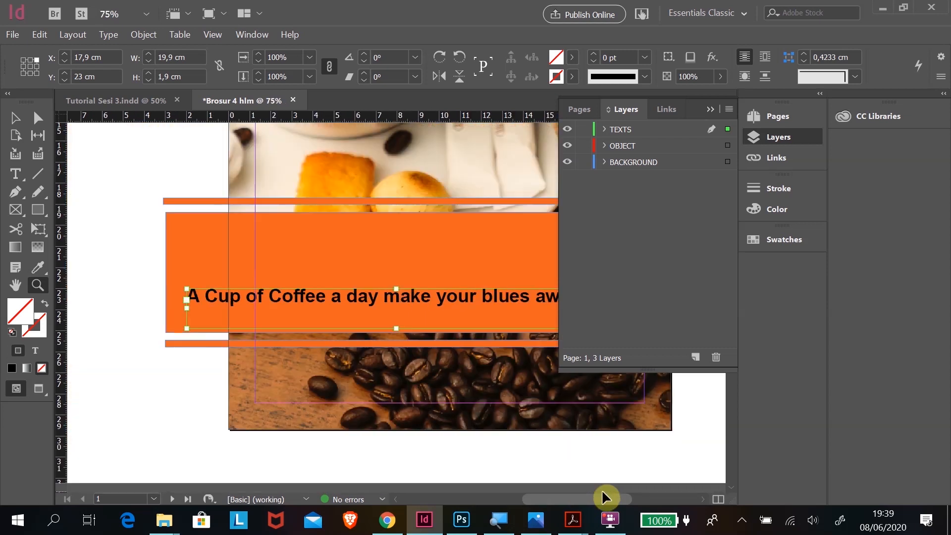
{"action": "left_click", "coordinate": [14, 120]}
{"action": "left_click_drag", "start_coordinate": [589, 503], "coordinate": [601, 500]}
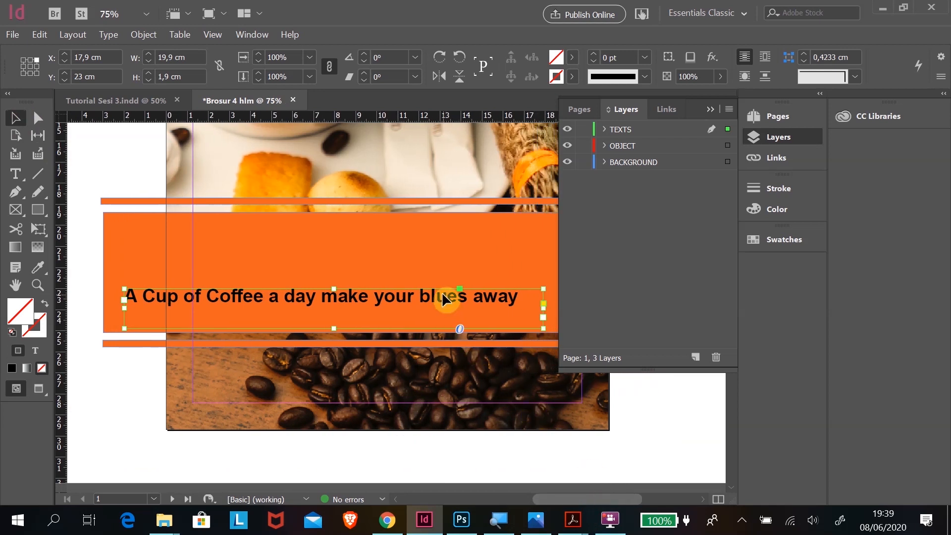
{"action": "left_click", "coordinate": [709, 109]}
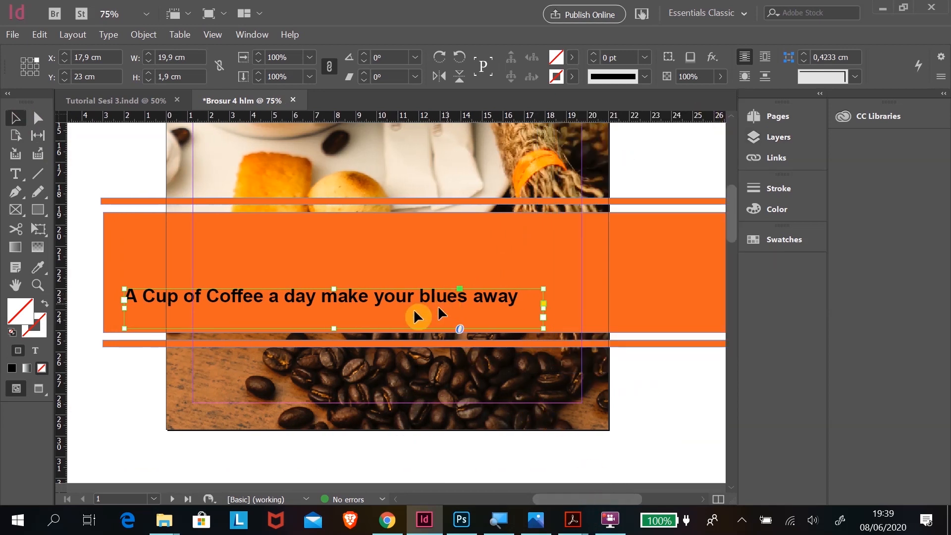
{"action": "left_click_drag", "start_coordinate": [372, 296], "coordinate": [441, 284]}
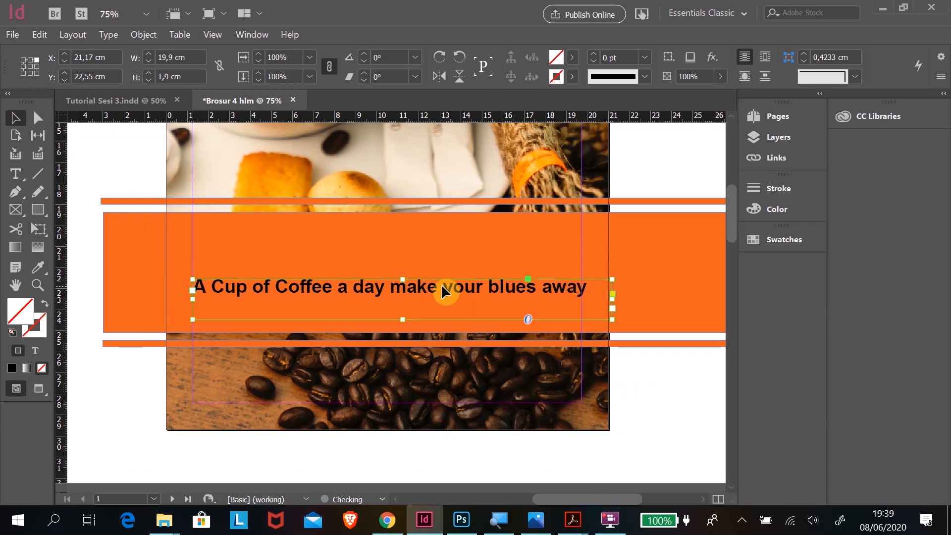
- Select the whole tagline text and change its fill colour to white
{"action": "double_click", "coordinate": [247, 282]}
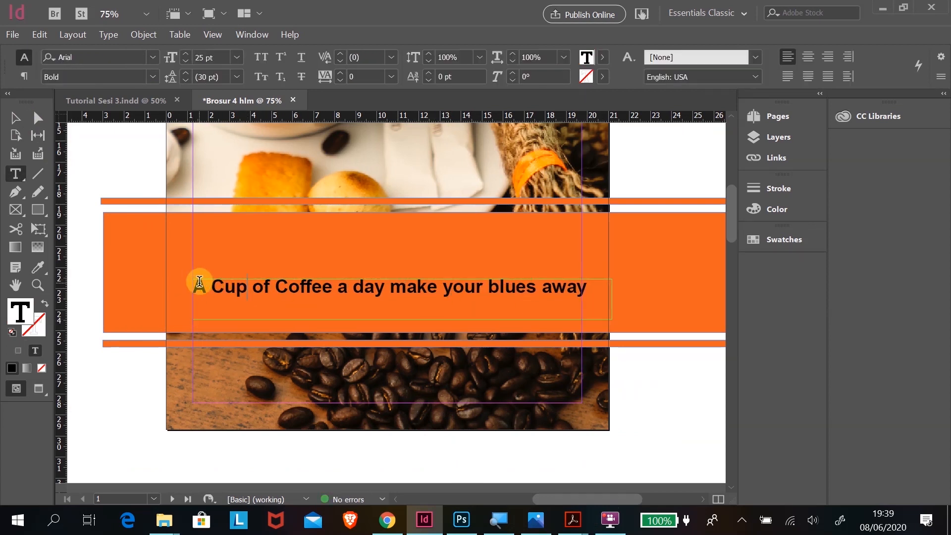
{"action": "left_click_drag", "start_coordinate": [202, 287], "coordinate": [545, 307]}
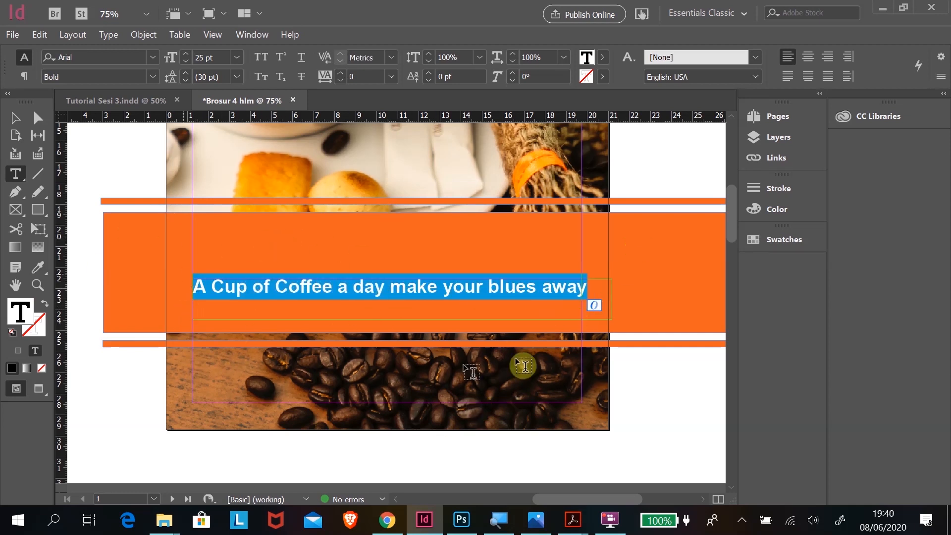
{"action": "double_click", "coordinate": [21, 312]}
{"action": "left_click_drag", "start_coordinate": [531, 310], "coordinate": [728, 187]}
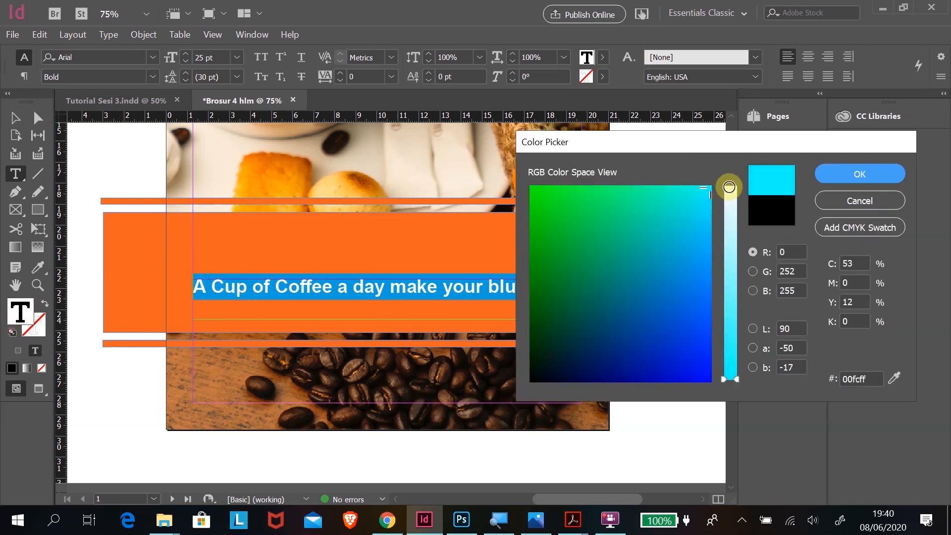
{"action": "left_click_drag", "start_coordinate": [737, 327], "coordinate": [763, 180]}
{"action": "left_click", "coordinate": [862, 174]}
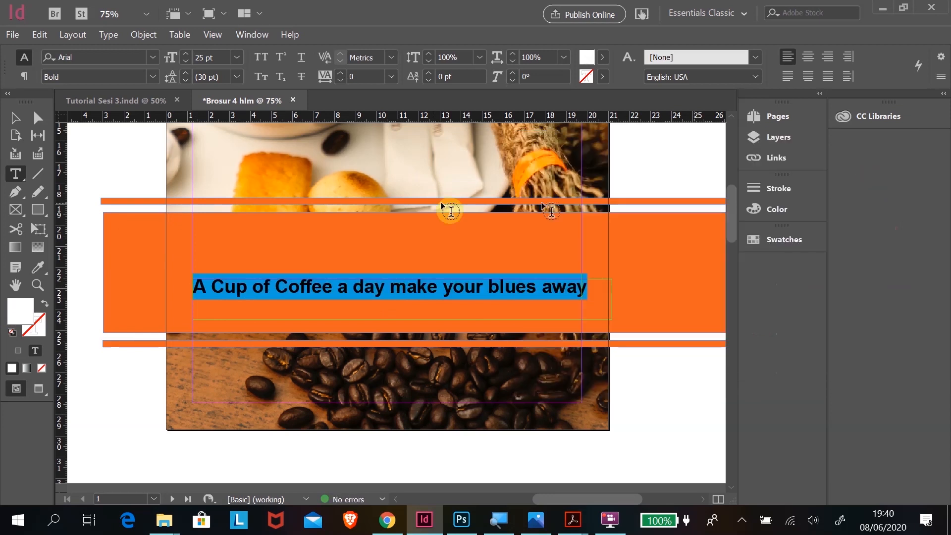
{"action": "left_click", "coordinate": [14, 119]}
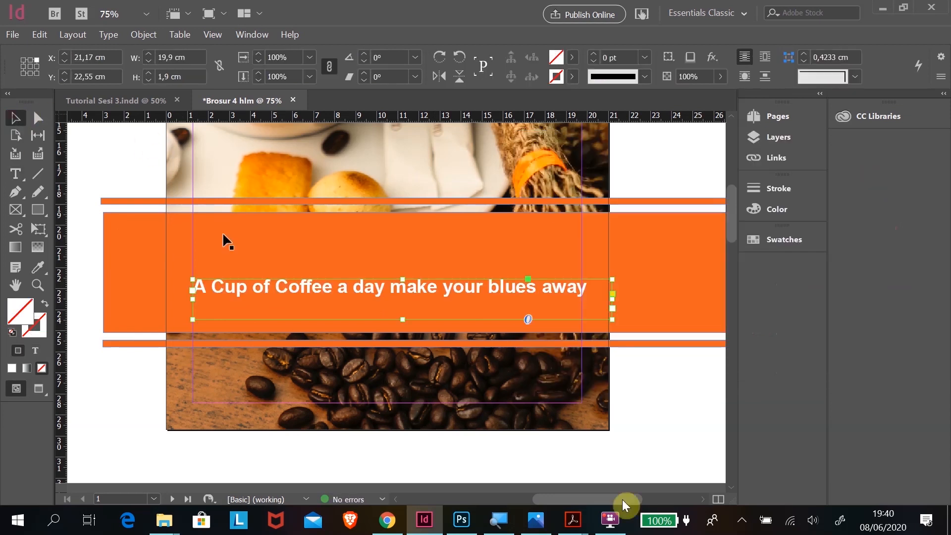
{"action": "left_click", "coordinate": [639, 426]}
{"action": "scroll", "coordinate": [601, 347], "scroll_direction": "up", "scroll_amount": 10}
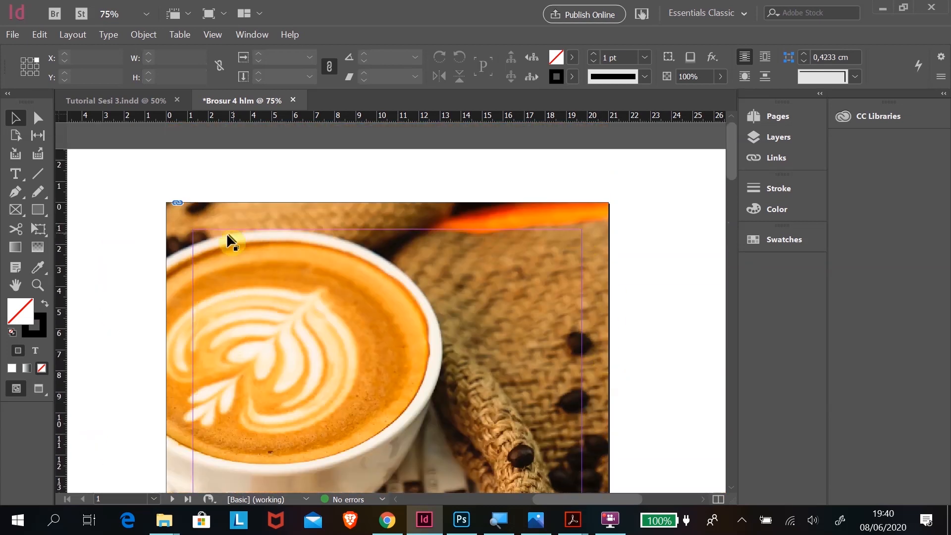
{"action": "scroll", "coordinate": [196, 421], "scroll_direction": "down", "scroll_amount": 10}
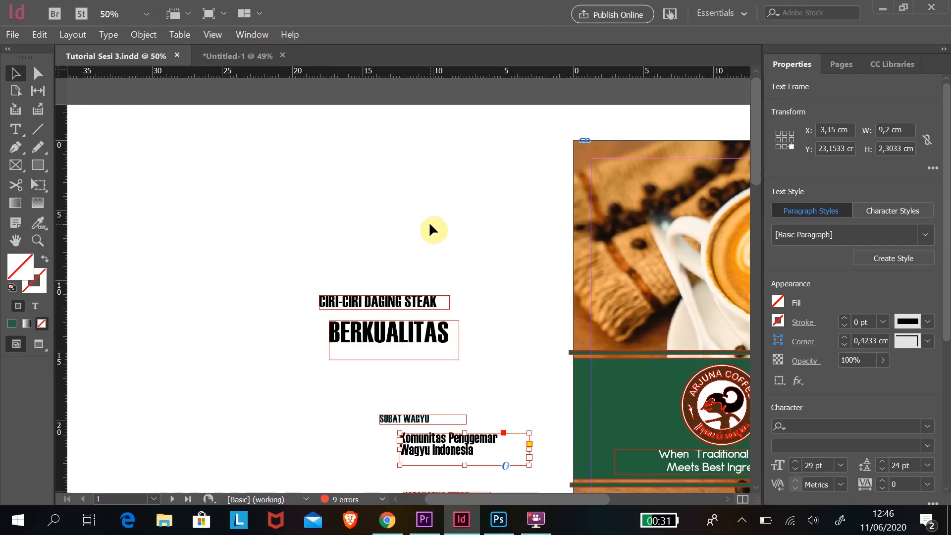
- On page 4 of the reference brochure, shift the "LIfe is to Short for" frame to the left and return it above "BAD COFFEE"
{"action": "scroll", "coordinate": [427, 227], "scroll_direction": "down", "scroll_amount": 15}
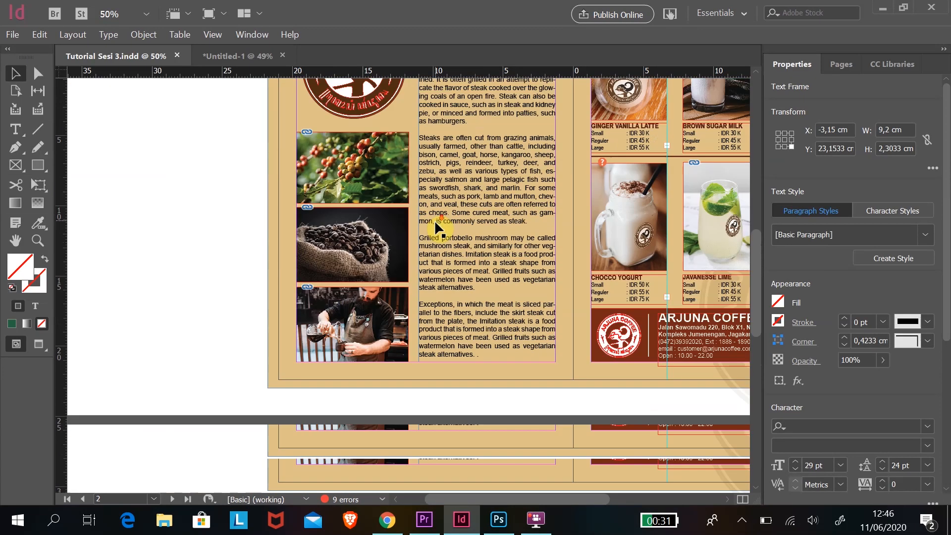
{"action": "scroll", "coordinate": [441, 237], "scroll_direction": "up", "scroll_amount": 2}
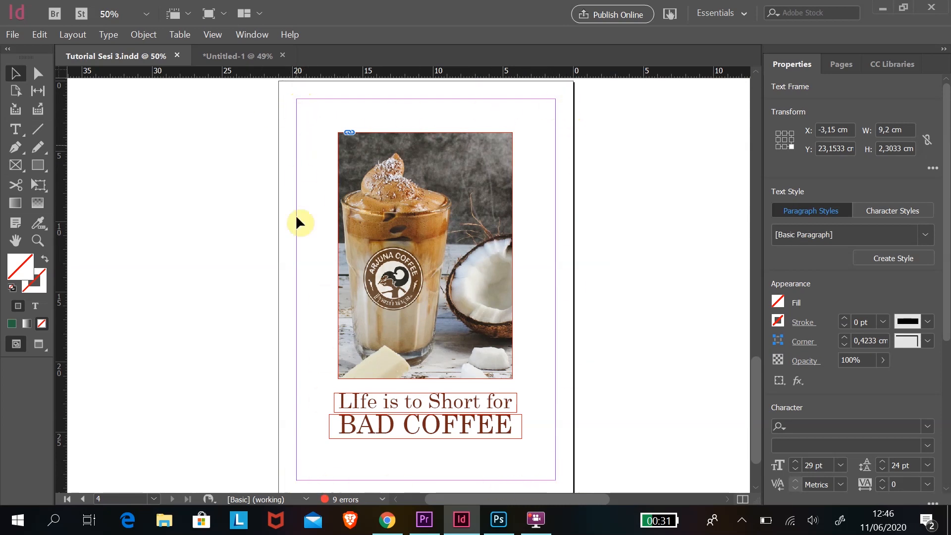
{"action": "left_click", "coordinate": [459, 404]}
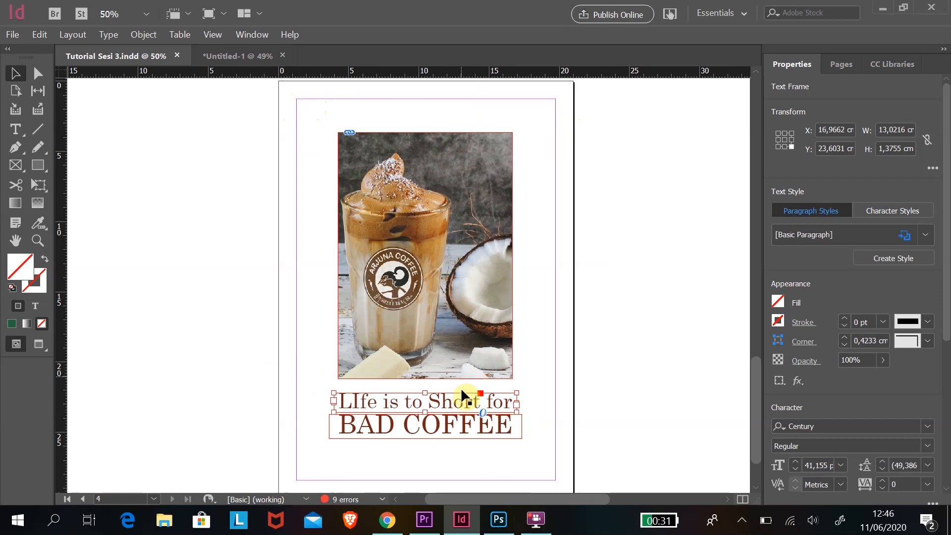
{"action": "left_click_drag", "start_coordinate": [445, 404], "coordinate": [398, 404]}
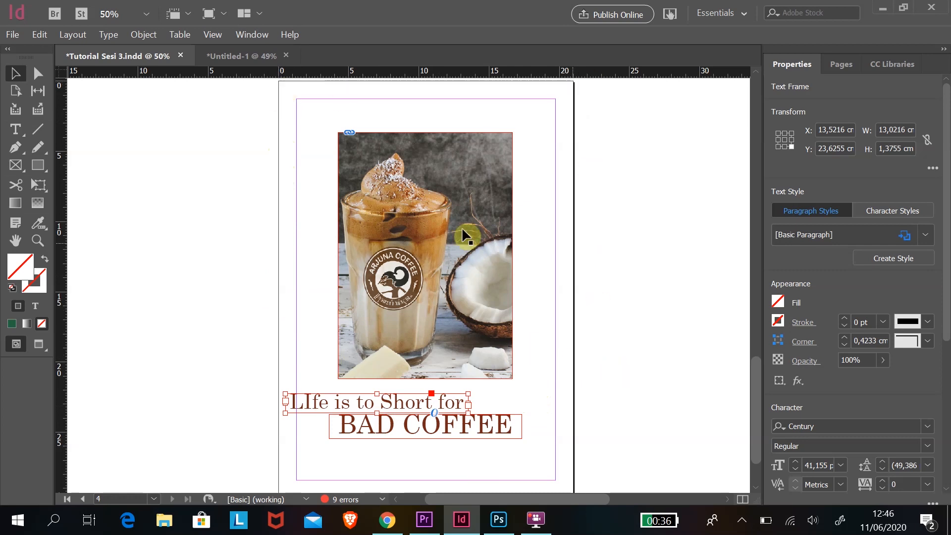
{"action": "left_click_drag", "start_coordinate": [391, 407], "coordinate": [377, 405]}
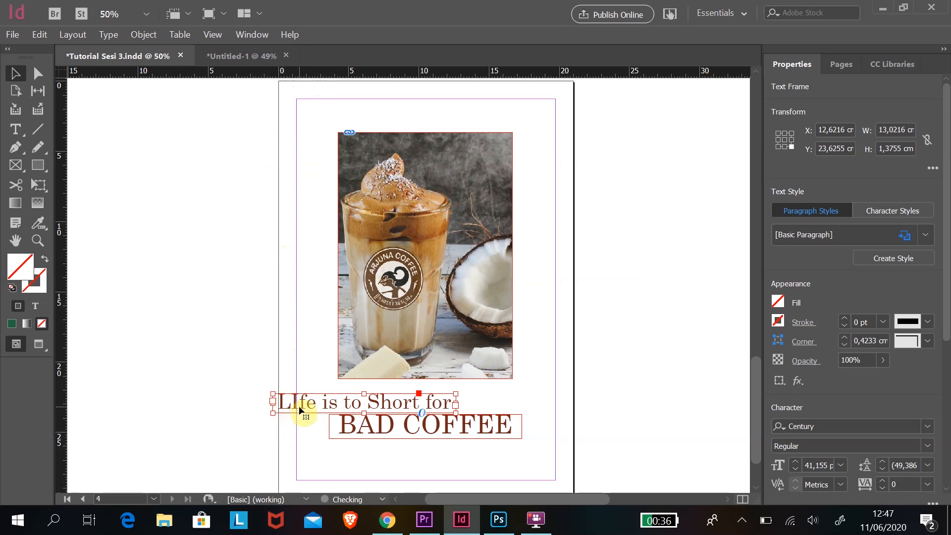
{"action": "left_click_drag", "start_coordinate": [319, 410], "coordinate": [380, 411]}
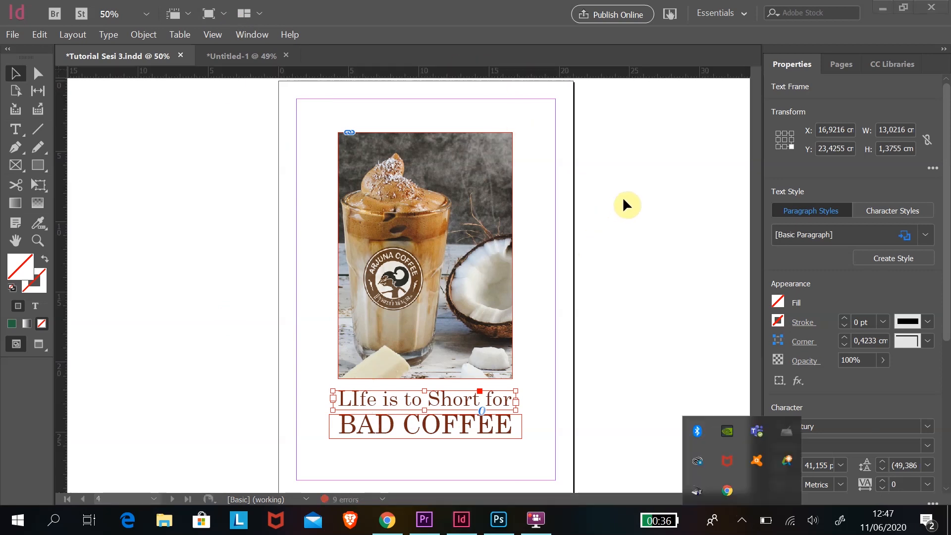
{"action": "left_click", "coordinate": [624, 200]}
{"action": "left_click", "coordinate": [623, 199]}
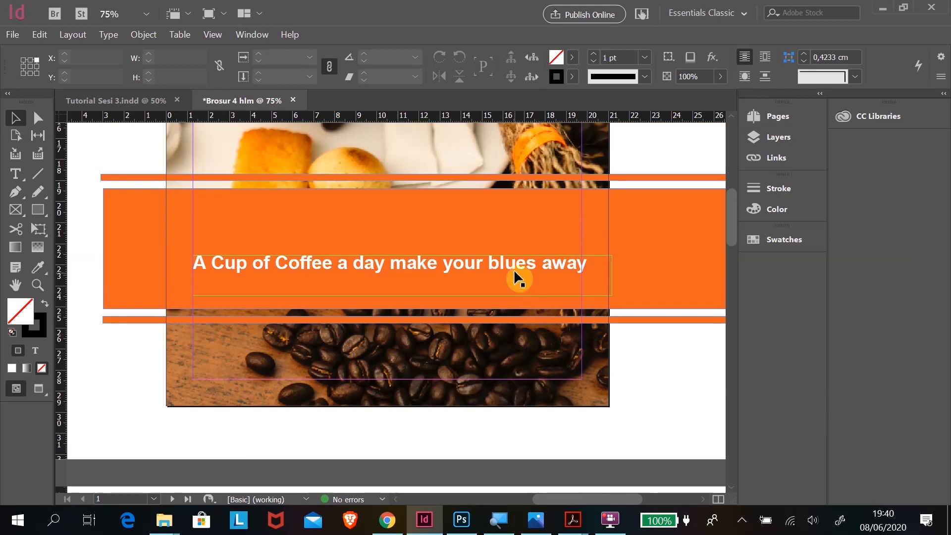
- Try the tagline over the coffee beans below the orange band and return it to the left margin on the band
{"action": "left_click_drag", "start_coordinate": [513, 269], "coordinate": [522, 269]}
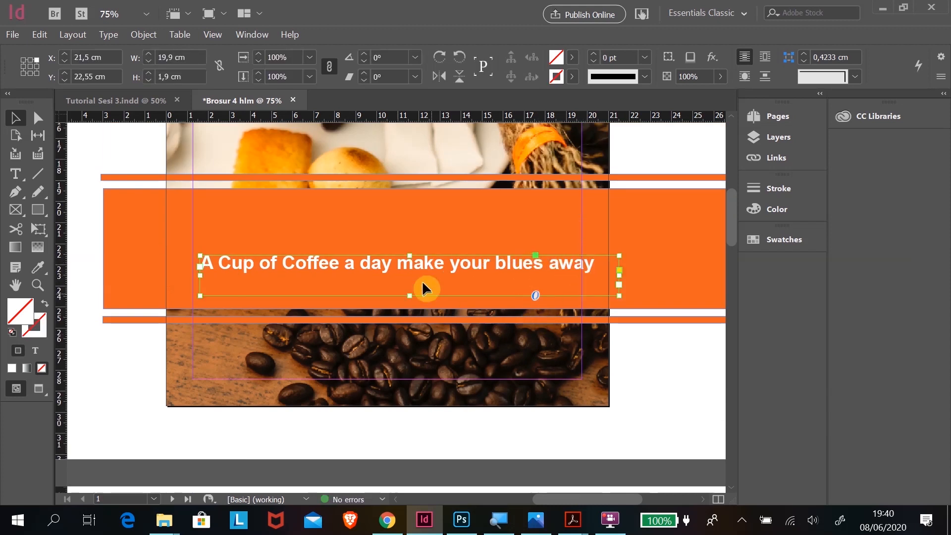
{"action": "left_click_drag", "start_coordinate": [420, 268], "coordinate": [447, 341]}
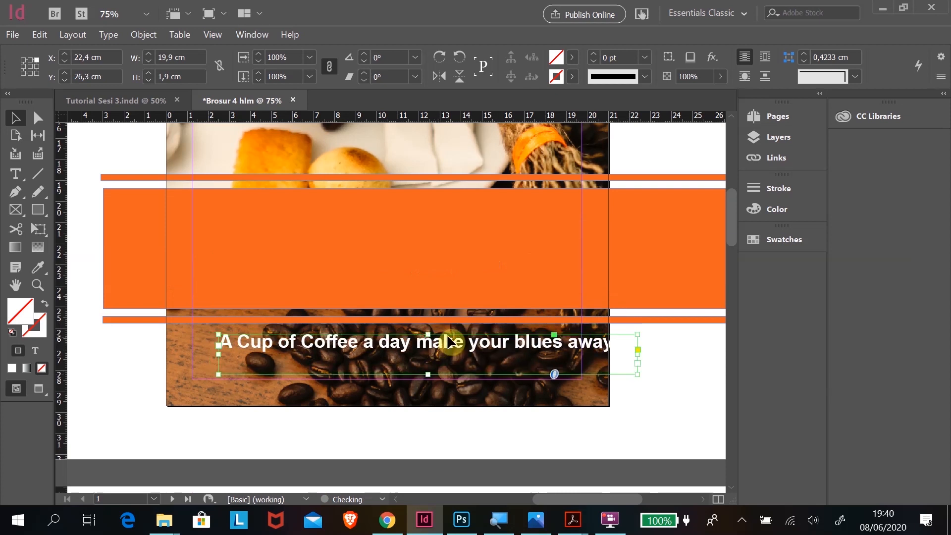
{"action": "left_click_drag", "start_coordinate": [536, 347], "coordinate": [530, 346]}
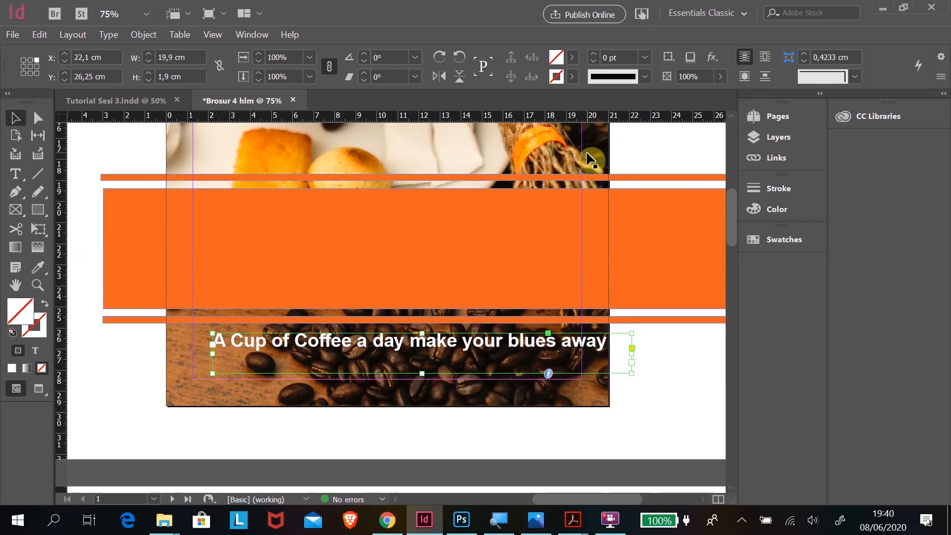
{"action": "scroll", "coordinate": [590, 159], "scroll_direction": "up", "scroll_amount": 3}
{"action": "scroll", "coordinate": [589, 159], "scroll_direction": "up", "scroll_amount": 4}
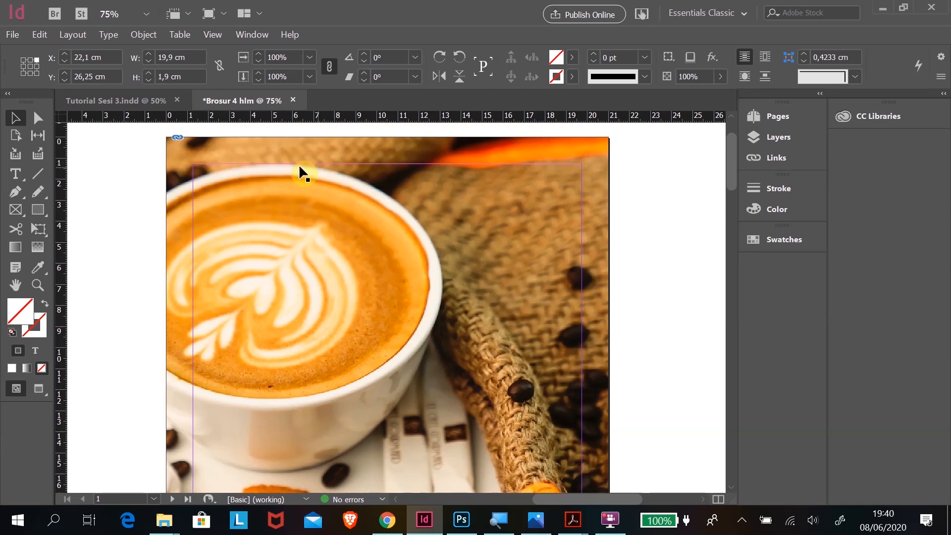
{"action": "scroll", "coordinate": [652, 420], "scroll_direction": "down", "scroll_amount": 4}
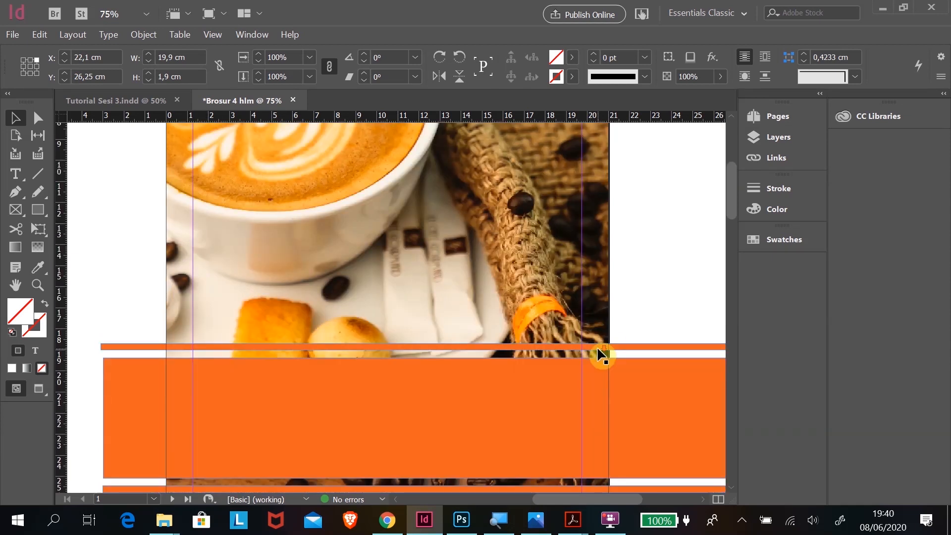
{"action": "scroll", "coordinate": [554, 382], "scroll_direction": "down", "scroll_amount": 6}
{"action": "scroll", "coordinate": [376, 272], "scroll_direction": "up", "scroll_amount": 3}
{"action": "left_click_drag", "start_coordinate": [329, 354], "coordinate": [311, 272]}
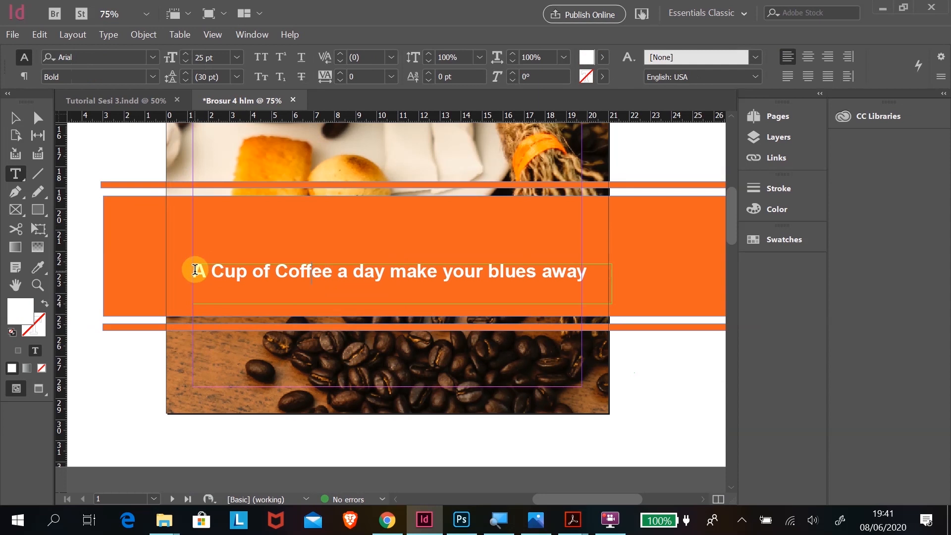
- Reduce the tagline's font size slightly and centre the line between the page margins near the orange band's lower edge
{"action": "left_click_drag", "start_coordinate": [195, 270], "coordinate": [624, 268]}
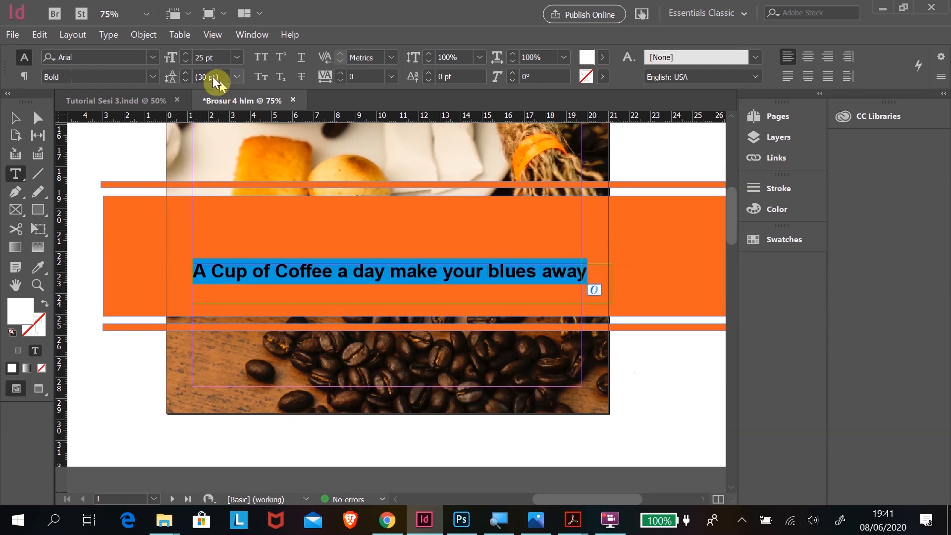
{"action": "left_click", "coordinate": [188, 61]}
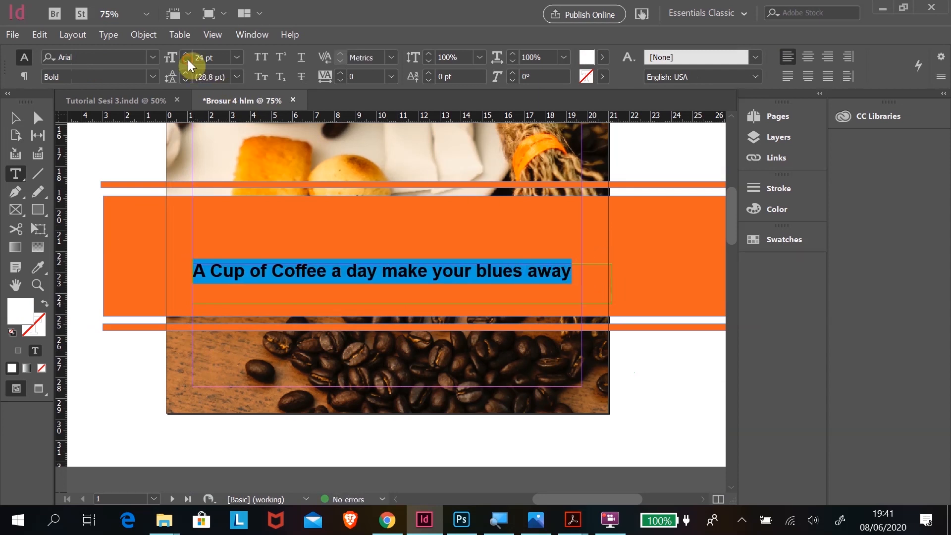
{"action": "left_click", "coordinate": [15, 118]}
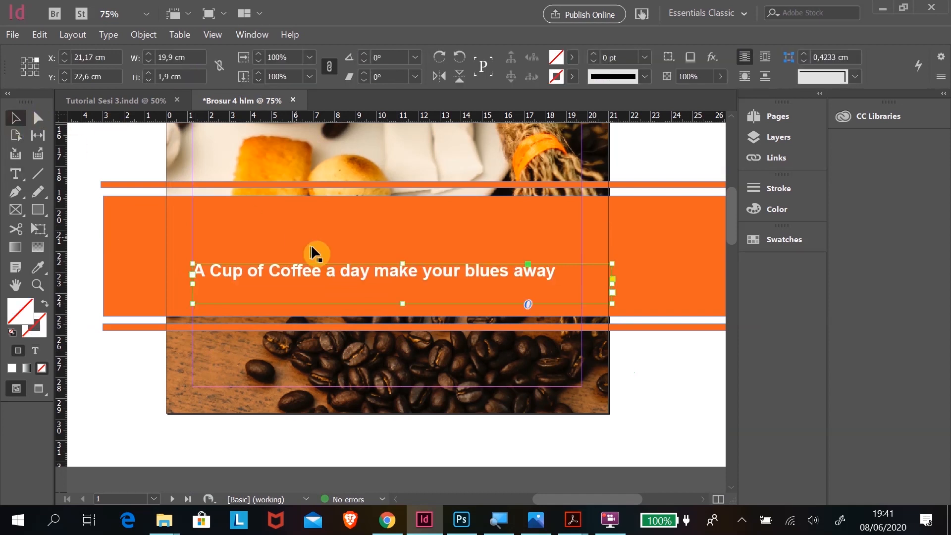
{"action": "left_click_drag", "start_coordinate": [358, 269], "coordinate": [382, 307]}
{"action": "left_click", "coordinate": [627, 385]}
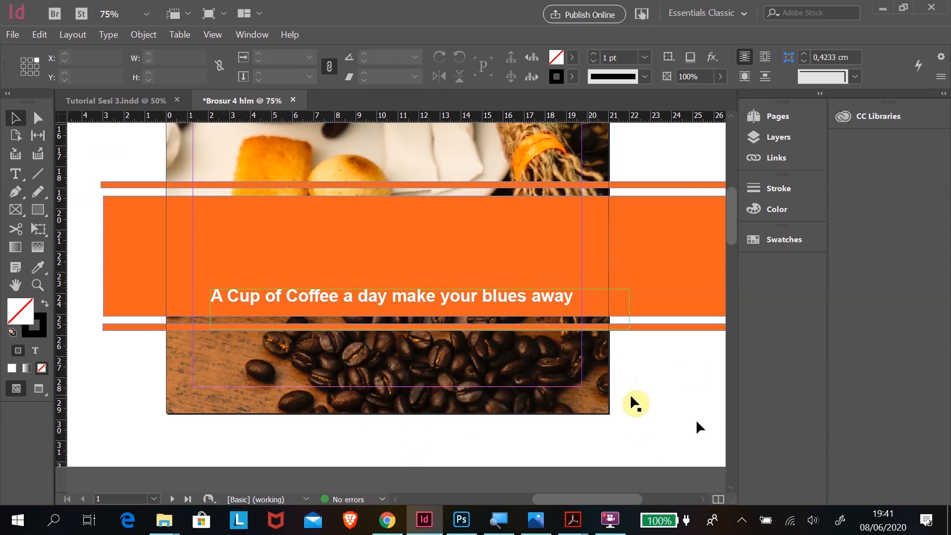
- Display the brochure's layer list alongside the page 1 cover layout
{"action": "scroll", "coordinate": [530, 303], "scroll_direction": "up", "scroll_amount": 8}
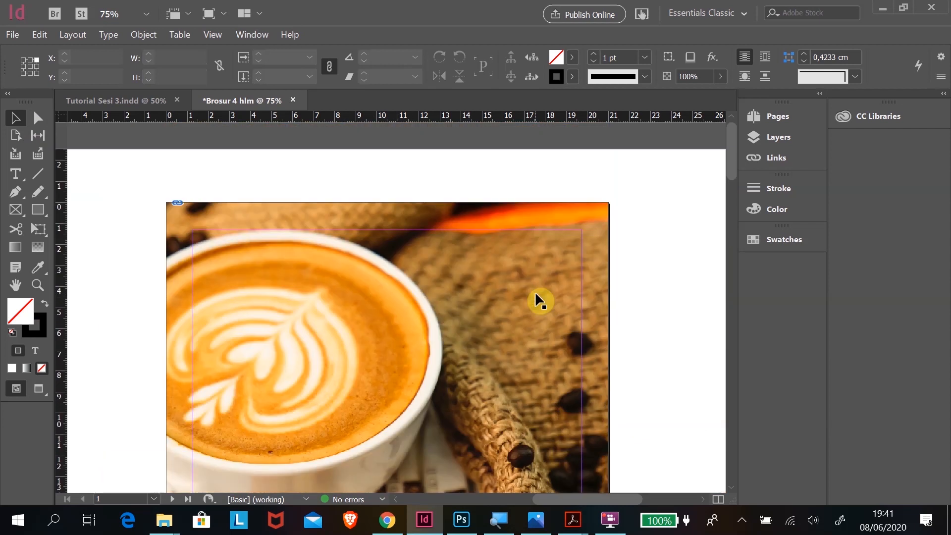
{"action": "left_click", "coordinate": [773, 137]}
{"action": "scroll", "coordinate": [456, 291], "scroll_direction": "down", "scroll_amount": 6}
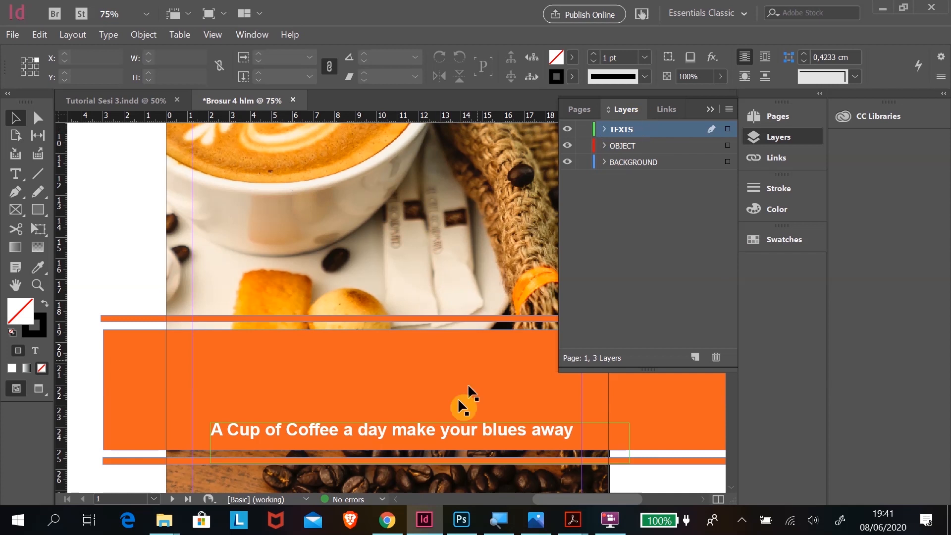
- Inspect the round logo on the green band of the Tutorial Sesi 3 reference brochure up close and return to Brosur 4 hlm
{"action": "left_click", "coordinate": [105, 100]}
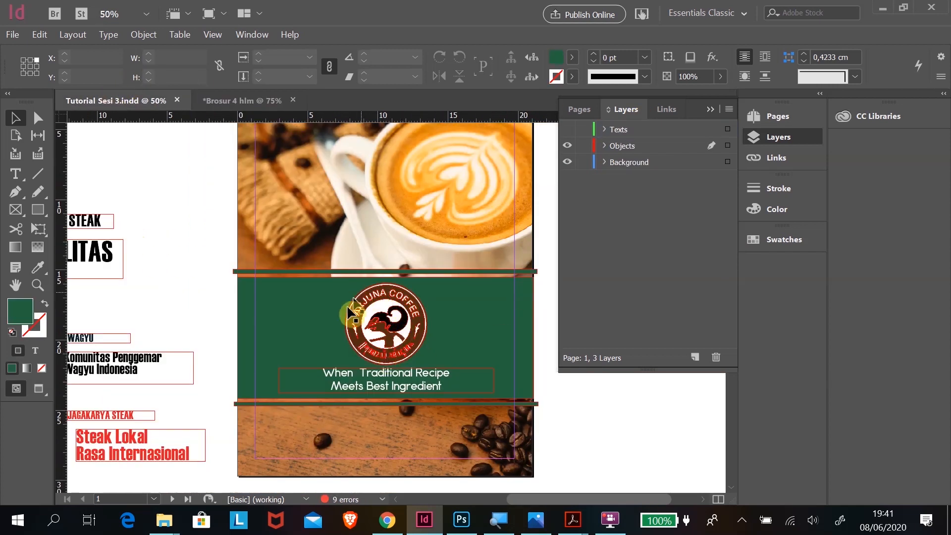
{"action": "left_click", "coordinate": [37, 286]}
{"action": "left_click_drag", "start_coordinate": [353, 280], "coordinate": [432, 367]}
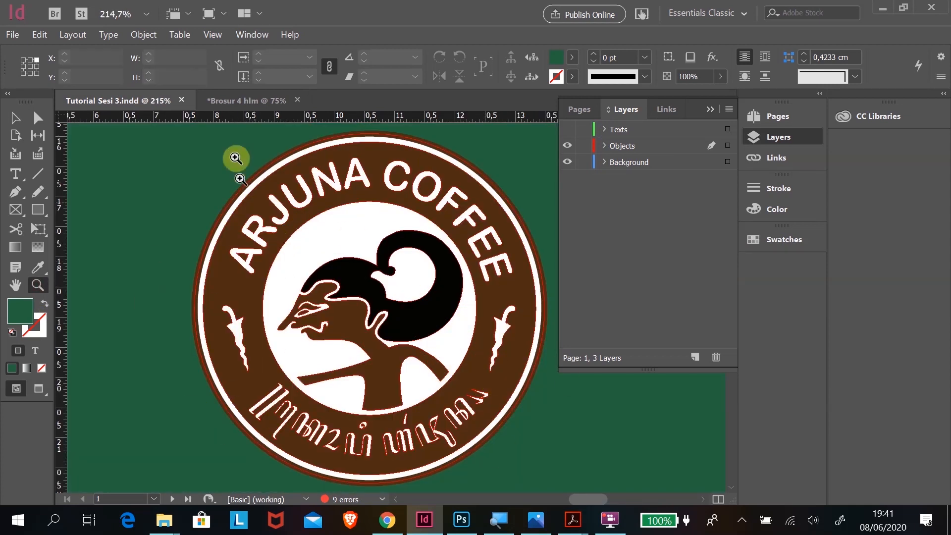
{"action": "left_click", "coordinate": [245, 101]}
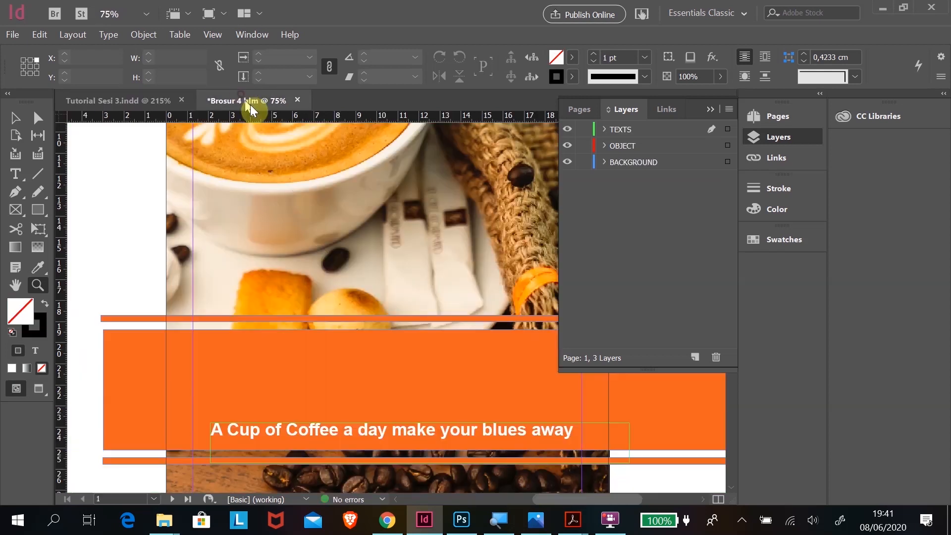
- Switch to Chrome and preview the Flaticon "Social Media Logos 48 free icons" image among the social media logo image results
{"action": "left_click", "coordinate": [388, 520]}
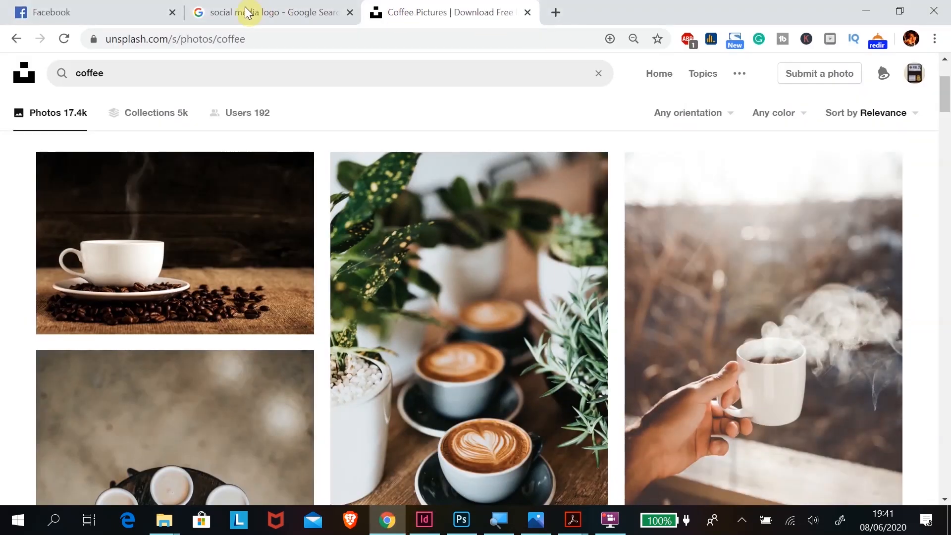
{"action": "left_click", "coordinate": [246, 13]}
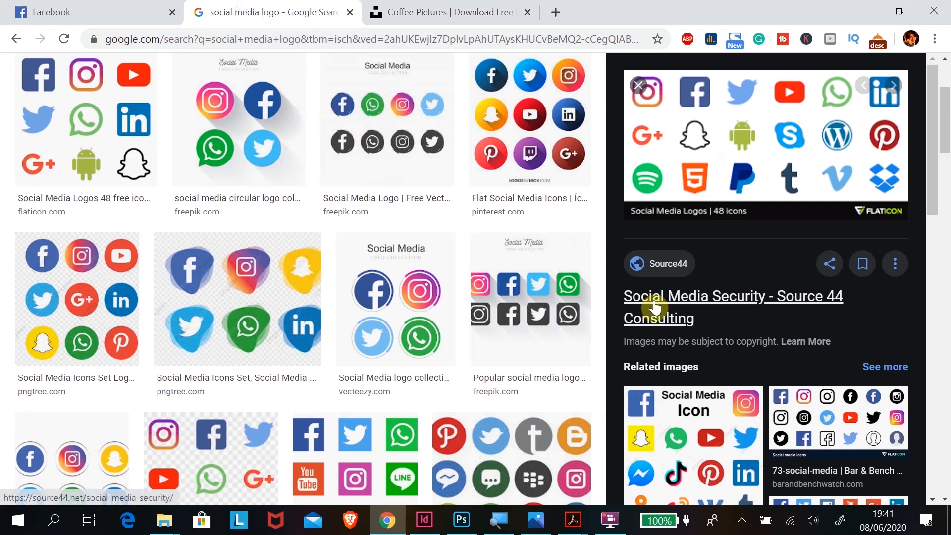
{"action": "scroll", "coordinate": [329, 334], "scroll_direction": "up", "scroll_amount": 3}
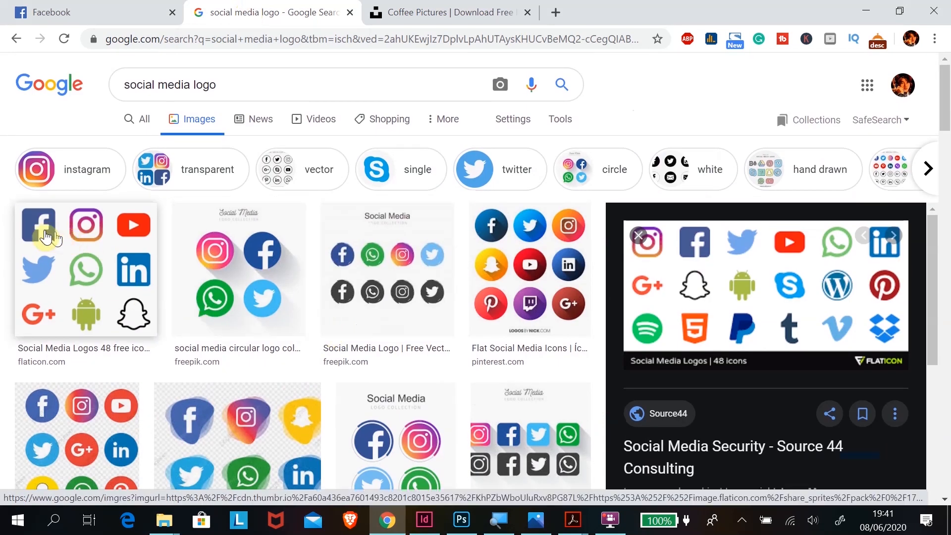
{"action": "left_click", "coordinate": [106, 250]}
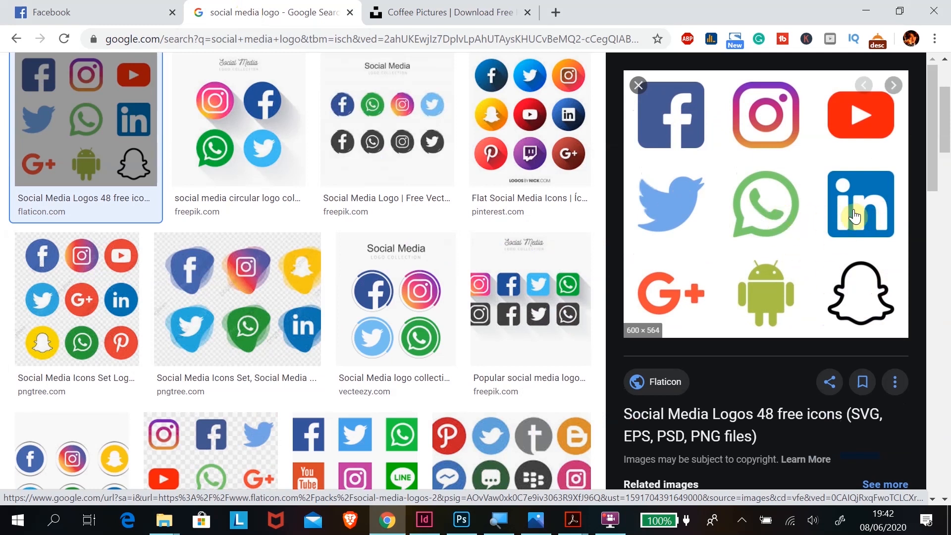
- Search Google Images for "coffeeshop logo" and look through the results for logo design ideas
{"action": "scroll", "coordinate": [278, 369], "scroll_direction": "up", "scroll_amount": 3}
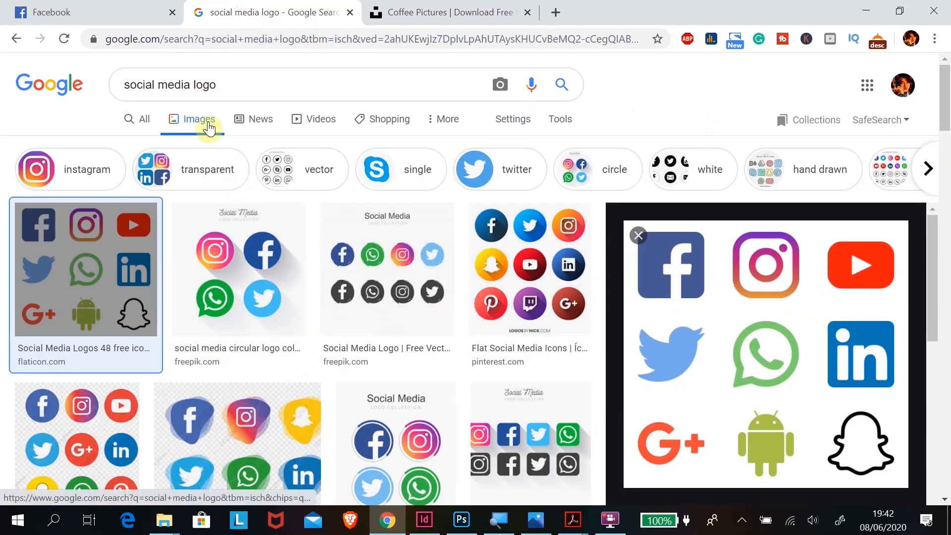
{"action": "left_click", "coordinate": [226, 87]}
{"action": "type", "text": "logo"}
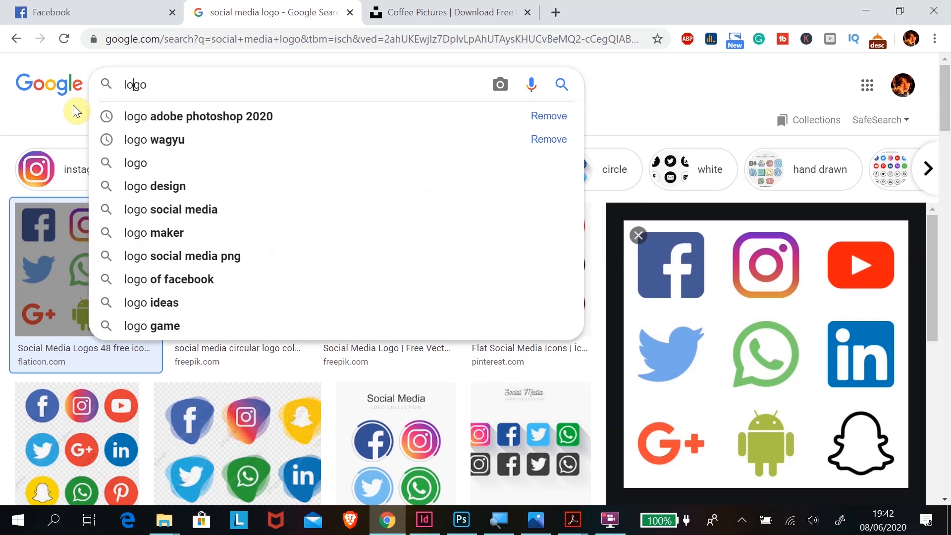
{"action": "type", "text": "coffeeshop"}
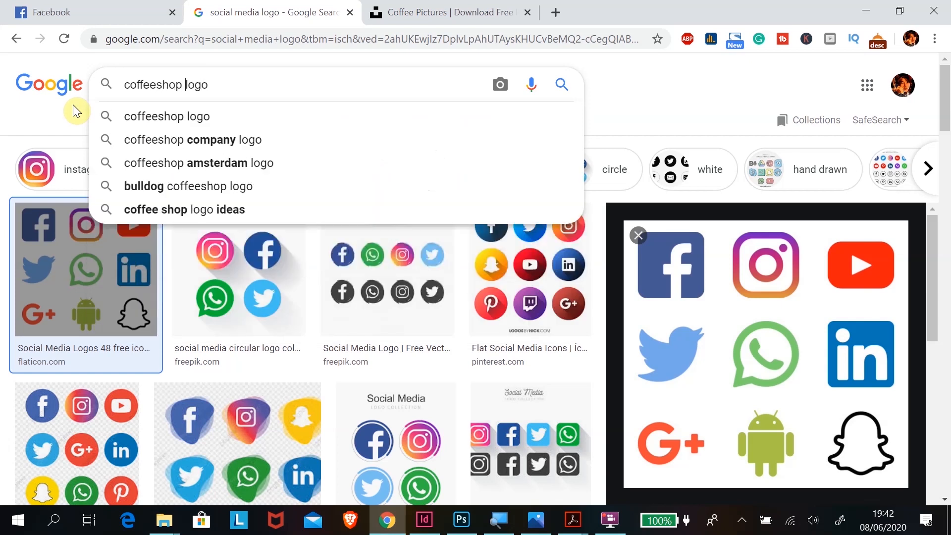
{"action": "key", "text": "Return"}
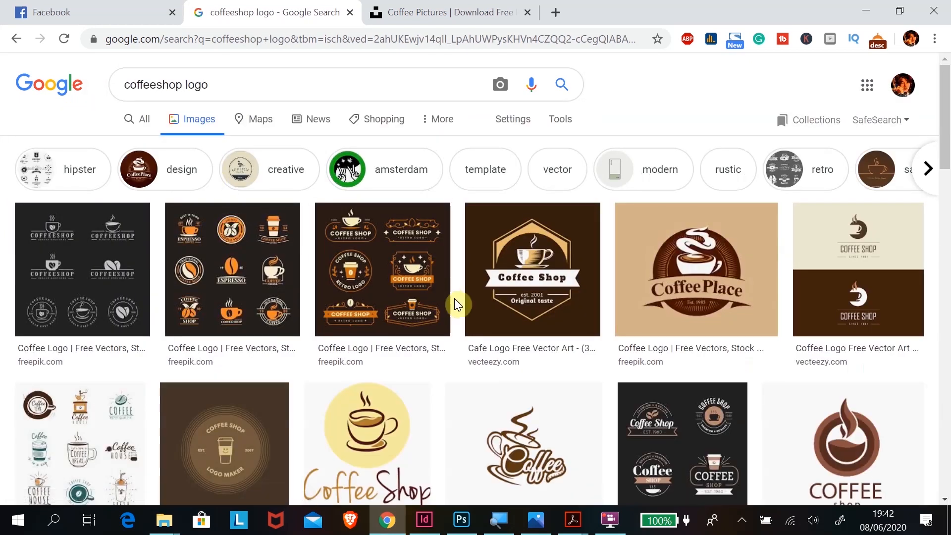
{"action": "scroll", "coordinate": [619, 347], "scroll_direction": "down", "scroll_amount": 3}
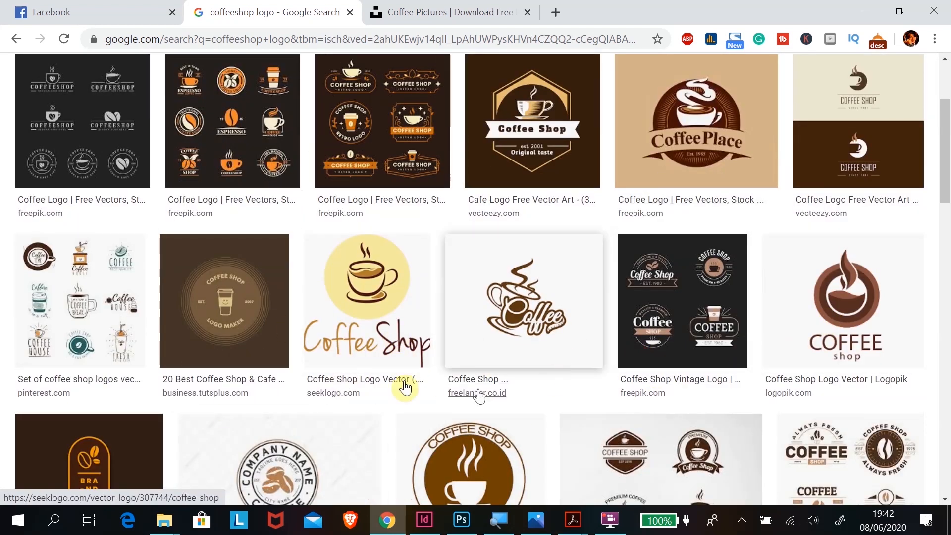
{"action": "scroll", "coordinate": [489, 297], "scroll_direction": "down", "scroll_amount": 3}
{"action": "scroll", "coordinate": [422, 395], "scroll_direction": "down", "scroll_amount": 4}
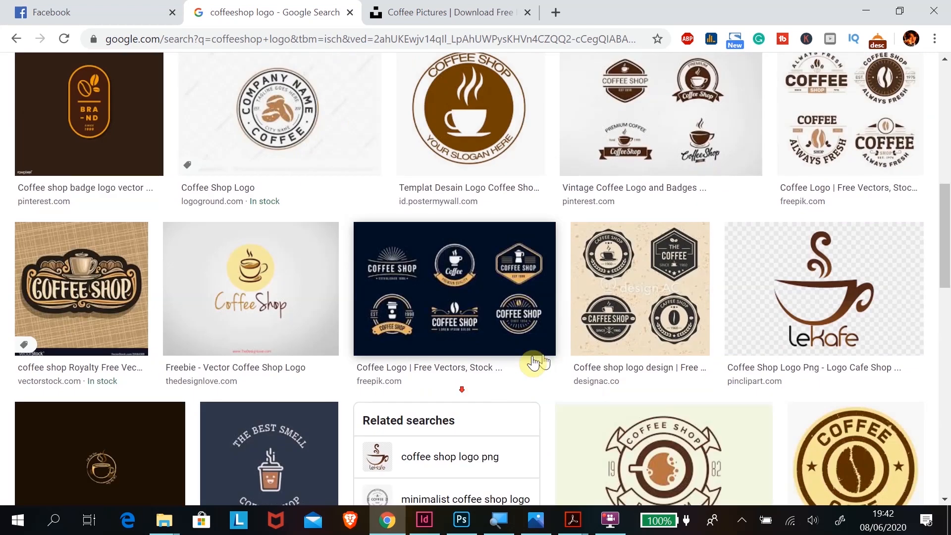
{"action": "scroll", "coordinate": [644, 358], "scroll_direction": "up", "scroll_amount": 10}
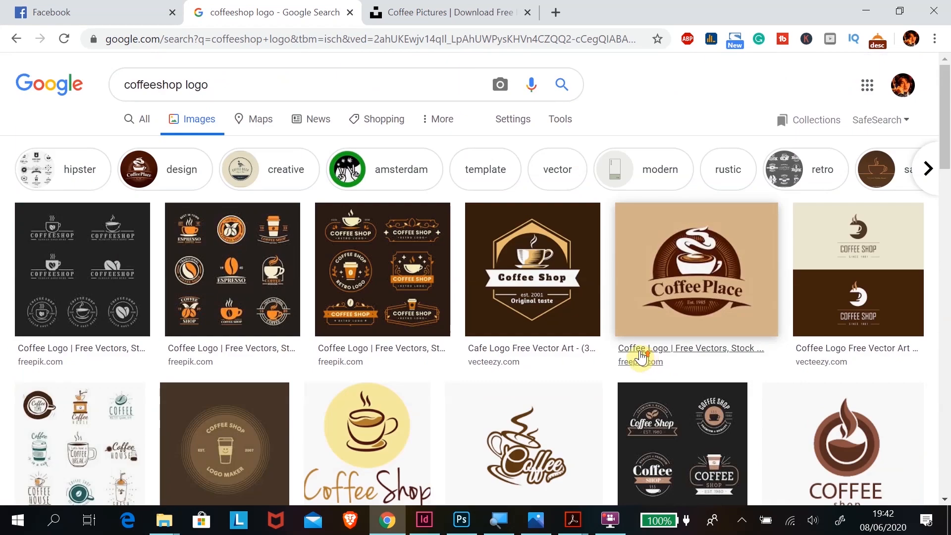
- Switch to InDesign and draw a circle about 8.75 cm in diameter on the OBJECT layer, on the pasteboard beside the cover page
{"action": "left_click", "coordinate": [417, 523]}
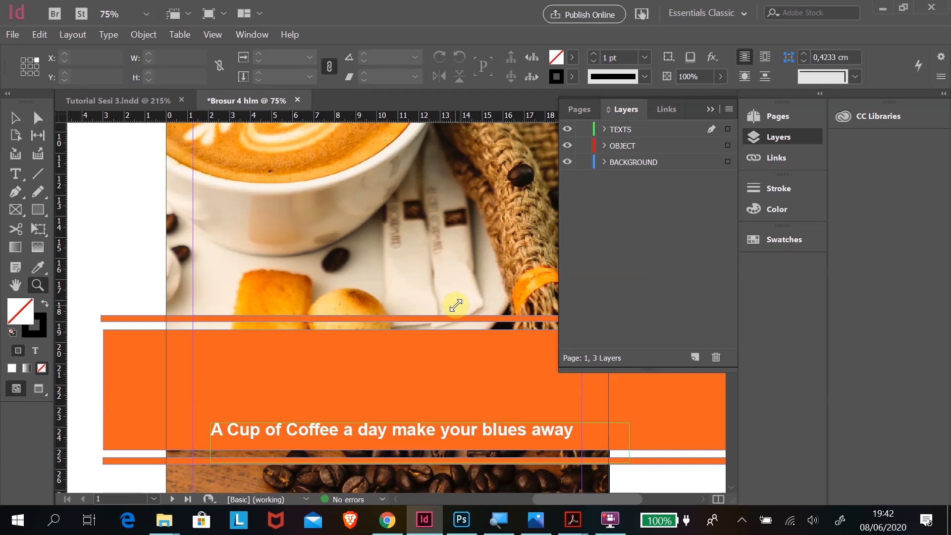
{"action": "left_click", "coordinate": [455, 303], "text": "alt"}
{"action": "left_click", "coordinate": [455, 303], "text": "alt"}
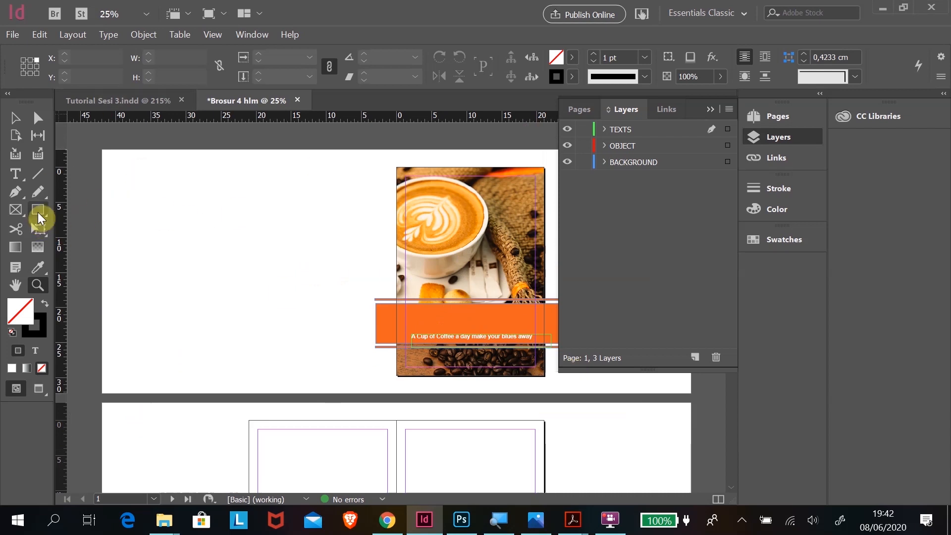
{"action": "left_click_drag", "start_coordinate": [40, 212], "coordinate": [70, 247]}
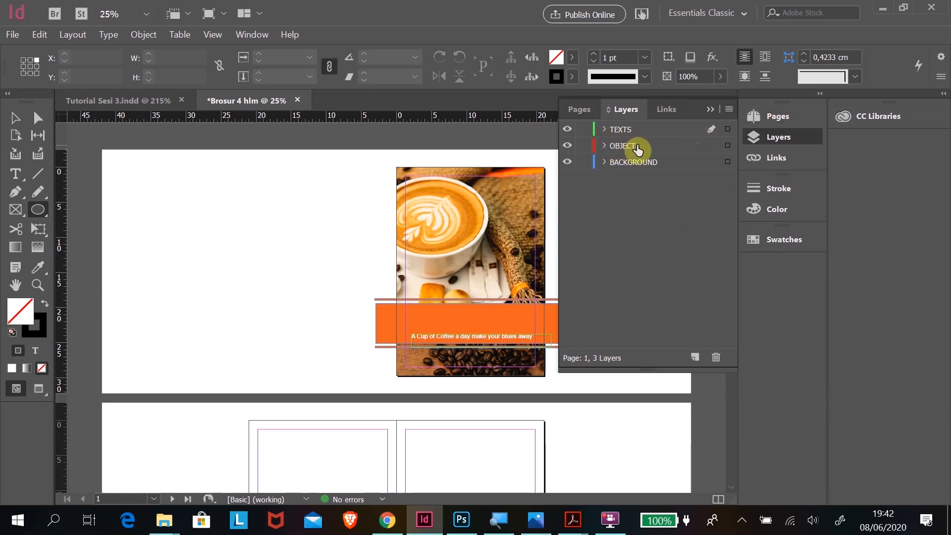
{"action": "left_click", "coordinate": [638, 150]}
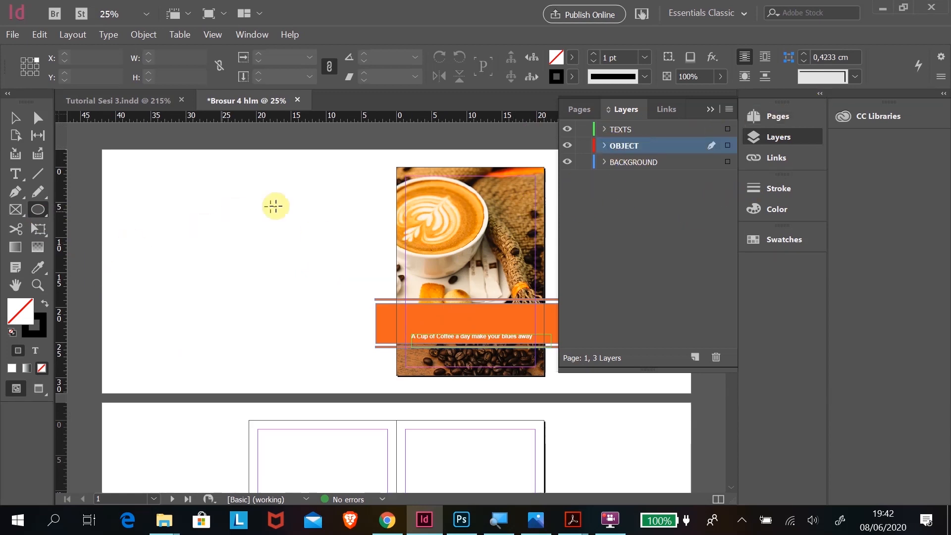
{"action": "left_click_drag", "start_coordinate": [221, 222], "coordinate": [281, 303]}
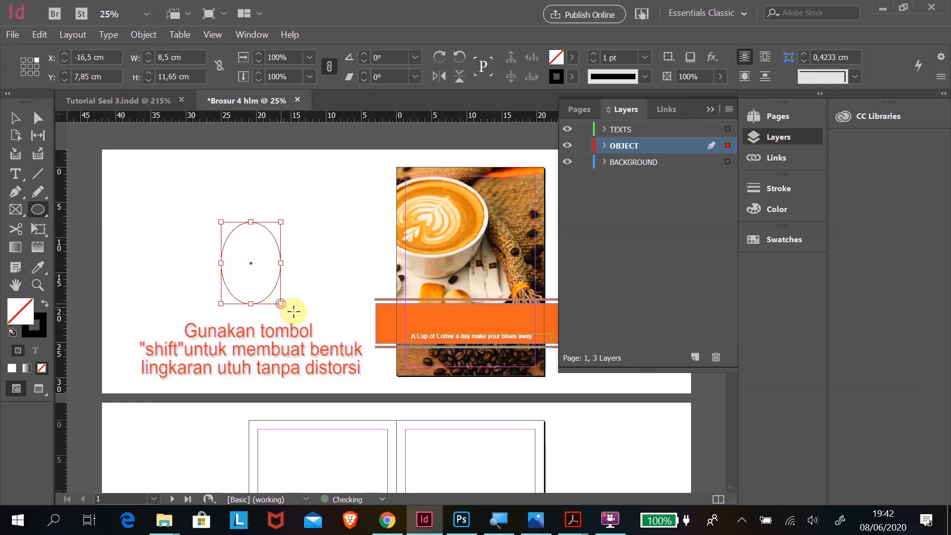
{"action": "key", "text": "ctrl+z"}
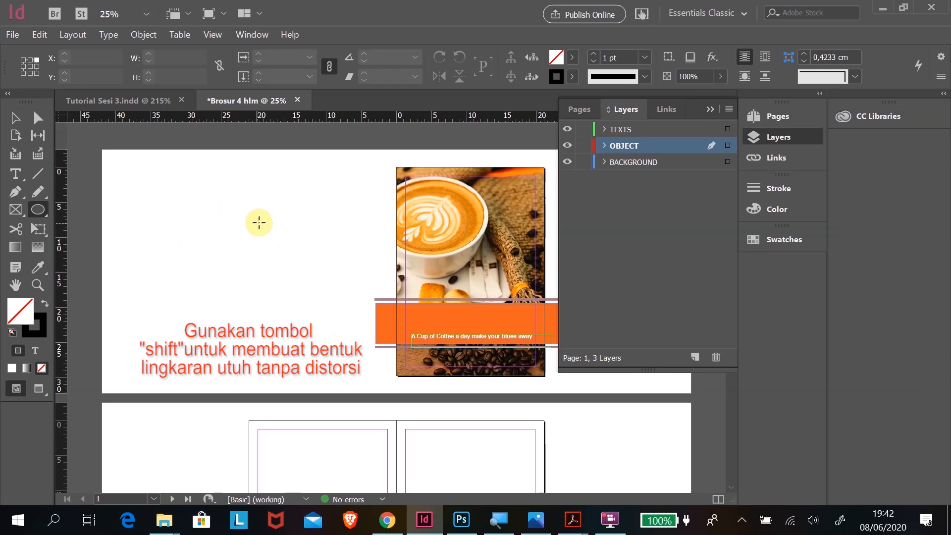
{"action": "left_click_drag", "start_coordinate": [253, 203], "coordinate": [317, 266]}
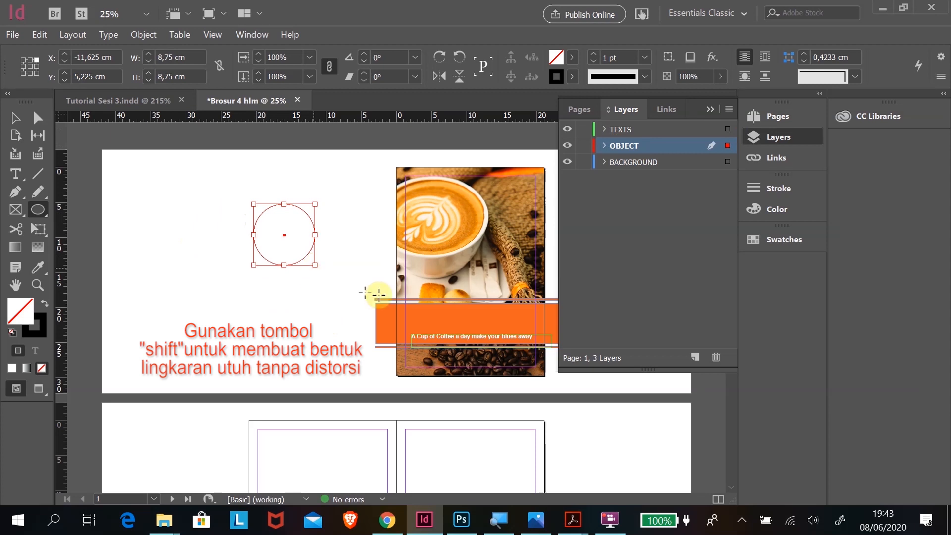
- Swap the circle's fill and stroke so it has a black fill and no outline, and deselect it
{"action": "left_click", "coordinate": [15, 117]}
{"action": "left_click", "coordinate": [267, 302]}
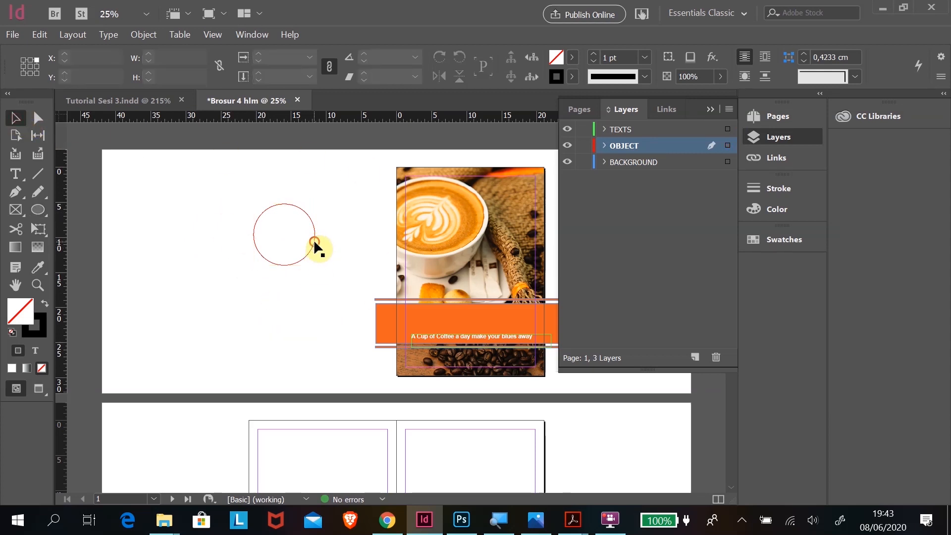
{"action": "left_click", "coordinate": [315, 240]}
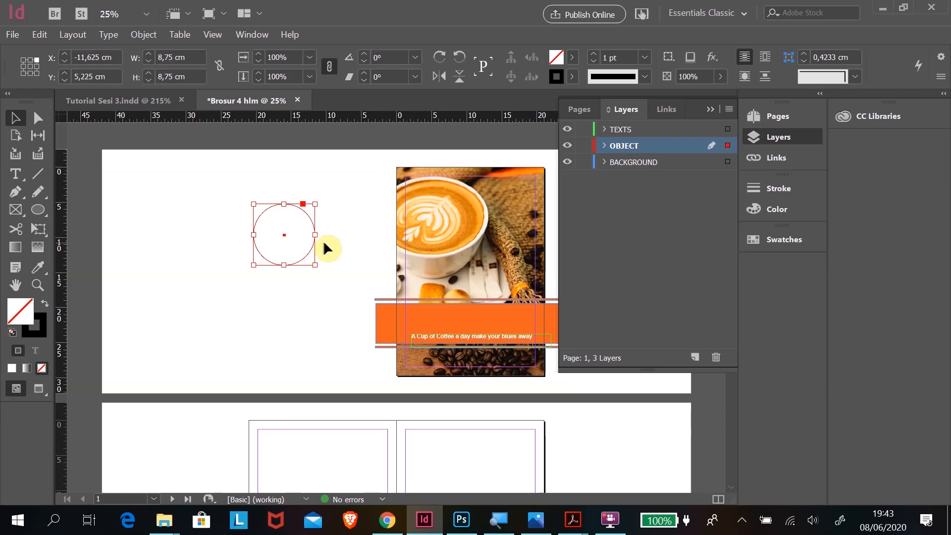
{"action": "left_click", "coordinate": [46, 303]}
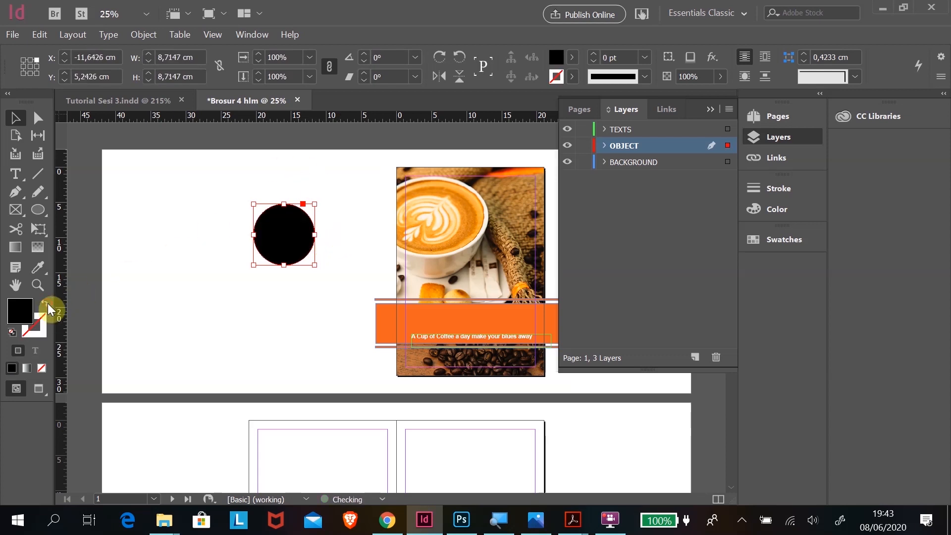
{"action": "left_click", "coordinate": [194, 305]}
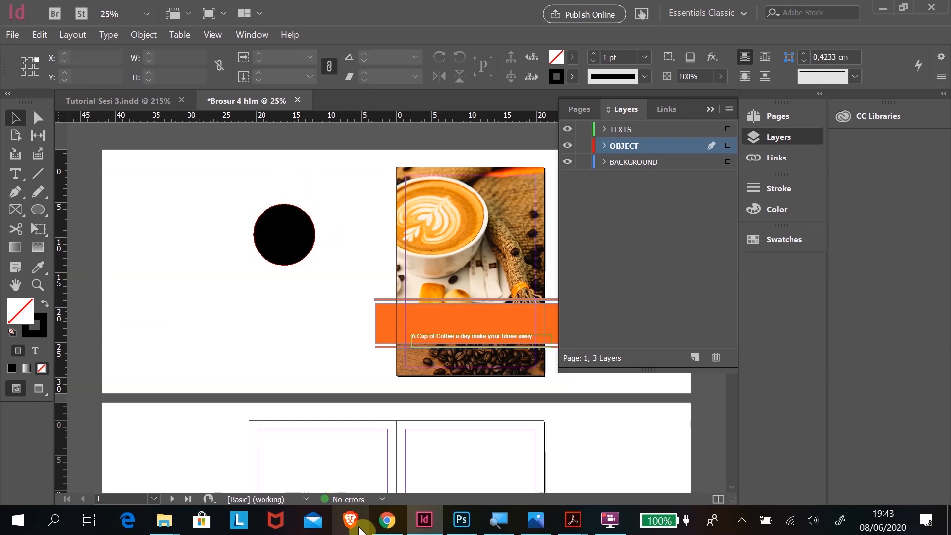
- Switch to Chrome to view the earlier "social media logo" image results again, and return to InDesign
{"action": "left_click", "coordinate": [382, 519]}
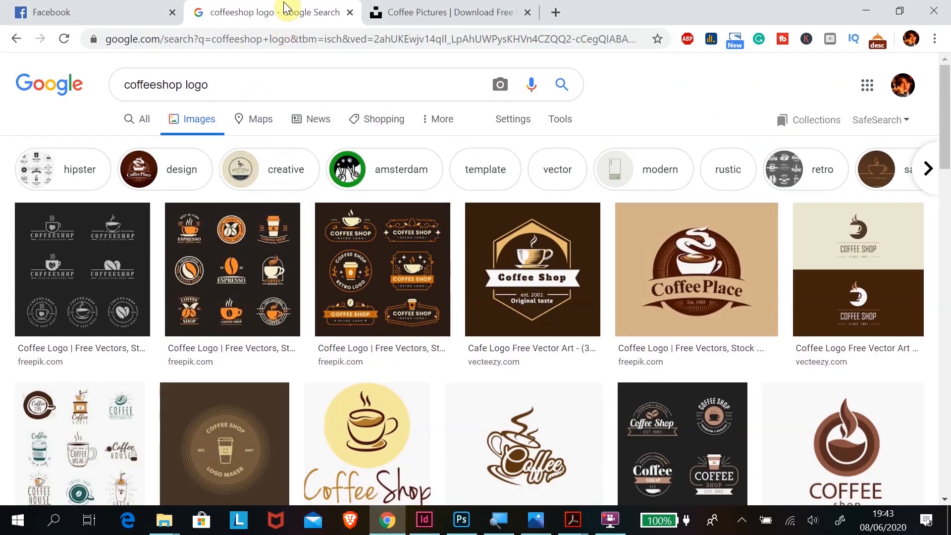
{"action": "left_click", "coordinate": [15, 38]}
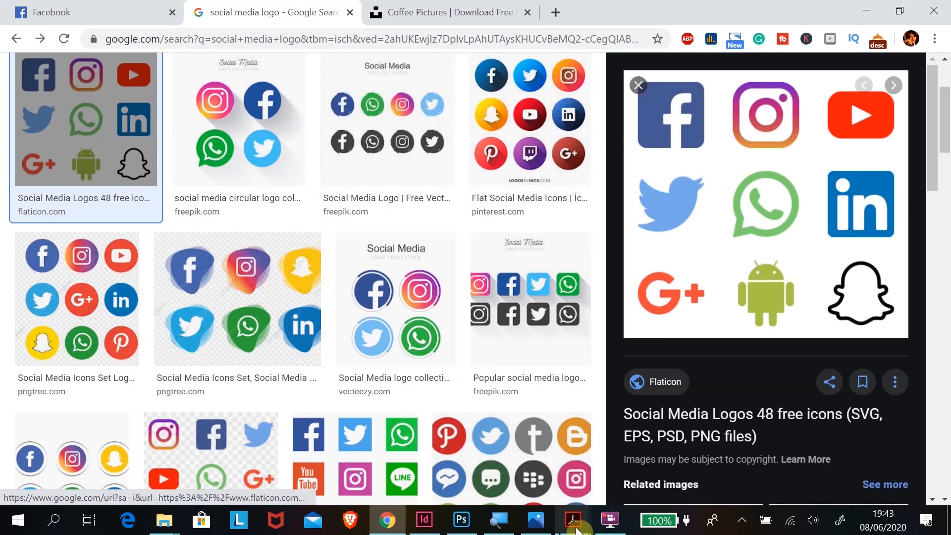
{"action": "left_click", "coordinate": [429, 527]}
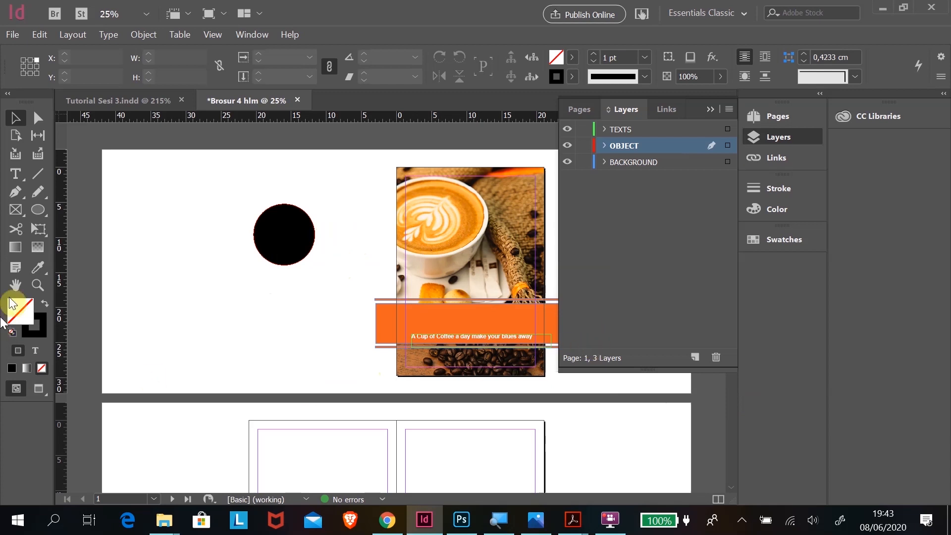
- Create a wide text frame below the black circle containing the text SURYA COFFEE
{"action": "left_click", "coordinate": [16, 174]}
{"action": "left_click_drag", "start_coordinate": [191, 286], "coordinate": [352, 313]}
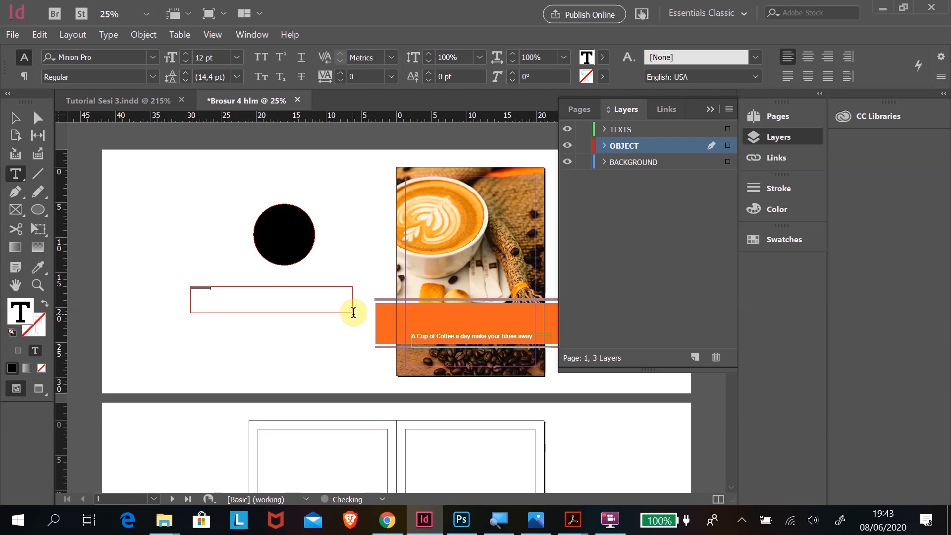
{"action": "left_click", "coordinate": [38, 285]}
{"action": "left_click_drag", "start_coordinate": [181, 258], "coordinate": [381, 359]}
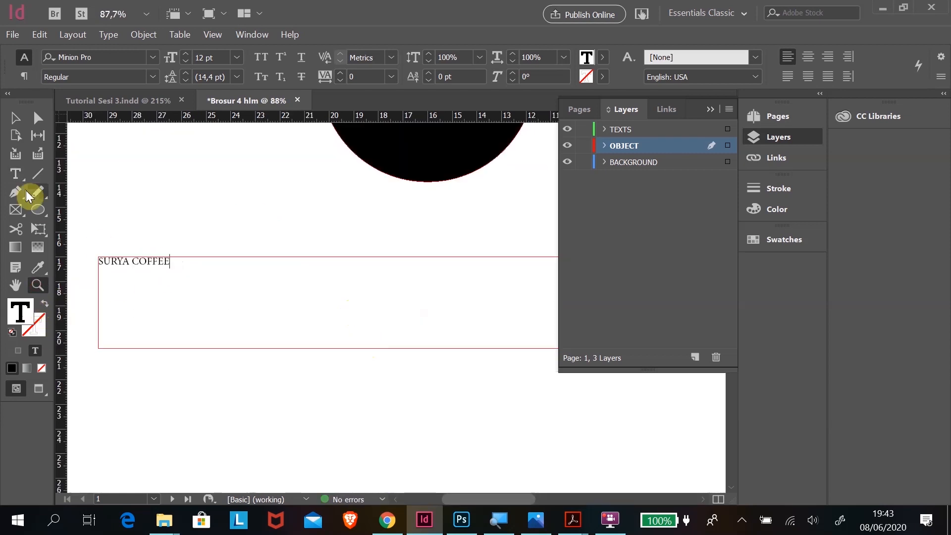
- Browse the font previews for the SURYA COFFEE text and set its font to Rockwell Extra Bold
{"action": "left_click", "coordinate": [22, 120]}
{"action": "double_click", "coordinate": [171, 258]}
{"action": "left_click_drag", "start_coordinate": [173, 259], "coordinate": [91, 259]}
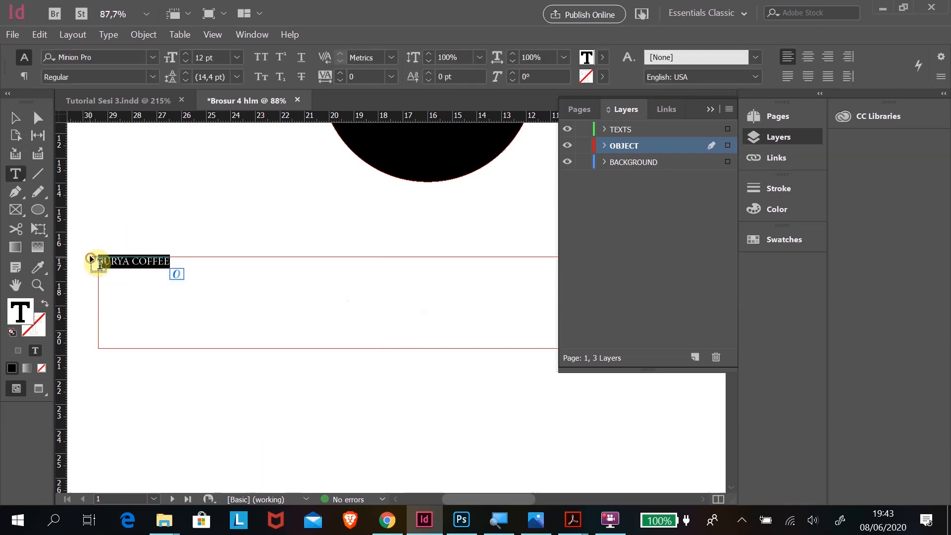
{"action": "left_click", "coordinate": [150, 61]}
{"action": "scroll", "coordinate": [313, 325], "scroll_direction": "down", "scroll_amount": 5}
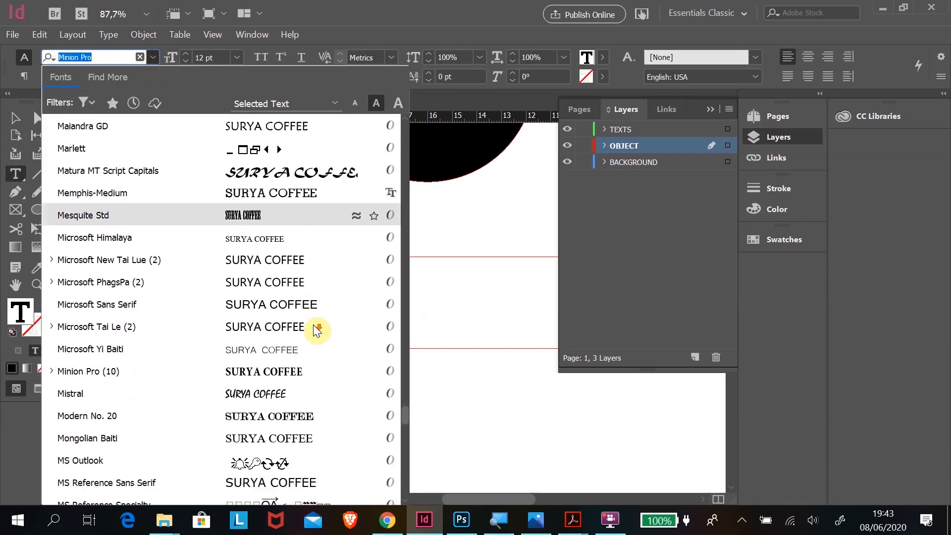
{"action": "scroll", "coordinate": [314, 325], "scroll_direction": "down", "scroll_amount": 6}
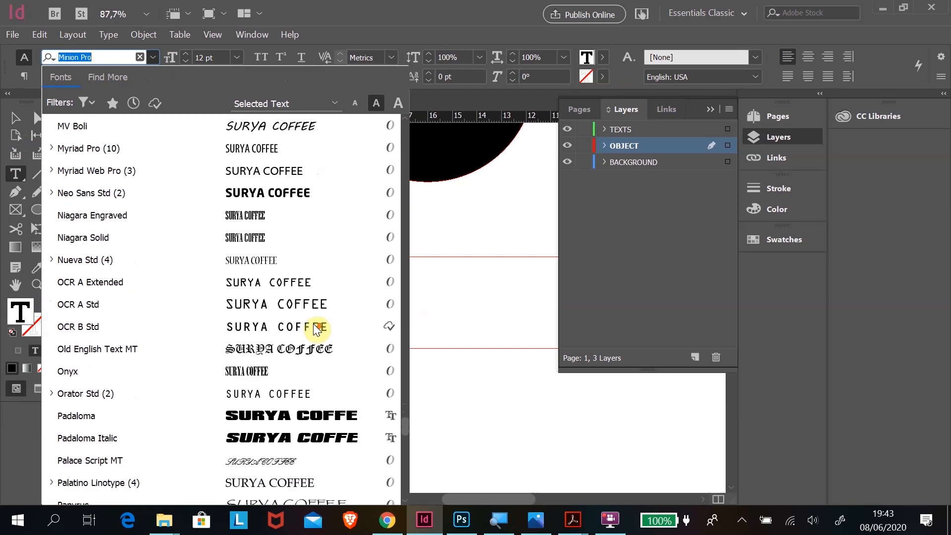
{"action": "scroll", "coordinate": [317, 329], "scroll_direction": "down", "scroll_amount": 5}
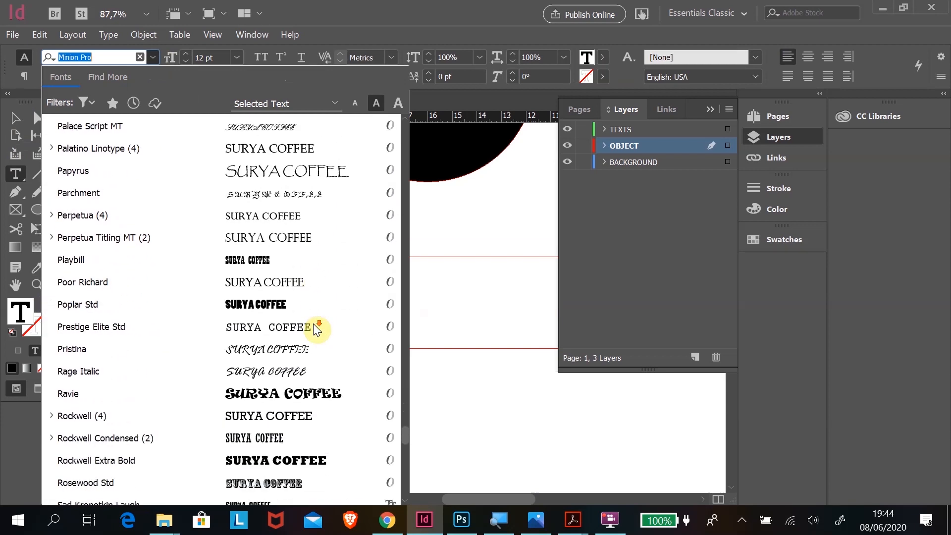
{"action": "scroll", "coordinate": [313, 323], "scroll_direction": "down", "scroll_amount": 3}
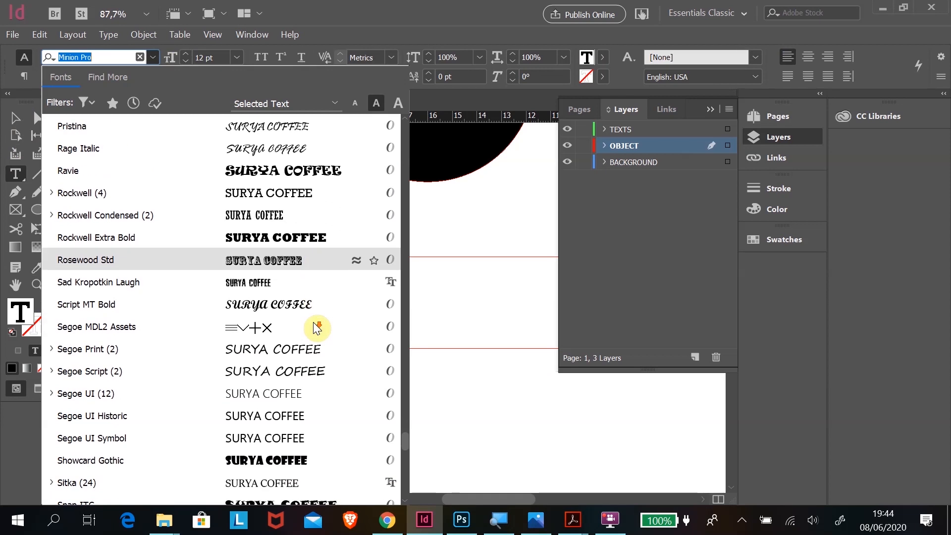
{"action": "scroll", "coordinate": [313, 307], "scroll_direction": "down", "scroll_amount": 2}
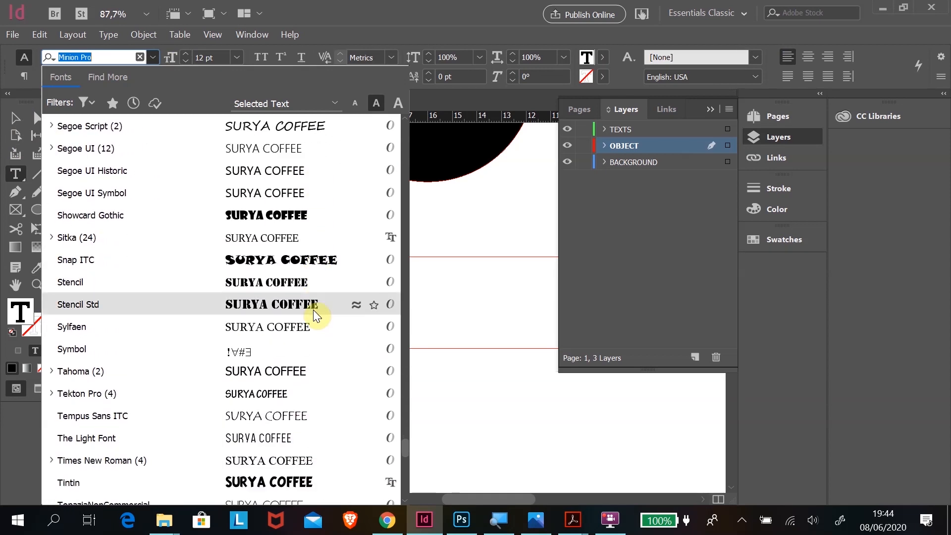
{"action": "scroll", "coordinate": [314, 310], "scroll_direction": "down", "scroll_amount": 2}
{"action": "scroll", "coordinate": [313, 310], "scroll_direction": "down", "scroll_amount": 3}
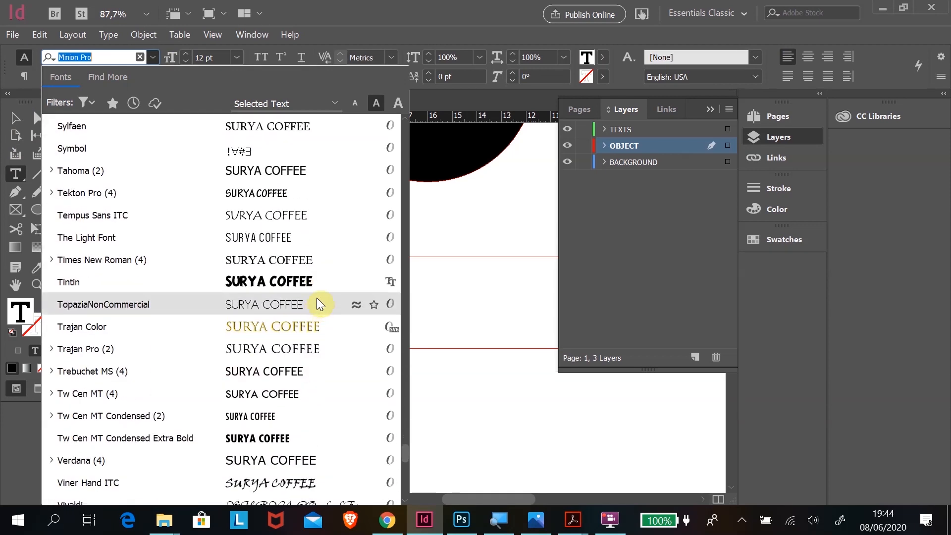
{"action": "scroll", "coordinate": [318, 302], "scroll_direction": "down", "scroll_amount": 2}
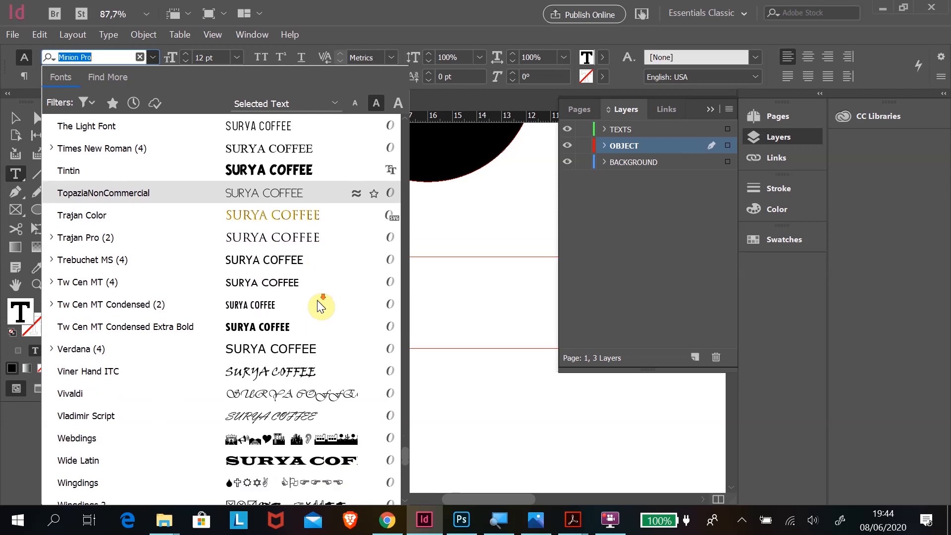
{"action": "scroll", "coordinate": [310, 286], "scroll_direction": "up", "scroll_amount": 6}
{"action": "scroll", "coordinate": [310, 286], "scroll_direction": "up", "scroll_amount": 1}
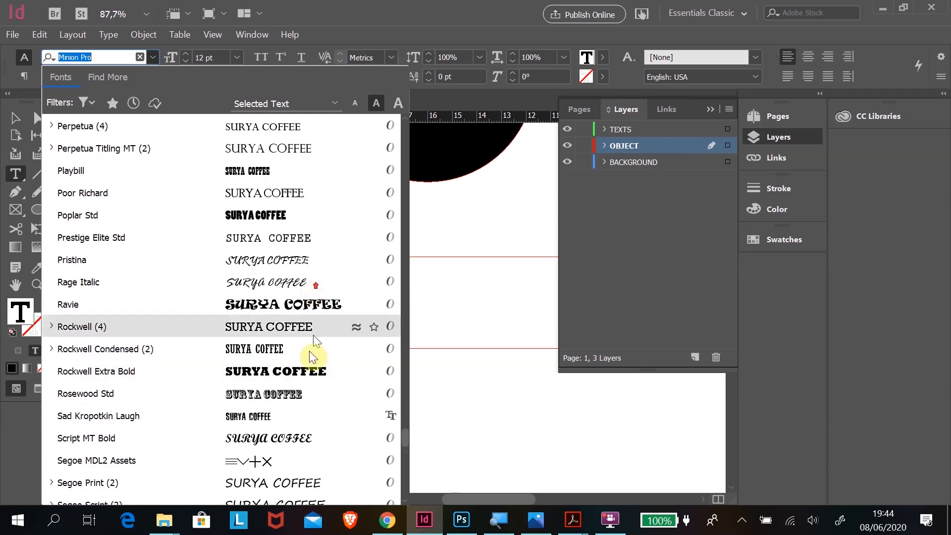
{"action": "left_click", "coordinate": [290, 370]}
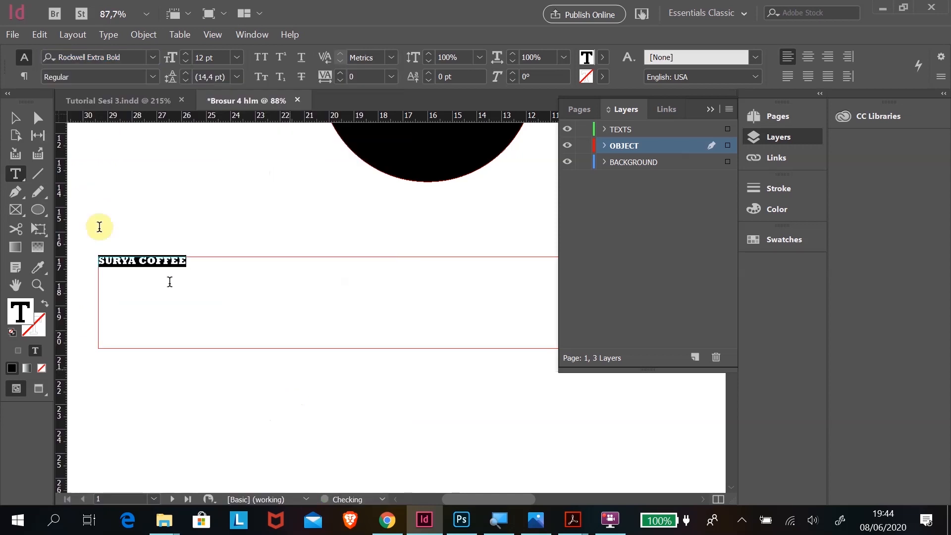
- Increase the font size of the SURYA COFFEE text to 42 pt
{"action": "left_click", "coordinate": [185, 55]}
{"action": "left_click", "coordinate": [185, 56]}
{"action": "left_click", "coordinate": [185, 55]}
{"action": "left_click", "coordinate": [186, 55]}
{"action": "left_click", "coordinate": [186, 56]}
{"action": "left_click", "coordinate": [185, 55]}
{"action": "left_click", "coordinate": [184, 54]}
{"action": "left_click", "coordinate": [185, 54]}
{"action": "left_click", "coordinate": [184, 55]}
{"action": "left_click", "coordinate": [184, 55]}
{"action": "left_click", "coordinate": [184, 54]}
{"action": "left_click", "coordinate": [185, 55]}
{"action": "left_click", "coordinate": [184, 55]}
{"action": "left_click", "coordinate": [184, 54]}
{"action": "left_click", "coordinate": [184, 55]}
{"action": "left_click", "coordinate": [184, 54]}
{"action": "left_click", "coordinate": [184, 54]}
{"action": "left_click", "coordinate": [184, 54]}
{"action": "left_click", "coordinate": [184, 55]}
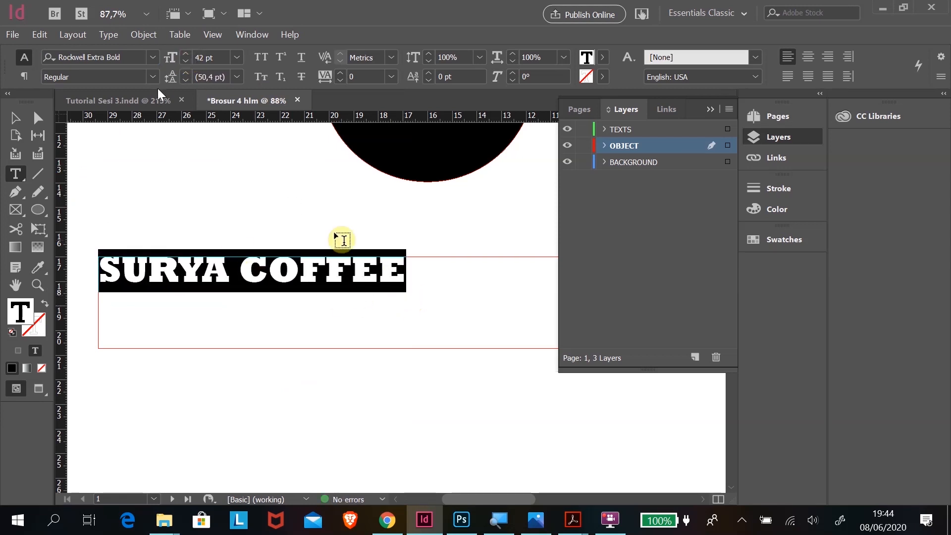
- Set the font of the SURYA COFFEE text to Arial Rounded MT Bold
{"action": "left_click", "coordinate": [133, 56]}
{"action": "type", "text": "a"}
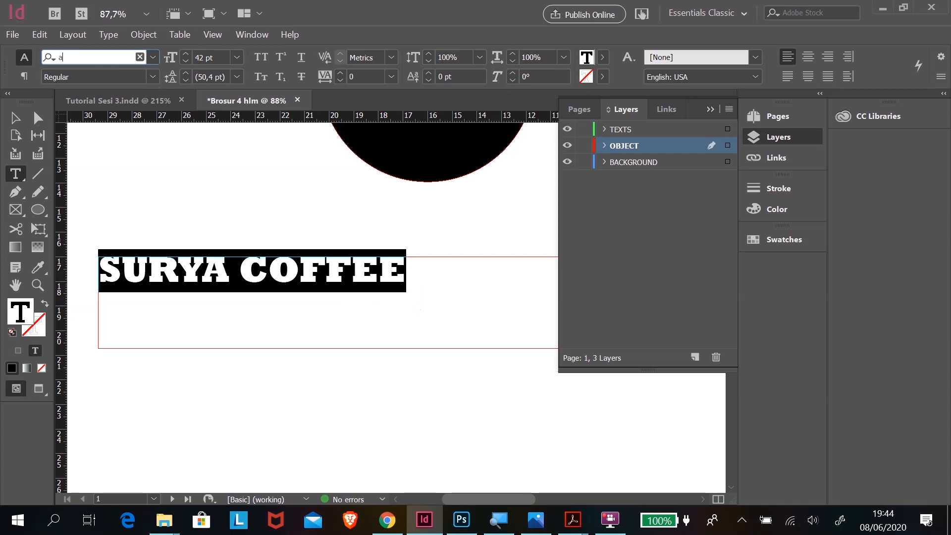
{"action": "type", "text": "ria"}
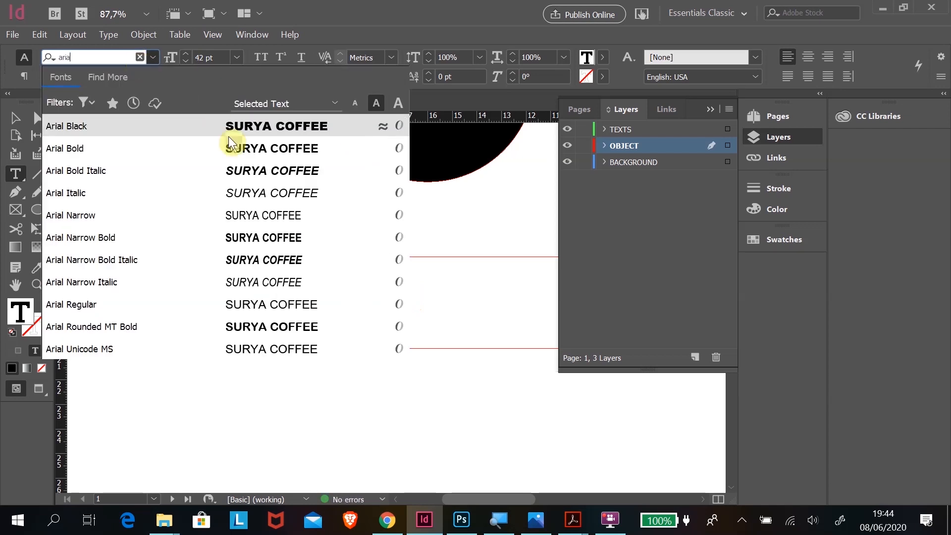
{"action": "left_click", "coordinate": [244, 328]}
{"action": "left_click", "coordinate": [23, 118]}
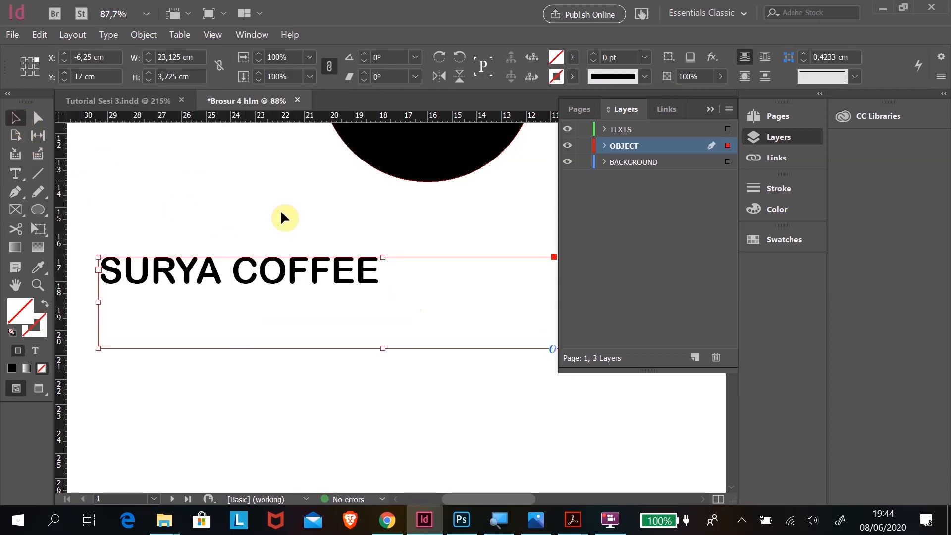
- Increase the SURYA COFFEE text size to 61 pt and centre the text within its frame
{"action": "scroll", "coordinate": [355, 267], "scroll_direction": "up", "scroll_amount": 4}
{"action": "scroll", "coordinate": [350, 361], "scroll_direction": "down", "scroll_amount": 2}
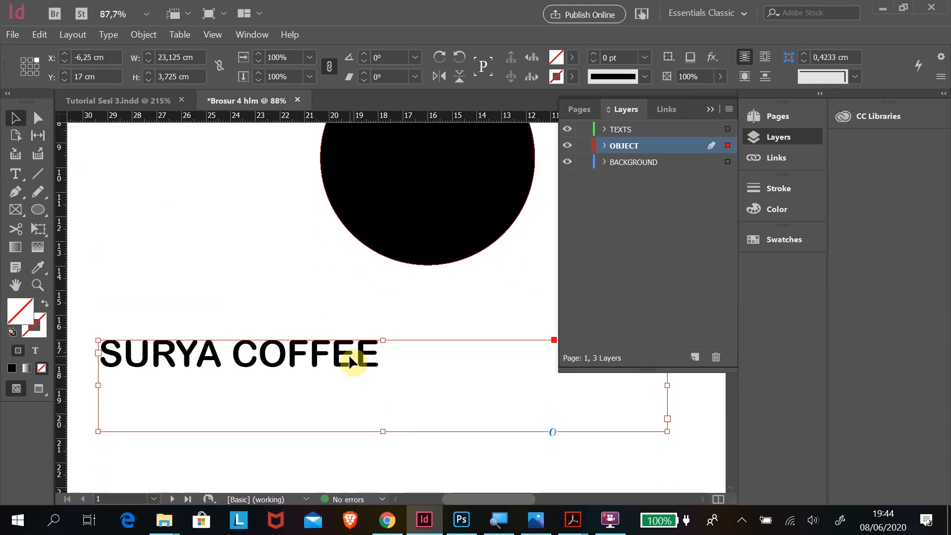
{"action": "double_click", "coordinate": [377, 359]}
{"action": "left_click_drag", "start_coordinate": [104, 350], "coordinate": [387, 355]}
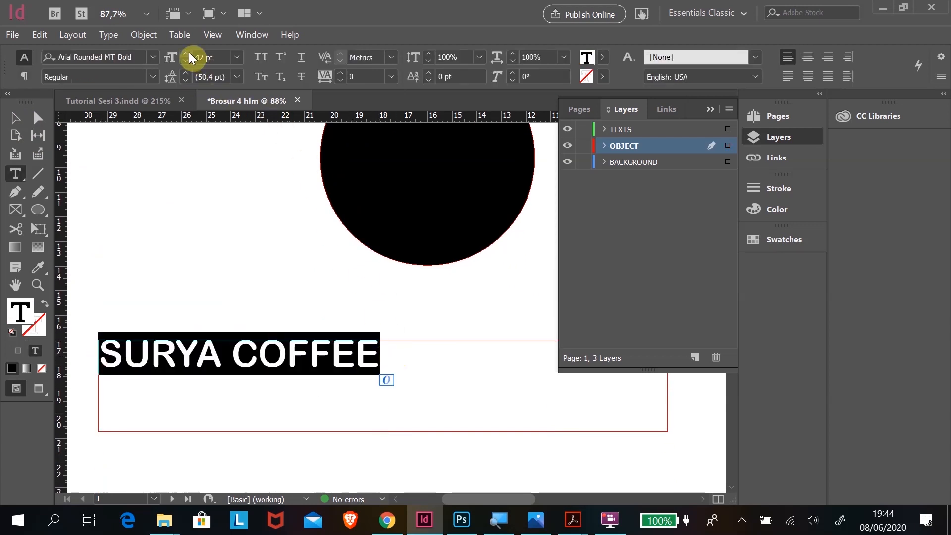
{"action": "left_click_drag", "start_coordinate": [186, 54], "coordinate": [186, 54]}
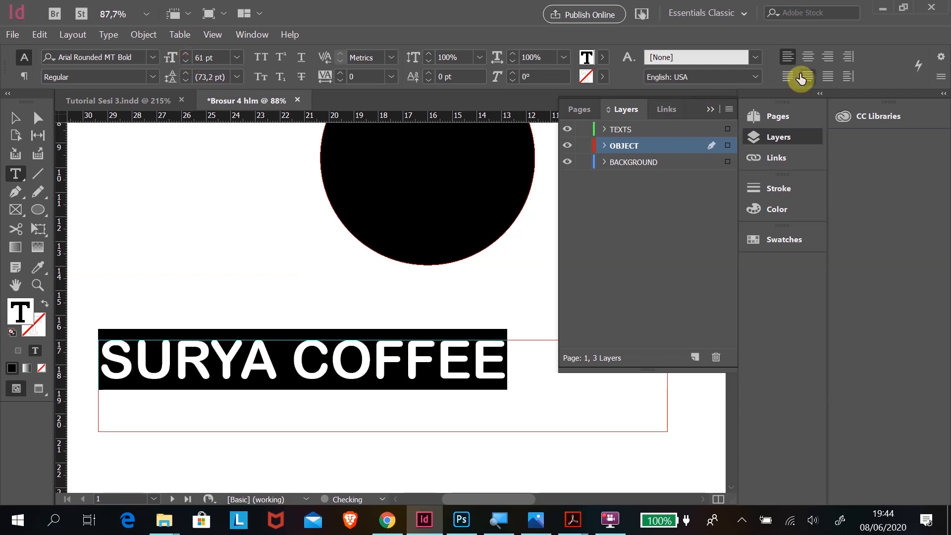
{"action": "left_click", "coordinate": [808, 58]}
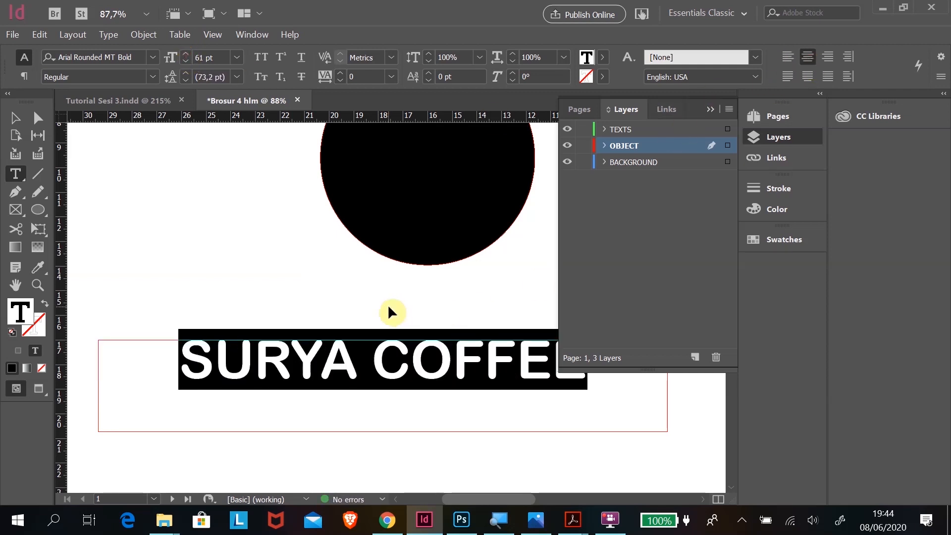
- Move the SURYA COFFEE text frame closer to the black circle, roughly centred beneath it
{"action": "key", "text": "ctrl+minus"}
{"action": "left_click", "coordinate": [282, 219]}
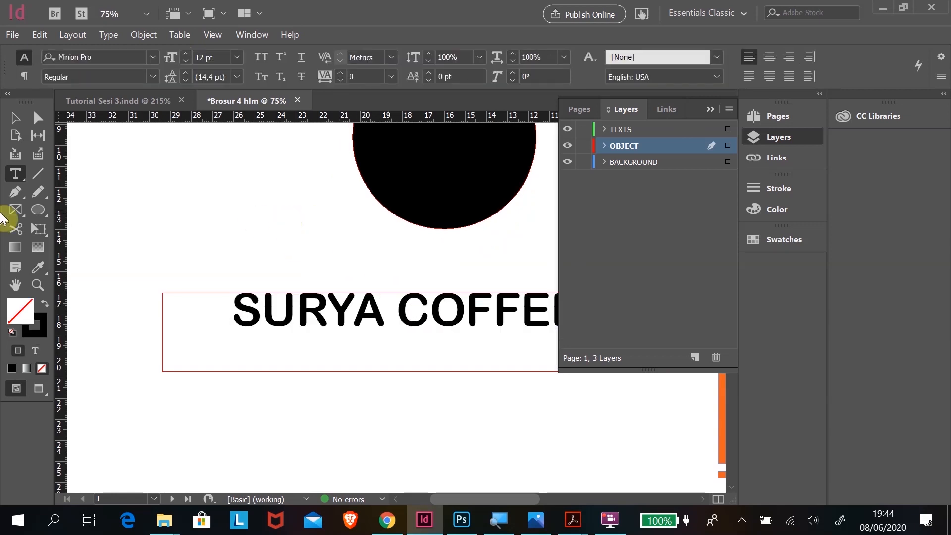
{"action": "left_click", "coordinate": [15, 117]}
{"action": "scroll", "coordinate": [221, 289], "scroll_direction": "down", "scroll_amount": 4}
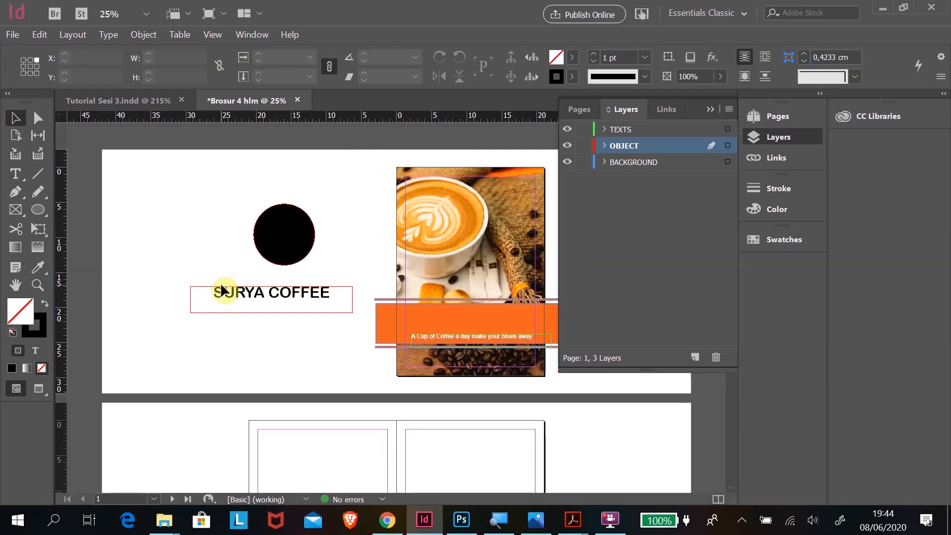
{"action": "left_click_drag", "start_coordinate": [314, 296], "coordinate": [334, 282]}
- Switch to Chrome and search Google Images for "logo facebook"
{"action": "left_click", "coordinate": [388, 521]}
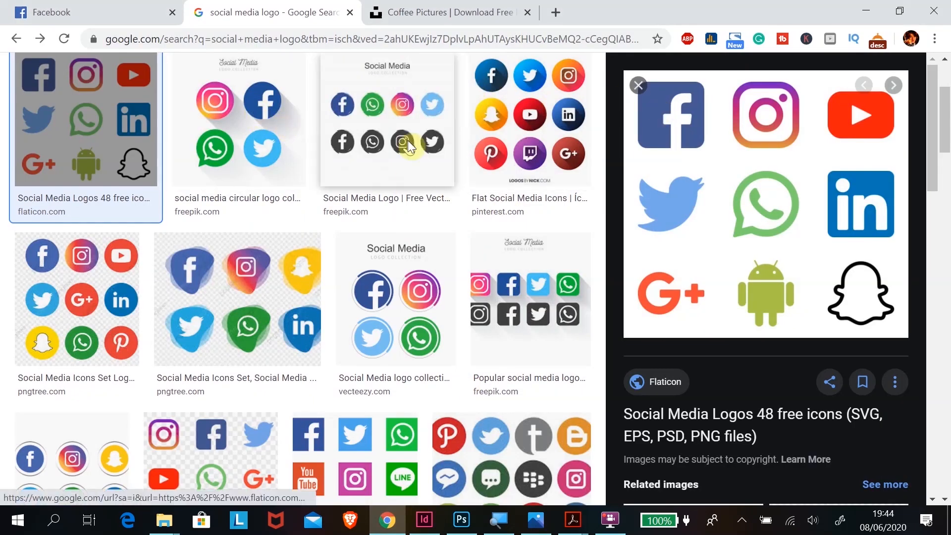
{"action": "scroll", "coordinate": [467, 89], "scroll_direction": "up", "scroll_amount": 3}
{"action": "left_click_drag", "start_coordinate": [228, 90], "coordinate": [52, 96]}
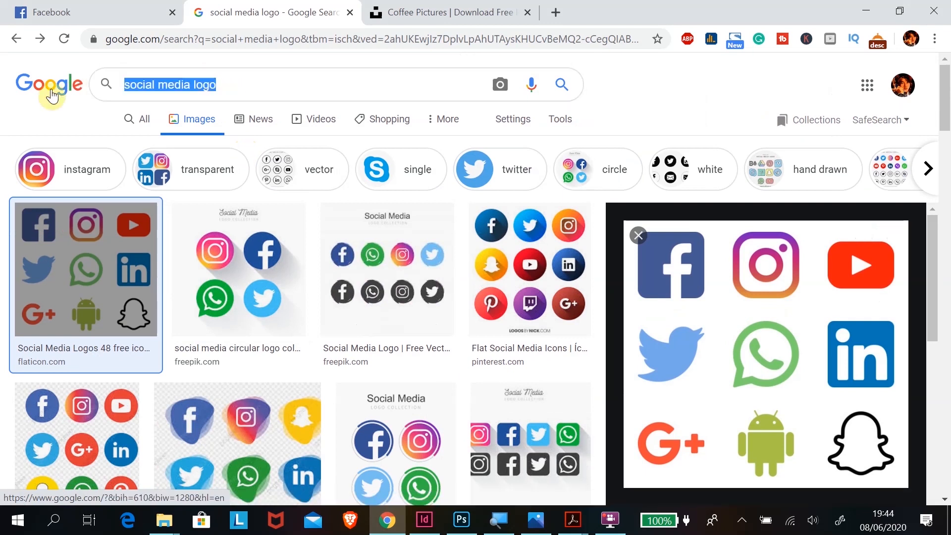
{"action": "type", "text": "logo facebook"}
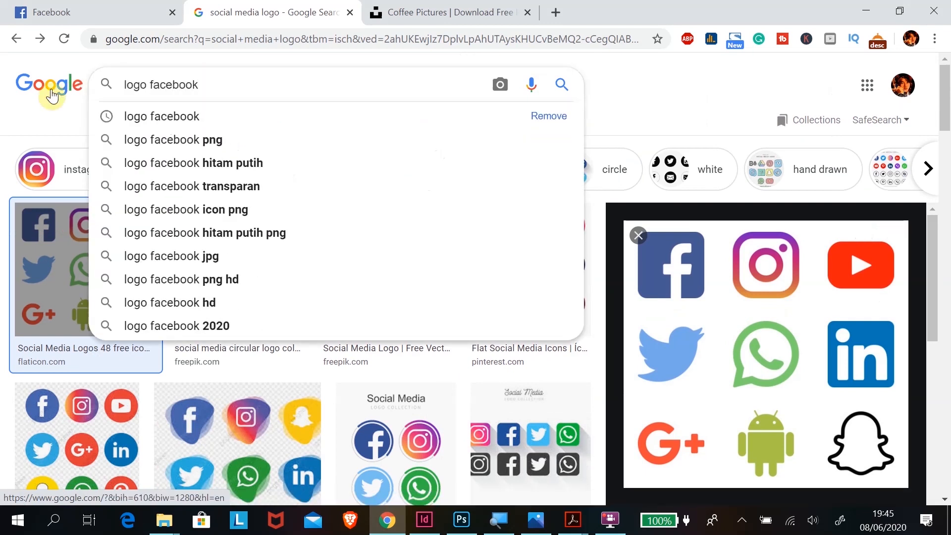
{"action": "key", "text": "Return"}
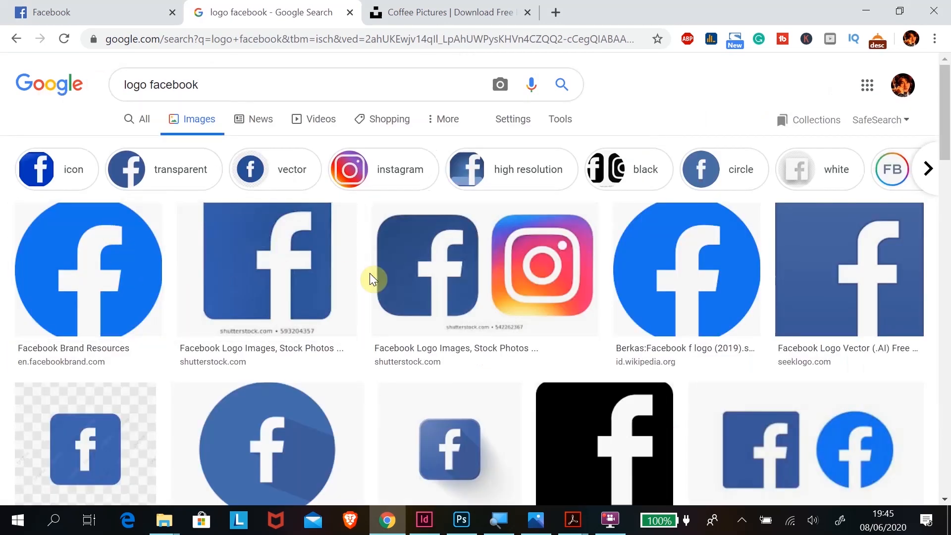
- Browse the image results and copy the picture showing the Facebook and Instagram logos side by side
{"action": "scroll", "coordinate": [371, 275], "scroll_direction": "down", "scroll_amount": 3}
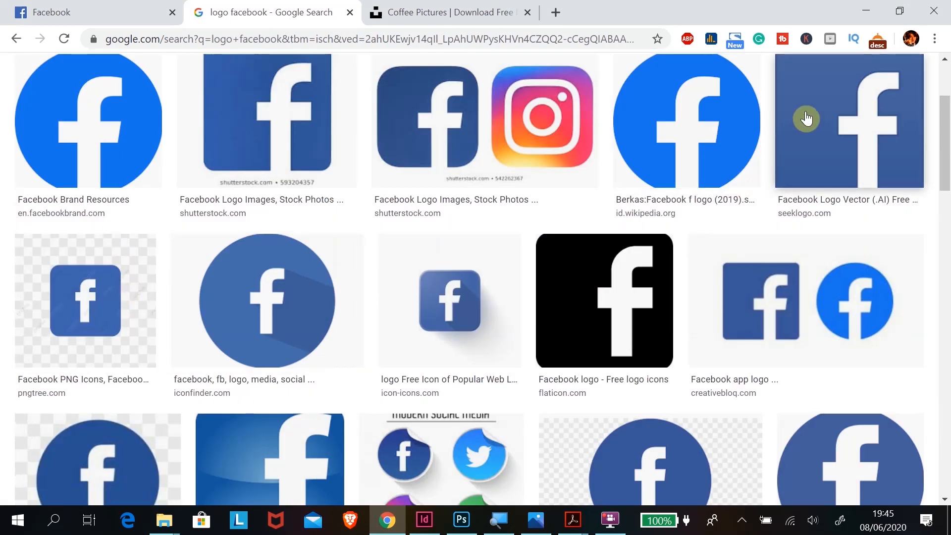
{"action": "scroll", "coordinate": [806, 119], "scroll_direction": "down", "scroll_amount": 1}
{"action": "scroll", "coordinate": [807, 117], "scroll_direction": "up", "scroll_amount": 3}
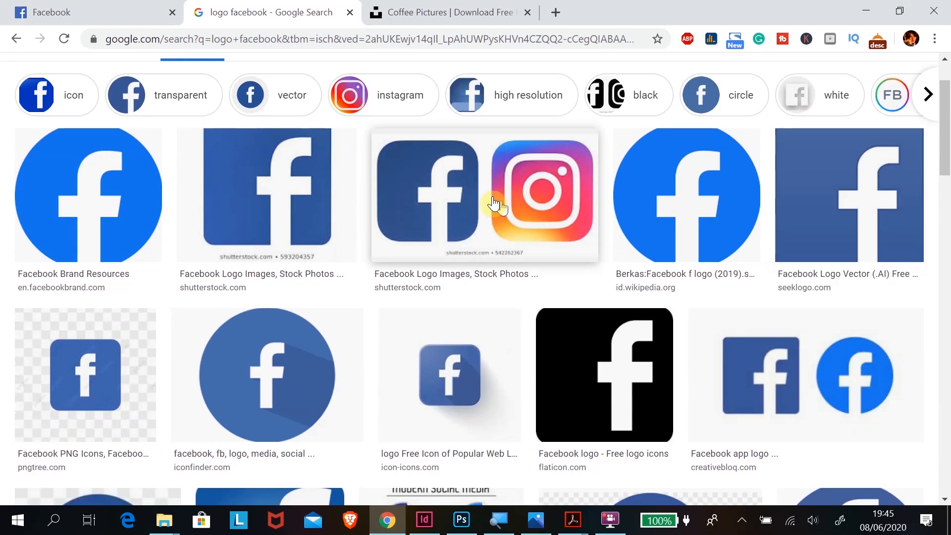
{"action": "right_click", "coordinate": [438, 180]}
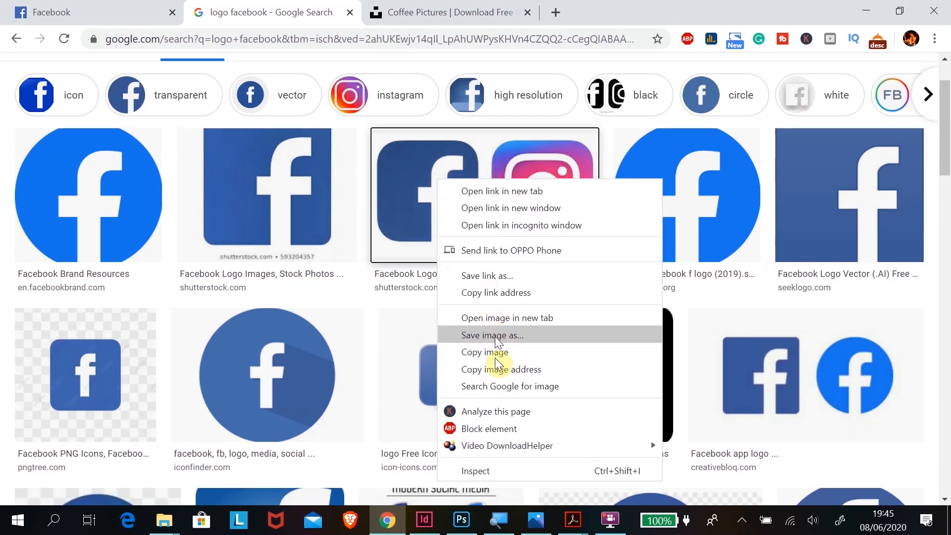
{"action": "left_click", "coordinate": [494, 353]}
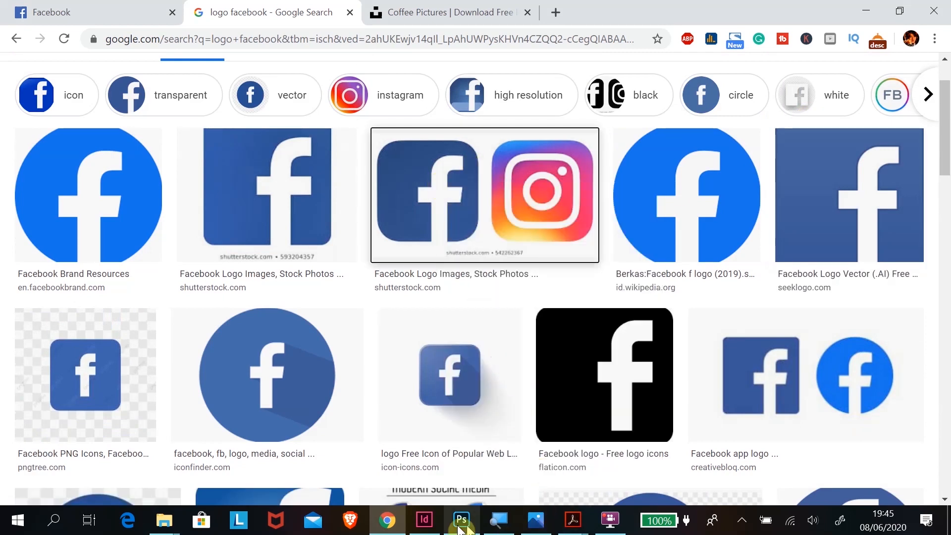
- Return to InDesign, paste the Facebook and Instagram logo picture, and place it to the upper left of the black circle
{"action": "left_click", "coordinate": [424, 519]}
{"action": "key", "text": "ctrl+v"}
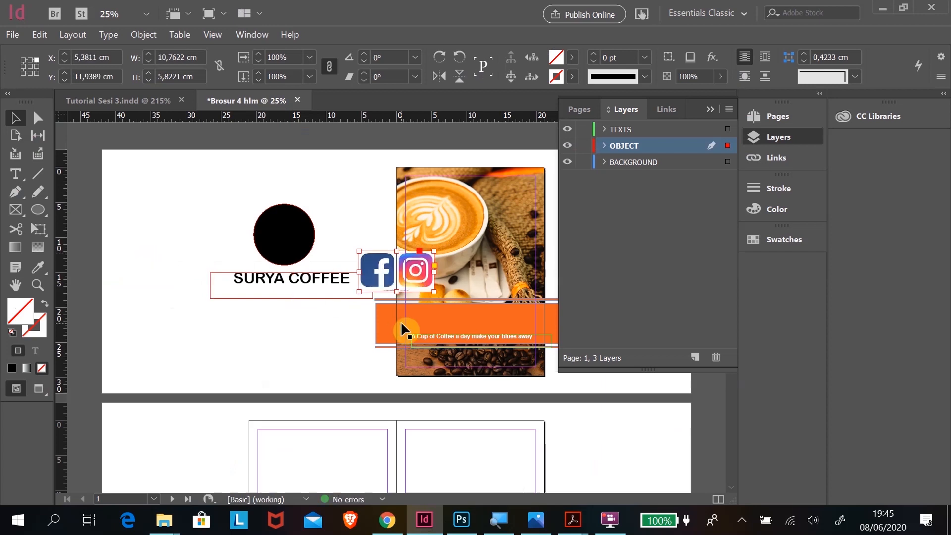
{"action": "left_click_drag", "start_coordinate": [408, 277], "coordinate": [209, 210]}
- Examine the pasted Facebook and Instagram logos up close against the black circle and the SURYA COFFEE text
{"action": "left_click", "coordinate": [37, 285]}
{"action": "left_click_drag", "start_coordinate": [147, 178], "coordinate": [240, 258]}
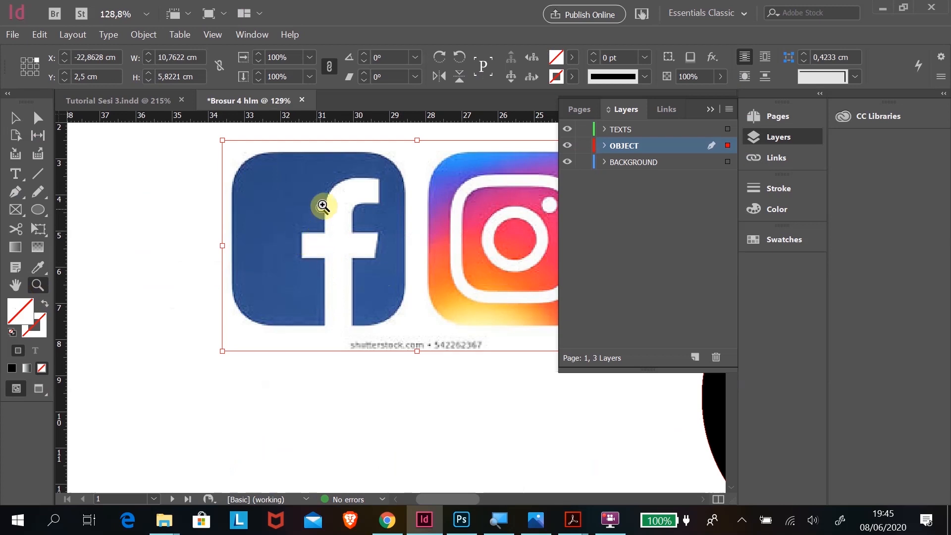
{"action": "left_click", "coordinate": [17, 285]}
{"action": "left_click_drag", "start_coordinate": [609, 423], "coordinate": [175, 316]}
{"action": "scroll", "coordinate": [397, 361], "scroll_direction": "down", "scroll_amount": 5}
{"action": "scroll", "coordinate": [476, 287], "scroll_direction": "up", "scroll_amount": 3}
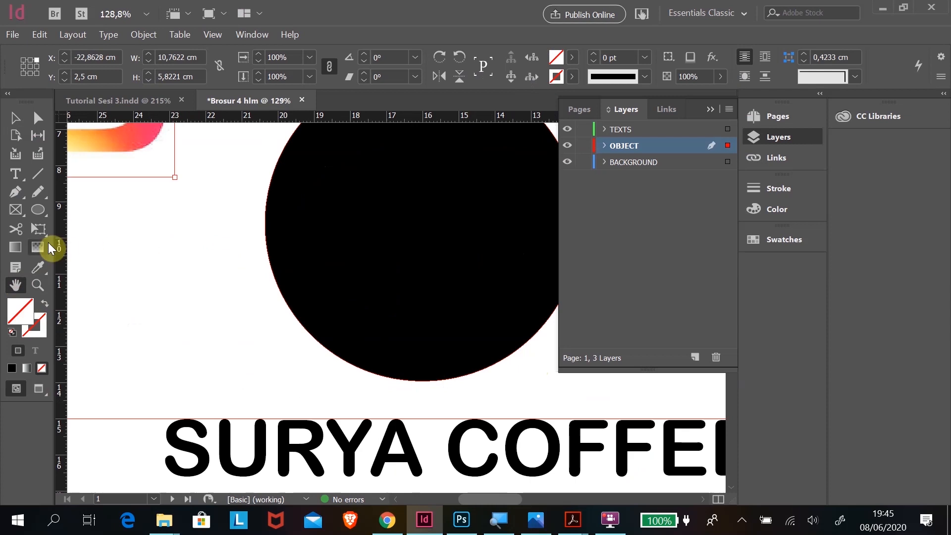
{"action": "key", "text": "ctrl+minus"}
{"action": "key", "text": "ctrl+minus"}
{"action": "key", "text": "ctrl+minus"}
{"action": "key", "text": "ctrl+minus"}
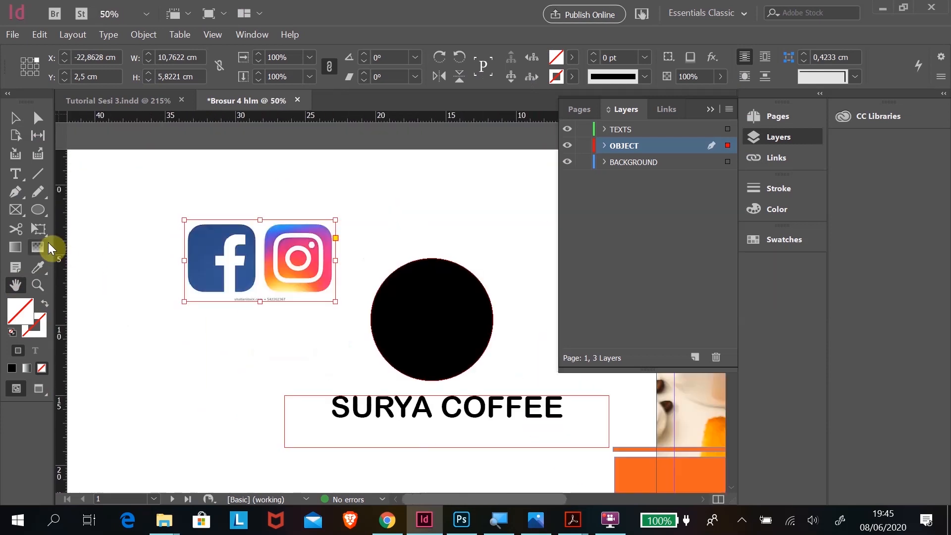
- Duplicate the SURYA COFFEE text frame, place the copy below the logo picture, and shorten its text to the letter S
{"action": "left_click", "coordinate": [16, 117]}
{"action": "left_click", "coordinate": [372, 409]}
{"action": "key", "text": "ctrl+v"}
{"action": "left_click_drag", "start_coordinate": [338, 311], "coordinate": [460, 345]}
{"action": "double_click", "coordinate": [244, 343]}
{"action": "key", "text": "BackSpace"}
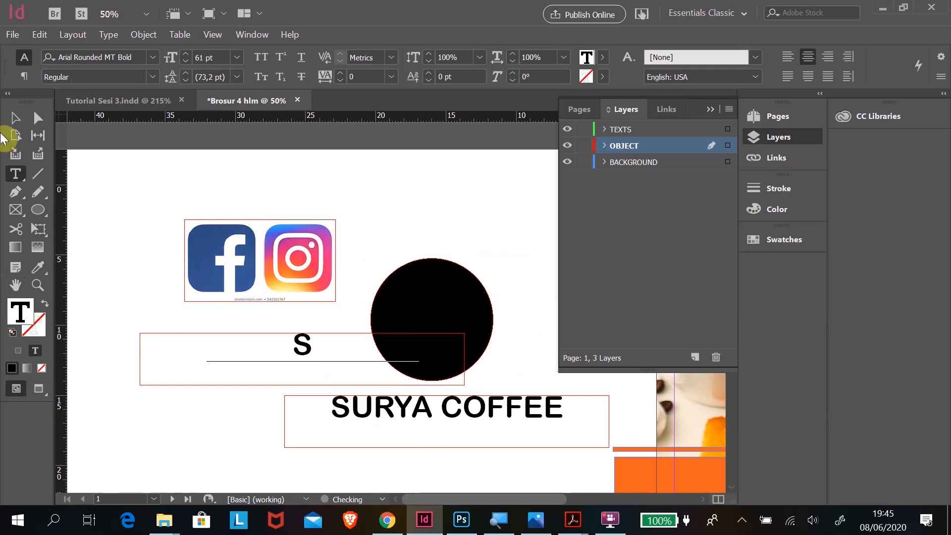
- Shrink the text frame around the letter S to 2.9 cm wide and 2.05 cm high
{"action": "left_click", "coordinate": [15, 118]}
{"action": "left_click_drag", "start_coordinate": [464, 358], "coordinate": [161, 362]}
{"action": "left_click", "coordinate": [244, 347]}
{"action": "left_click", "coordinate": [171, 347]}
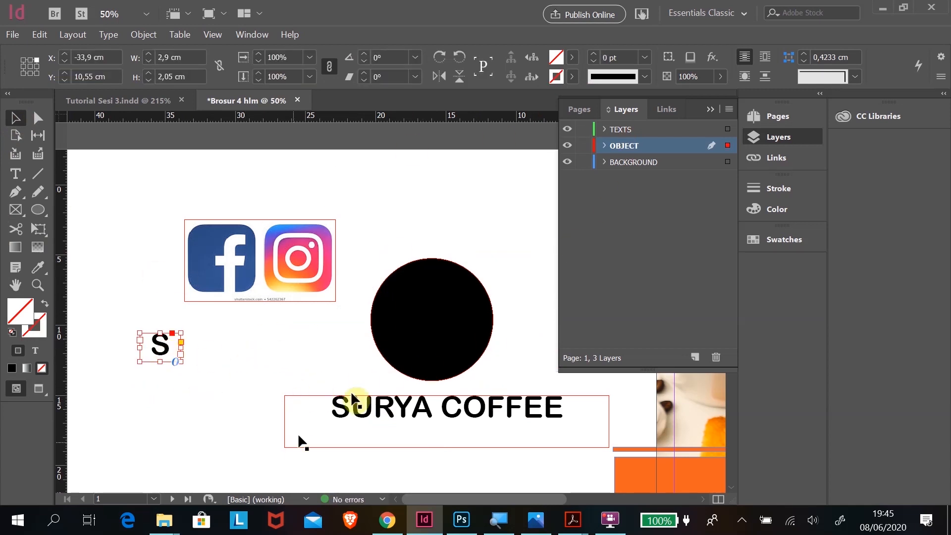
- Increase the font size of the letter S to about 65 pt and deselect its text
{"action": "double_click", "coordinate": [168, 344]}
{"action": "double_click", "coordinate": [163, 345]}
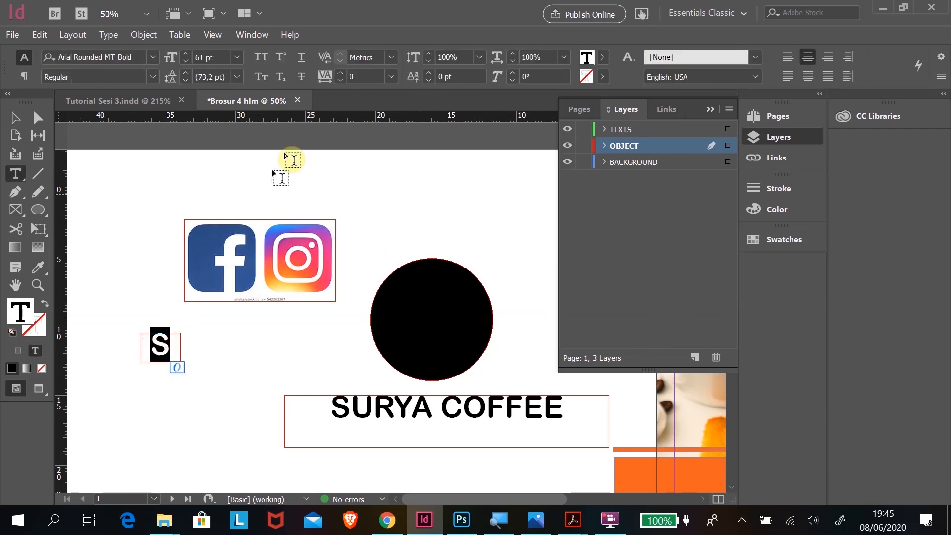
{"action": "left_click", "coordinate": [188, 54]}
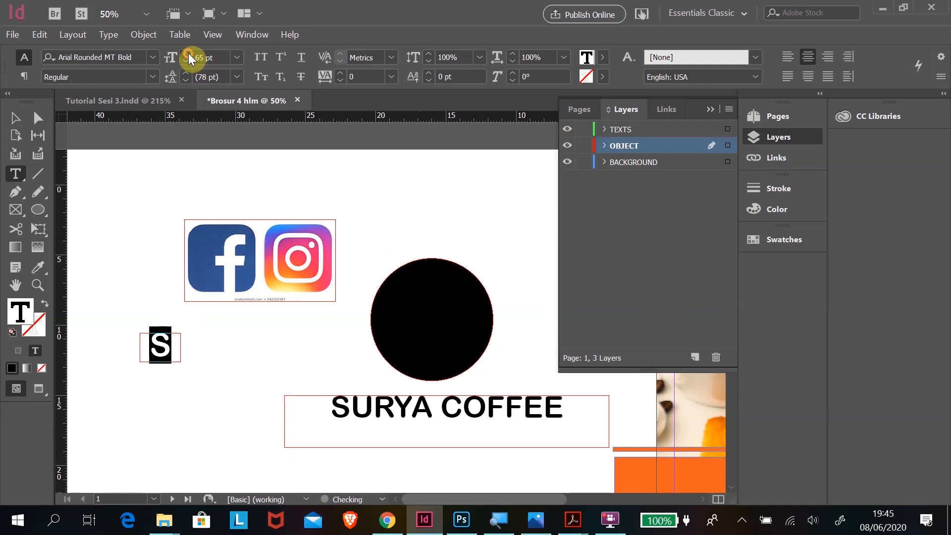
{"action": "key", "text": "Escape"}
{"action": "left_click", "coordinate": [177, 284]}
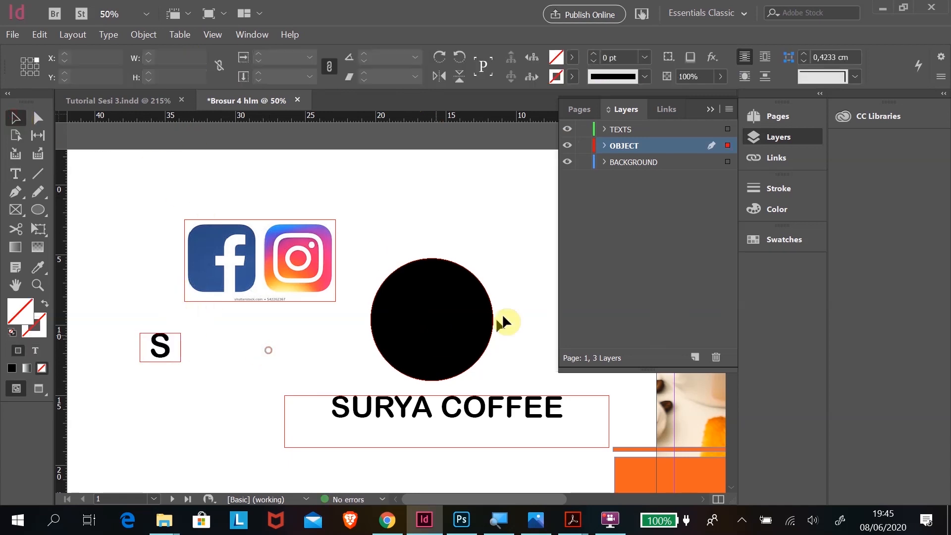
- Try enlarging the S text frame to 5.9 × 5.9 cm, and undo both resizes
{"action": "left_click", "coordinate": [156, 349]}
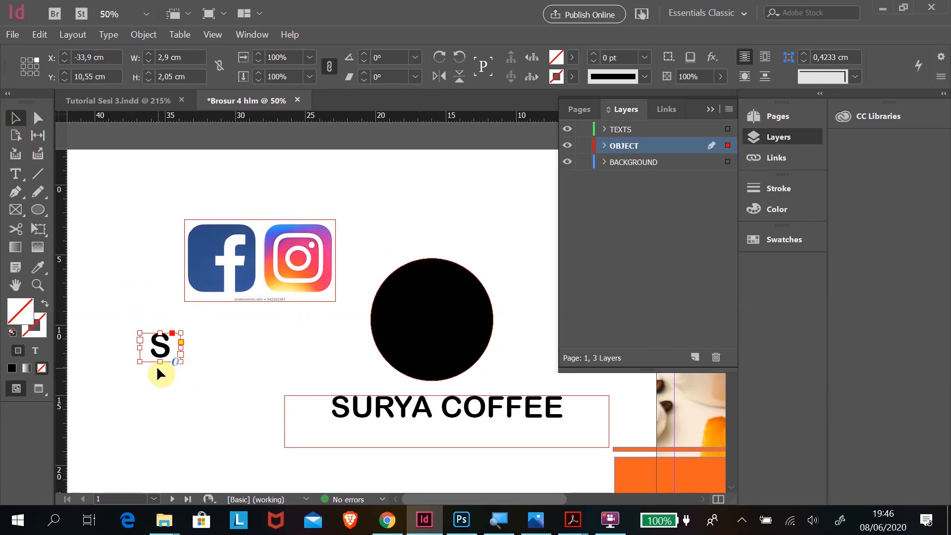
{"action": "left_click", "coordinate": [79, 202]}
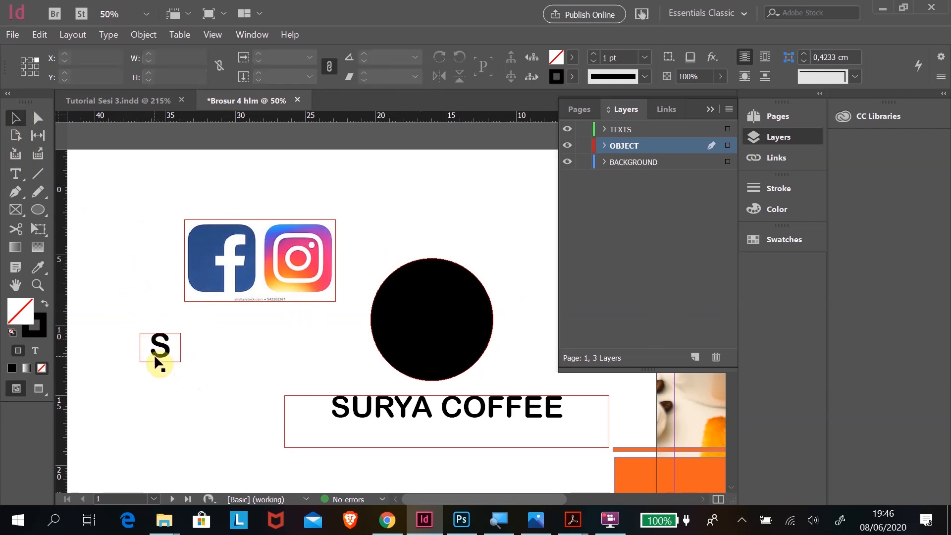
{"action": "left_click_drag", "start_coordinate": [161, 363], "coordinate": [160, 416]}
{"action": "left_click_drag", "start_coordinate": [181, 372], "coordinate": [223, 374]}
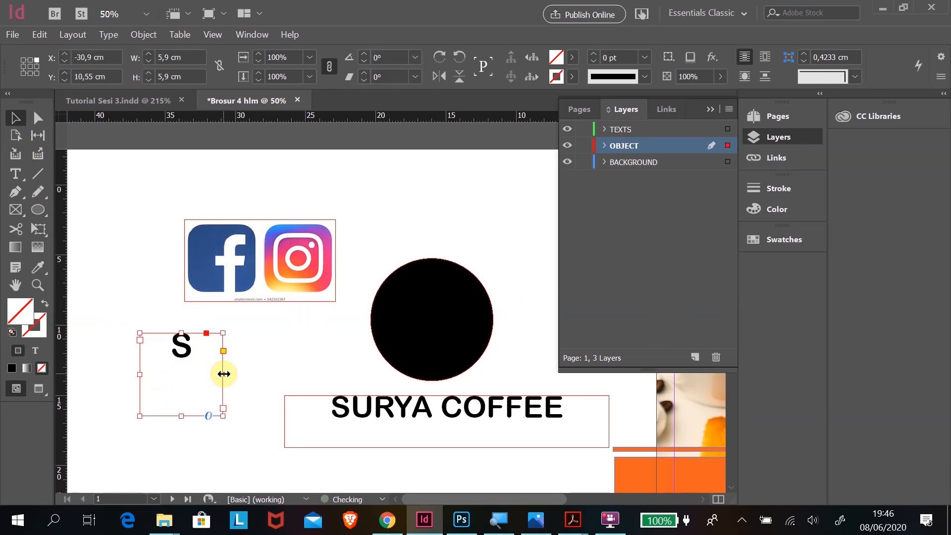
{"action": "key", "text": "ctrl+z"}
{"action": "key", "text": "ctrl+z"}
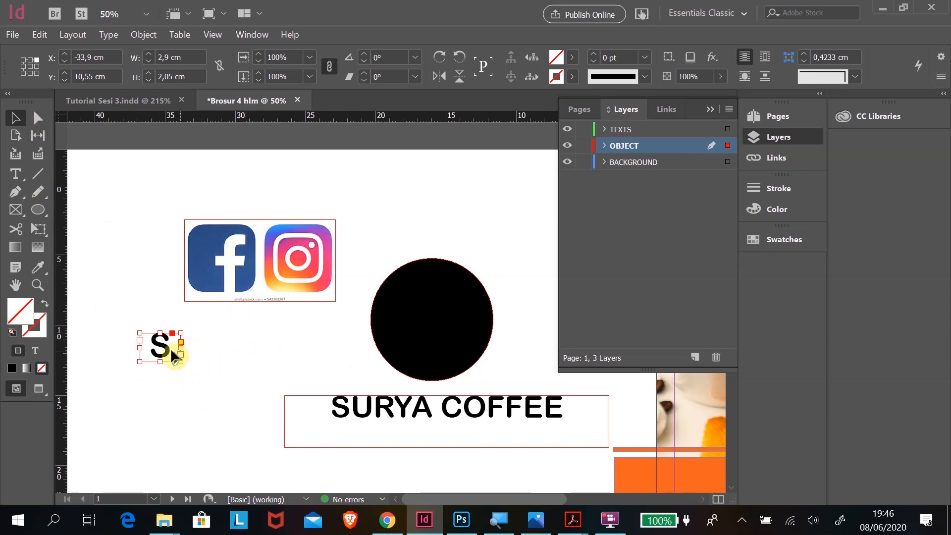
- Scale the S and its frame to about 11.9 × 8.4 cm with Free Transform, and move it below the logo picture
{"action": "left_click", "coordinate": [40, 230]}
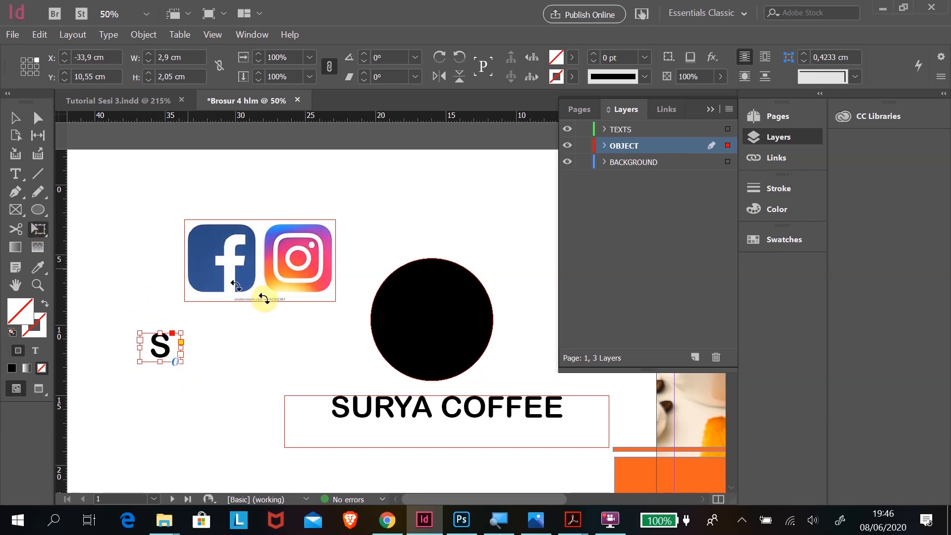
{"action": "left_click_drag", "start_coordinate": [179, 333], "coordinate": [307, 245]}
{"action": "left_click", "coordinate": [14, 121]}
{"action": "left_click_drag", "start_coordinate": [255, 331], "coordinate": [229, 407]}
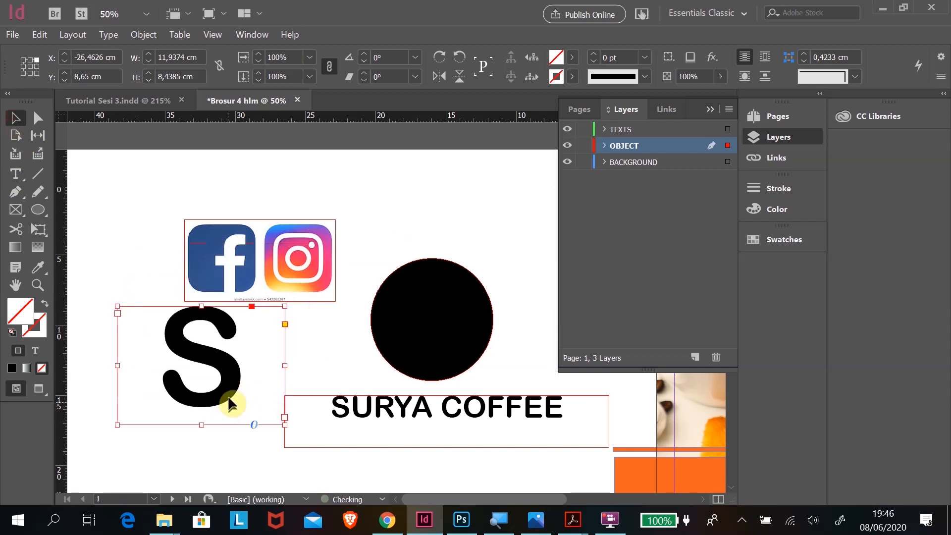
- Change the letter S's text fill from black to turquoise, RGB 0, 237, 205
{"action": "double_click", "coordinate": [226, 392]}
{"action": "double_click", "coordinate": [200, 361]}
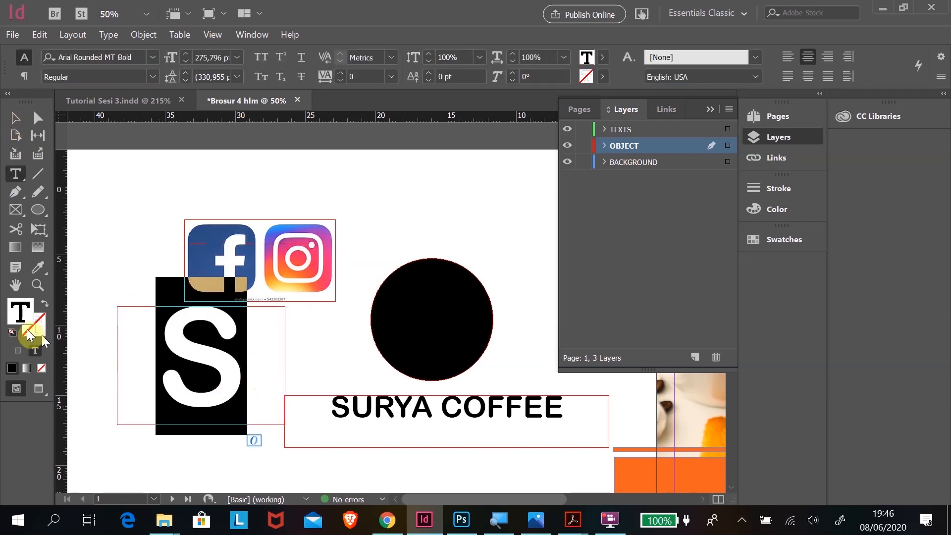
{"action": "double_click", "coordinate": [20, 317]}
{"action": "left_click", "coordinate": [536, 194]}
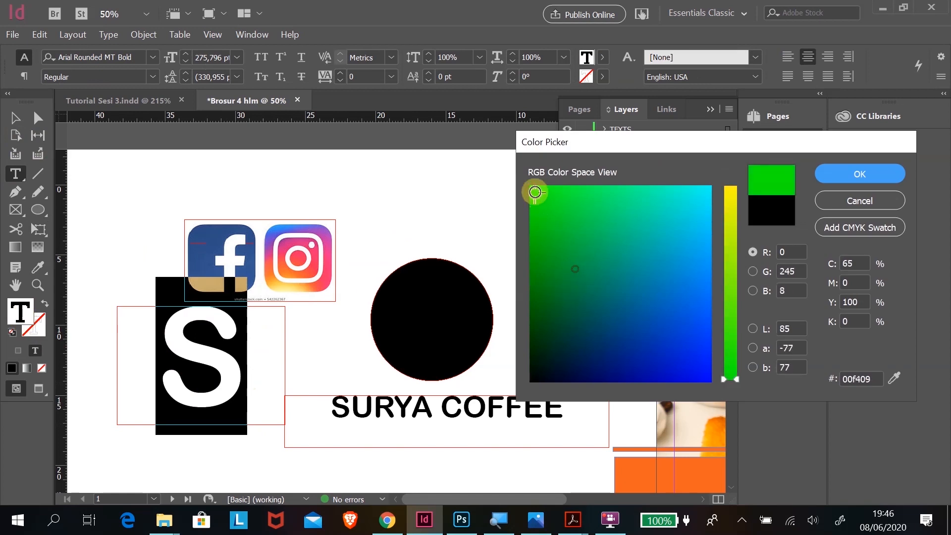
{"action": "mouse_move", "coordinate": [536, 193]}
{"action": "left_mouse_down"}
{"action": "mouse_move", "coordinate": [707, 185]}
{"action": "mouse_move", "coordinate": [676, 199]}
{"action": "left_mouse_up"}
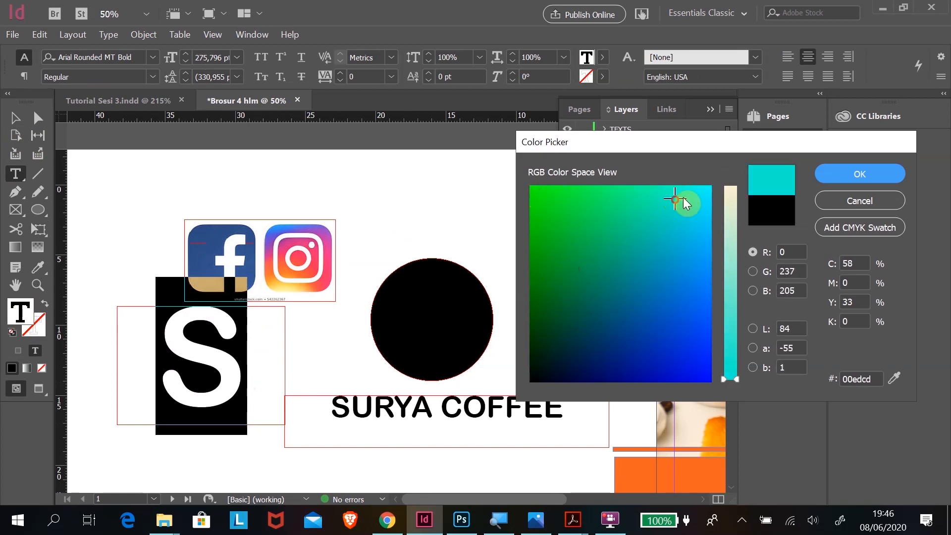
{"action": "left_click", "coordinate": [863, 175]}
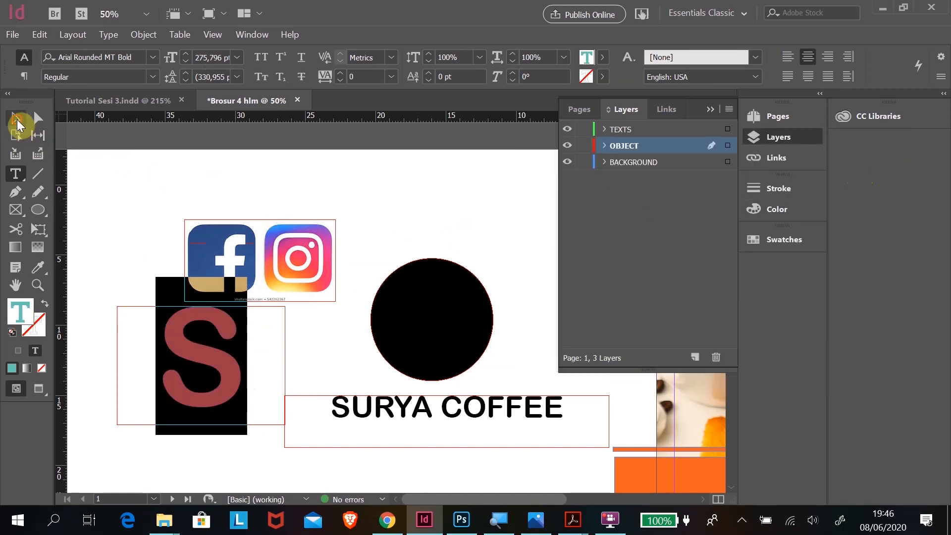
- Move the turquoise S onto the black circle and scale it with Free Transform to about 14.2 × 10.1 cm
{"action": "left_click", "coordinate": [15, 118]}
{"action": "left_click_drag", "start_coordinate": [231, 372], "coordinate": [445, 342]}
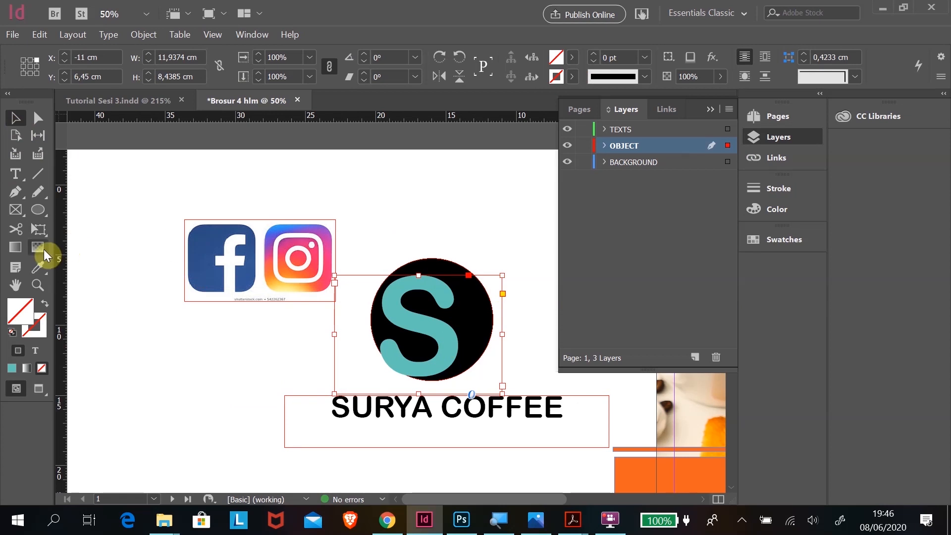
{"action": "left_click", "coordinate": [38, 229]}
{"action": "left_click_drag", "start_coordinate": [502, 274], "coordinate": [523, 264]}
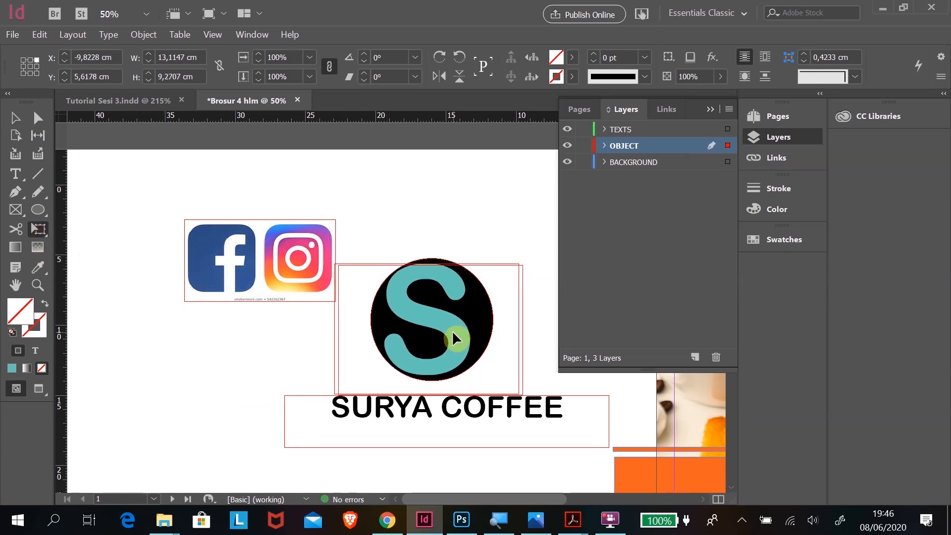
{"action": "left_click_drag", "start_coordinate": [452, 334], "coordinate": [452, 333]}
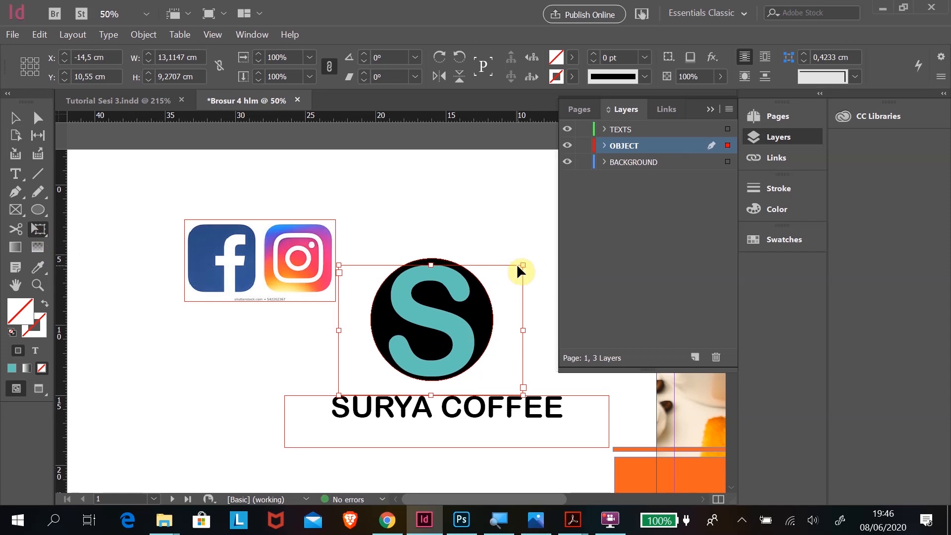
{"action": "left_click_drag", "start_coordinate": [468, 341], "coordinate": [462, 348]}
{"action": "left_click_drag", "start_coordinate": [517, 271], "coordinate": [534, 261]}
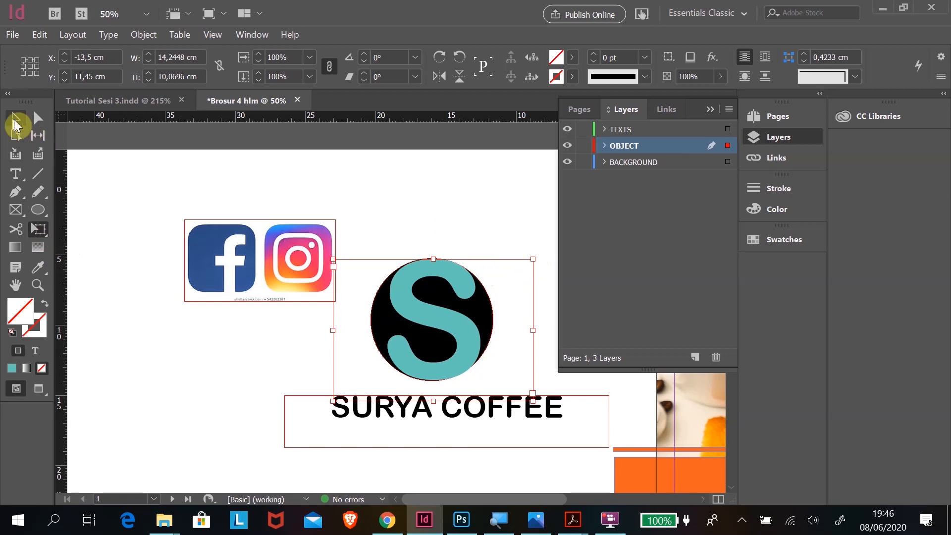
- Scale the S frame to about 15 × 10.6 cm so the letter spans the circle's full height, and deselect it
{"action": "left_click", "coordinate": [19, 121]}
{"action": "left_click", "coordinate": [421, 316]}
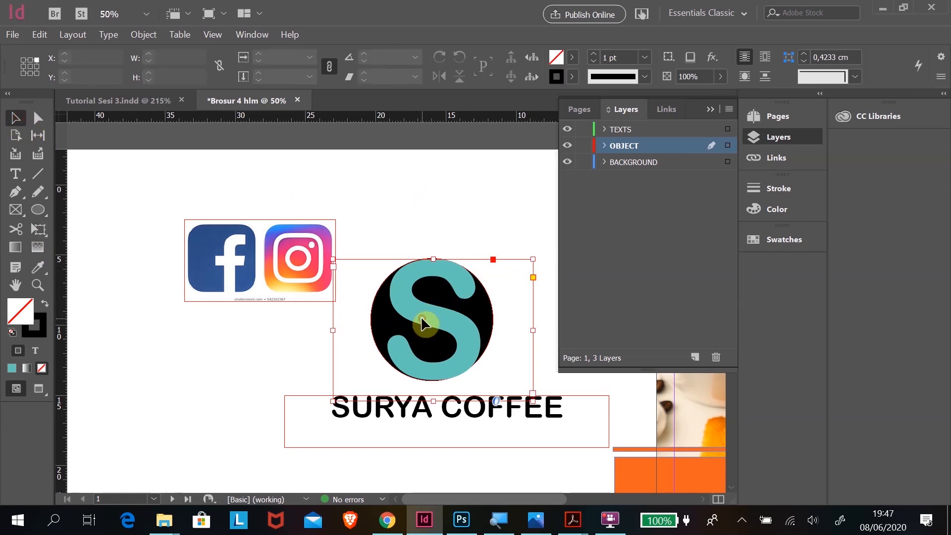
{"action": "left_click_drag", "start_coordinate": [332, 263], "coordinate": [330, 257]}
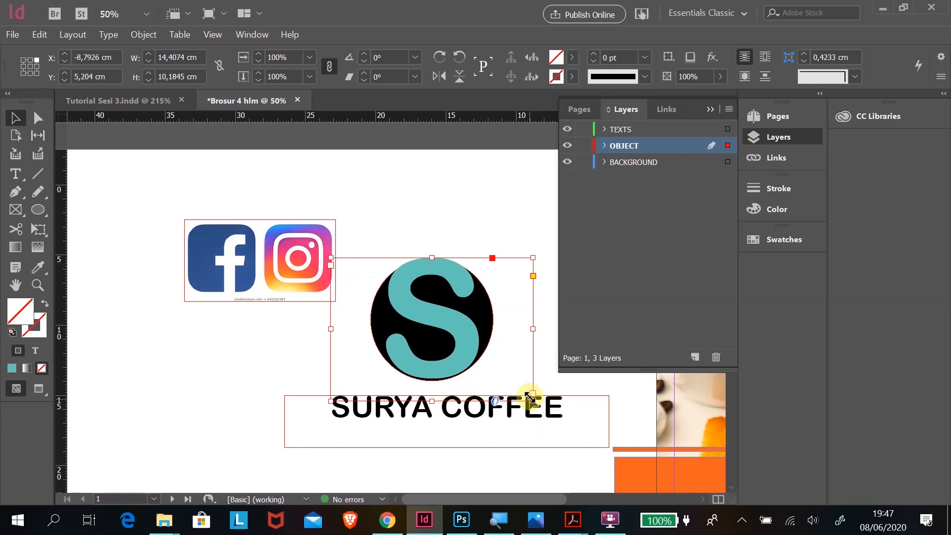
{"action": "left_click_drag", "start_coordinate": [533, 400], "coordinate": [537, 403]}
{"action": "key", "text": "e"}
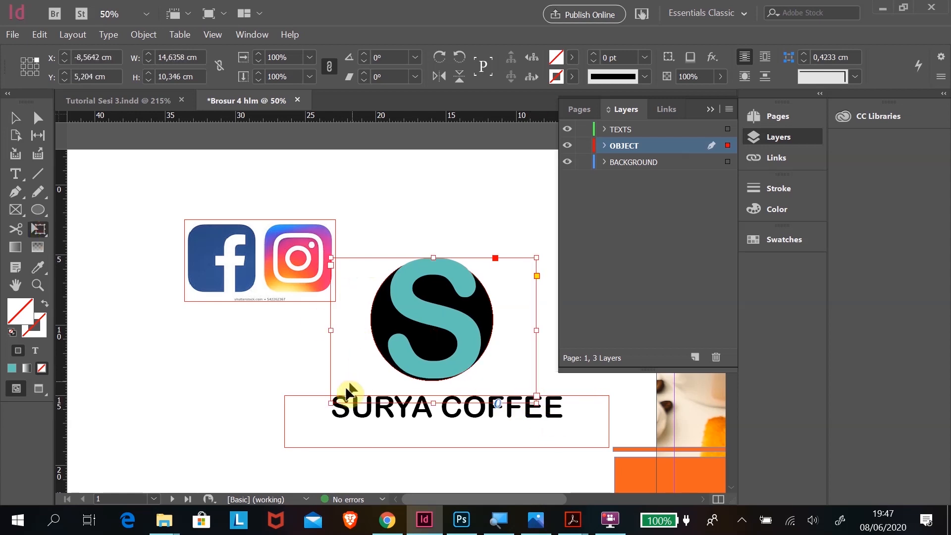
{"action": "left_click_drag", "start_coordinate": [326, 404], "coordinate": [324, 404]}
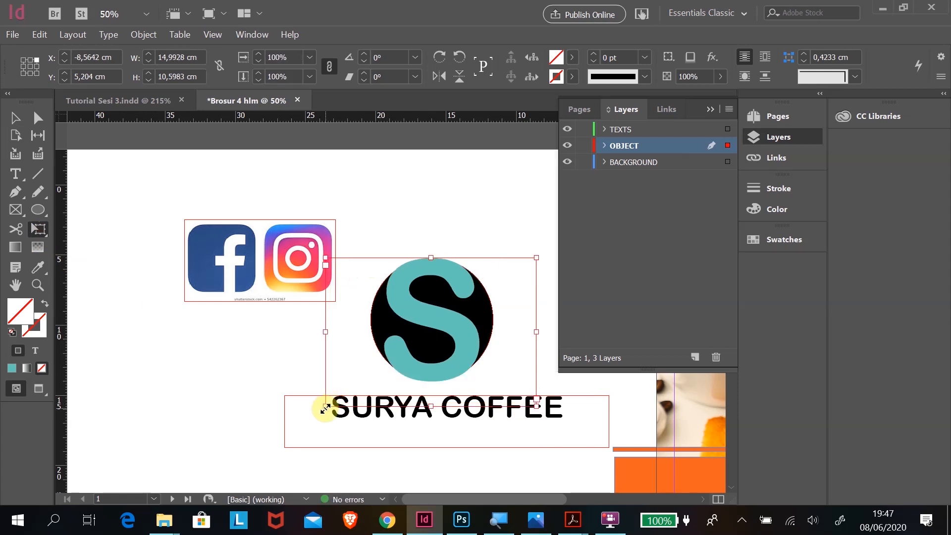
{"action": "left_click", "coordinate": [15, 118]}
{"action": "left_click", "coordinate": [343, 184]}
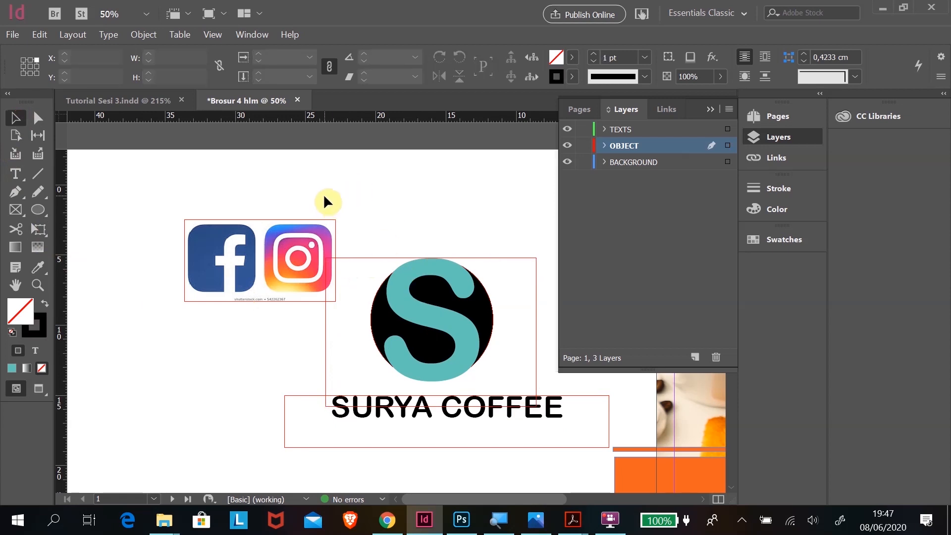
- Draw a circle about 5.3 cm in diameter in the empty area below the social media icons and fill it black
{"action": "scroll", "coordinate": [314, 201], "scroll_direction": "down", "scroll_amount": 4}
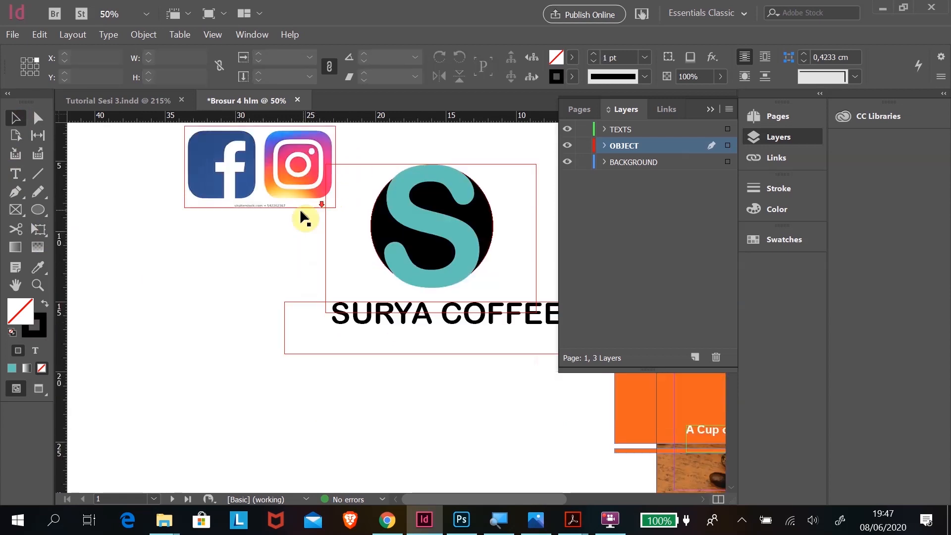
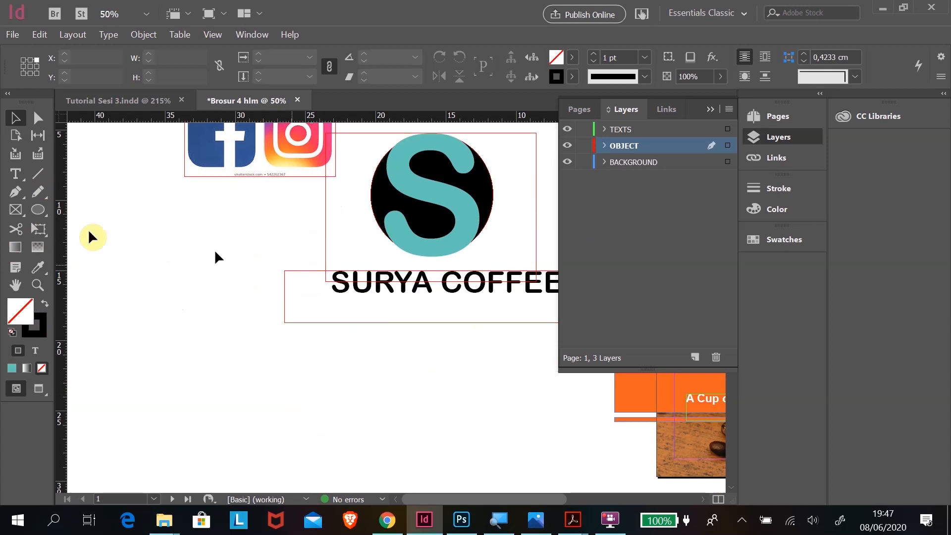
{"action": "left_click", "coordinate": [36, 211]}
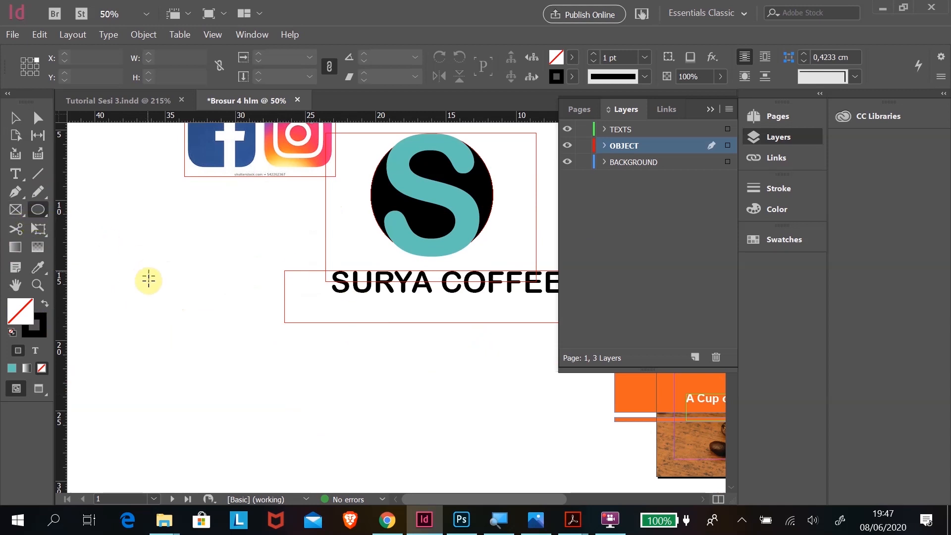
{"action": "left_click_drag", "start_coordinate": [121, 293], "coordinate": [194, 367]}
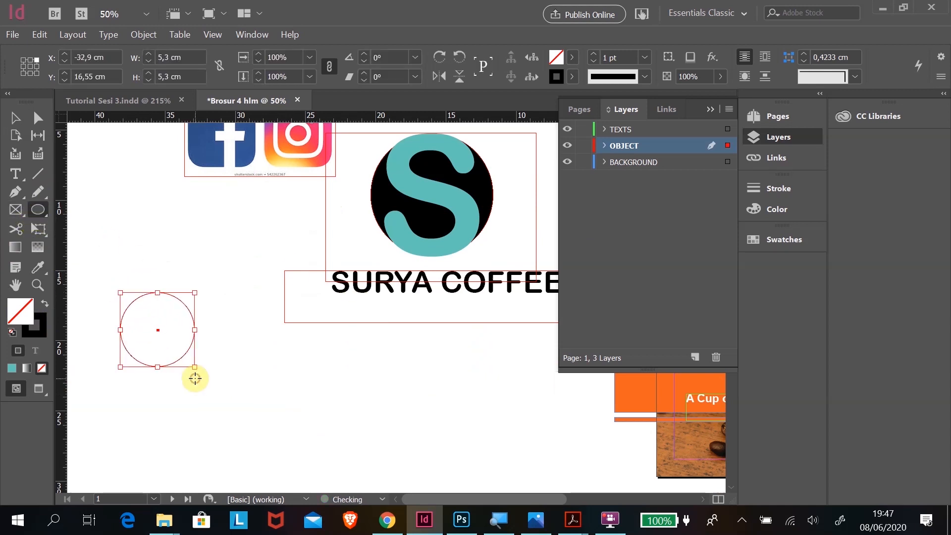
{"action": "left_click", "coordinate": [45, 302]}
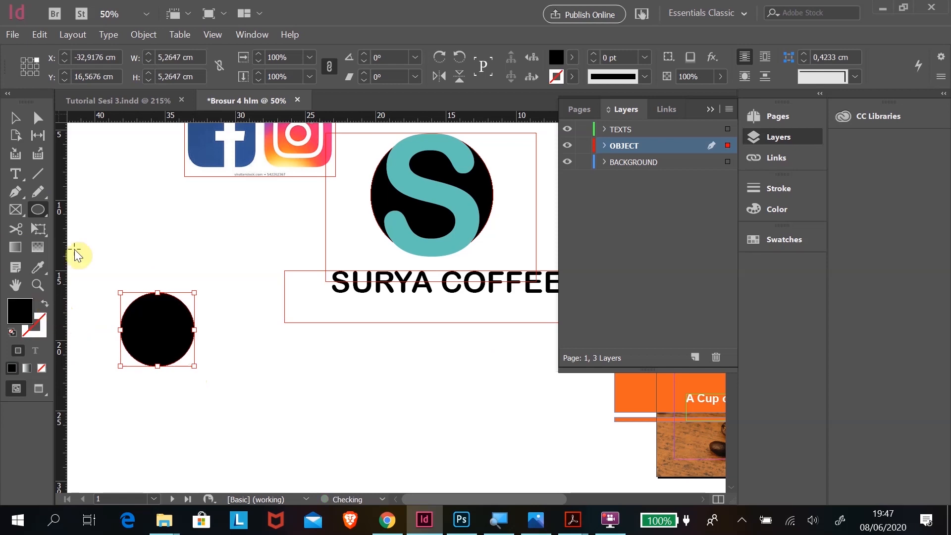
- Draw a black-filled square about 3.4 cm wide near the small circle and rotate it -45° into a diamond
{"action": "left_click_drag", "start_coordinate": [46, 218], "coordinate": [94, 224]}
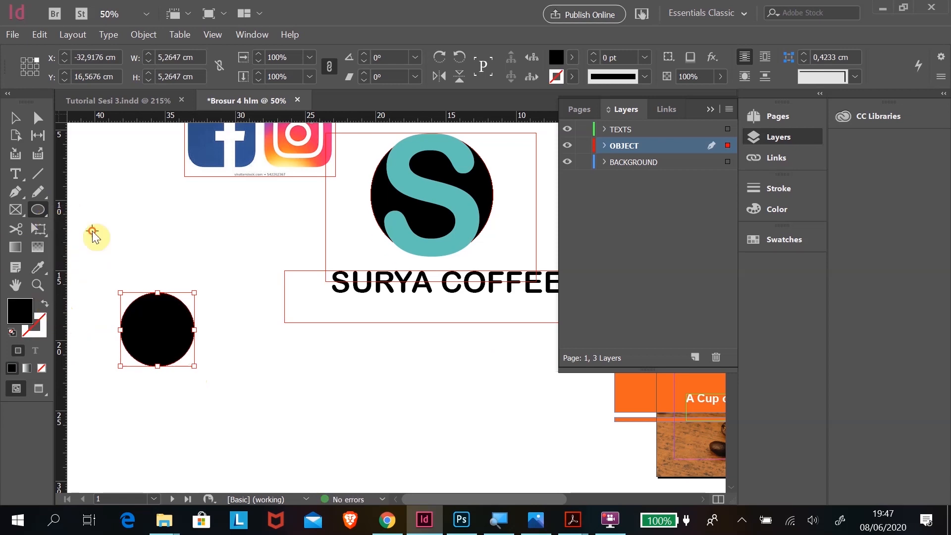
{"action": "left_click_drag", "start_coordinate": [254, 381], "coordinate": [302, 429]}
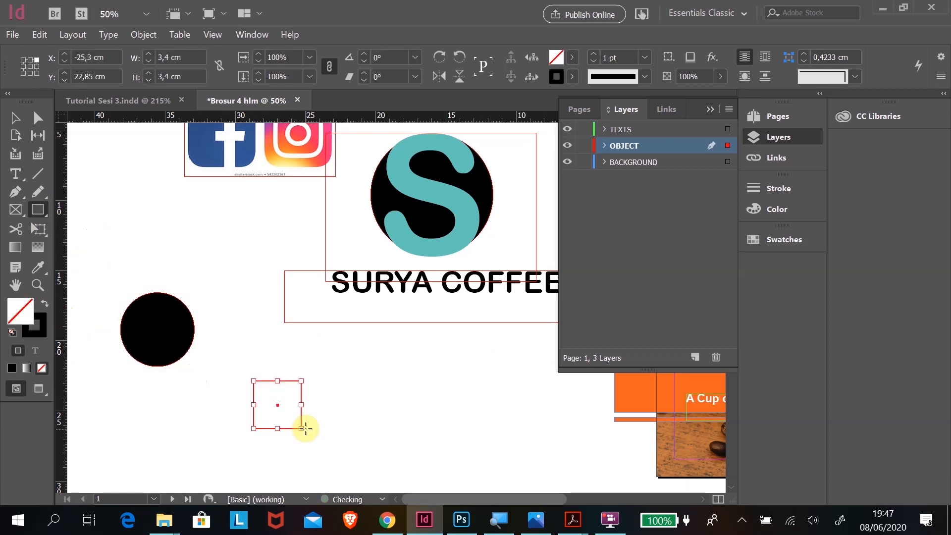
{"action": "left_click", "coordinate": [46, 304]}
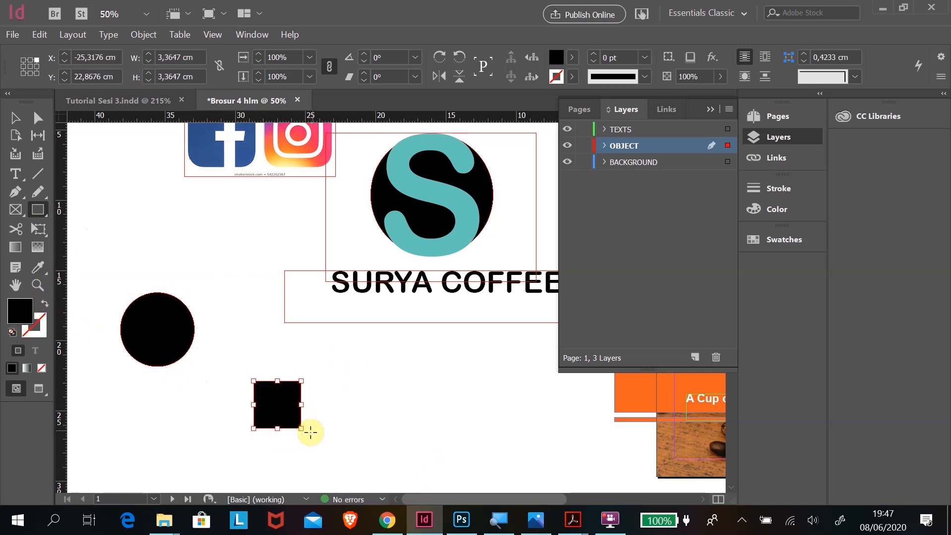
{"action": "left_click", "coordinate": [38, 237]}
{"action": "left_click_drag", "start_coordinate": [333, 452], "coordinate": [278, 459]}
{"action": "left_click", "coordinate": [15, 117]}
{"action": "left_click", "coordinate": [360, 371]}
- Fill the diamond with orange-red and move it so it overlaps the upper part of the small black circle
{"action": "left_click", "coordinate": [278, 399]}
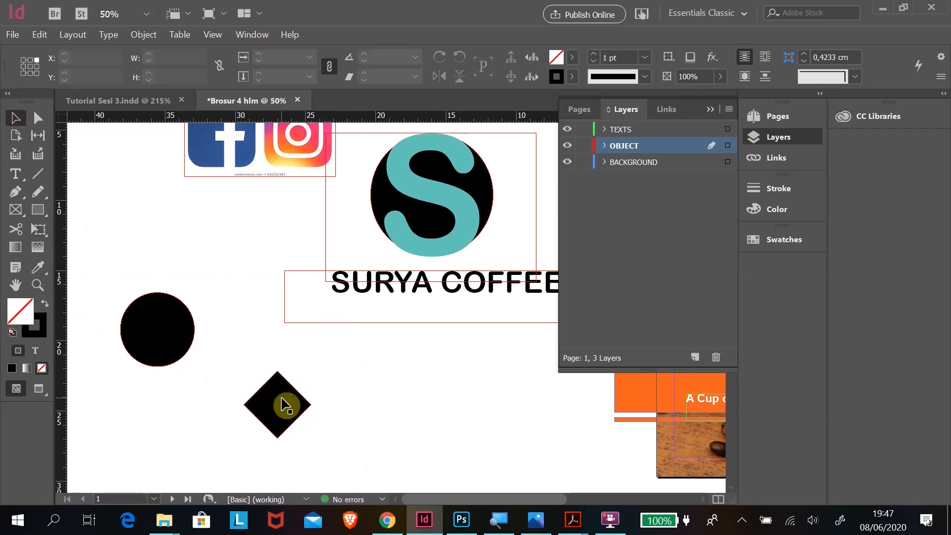
{"action": "double_click", "coordinate": [25, 324]}
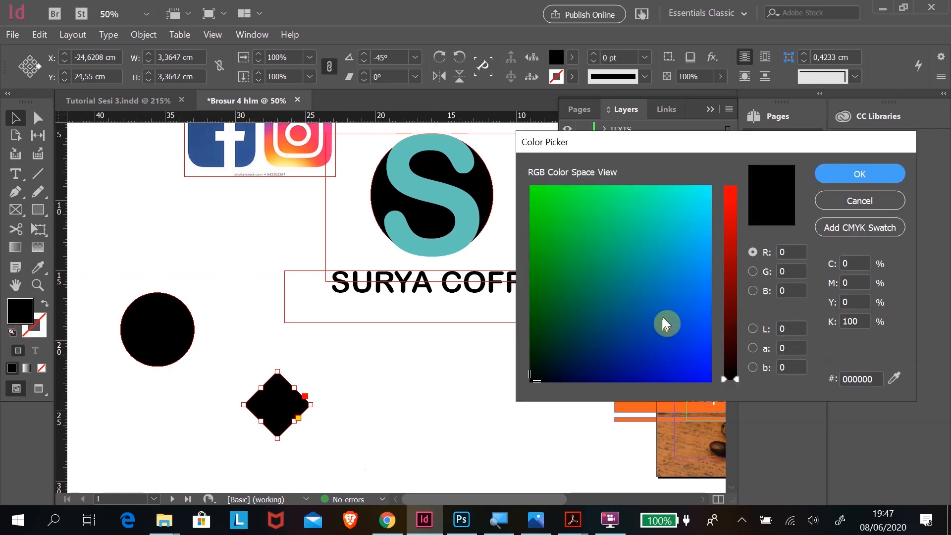
{"action": "left_click", "coordinate": [664, 300]}
{"action": "left_click_drag", "start_coordinate": [730, 218], "coordinate": [717, 194]}
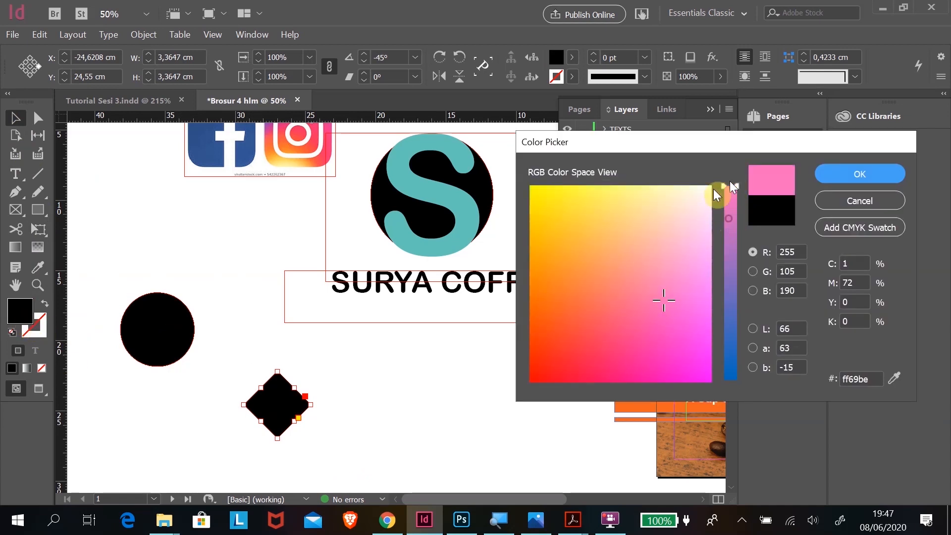
{"action": "left_click", "coordinate": [569, 342]}
{"action": "left_click", "coordinate": [842, 177]}
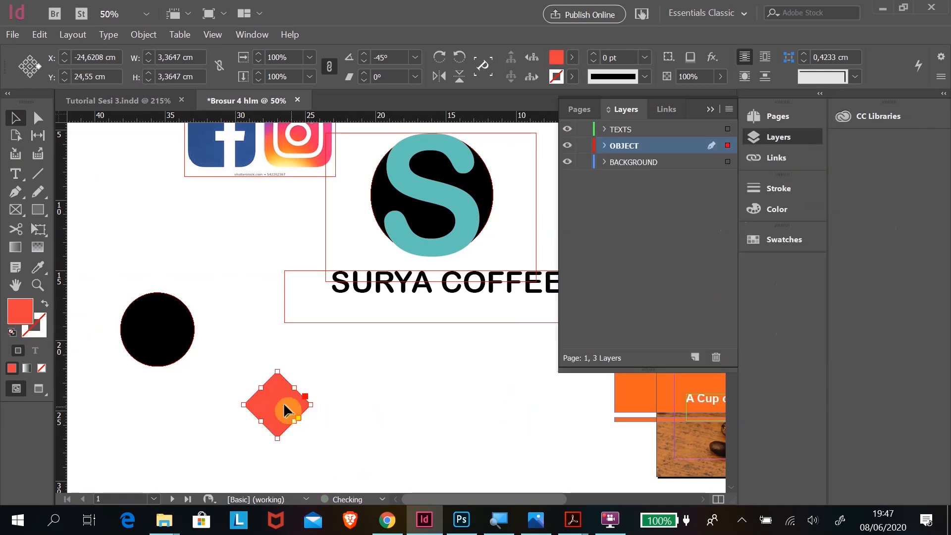
{"action": "left_click_drag", "start_coordinate": [284, 402], "coordinate": [164, 287]}
{"action": "left_click", "coordinate": [251, 367]}
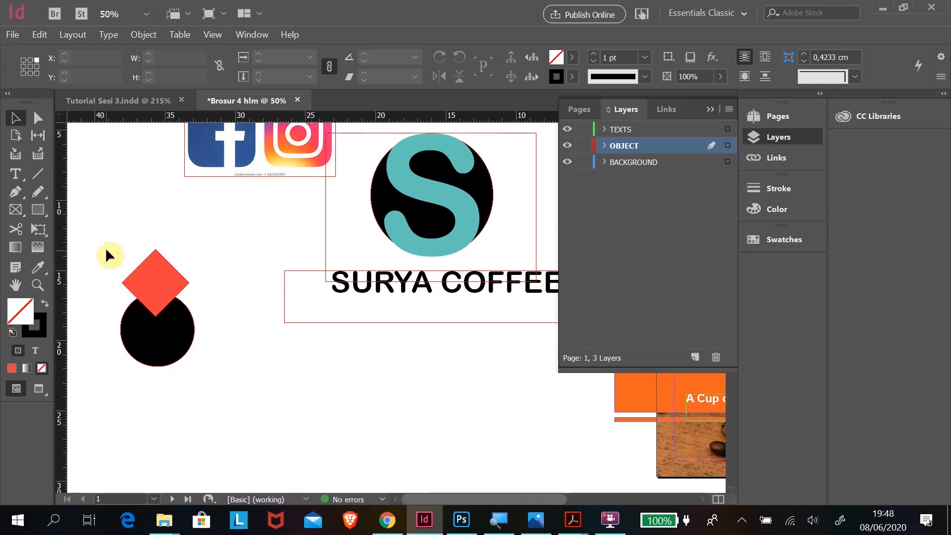
- Select the diamond and small circle together and look through the Pathfinder commands available for them
{"action": "left_click_drag", "start_coordinate": [108, 239], "coordinate": [213, 367]}
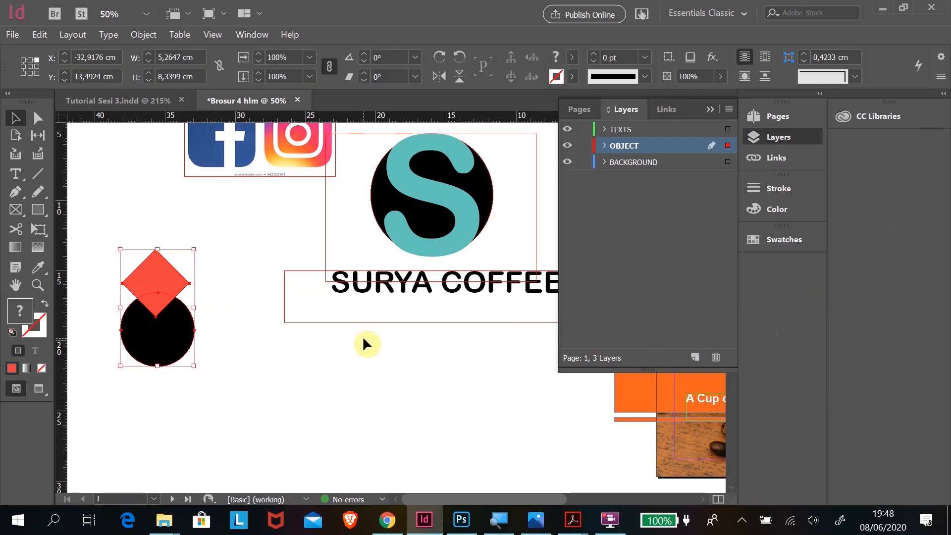
{"action": "left_click", "coordinate": [144, 35]}
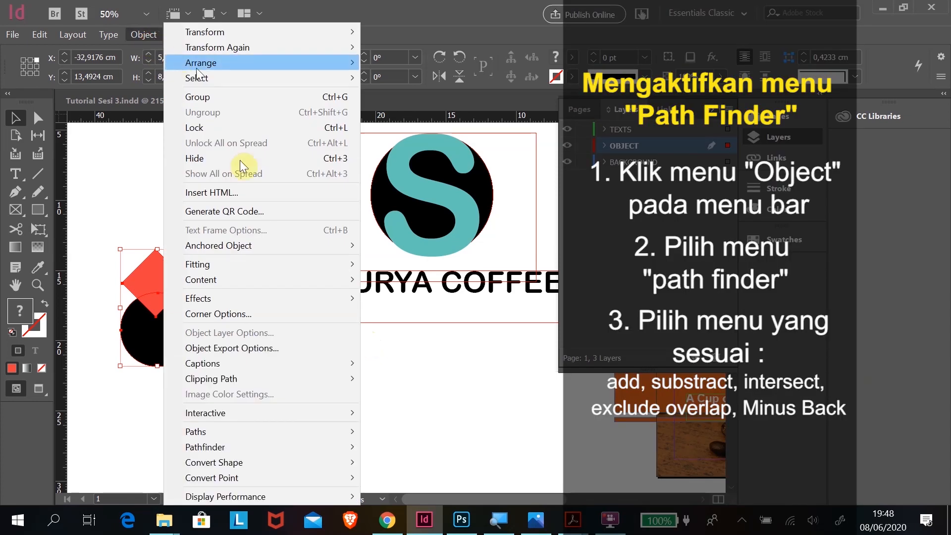
{"action": "mouse_move", "coordinate": [218, 448]}
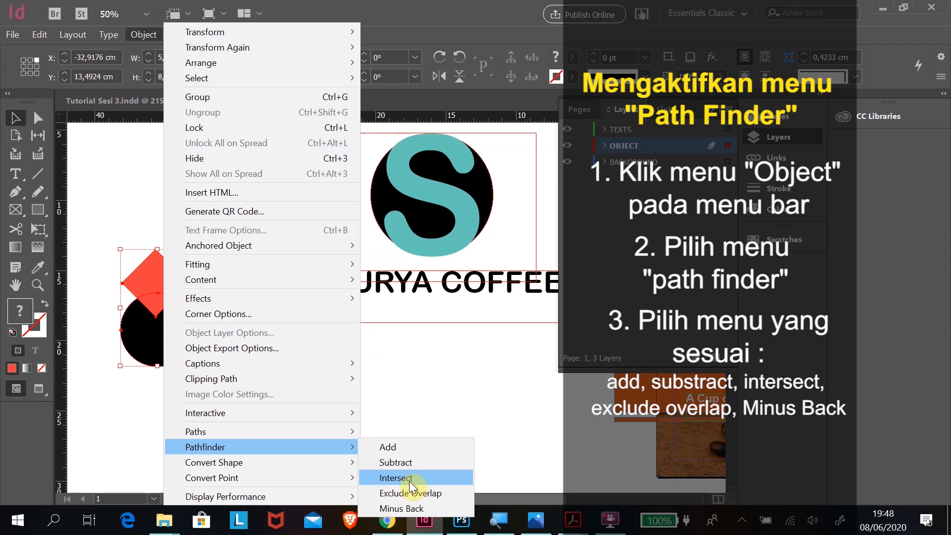
{"action": "left_click", "coordinate": [533, 440]}
{"action": "left_click", "coordinate": [256, 445]}
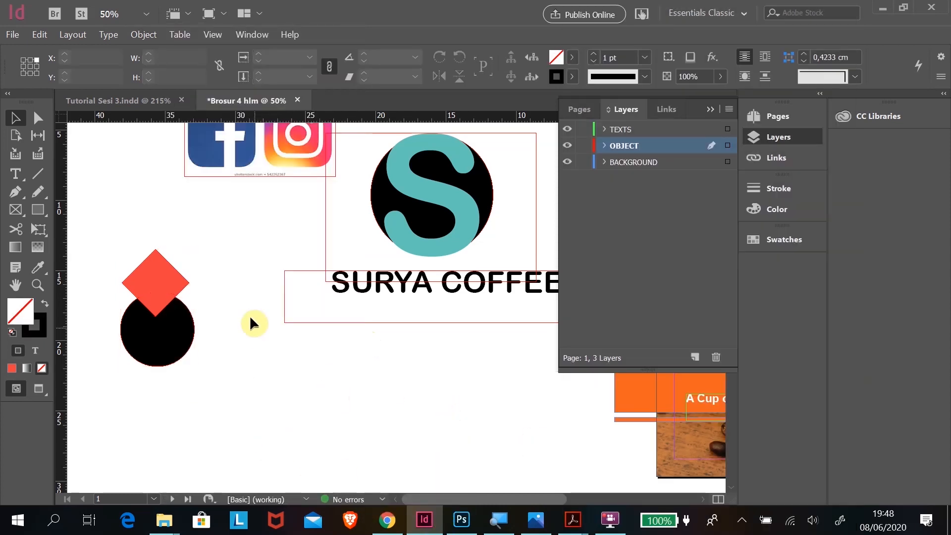
- Move the diamond and small circle together below the SURYA COFFEE text and display the Pathfinder options in their properties
{"action": "left_click_drag", "start_coordinate": [111, 252], "coordinate": [206, 384]}
{"action": "left_click_drag", "start_coordinate": [170, 282], "coordinate": [501, 362]}
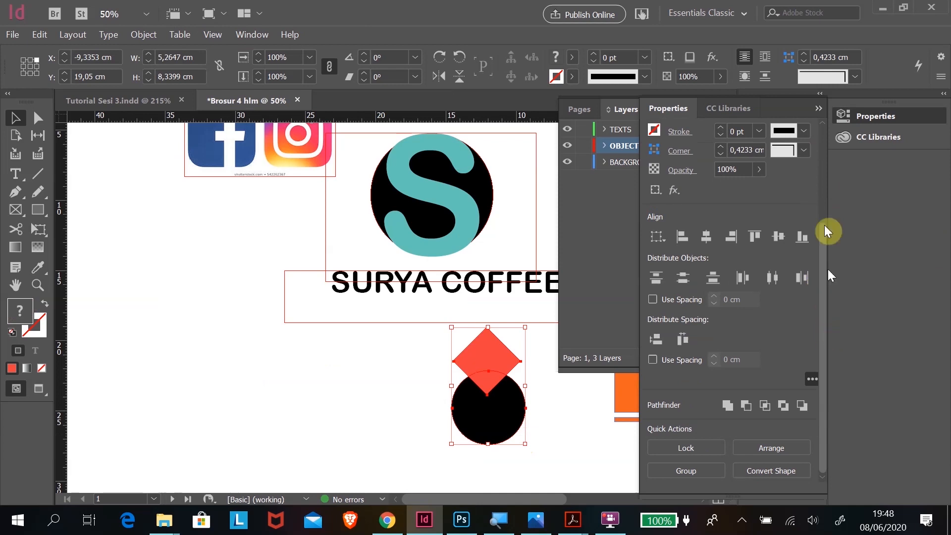
{"action": "left_click_drag", "start_coordinate": [828, 269], "coordinate": [819, 129]}
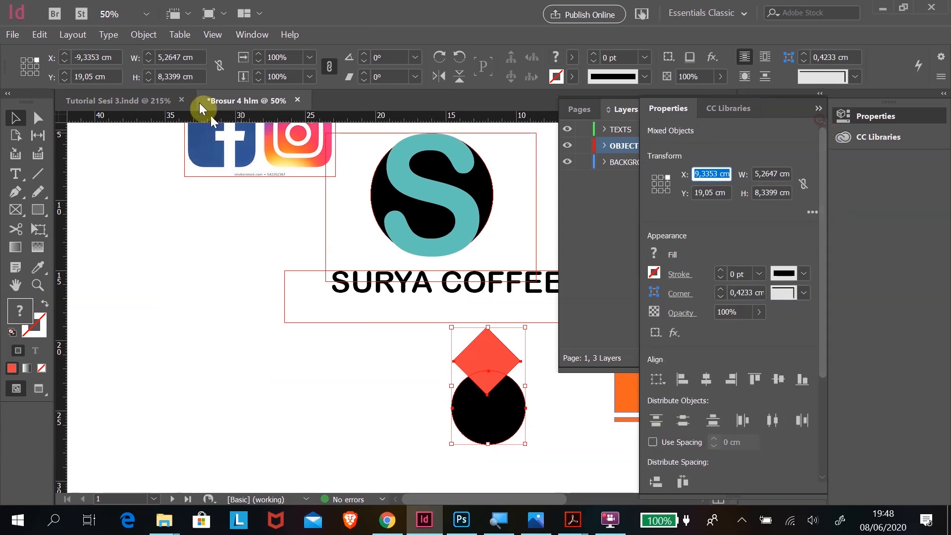
{"action": "left_click_drag", "start_coordinate": [426, 347], "coordinate": [534, 436]}
{"action": "scroll", "coordinate": [721, 392], "scroll_direction": "down", "scroll_amount": 3}
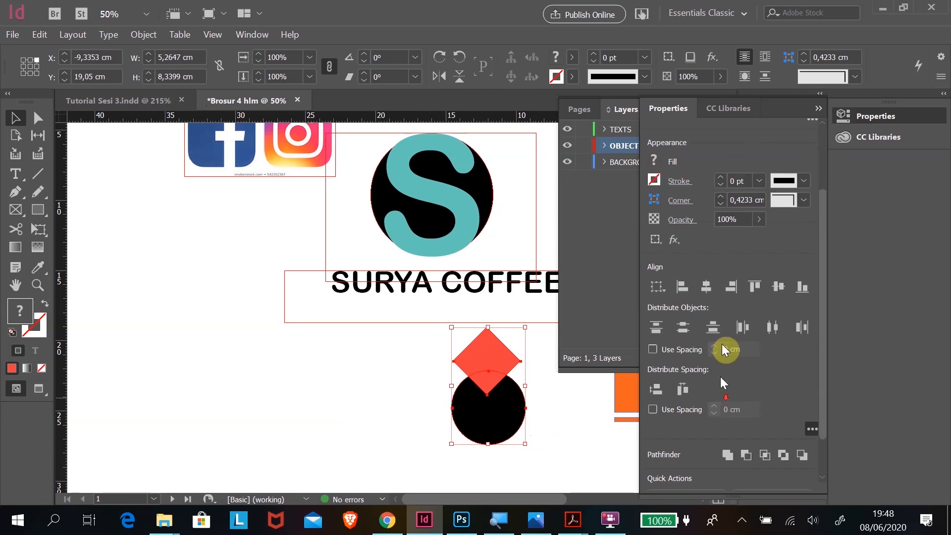
{"action": "left_click", "coordinate": [250, 34]}
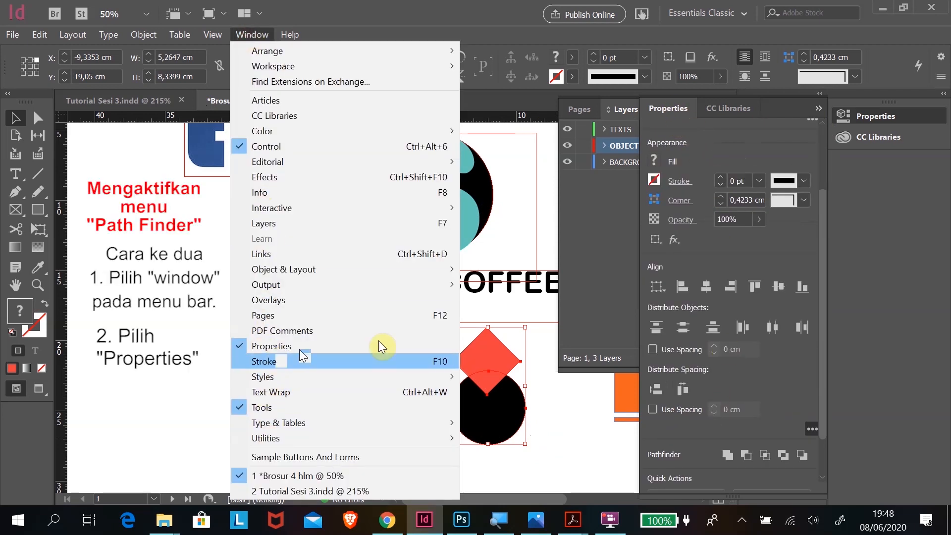
{"action": "left_click_drag", "start_coordinate": [825, 195], "coordinate": [825, 240]}
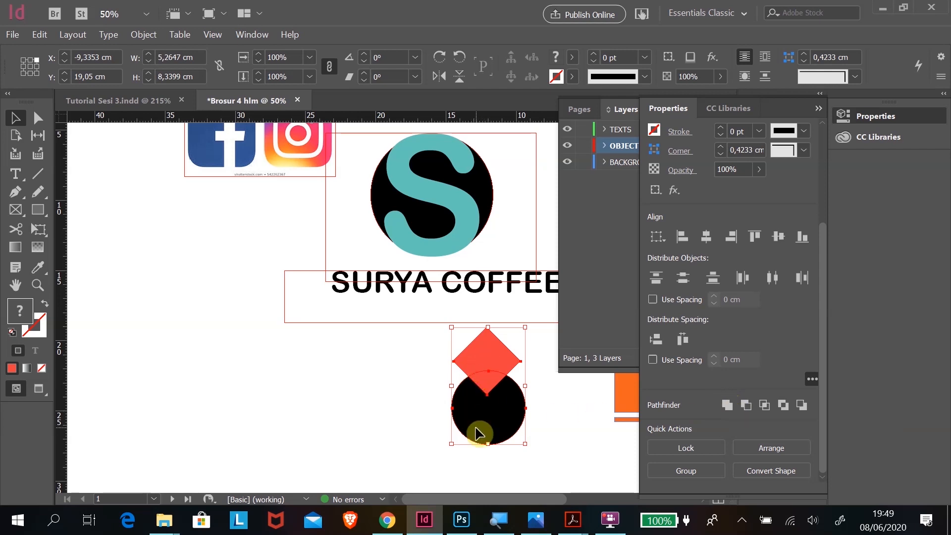
- Try merging the diamond and small circle into one shape with the Pathfinder Add command, and undo it
{"action": "left_click", "coordinate": [725, 406]}
{"action": "left_click", "coordinate": [528, 443]}
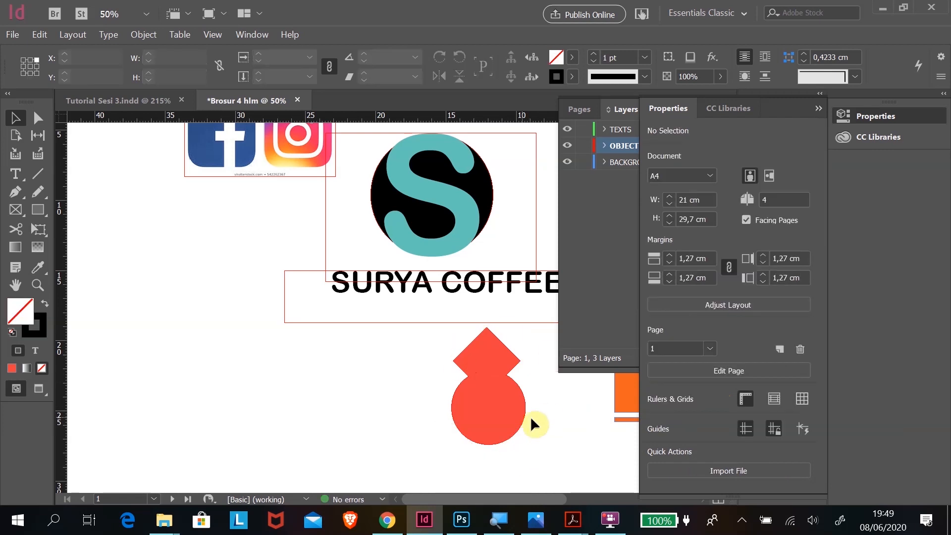
{"action": "key", "text": "ctrl+z"}
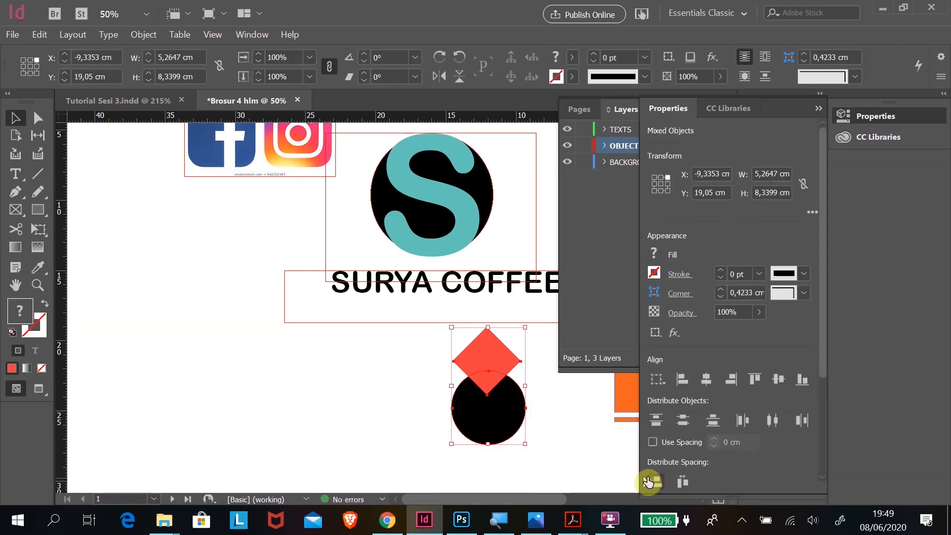
- Try cutting the diamond out of the small circle with the Pathfinder Subtract command, and undo it
{"action": "left_click_drag", "start_coordinate": [823, 336], "coordinate": [811, 454]}
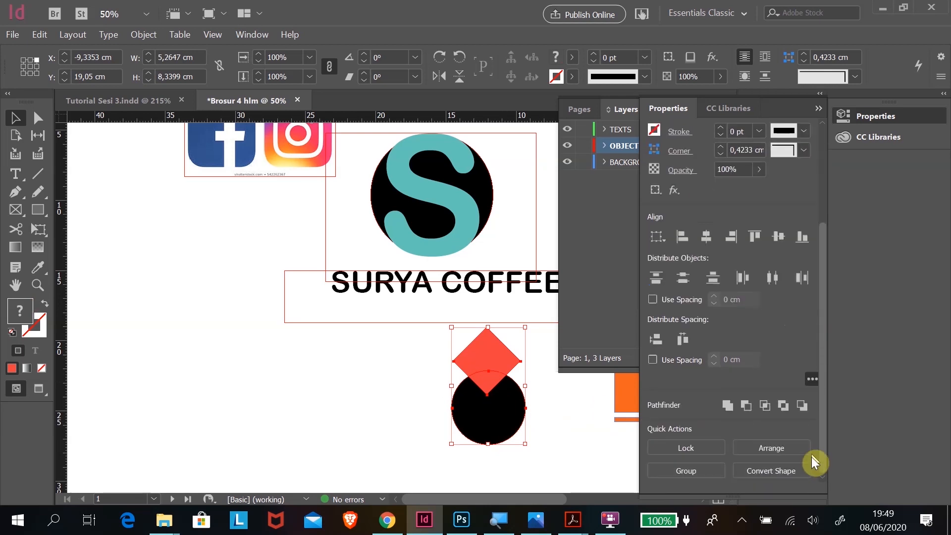
{"action": "left_click", "coordinate": [746, 409]}
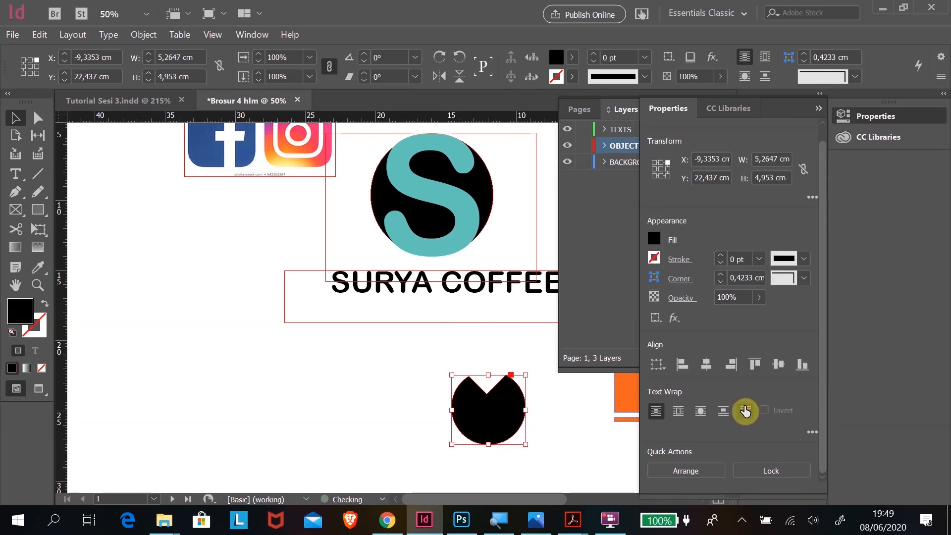
{"action": "key", "text": "ctrl+z"}
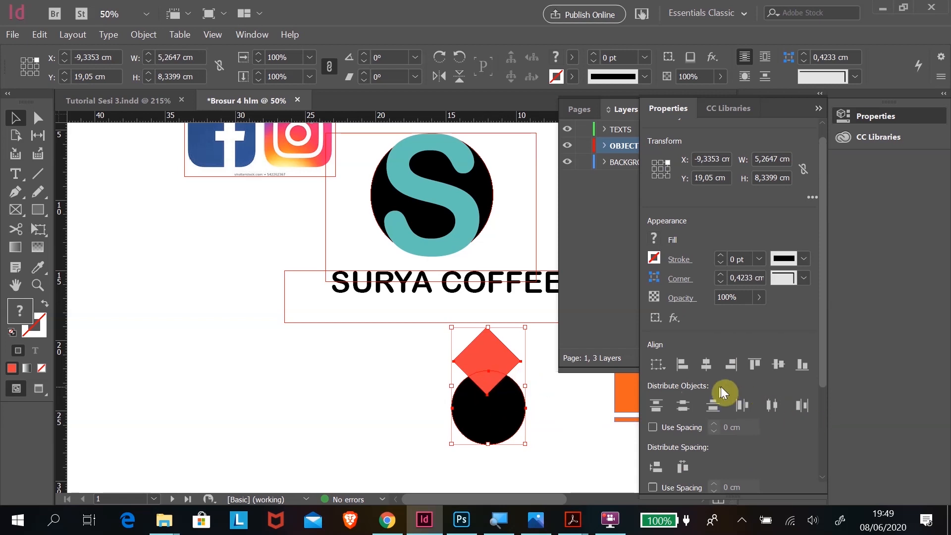
- Try keeping only the overlap of the diamond and small circle with Pathfinder Intersect, and undo it
{"action": "scroll", "coordinate": [784, 413], "scroll_direction": "down", "scroll_amount": 4}
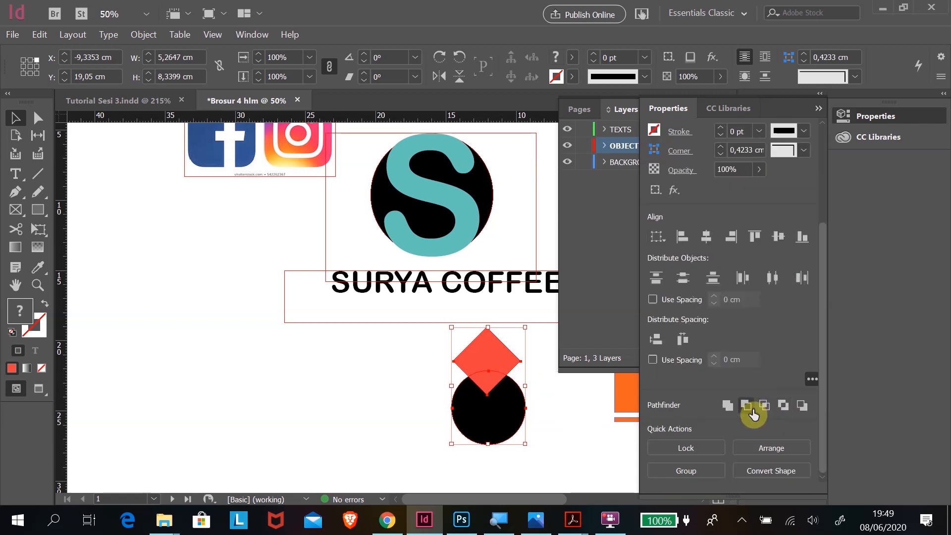
{"action": "left_click", "coordinate": [766, 406]}
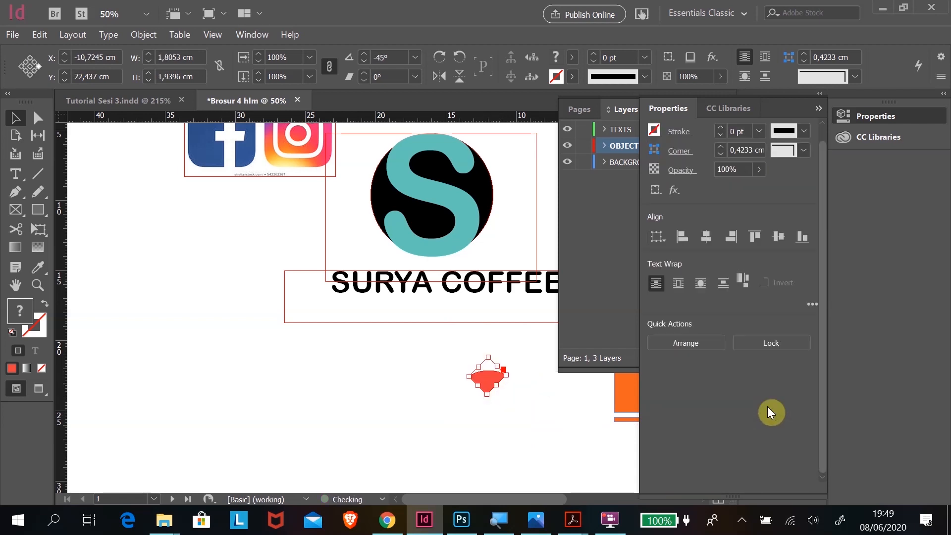
{"action": "key", "text": "ctrl+z"}
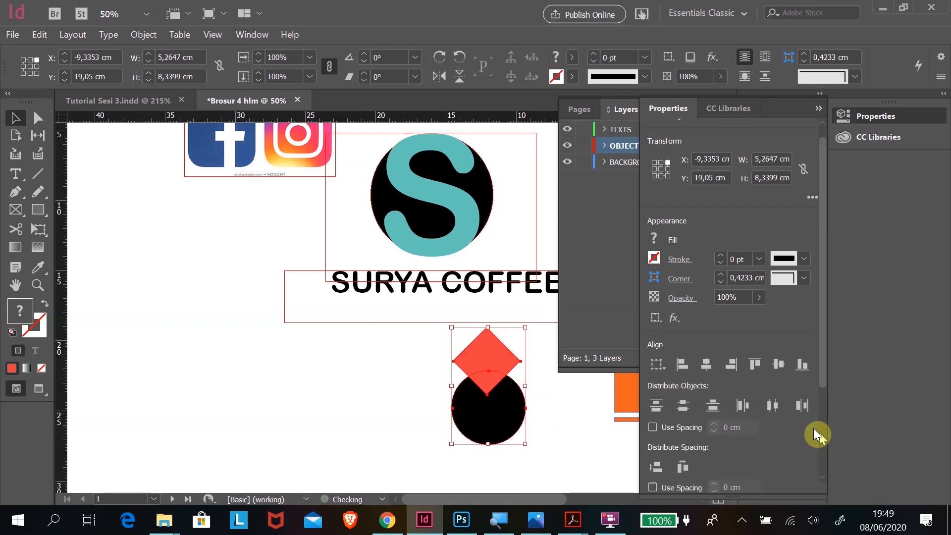
- Try the Pathfinder Exclude Overlap command on the diamond and small circle, and undo it
{"action": "scroll", "coordinate": [691, 476], "scroll_direction": "down", "scroll_amount": 3}
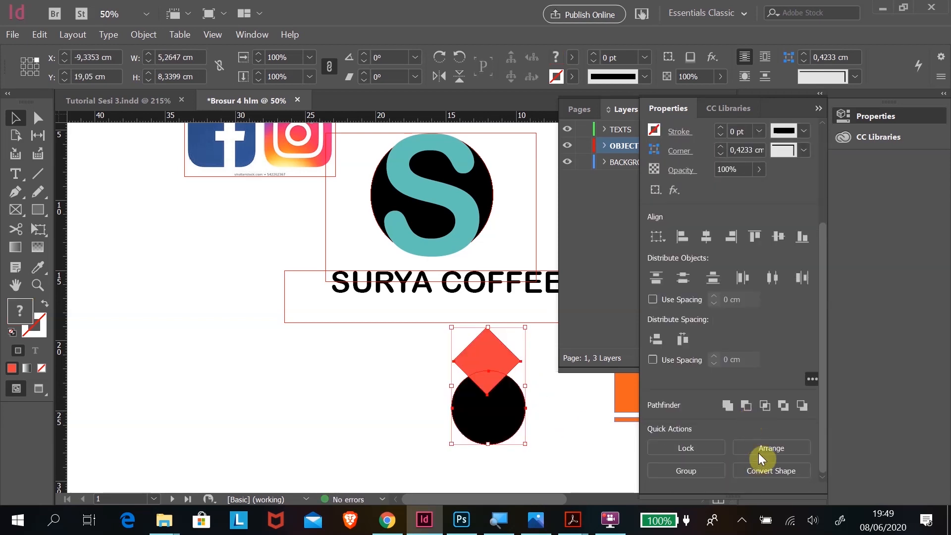
{"action": "left_click", "coordinate": [783, 406]}
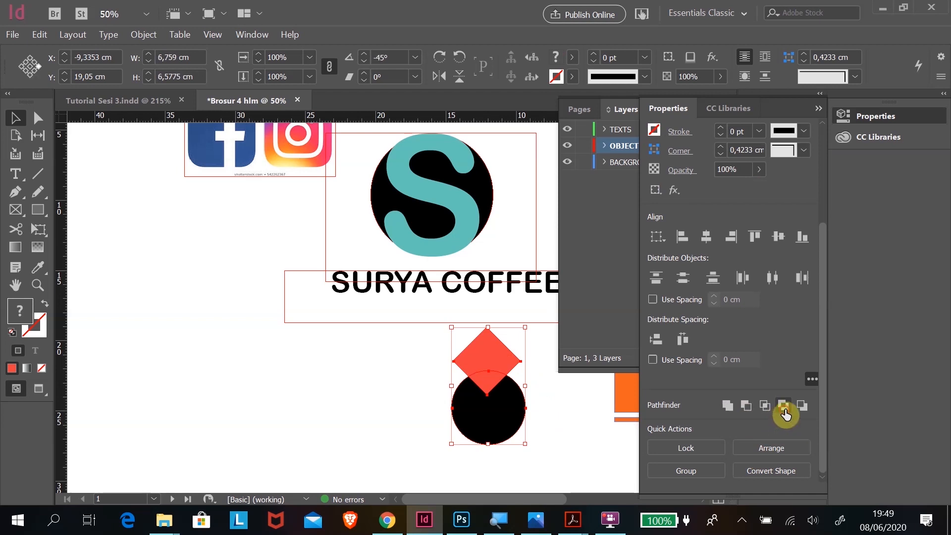
{"action": "key", "text": "ctrl+z"}
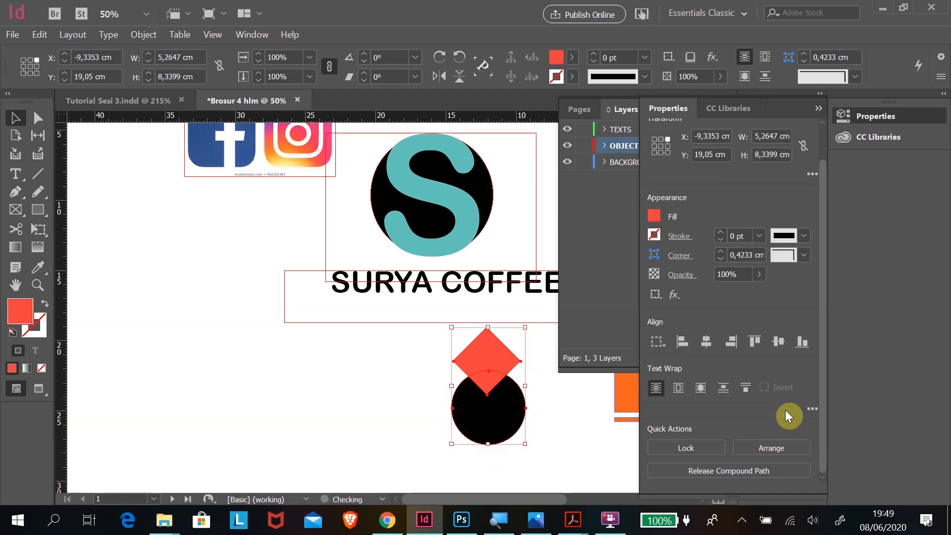
- Try cutting the small circle out of the diamond with Pathfinder Minus Back, undo it, and deselect both shapes
{"action": "scroll", "coordinate": [783, 421], "scroll_direction": "down", "scroll_amount": 3}
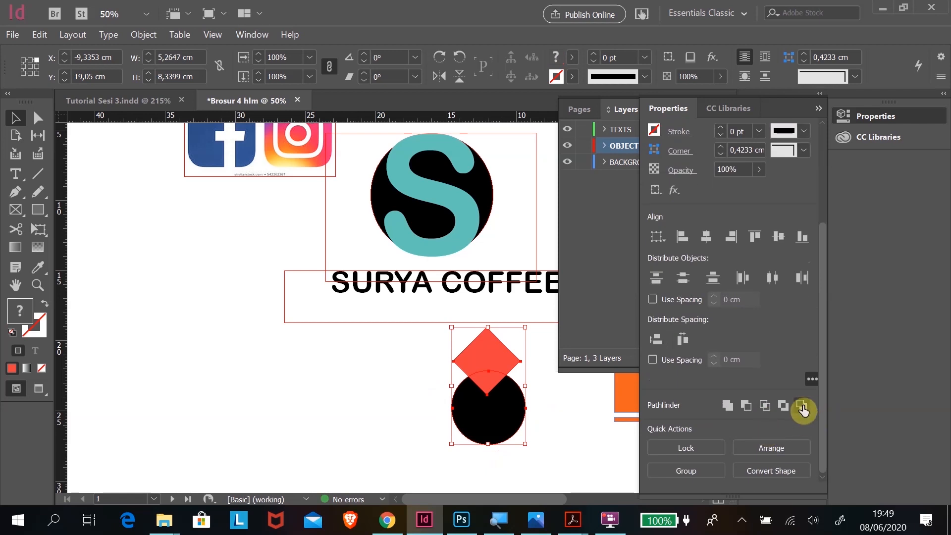
{"action": "left_click", "coordinate": [803, 407]}
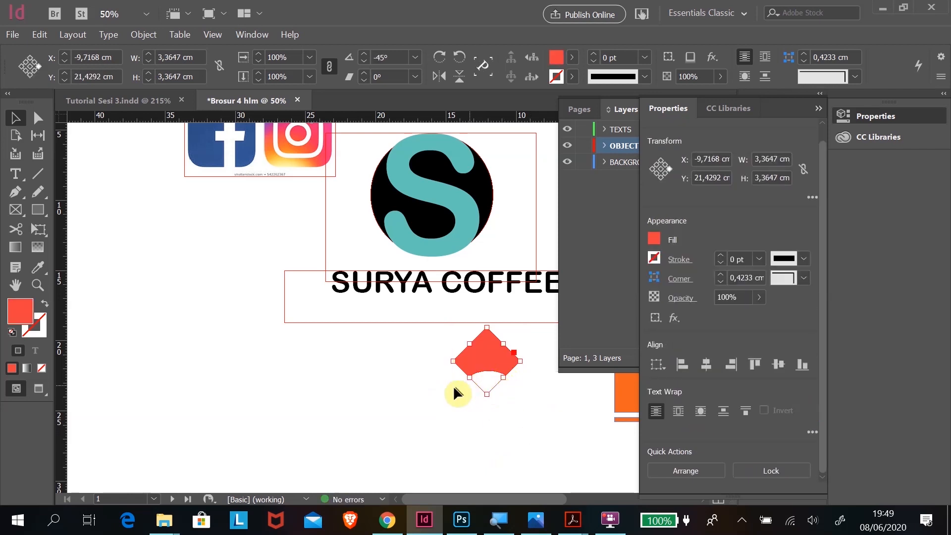
{"action": "key", "text": "ctrl+z"}
{"action": "left_click", "coordinate": [552, 453]}
- Examine the white letter f cut into the blue Facebook icon up close and return to the whole spread
{"action": "scroll", "coordinate": [347, 373], "scroll_direction": "up", "scroll_amount": 3}
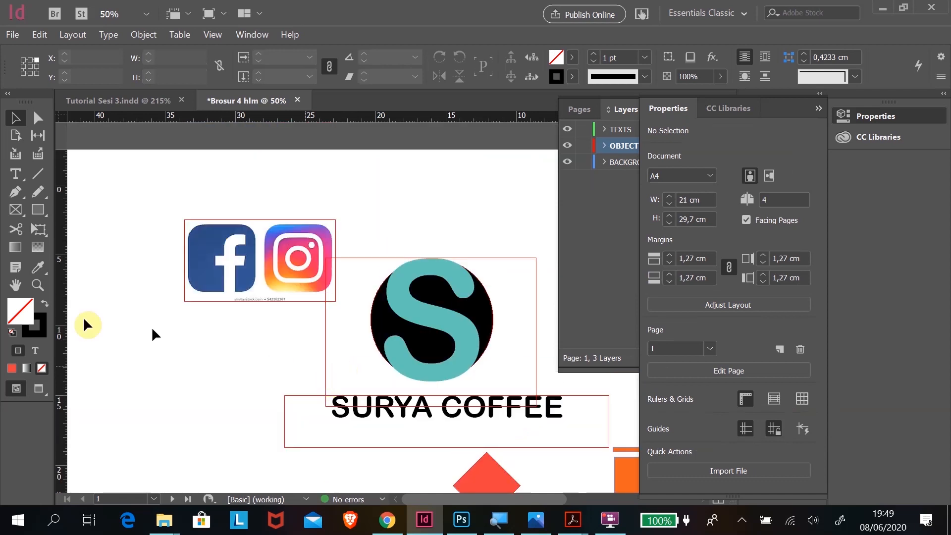
{"action": "left_click", "coordinate": [39, 292]}
{"action": "left_click_drag", "start_coordinate": [184, 208], "coordinate": [272, 310]}
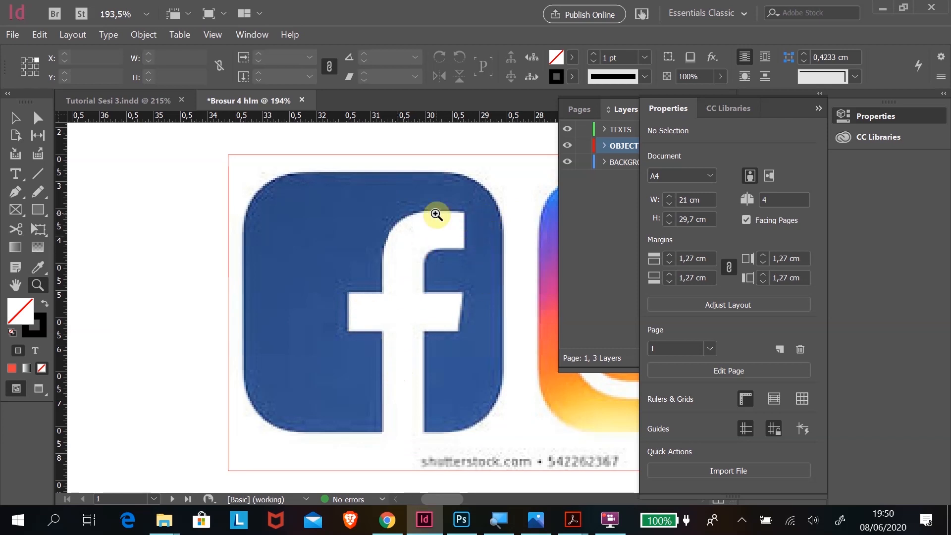
{"action": "left_click", "coordinate": [407, 296], "text": "alt"}
{"action": "left_click", "coordinate": [408, 295], "text": "alt"}
{"action": "left_click", "coordinate": [407, 295], "text": "alt"}
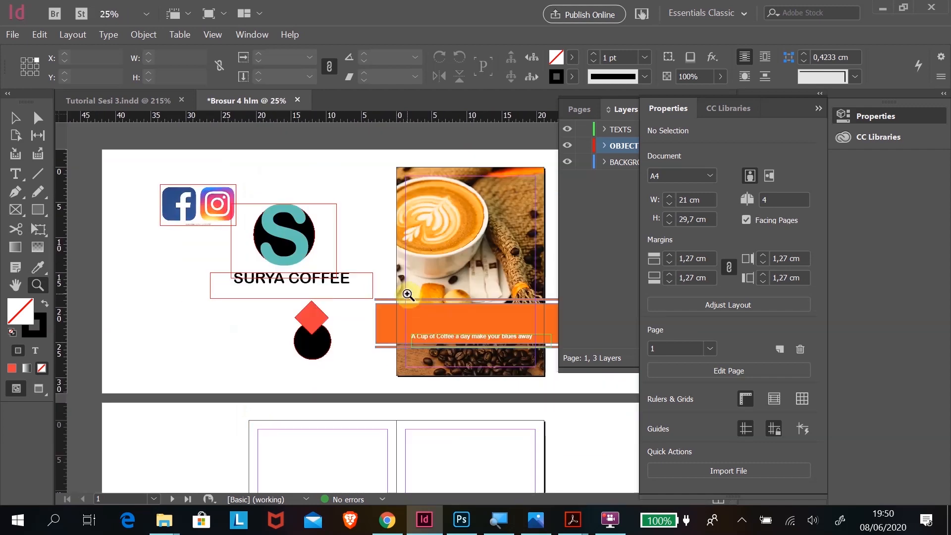
- Examine the turquoise S over the black circle up close and select its text frame to compare with the icon
{"action": "left_click", "coordinate": [15, 117]}
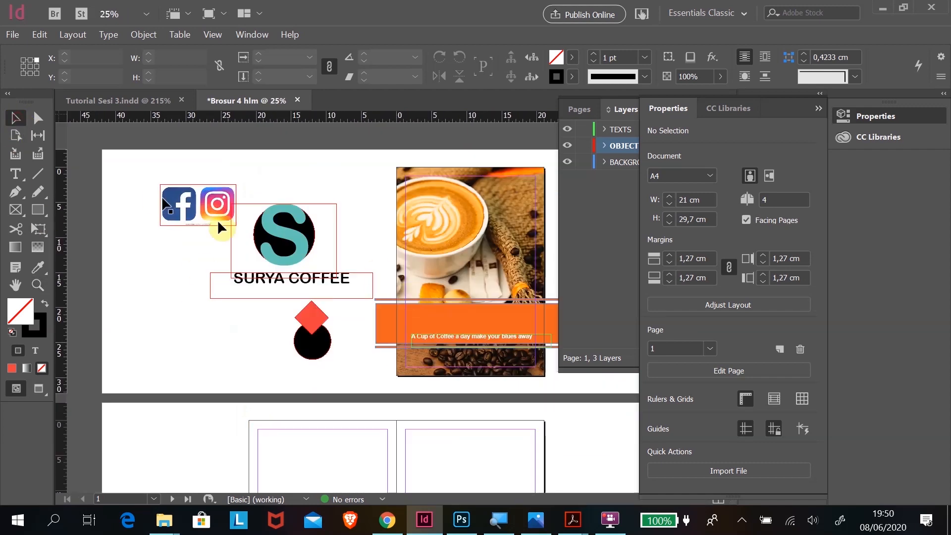
{"action": "left_click", "coordinate": [243, 246]}
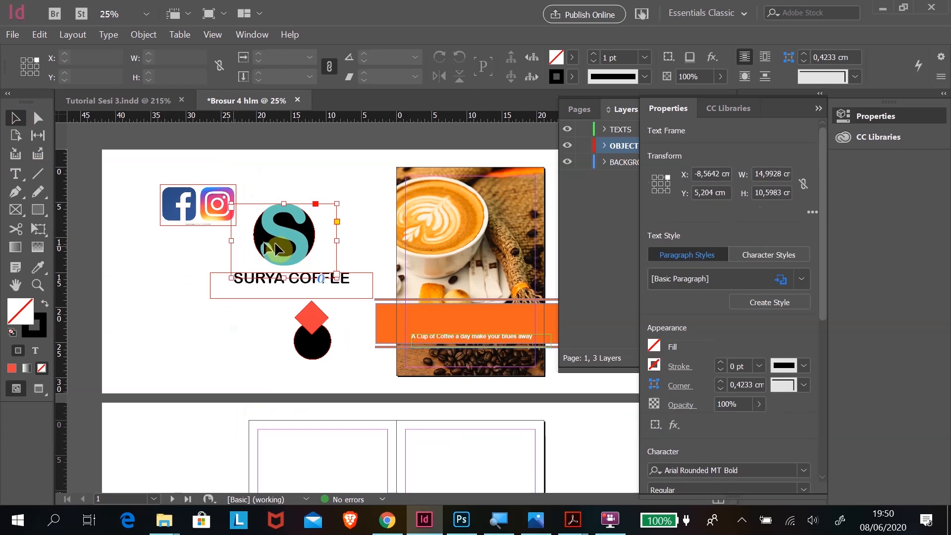
{"action": "left_click", "coordinate": [345, 245]}
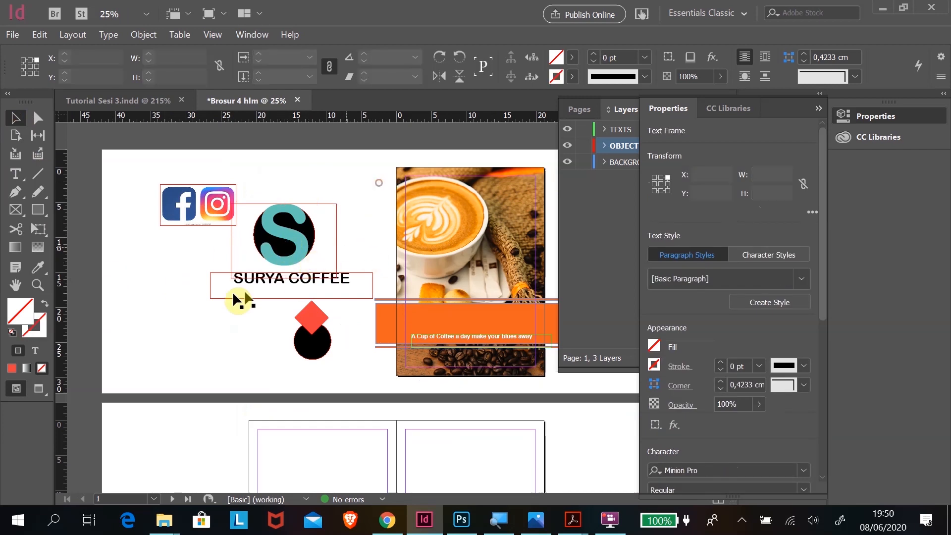
{"action": "left_click", "coordinate": [37, 285]}
{"action": "left_click_drag", "start_coordinate": [255, 195], "coordinate": [329, 289]}
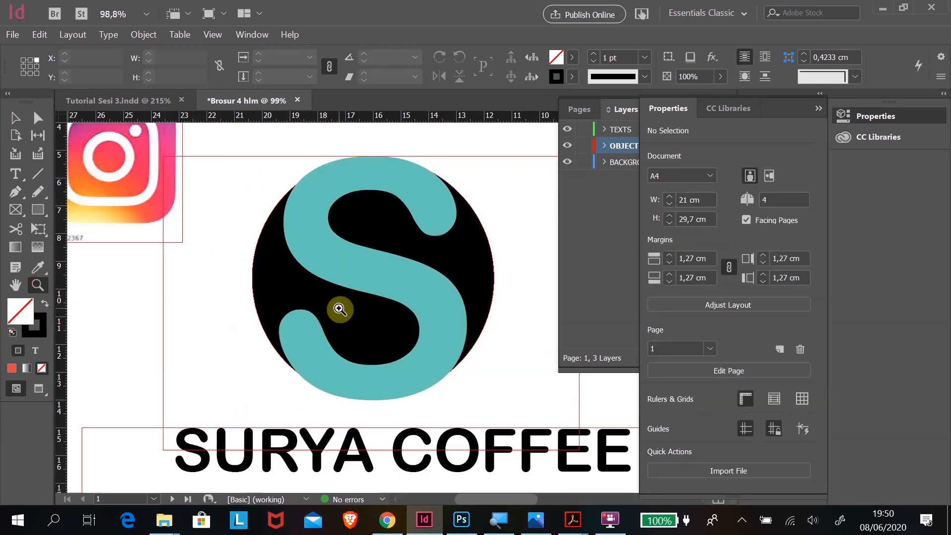
{"action": "left_click", "coordinate": [25, 121]}
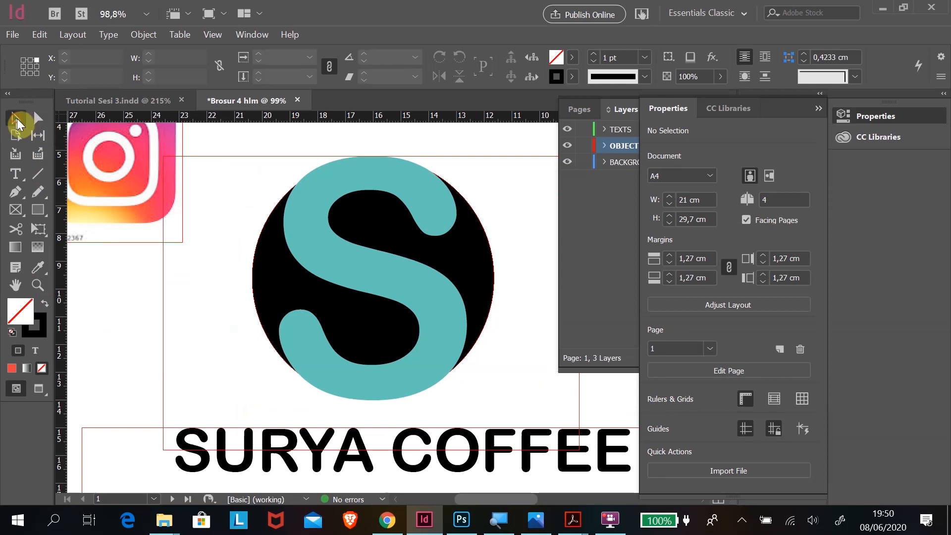
{"action": "left_click", "coordinate": [257, 183]}
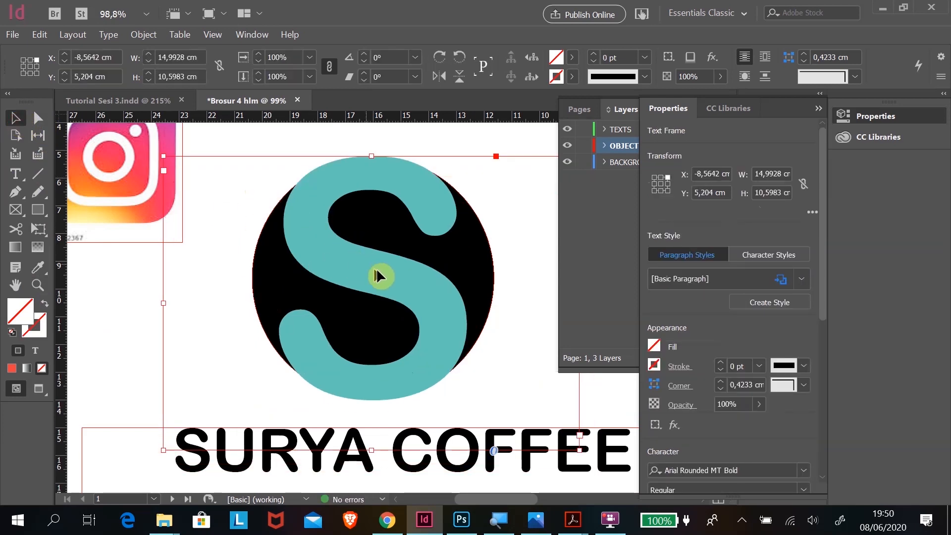
{"action": "key", "text": "ctrl+minus"}
{"action": "key", "text": "ctrl+minus"}
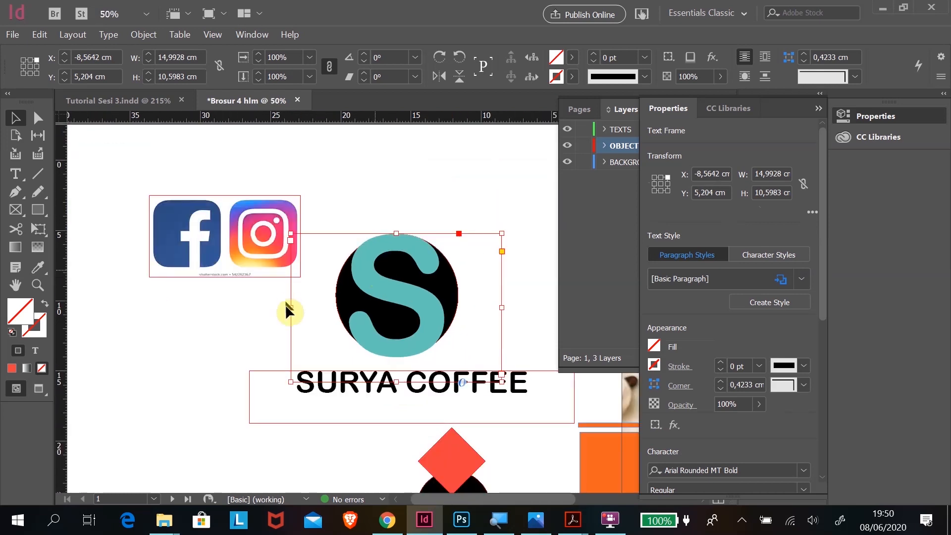
- Move the diamond and small circle together to the left of the SURYA COFFEE text and examine the Facebook icon up close
{"action": "left_click_drag", "start_coordinate": [290, 307], "coordinate": [344, 317]}
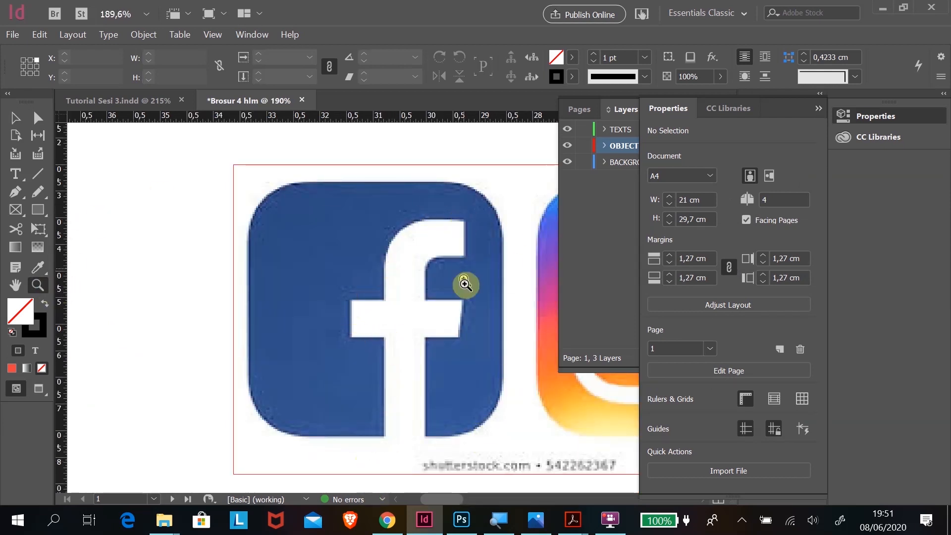
{"action": "key", "text": "ctrl+minus"}
{"action": "key", "text": "ctrl+minus"}
{"action": "key", "text": "ctrl+minus"}
{"action": "key", "text": "ctrl+minus"}
{"action": "key", "text": "ctrl+minus"}
{"action": "key", "text": "ctrl+minus"}
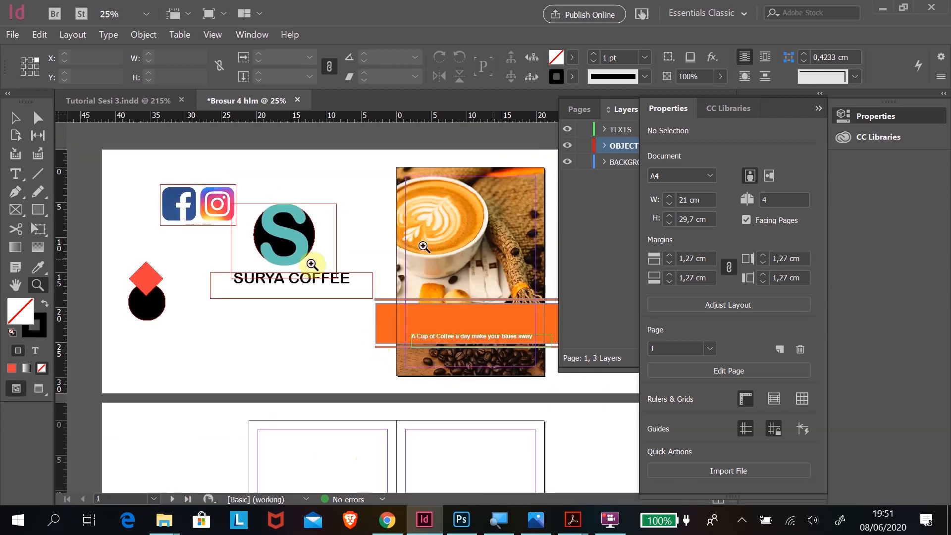
- Scale the S text frame down to about 13.8 cm wide with Free Transform and recentre the S inside the black circle
{"action": "left_click_drag", "start_coordinate": [276, 189], "coordinate": [352, 306]}
{"action": "key", "text": "v"}
{"action": "left_click", "coordinate": [272, 258]}
{"action": "left_click", "coordinate": [38, 229]}
{"action": "left_click_drag", "start_coordinate": [457, 169], "coordinate": [426, 185]}
{"action": "left_click_drag", "start_coordinate": [321, 292], "coordinate": [336, 281]}
{"action": "key", "text": "v"}
{"action": "left_click", "coordinate": [489, 180]}
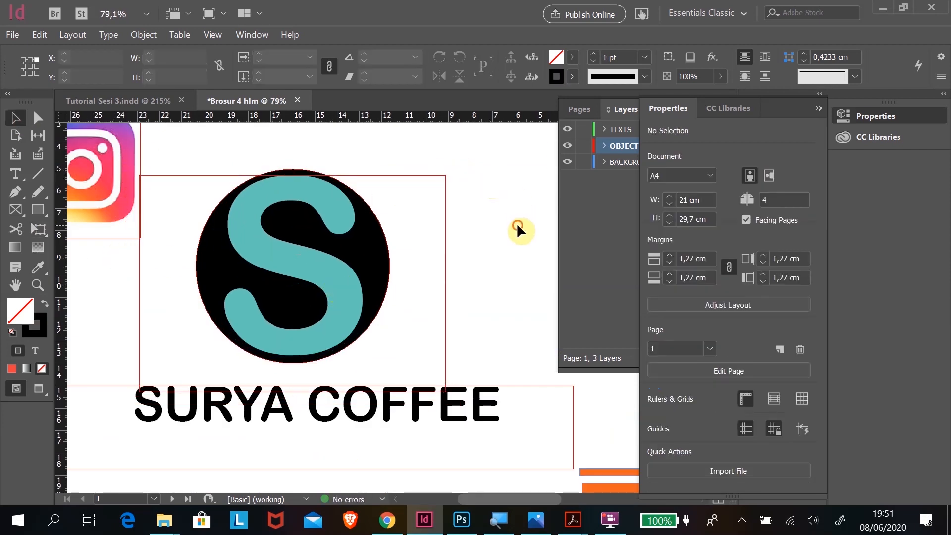
- Select the S text frame and black circle together and check their properties for Pathfinder commands
{"action": "left_click", "coordinate": [235, 149]}
{"action": "left_click_drag", "start_coordinate": [233, 147], "coordinate": [304, 237]}
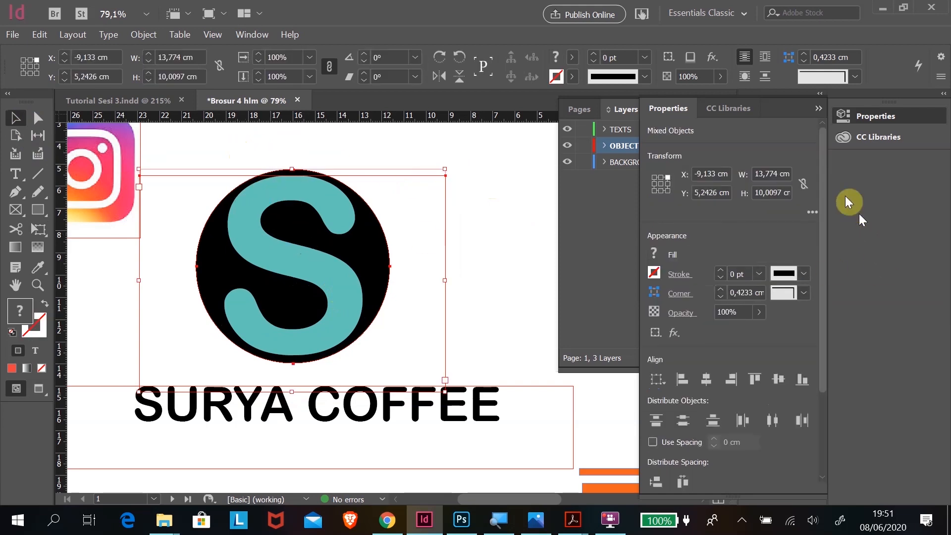
{"action": "scroll", "coordinate": [825, 164], "scroll_direction": "down", "scroll_amount": 3}
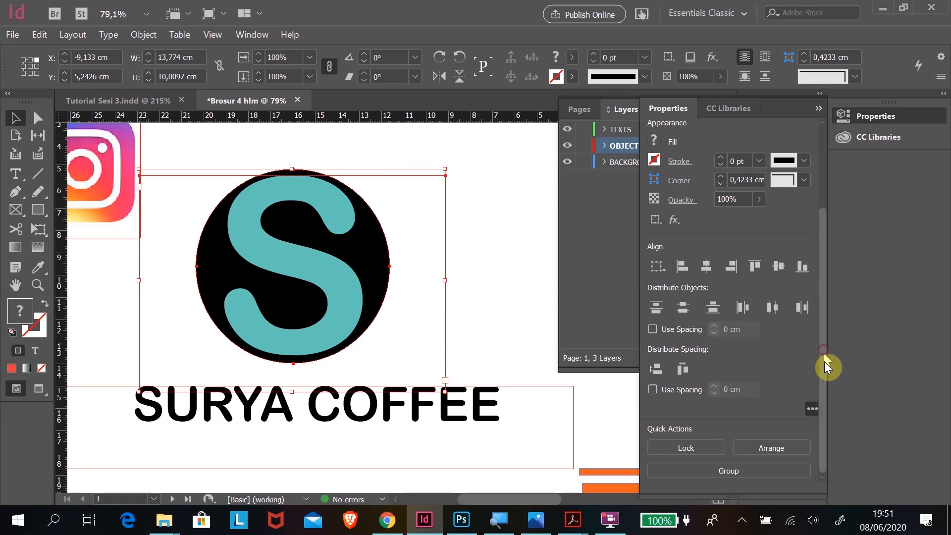
{"action": "left_click_drag", "start_coordinate": [824, 381], "coordinate": [818, 412]}
{"action": "left_click", "coordinate": [513, 268]}
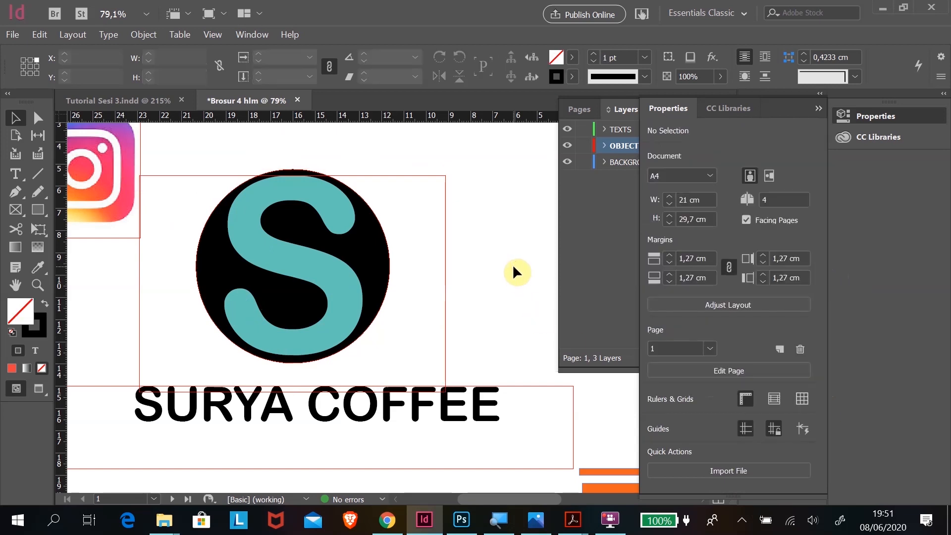
- Select the diamond and small circle together up close and display the Pathfinder commands in their properties for comparison
{"action": "key", "text": "ctrl+minus"}
{"action": "key", "text": "ctrl+minus"}
{"action": "left_click_drag", "start_coordinate": [125, 258], "coordinate": [169, 323]}
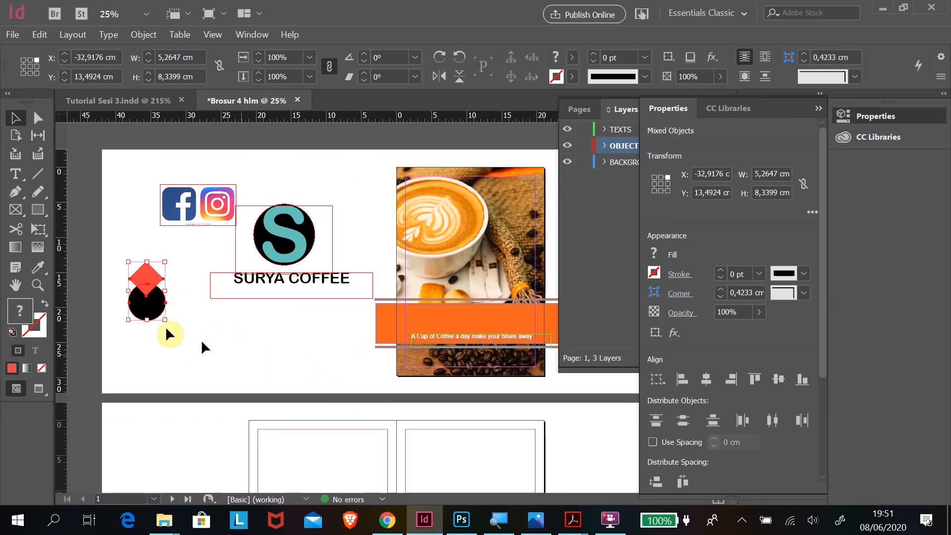
{"action": "left_click", "coordinate": [37, 285]}
{"action": "left_click_drag", "start_coordinate": [114, 252], "coordinate": [183, 341]}
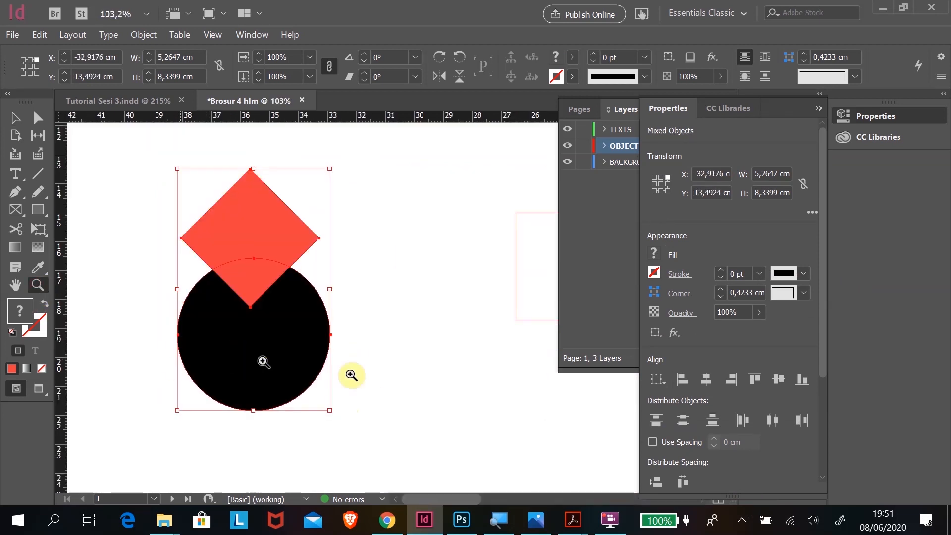
{"action": "left_click", "coordinate": [15, 117]}
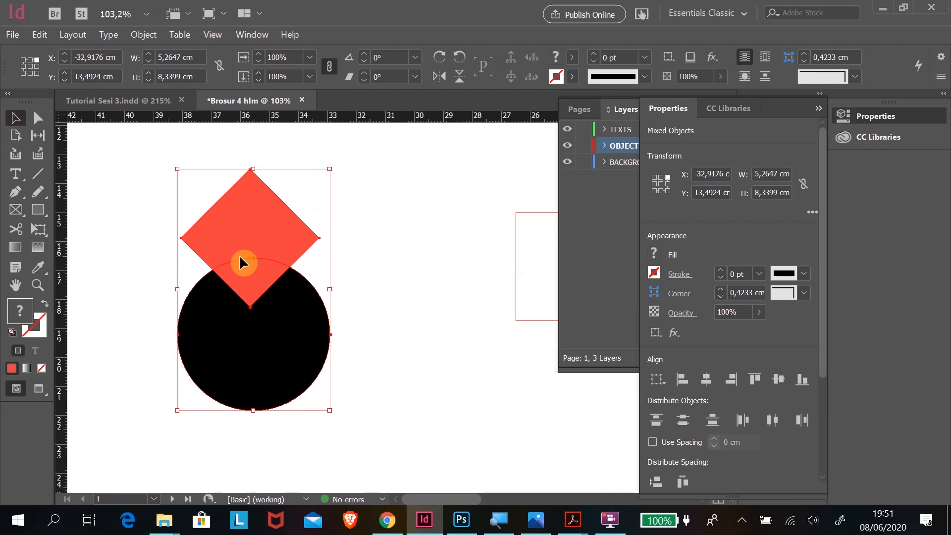
{"action": "left_click", "coordinate": [397, 302]}
{"action": "left_click", "coordinate": [307, 342]}
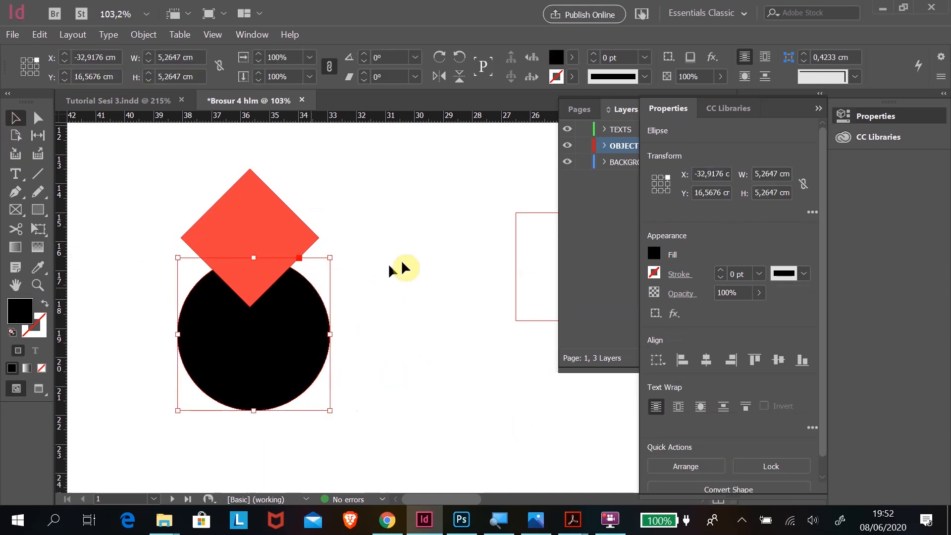
{"action": "left_click", "coordinate": [176, 213]}
{"action": "left_click_drag", "start_coordinate": [180, 212], "coordinate": [360, 398]}
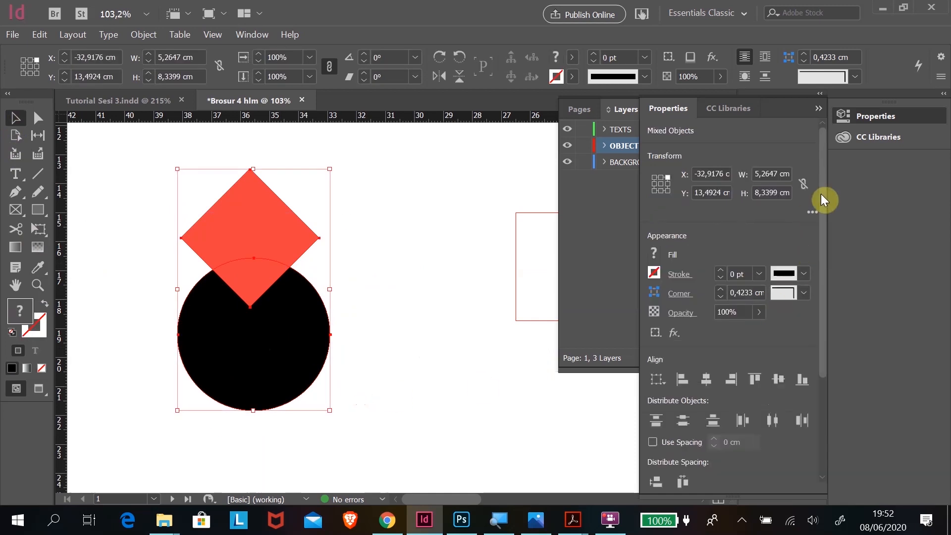
{"action": "left_click_drag", "start_coordinate": [823, 205], "coordinate": [812, 404]}
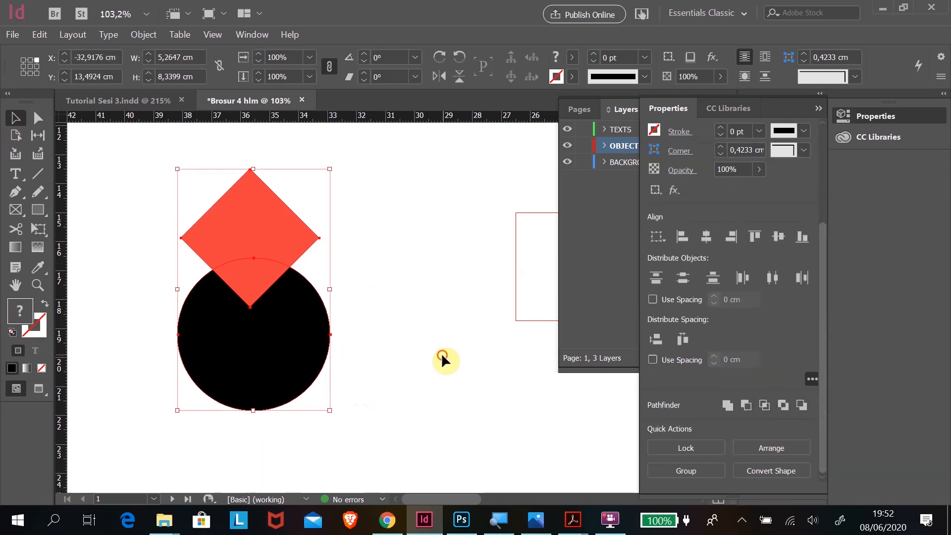
- Select the S text frame and its black circle together up close and look through their properties for Pathfinder commands
{"action": "left_click", "coordinate": [441, 352]}
{"action": "scroll", "coordinate": [479, 292], "scroll_direction": "down", "scroll_amount": 4}
{"action": "left_click_drag", "start_coordinate": [286, 282], "coordinate": [319, 181]}
{"action": "left_click_drag", "start_coordinate": [276, 254], "coordinate": [319, 291]}
{"action": "left_click", "coordinate": [12, 121]}
{"action": "left_click_drag", "start_coordinate": [824, 143], "coordinate": [827, 265]}
{"action": "left_click_drag", "start_coordinate": [832, 217], "coordinate": [827, 132]}
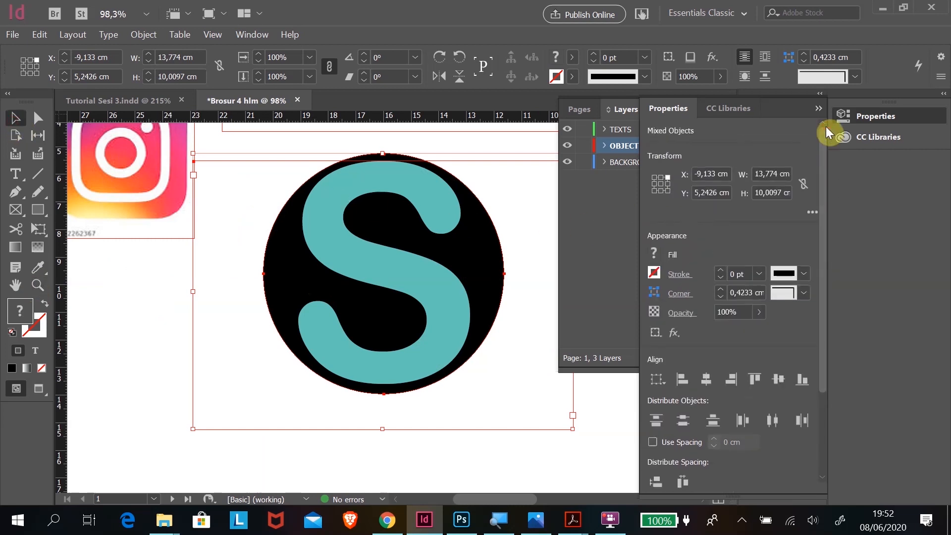
- Duplicate the turquoise S text frame and place the copy below the black circle
{"action": "key", "text": "ctrl+minus"}
{"action": "key", "text": "ctrl+minus"}
{"action": "key", "text": "ctrl+minus"}
{"action": "key", "text": "ctrl+minus"}
{"action": "key", "text": "ctrl+minus"}
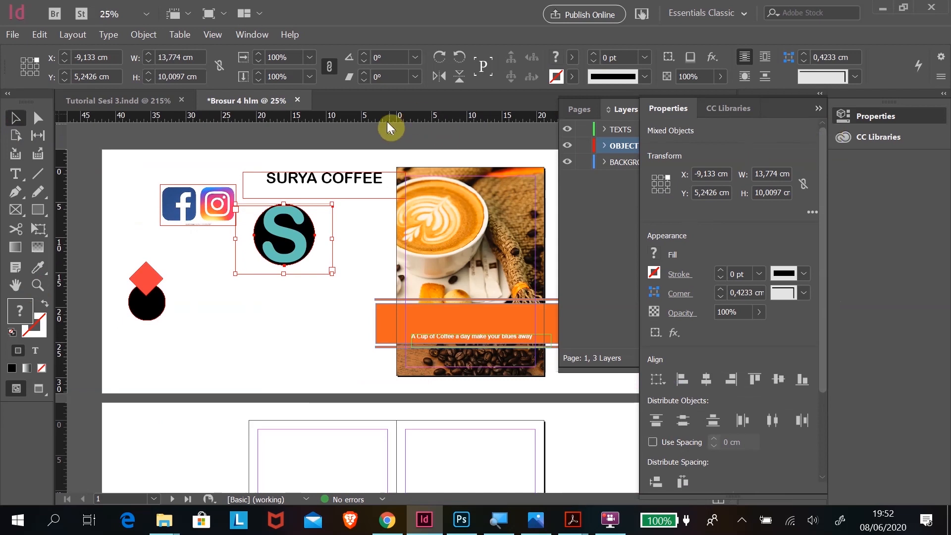
{"action": "left_click", "coordinate": [300, 344]}
{"action": "left_click", "coordinate": [299, 240]}
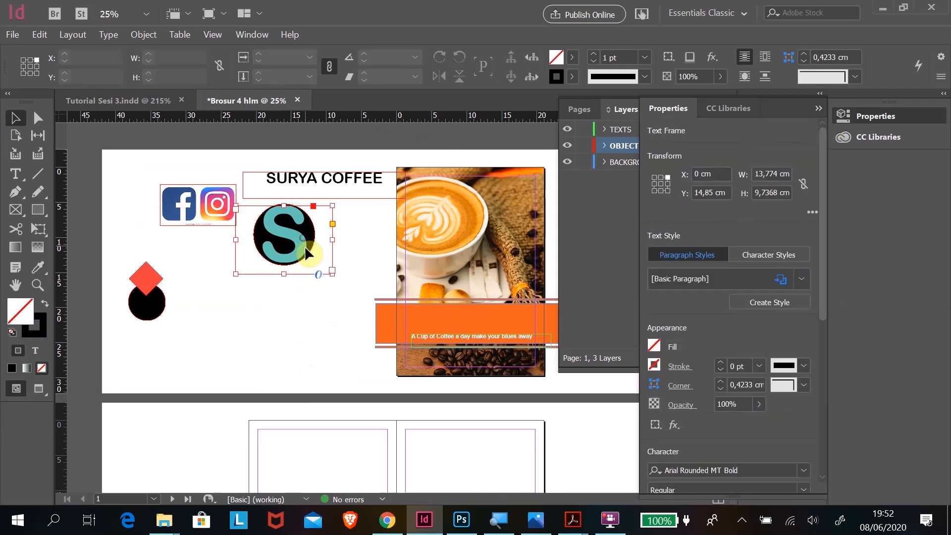
{"action": "left_click_drag", "start_coordinate": [298, 239], "coordinate": [287, 343]}
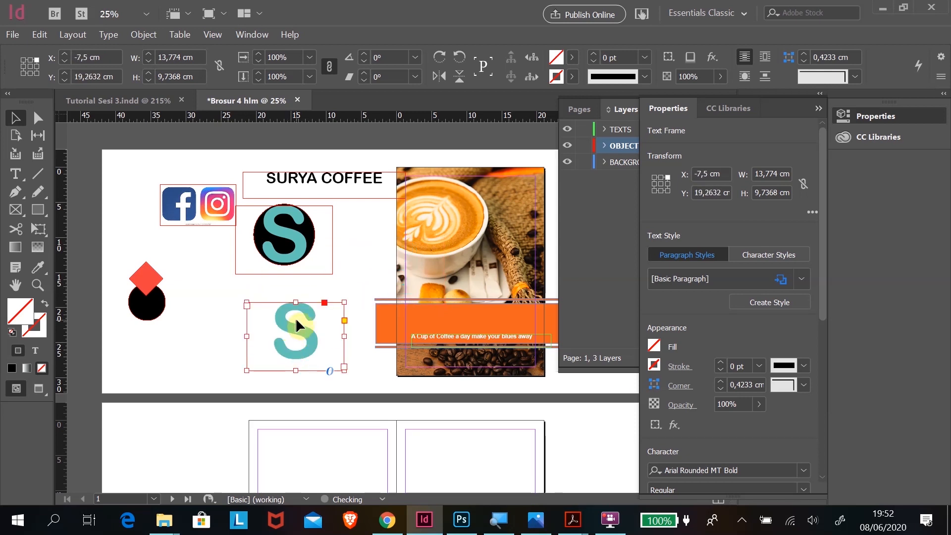
- Change the fill colour of the S text on the black circle to red
{"action": "double_click", "coordinate": [300, 247]}
{"action": "left_click_drag", "start_coordinate": [304, 239], "coordinate": [258, 234]}
{"action": "double_click", "coordinate": [20, 316]}
{"action": "left_click", "coordinate": [569, 329]}
{"action": "left_click", "coordinate": [564, 322]}
{"action": "left_click_drag", "start_coordinate": [574, 324], "coordinate": [531, 382]}
{"action": "left_click_drag", "start_coordinate": [733, 305], "coordinate": [732, 184]}
{"action": "left_click", "coordinate": [837, 174]}
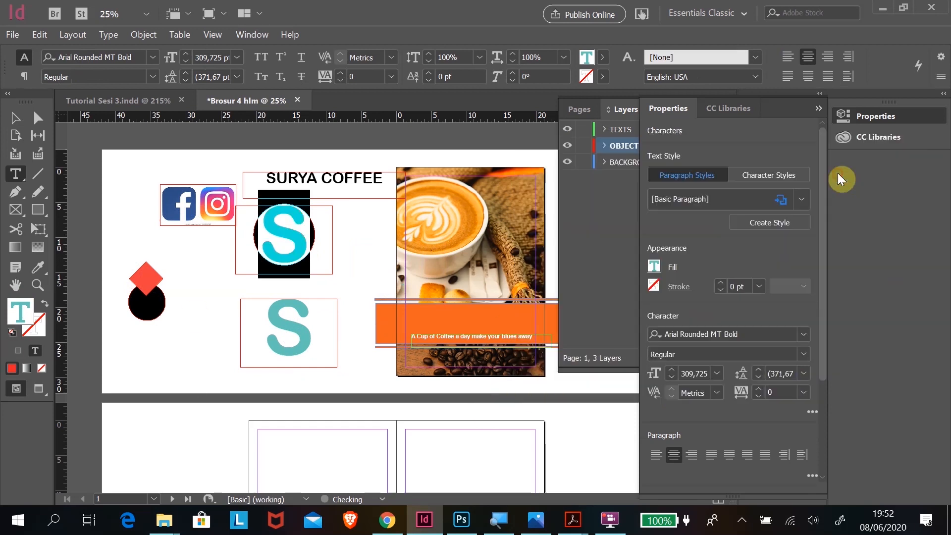
{"action": "left_click", "coordinate": [22, 119]}
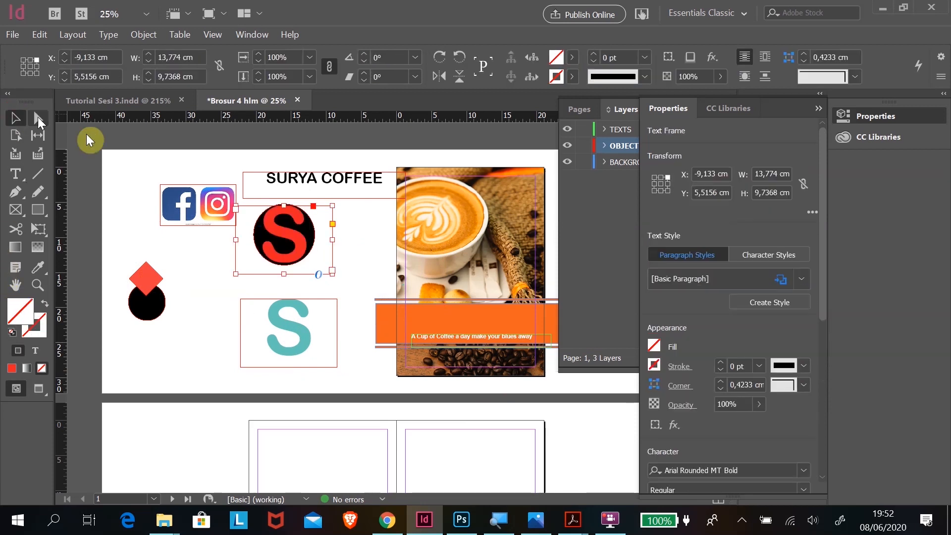
- Compare the red and turquoise S text frames and check that the turquoise copy's letter is editable text
{"action": "left_click", "coordinate": [367, 255]}
{"action": "left_click", "coordinate": [293, 240]}
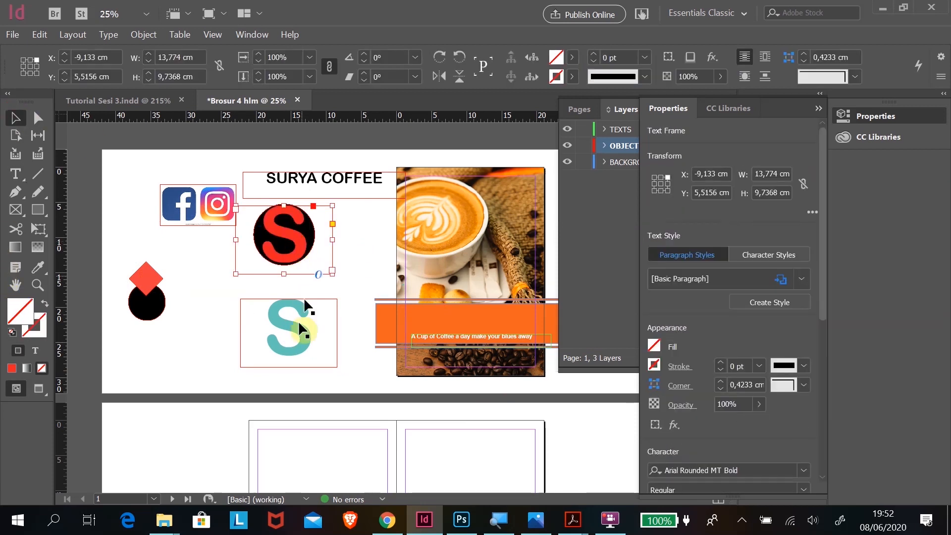
{"action": "left_click", "coordinate": [293, 335]}
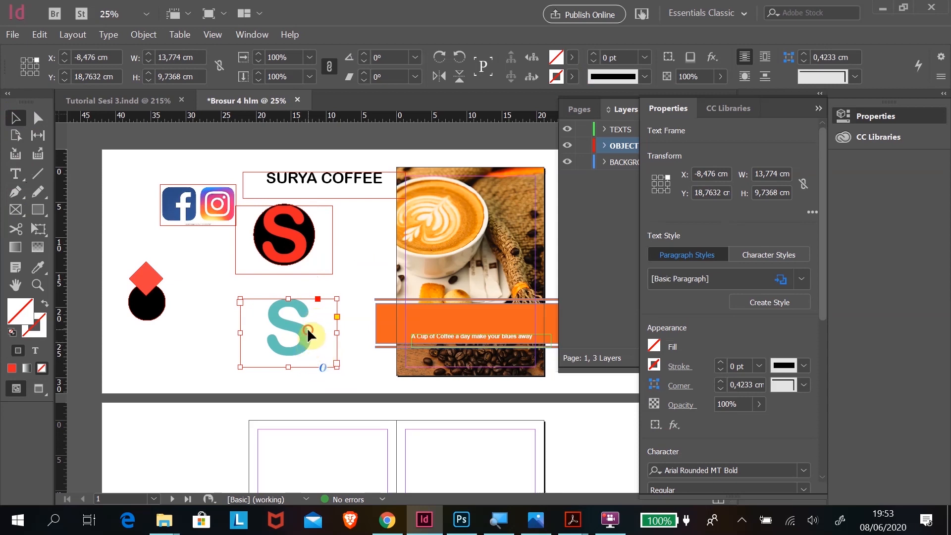
{"action": "double_click", "coordinate": [315, 337]}
{"action": "double_click", "coordinate": [293, 337]}
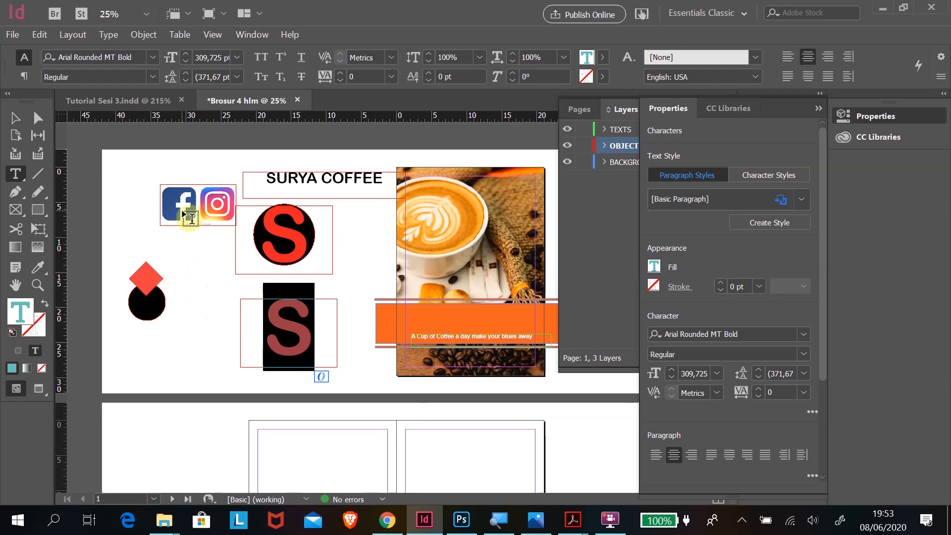
{"action": "left_click", "coordinate": [14, 117]}
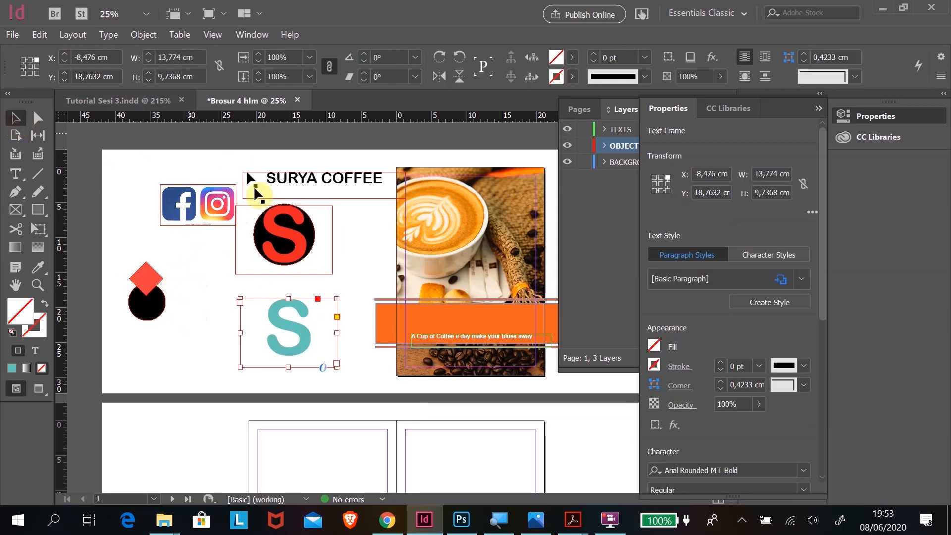
- Convert the turquoise S text frame below the circle to outlines
{"action": "left_click", "coordinate": [216, 267]}
{"action": "left_click", "coordinate": [305, 332]}
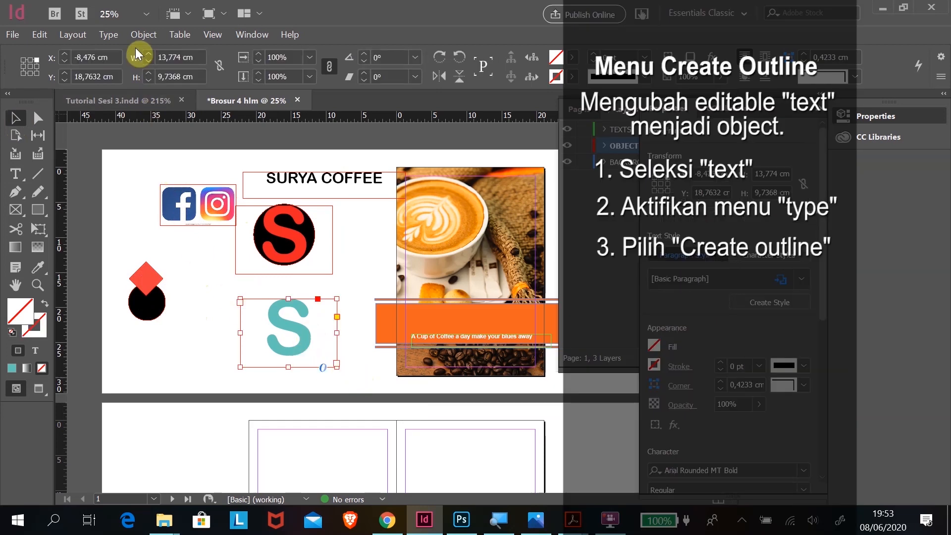
{"action": "left_click", "coordinate": [112, 36]}
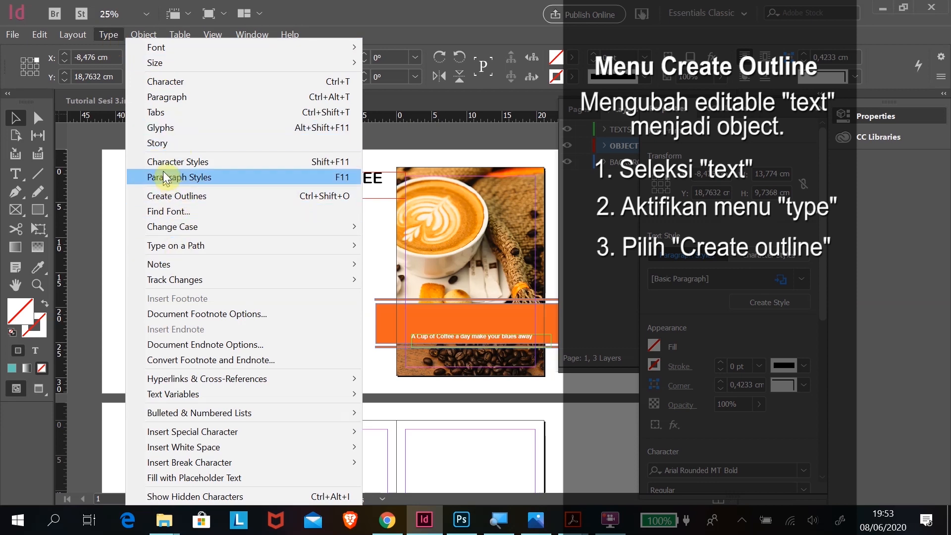
{"action": "left_click", "coordinate": [175, 195]}
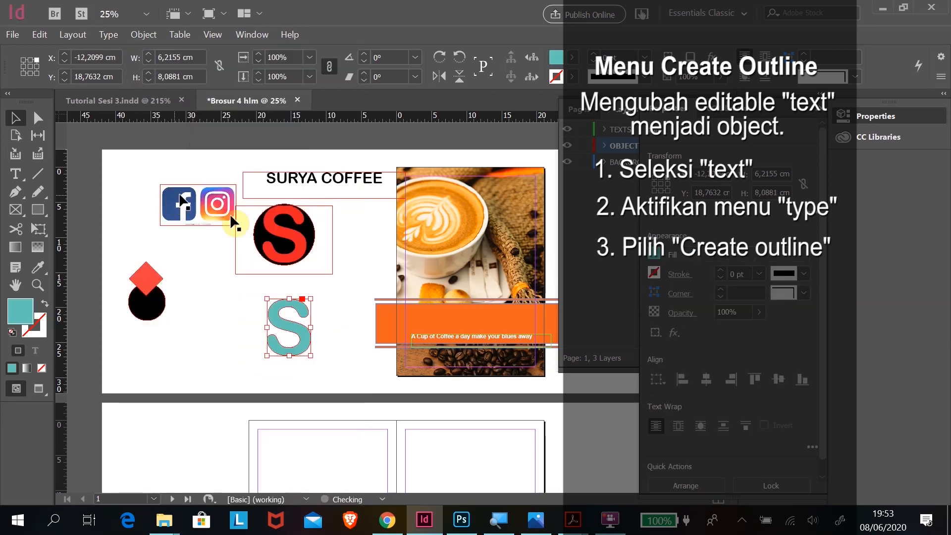
{"action": "left_click", "coordinate": [323, 440]}
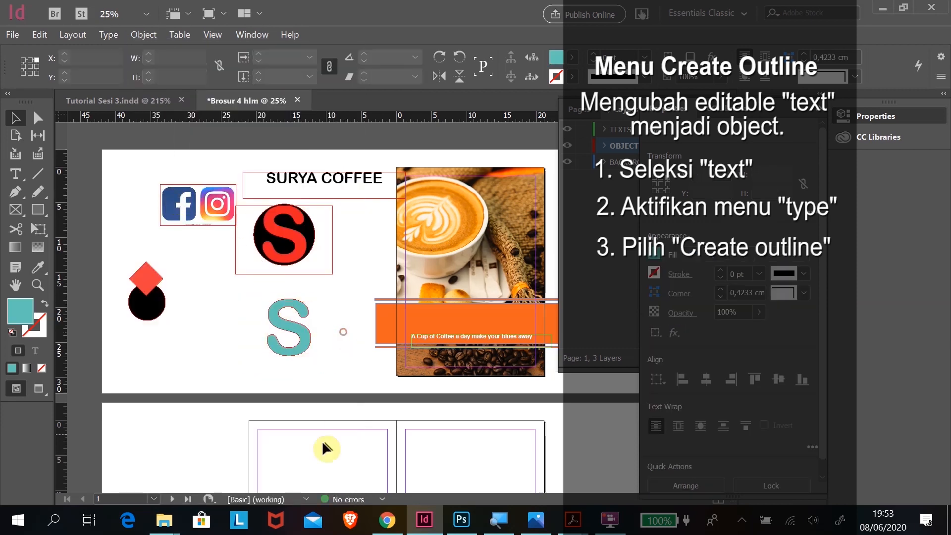
- Swap the red S text frame on the black circle for the outlined turquoise S and display the Pathfinder commands for S and circle
{"action": "left_click", "coordinate": [296, 331]}
{"action": "left_click_drag", "start_coordinate": [304, 334], "coordinate": [225, 344]}
{"action": "left_click_drag", "start_coordinate": [292, 258], "coordinate": [315, 341]}
{"action": "left_click_drag", "start_coordinate": [229, 337], "coordinate": [325, 257]}
{"action": "left_click", "coordinate": [279, 271]}
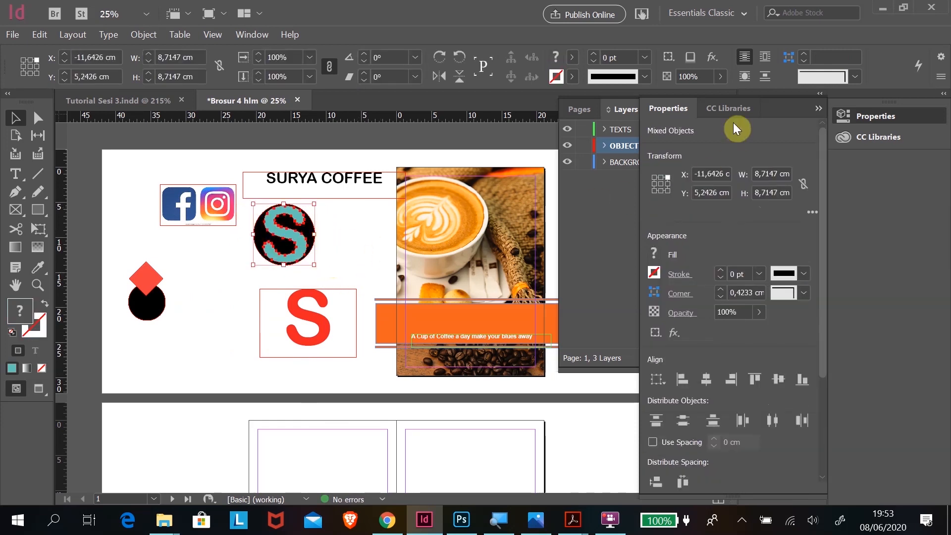
{"action": "left_click_drag", "start_coordinate": [825, 138], "coordinate": [821, 264]}
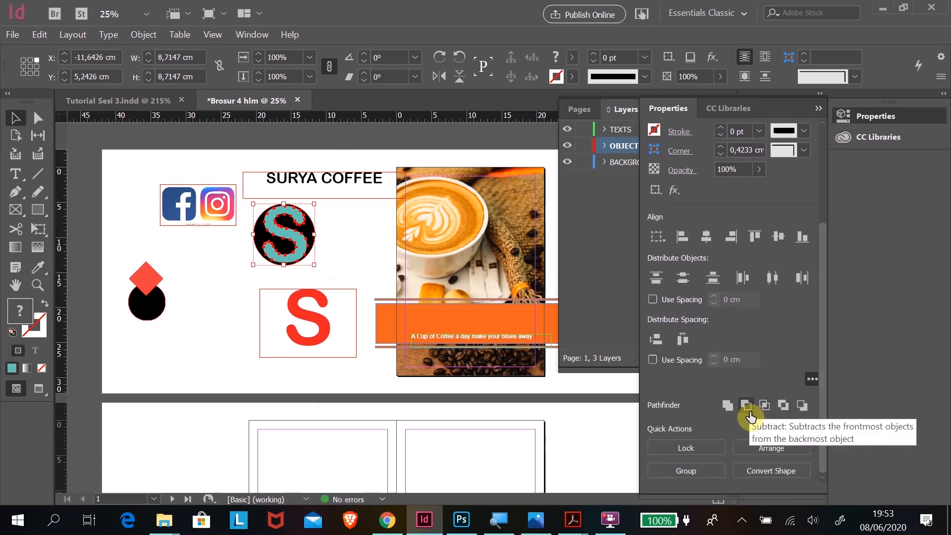
- Put the red S text frame back on the circle in place of the outlined S and check their properties for Pathfinder commands
{"action": "left_click", "coordinate": [216, 314]}
{"action": "left_click_drag", "start_coordinate": [302, 231], "coordinate": [231, 322]}
{"action": "left_click_drag", "start_coordinate": [317, 340], "coordinate": [295, 256]}
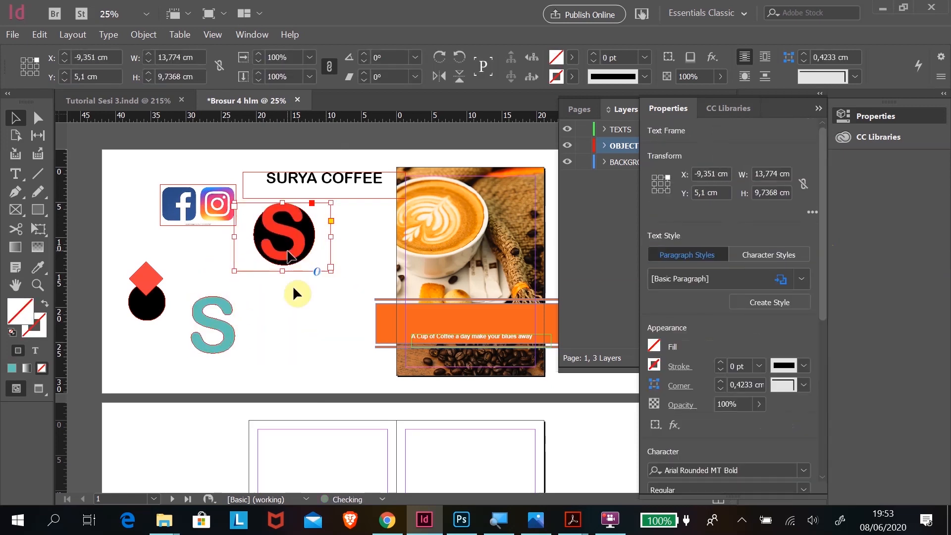
{"action": "left_click", "coordinate": [309, 305]}
{"action": "left_click", "coordinate": [296, 258]}
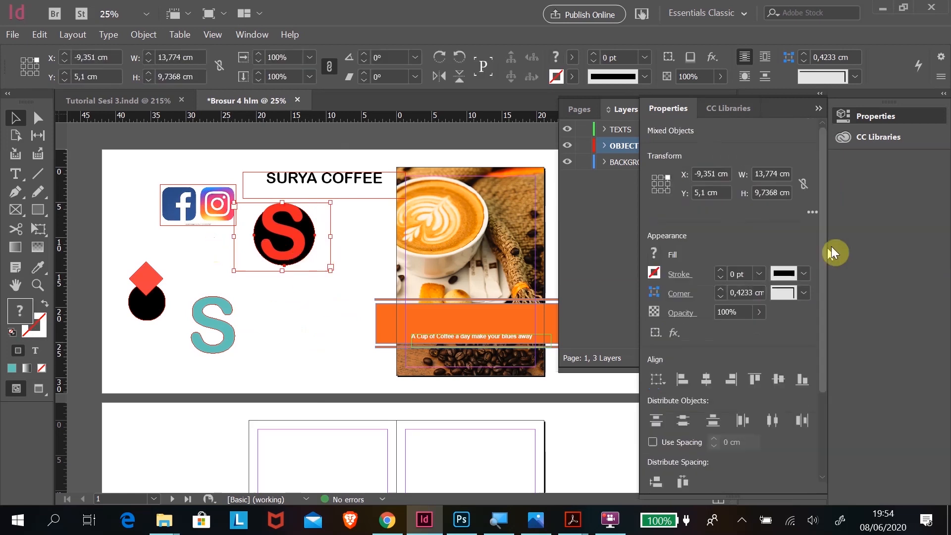
{"action": "scroll", "coordinate": [829, 262], "scroll_direction": "down", "scroll_amount": 3}
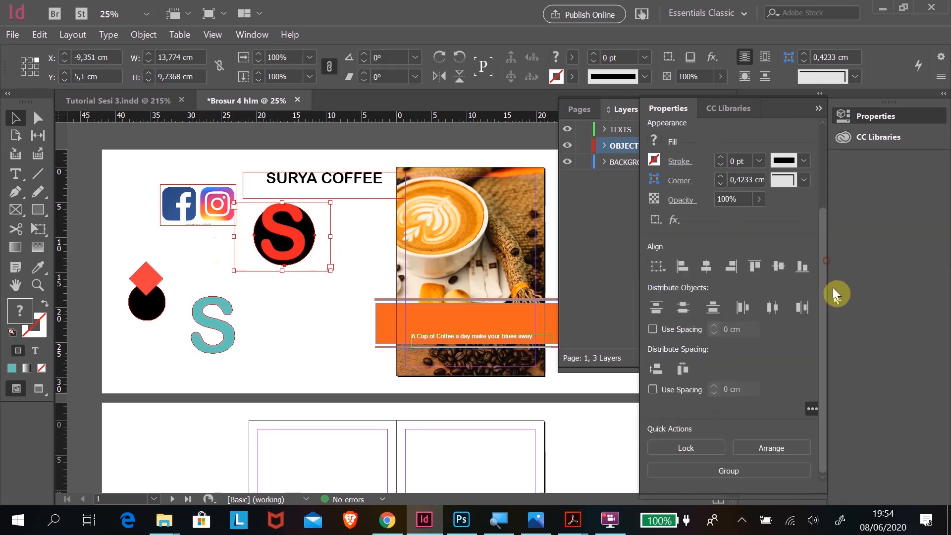
- Move the red S text frame below the black circle and return the outlined turquoise S onto the circle
{"action": "left_click", "coordinate": [292, 329]}
{"action": "left_click_drag", "start_coordinate": [292, 267], "coordinate": [321, 358]}
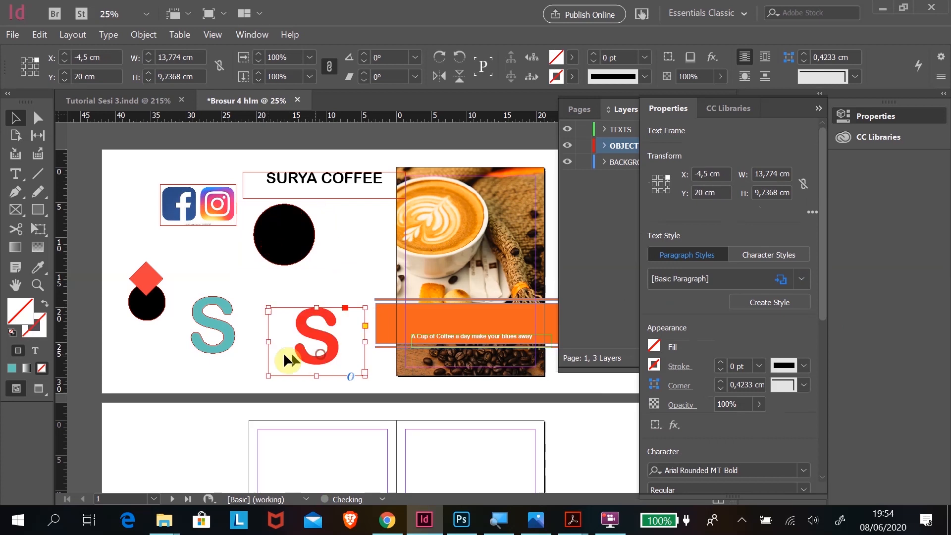
{"action": "left_click_drag", "start_coordinate": [221, 335], "coordinate": [293, 245]}
{"action": "left_click", "coordinate": [327, 262]}
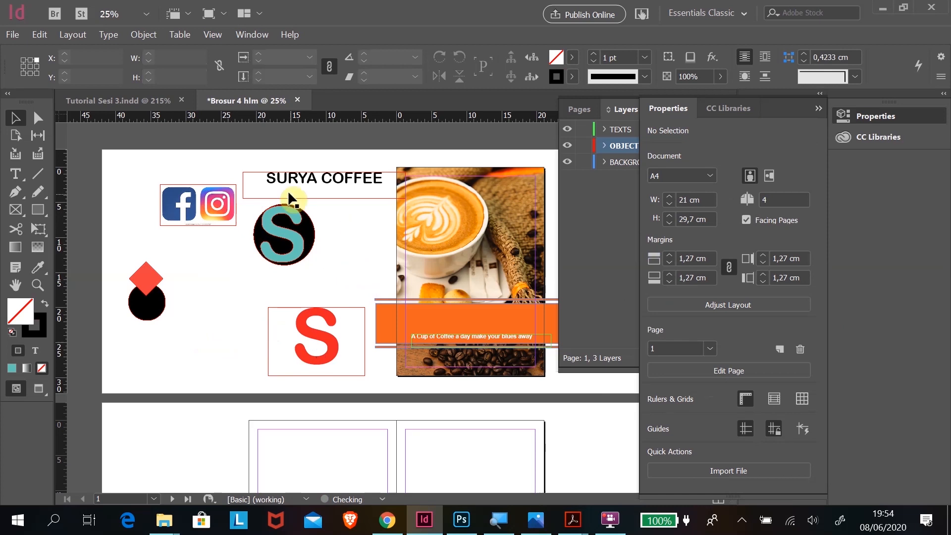
- Align the outlined S and the black circle to each other on their horizontal and vertical centers
{"action": "left_click_drag", "start_coordinate": [302, 257], "coordinate": [258, 267]}
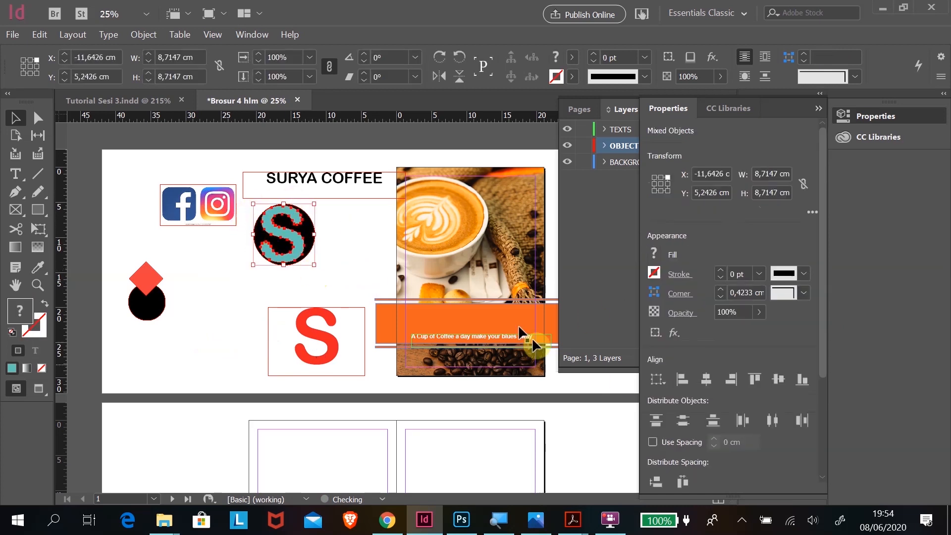
{"action": "left_click", "coordinate": [709, 383]}
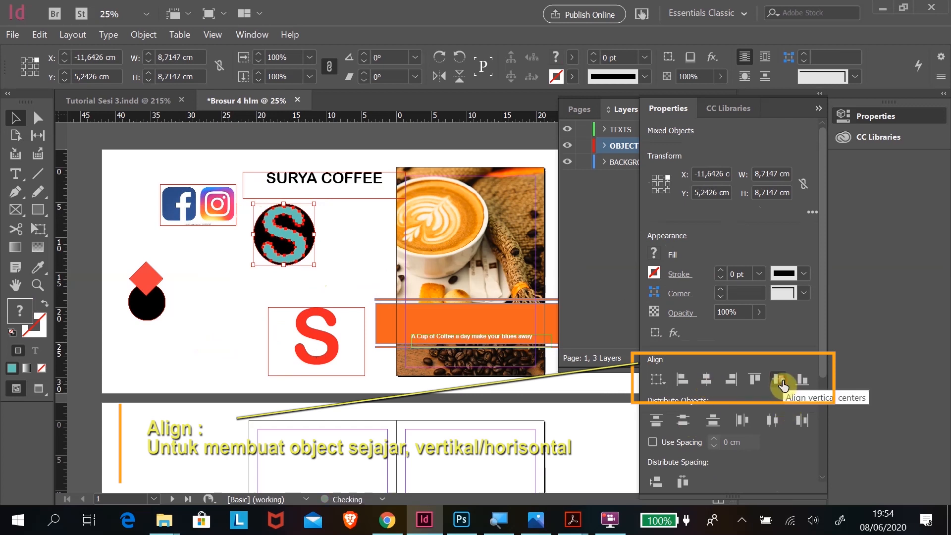
{"action": "left_click", "coordinate": [255, 355]}
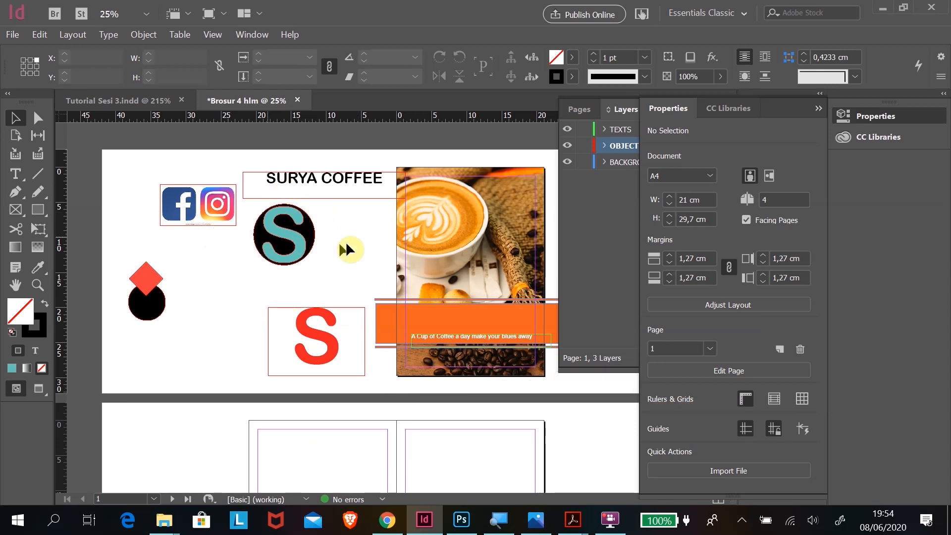
- Subtract the outlined S from the black circle with the Pathfinder Subtract command
{"action": "left_click_drag", "start_coordinate": [325, 273], "coordinate": [326, 274]}
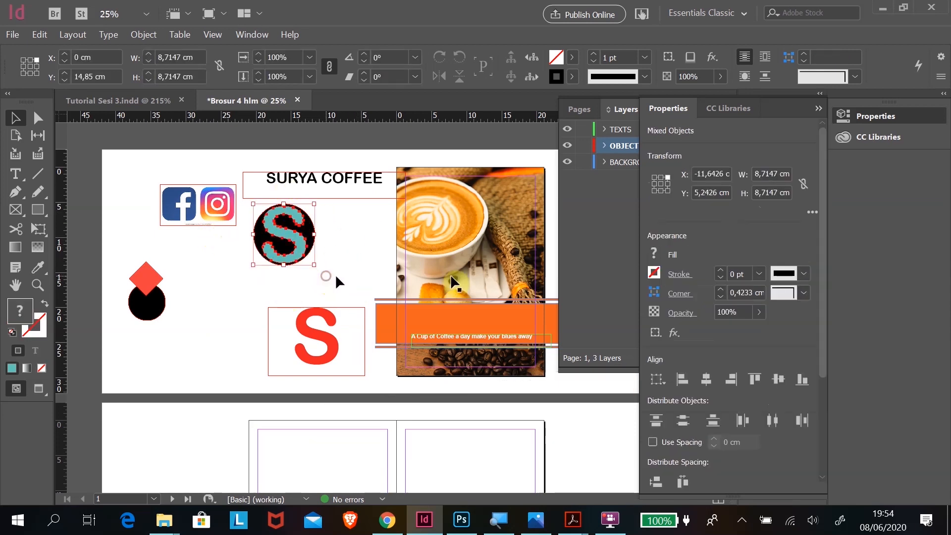
{"action": "left_click_drag", "start_coordinate": [819, 198], "coordinate": [839, 337]}
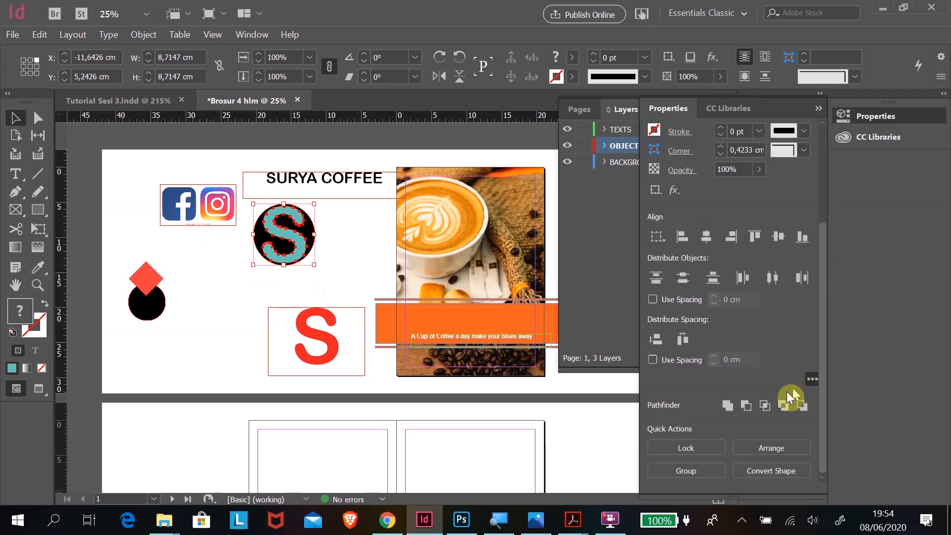
{"action": "left_click", "coordinate": [747, 409]}
{"action": "left_click", "coordinate": [333, 303]}
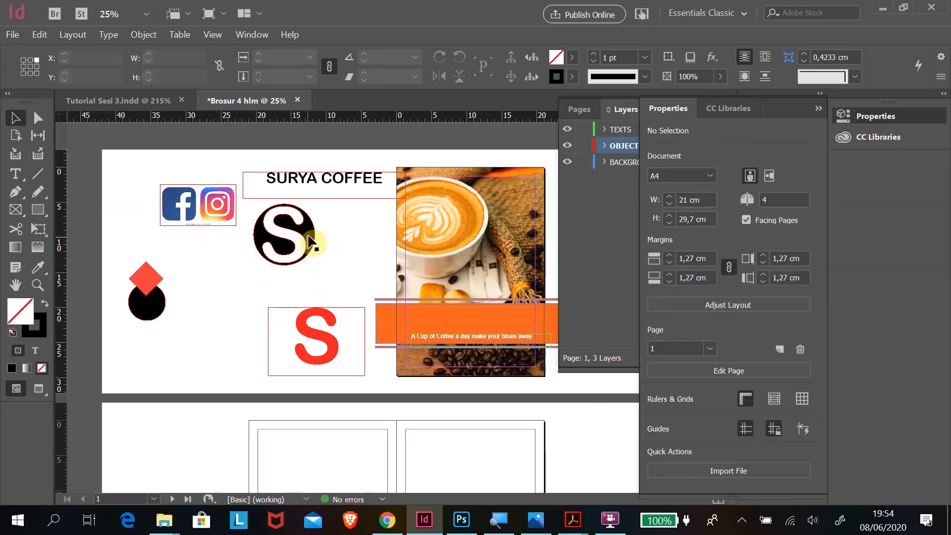
- Move the cut-out S circle beside the diamond shape and place the red S text frame next to it
{"action": "left_click_drag", "start_coordinate": [311, 241], "coordinate": [252, 283]}
{"action": "left_click", "coordinate": [247, 322]}
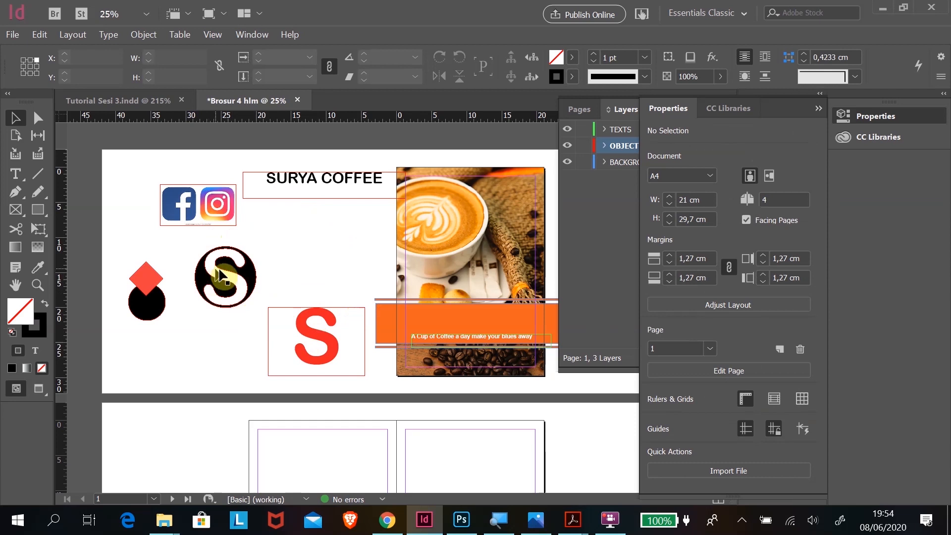
{"action": "left_click", "coordinate": [323, 334]}
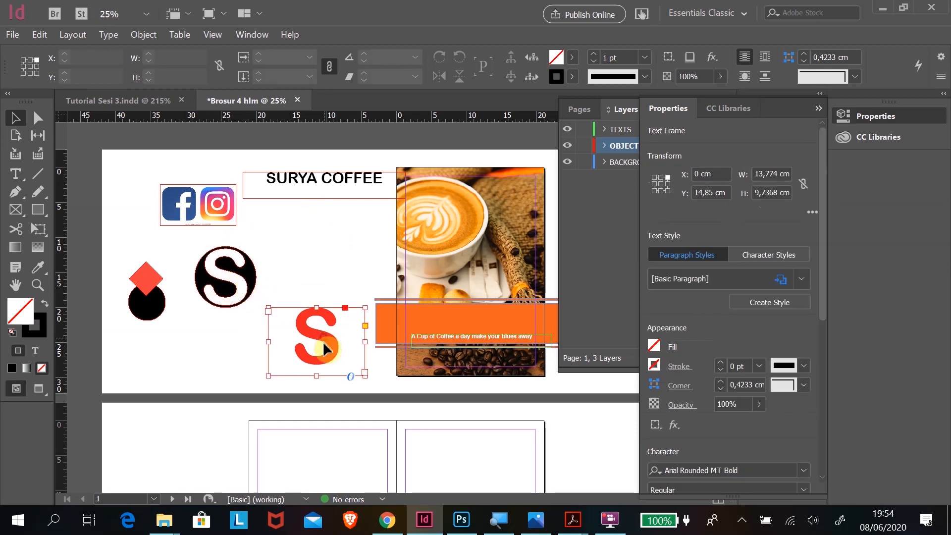
{"action": "left_click_drag", "start_coordinate": [326, 340], "coordinate": [319, 263]}
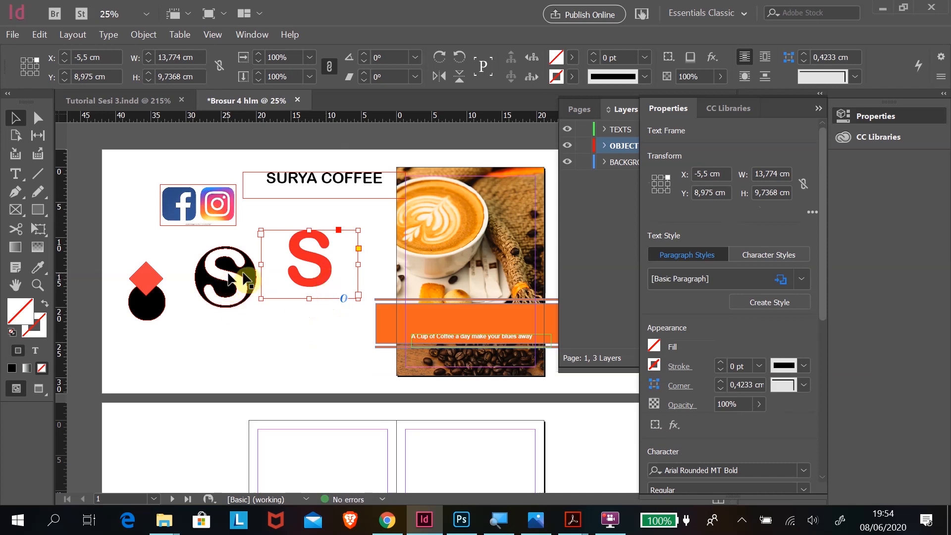
- Replace the red letter S in the text frame with D
{"action": "double_click", "coordinate": [320, 272]}
{"action": "left_click_drag", "start_coordinate": [327, 272], "coordinate": [286, 275]}
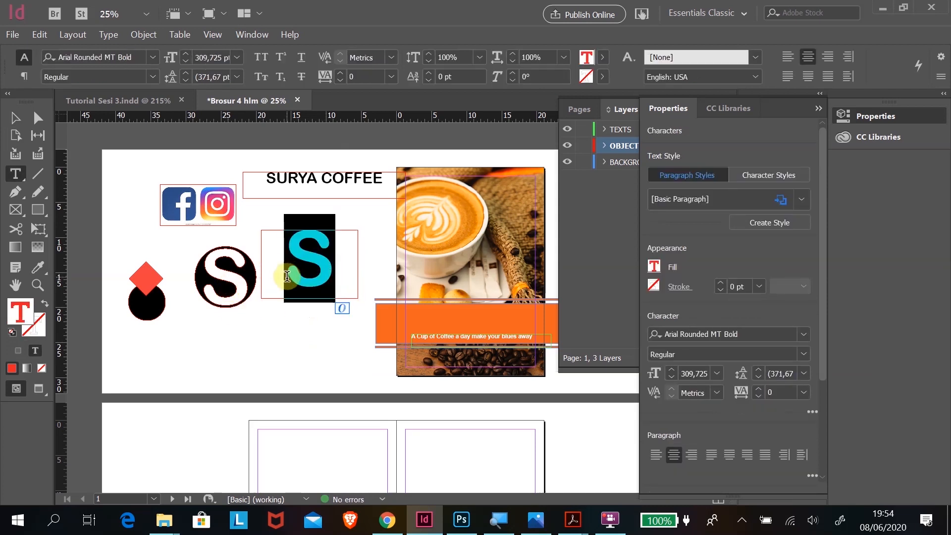
{"action": "type", "text": "D"}
{"action": "key", "text": "Escape"}
{"action": "left_click", "coordinate": [290, 364]}
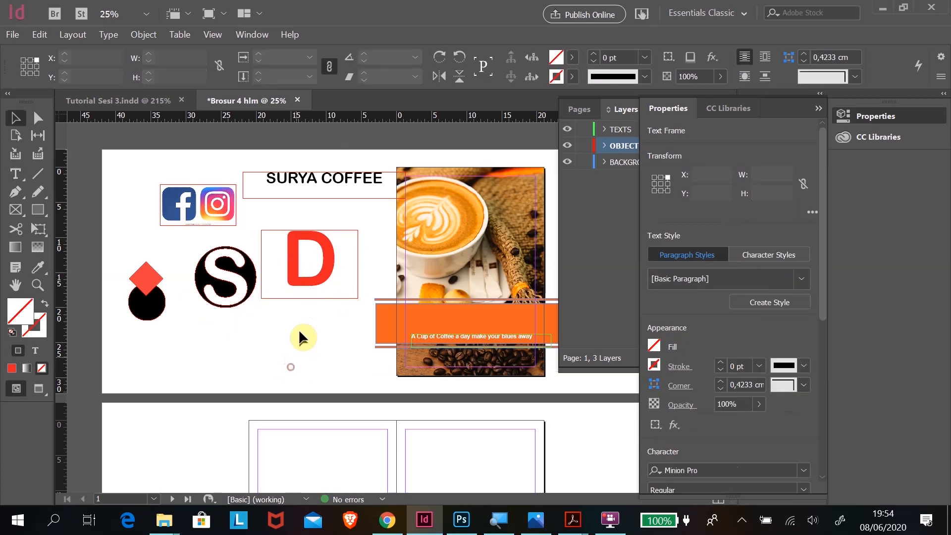
- Move the D text frame over to the diamond and small circle, place the cut-out S logo nearer the cover, and examine it up close
{"action": "left_click", "coordinate": [324, 281]}
{"action": "left_click_drag", "start_coordinate": [320, 274], "coordinate": [251, 355]}
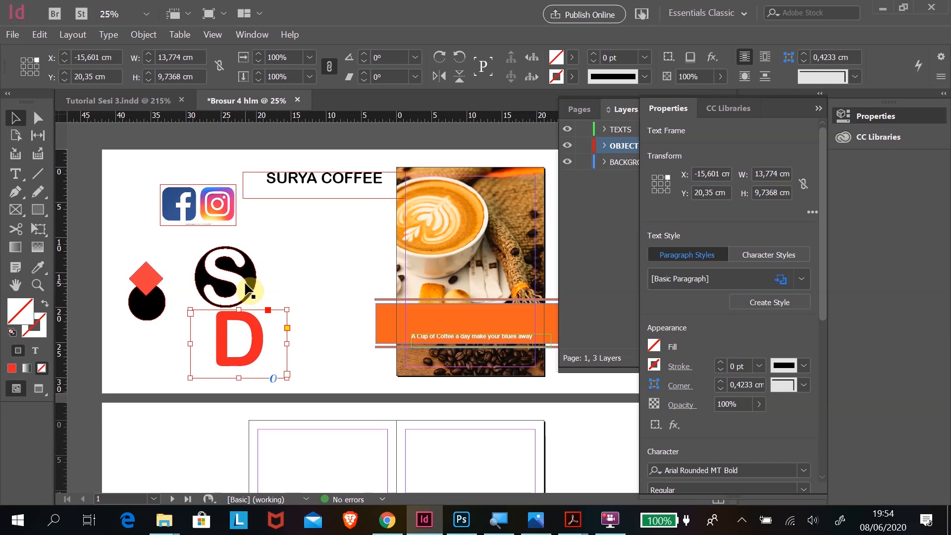
{"action": "left_click_drag", "start_coordinate": [249, 273], "coordinate": [270, 262]}
{"action": "left_click_drag", "start_coordinate": [257, 350], "coordinate": [170, 331]}
{"action": "left_click_drag", "start_coordinate": [270, 270], "coordinate": [356, 279]}
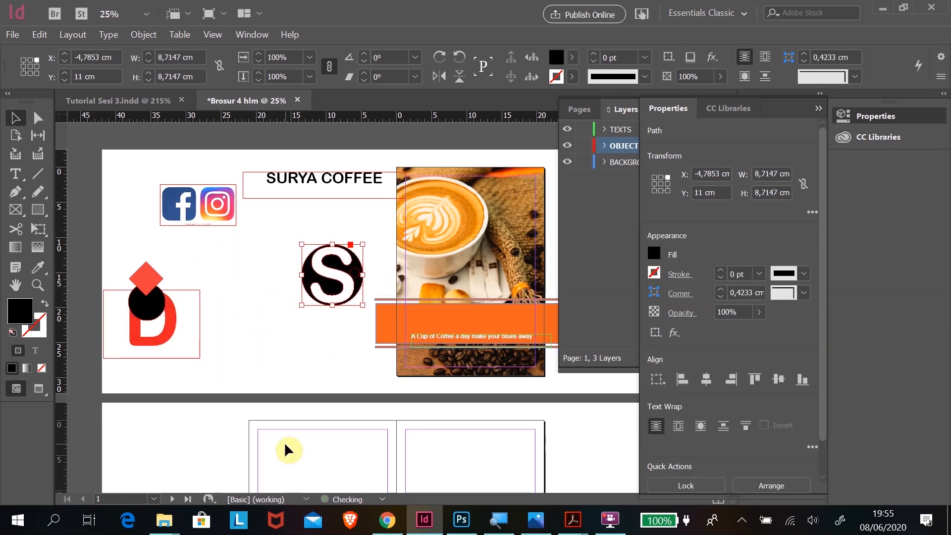
{"action": "left_click", "coordinate": [263, 345]}
{"action": "key", "text": "z"}
{"action": "left_click_drag", "start_coordinate": [314, 237], "coordinate": [423, 335]}
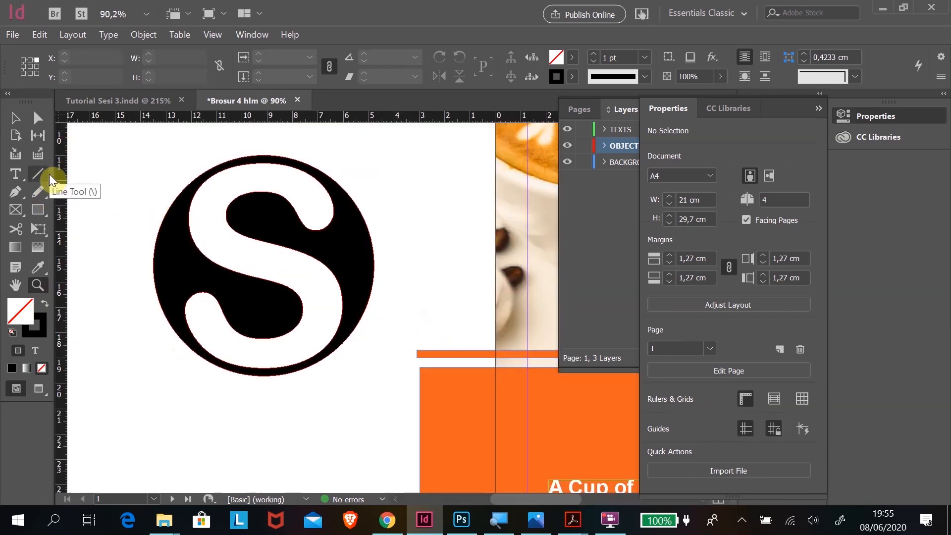
- Draw a thin black-filled bar about 11.4 cm long and 0.2 cm high across the middle of the S logo
{"action": "key", "text": "m"}
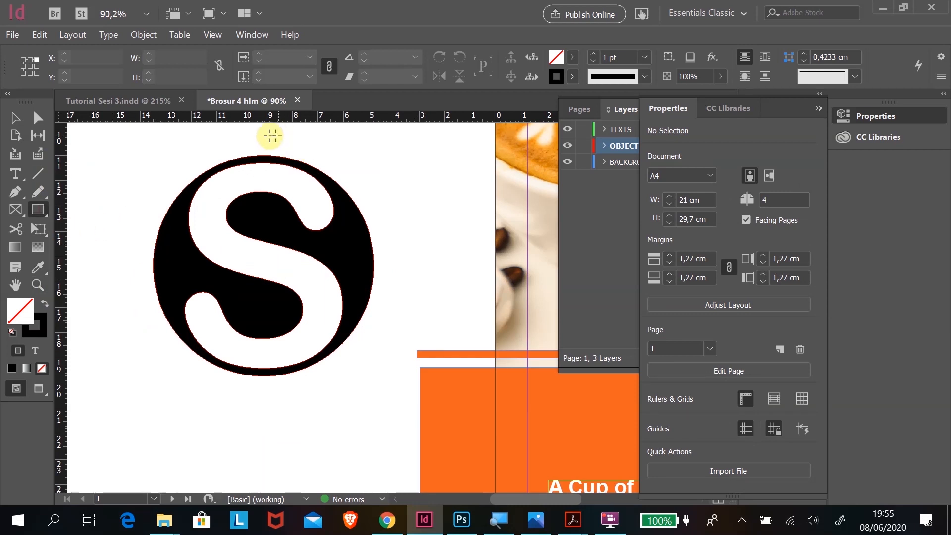
{"action": "mouse_move", "coordinate": [262, 130]}
{"action": "left_mouse_down"}
{"action": "mouse_move", "coordinate": [267, 418]}
{"action": "mouse_move", "coordinate": [284, 418]}
{"action": "mouse_move", "coordinate": [407, 252]}
{"action": "left_mouse_up"}
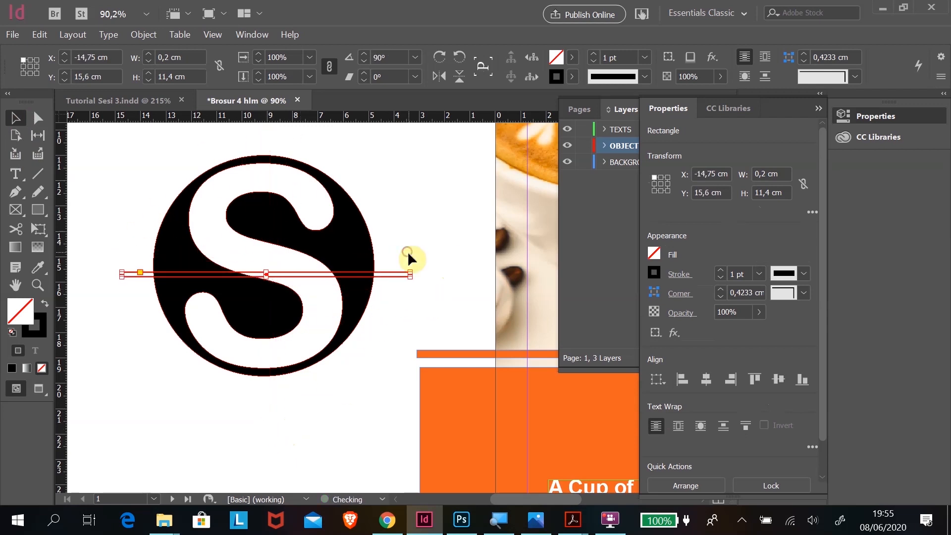
{"action": "left_click", "coordinate": [45, 303]}
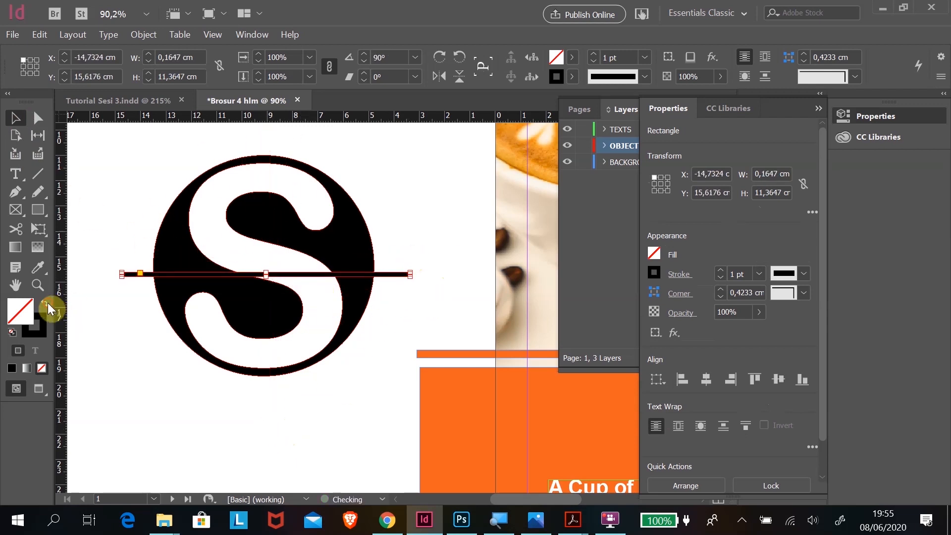
{"action": "left_click", "coordinate": [96, 190]}
- Align the bar and the S logo to each other on their horizontal and vertical centers
{"action": "left_click_drag", "start_coordinate": [283, 293], "coordinate": [347, 376]}
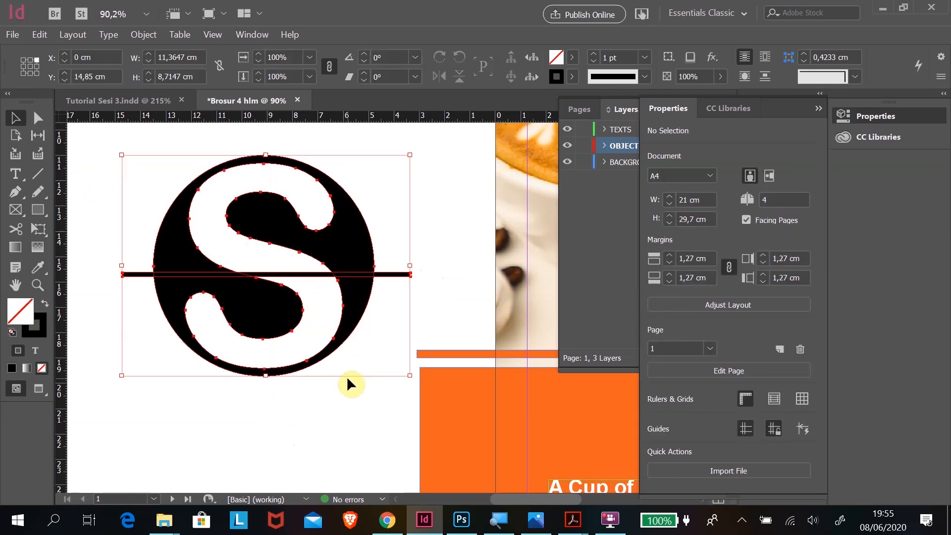
{"action": "left_click", "coordinate": [708, 381]}
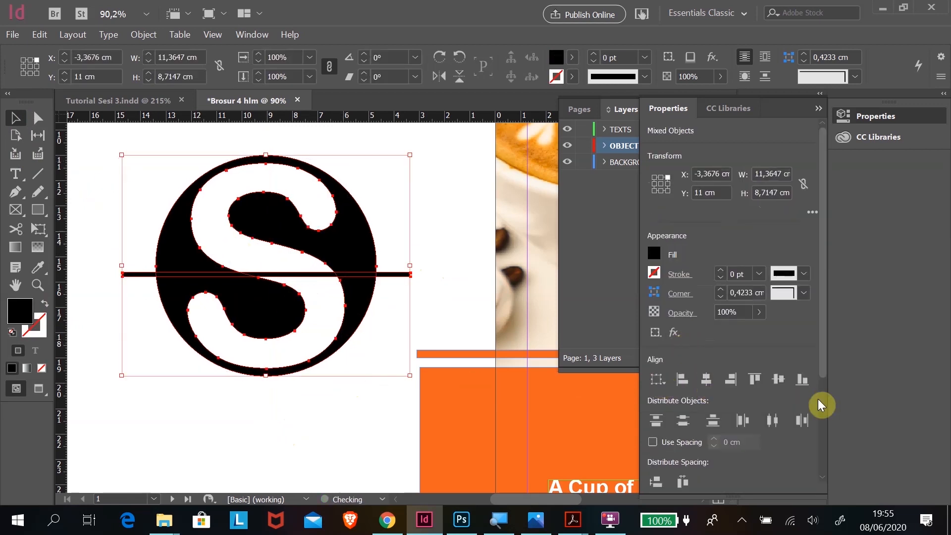
{"action": "left_click", "coordinate": [779, 380]}
{"action": "left_click", "coordinate": [270, 412]}
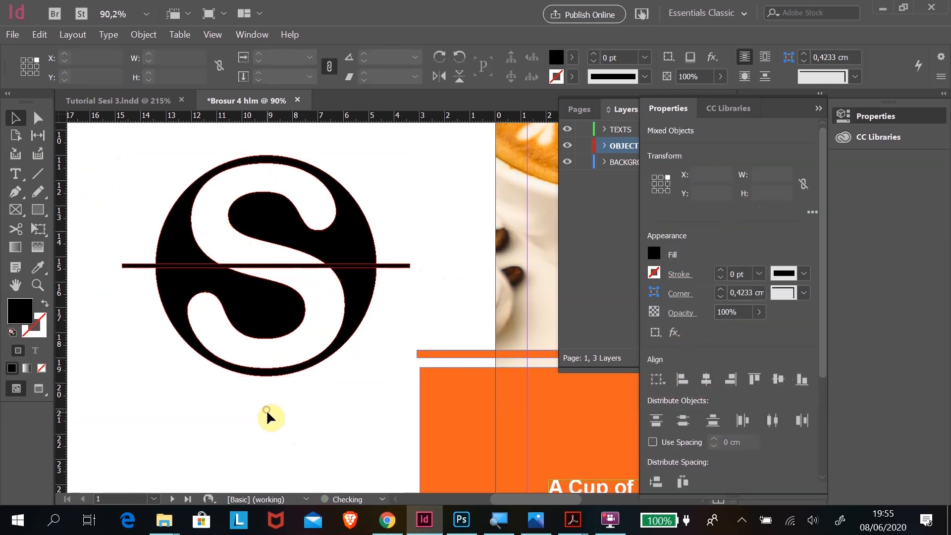
- Cut the bar out of the S logo with the Pathfinder Subtract command
{"action": "left_click_drag", "start_coordinate": [153, 184], "coordinate": [358, 387]}
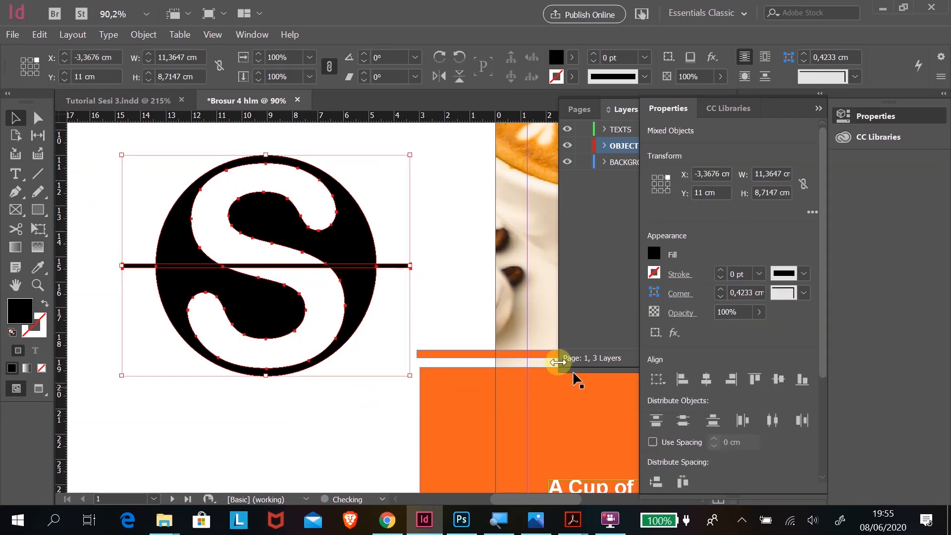
{"action": "left_click_drag", "start_coordinate": [825, 350], "coordinate": [842, 471]}
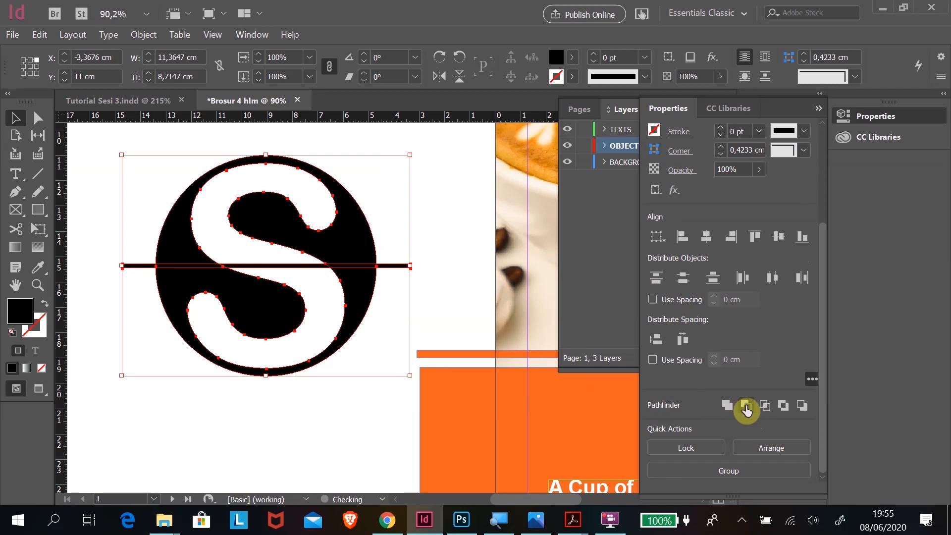
{"action": "left_click", "coordinate": [746, 407]}
{"action": "left_click", "coordinate": [445, 275]}
{"action": "scroll", "coordinate": [285, 321], "scroll_direction": "up", "scroll_amount": 3}
{"action": "scroll", "coordinate": [282, 319], "scroll_direction": "down", "scroll_amount": 2}
{"action": "left_click", "coordinate": [190, 294]}
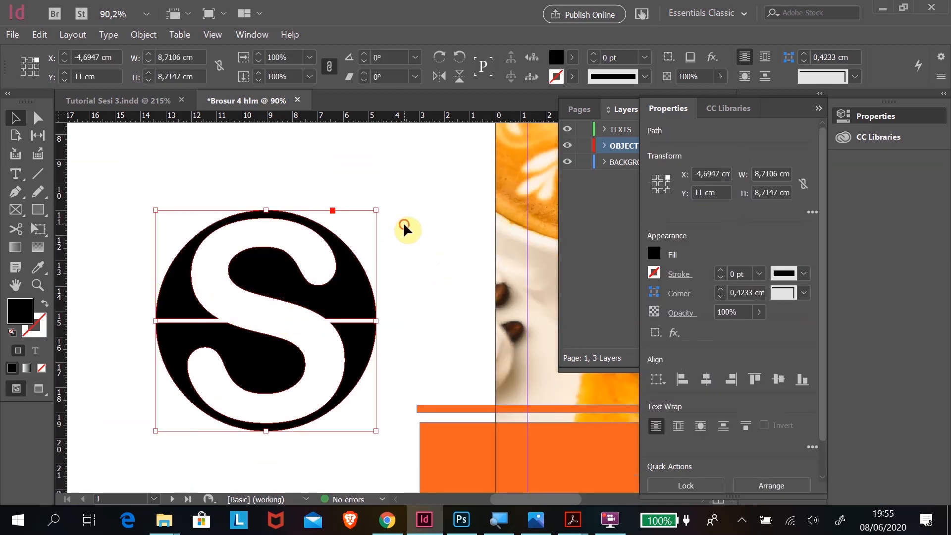
{"action": "left_click", "coordinate": [402, 222]}
- Scale the split S logo down to about 4.3 cm and place it on the cover's orange band
{"action": "scroll", "coordinate": [403, 222], "scroll_direction": "down", "scroll_amount": 10}
{"action": "left_click", "coordinate": [38, 286]}
{"action": "left_click_drag", "start_coordinate": [378, 221], "coordinate": [434, 292]}
{"action": "left_click_drag", "start_coordinate": [311, 207], "coordinate": [493, 347]}
{"action": "left_click", "coordinate": [14, 117]}
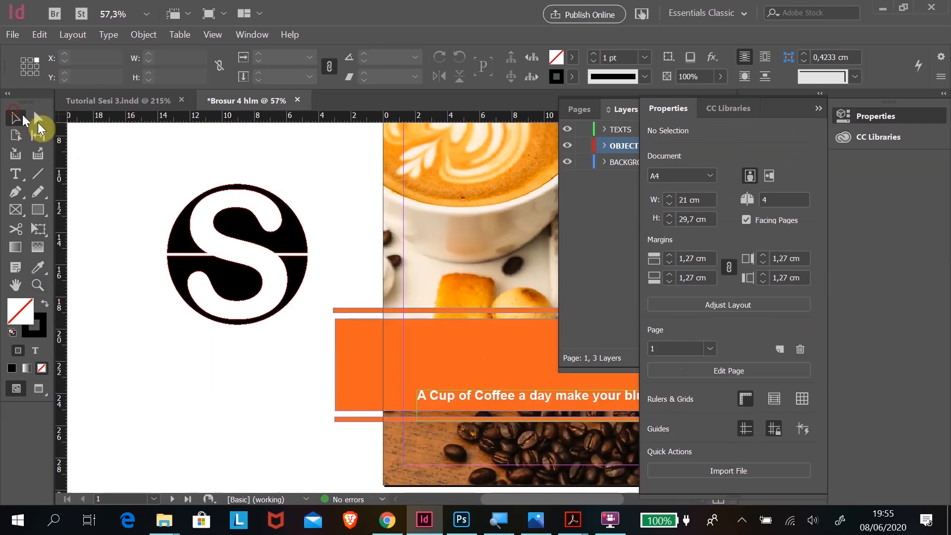
{"action": "left_click", "coordinate": [288, 253]}
{"action": "left_click_drag", "start_coordinate": [288, 253], "coordinate": [311, 268]}
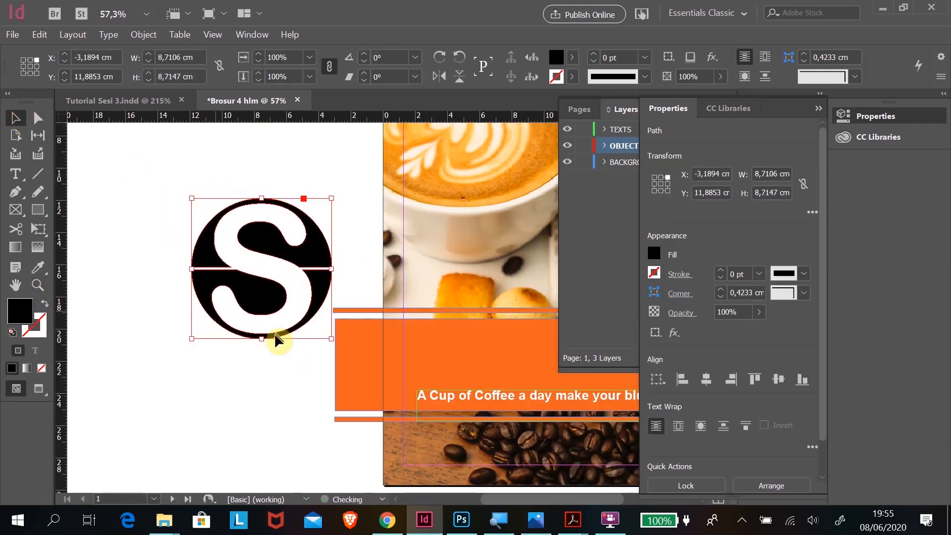
{"action": "left_click", "coordinate": [38, 229]}
{"action": "left_click_drag", "start_coordinate": [330, 196], "coordinate": [281, 241]}
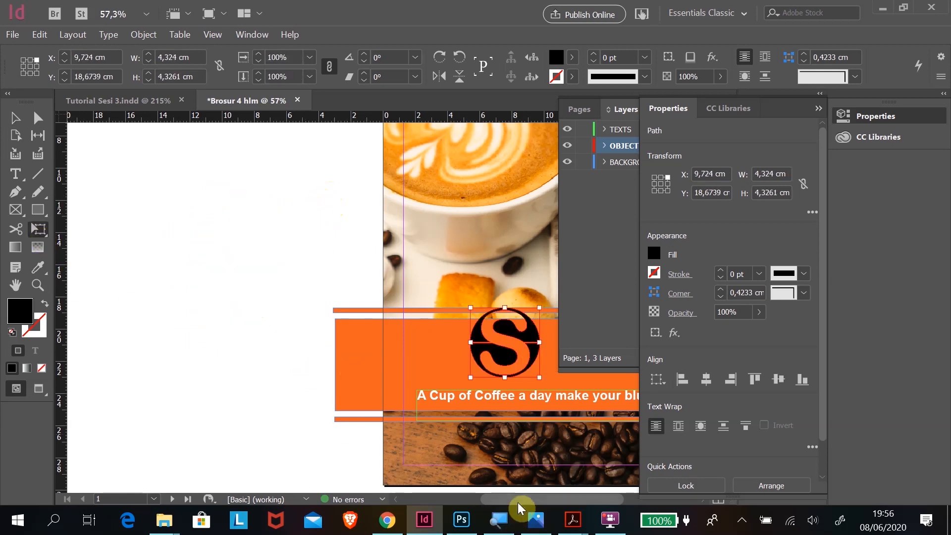
- Fill the S logo with white (ffffff), reduce it to about 3.8 cm, and position it in the orange band above the tagline
{"action": "left_click_drag", "start_coordinate": [535, 500], "coordinate": [594, 499]}
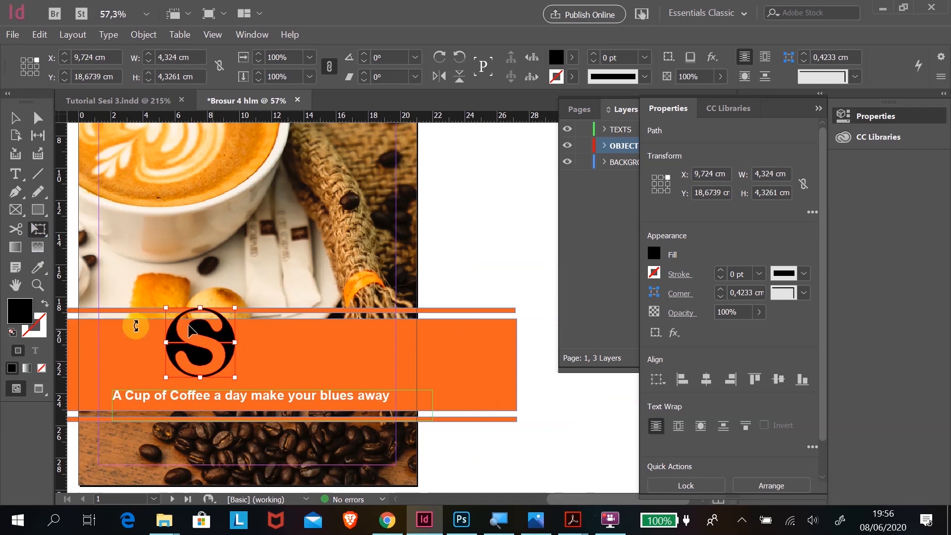
{"action": "double_click", "coordinate": [26, 313]}
{"action": "left_click_drag", "start_coordinate": [578, 304], "coordinate": [722, 164]}
{"action": "left_click_drag", "start_coordinate": [737, 238], "coordinate": [741, 177]}
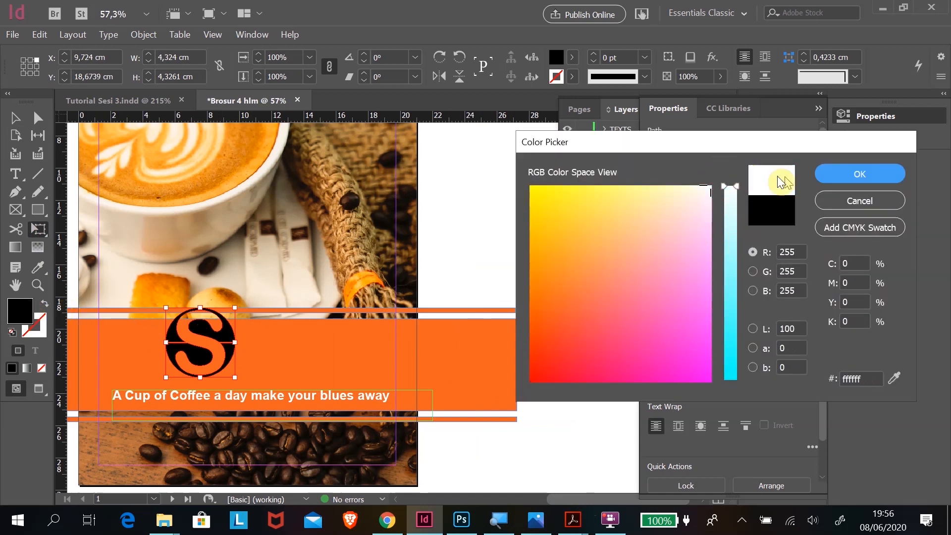
{"action": "left_click", "coordinate": [838, 174]}
{"action": "left_click_drag", "start_coordinate": [223, 344], "coordinate": [285, 347]}
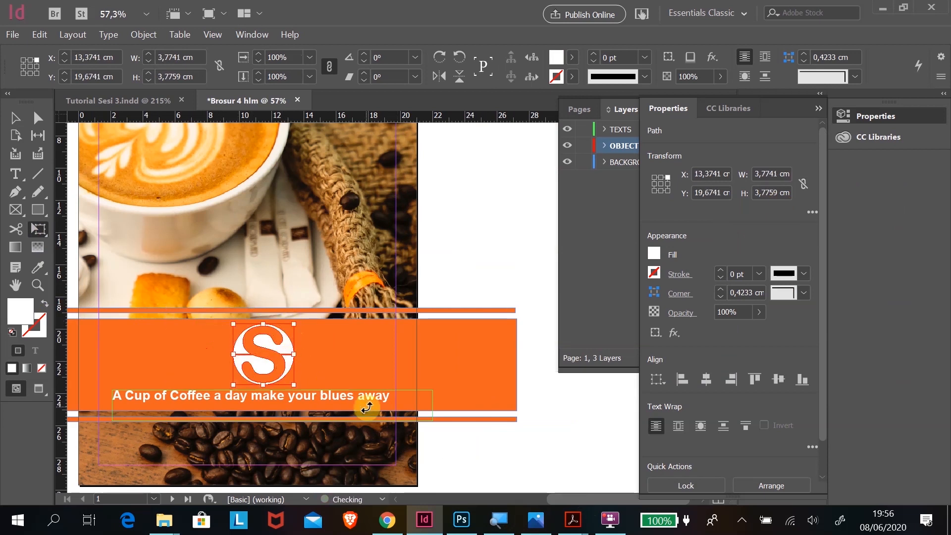
- Place a copy of the SURYA COFFEE text frame from the pasteboard onto the cover's orange band
{"action": "left_click", "coordinate": [16, 286]}
{"action": "left_click_drag", "start_coordinate": [212, 251], "coordinate": [480, 159]}
{"action": "left_click_drag", "start_coordinate": [236, 302], "coordinate": [303, 361]}
{"action": "key", "text": "ctrl+minus"}
{"action": "key", "text": "ctrl+minus"}
{"action": "key", "text": "ctrl+minus"}
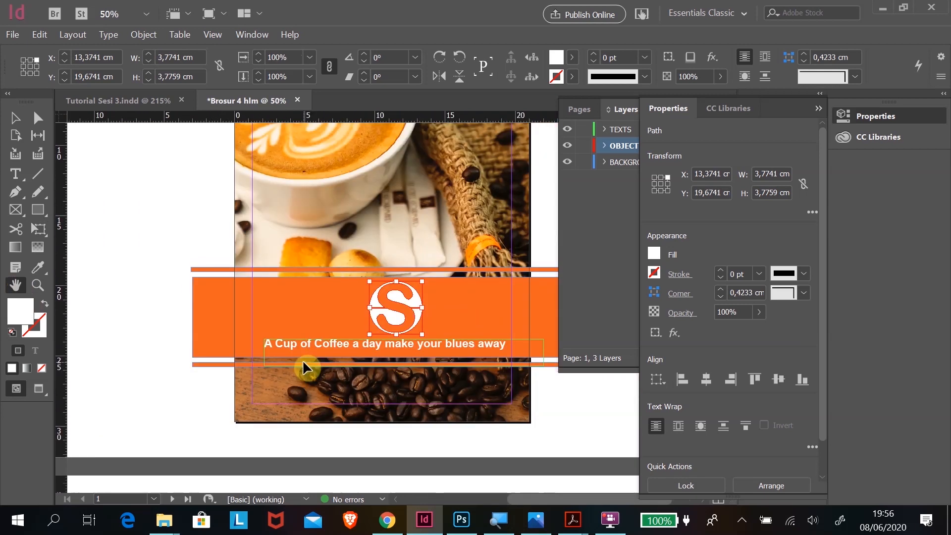
{"action": "left_click", "coordinate": [17, 124]}
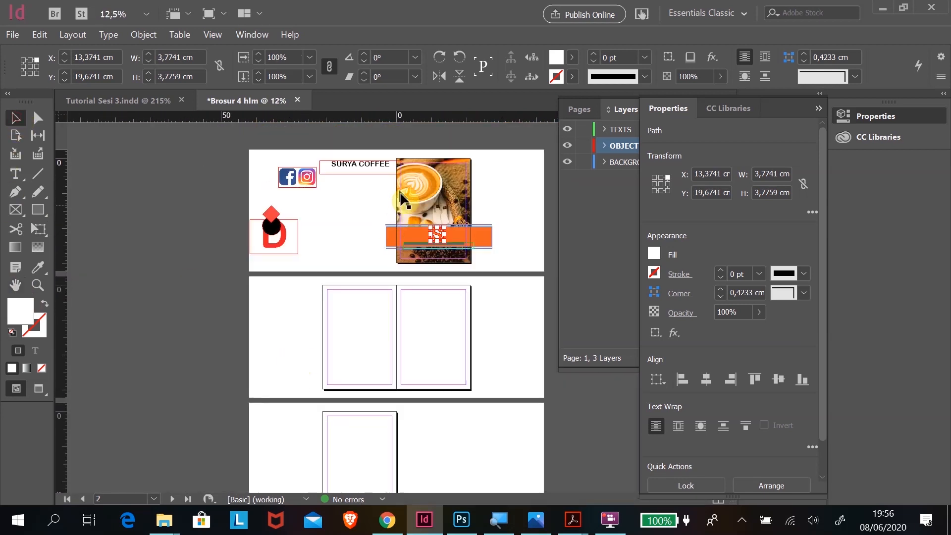
{"action": "left_click_drag", "start_coordinate": [441, 233], "coordinate": [354, 229]}
{"action": "left_click_drag", "start_coordinate": [357, 235], "coordinate": [422, 242]}
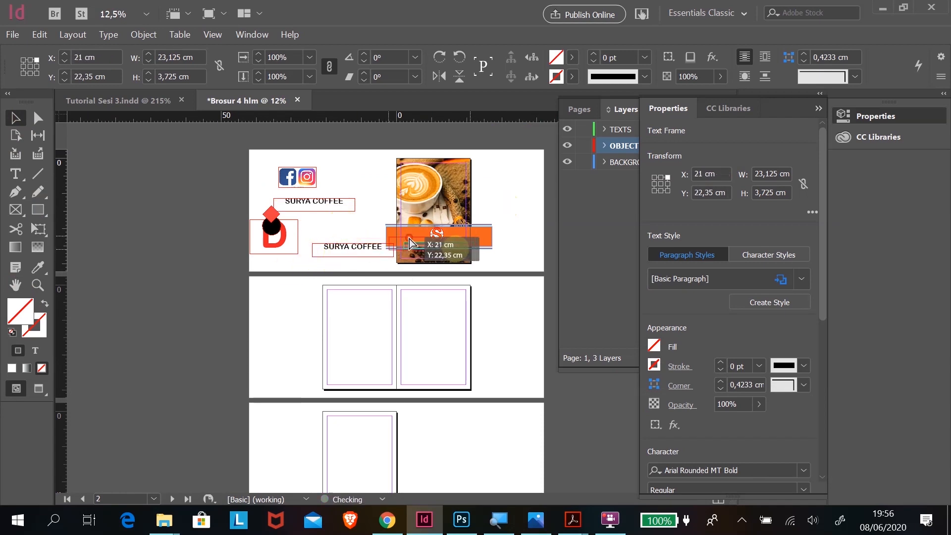
- Move the thin orange stripe above the band up to a Y position of about 17 cm
{"action": "left_click", "coordinate": [46, 289]}
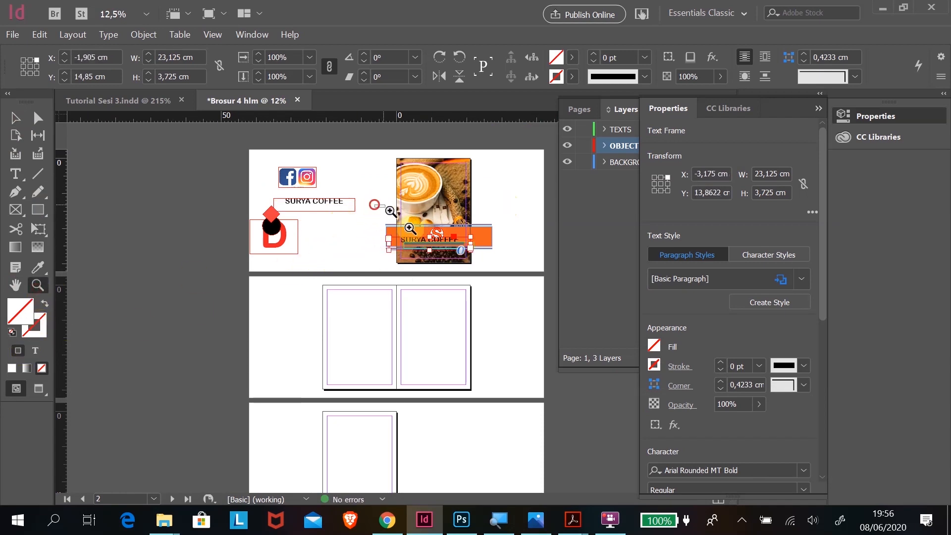
{"action": "left_click_drag", "start_coordinate": [372, 206], "coordinate": [495, 282]}
{"action": "scroll", "coordinate": [172, 294], "scroll_direction": "up", "scroll_amount": 4}
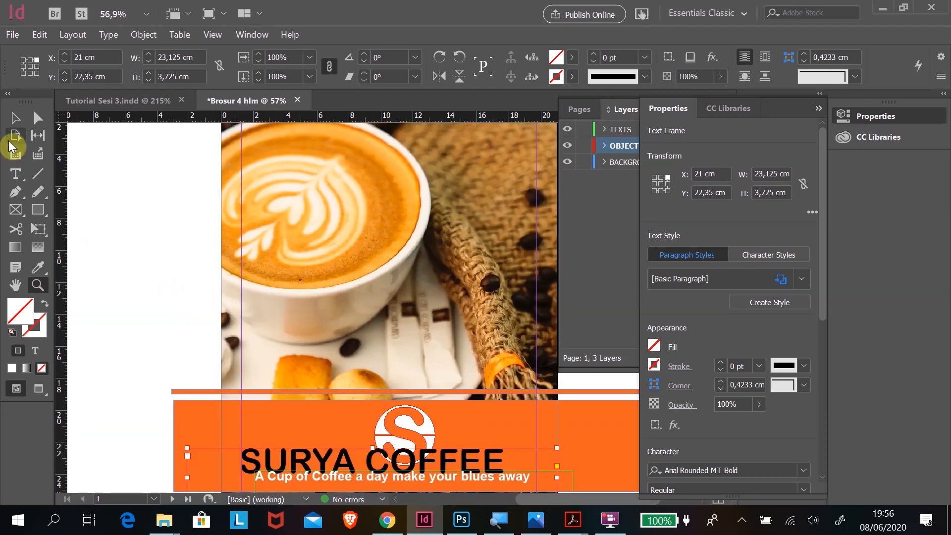
{"action": "left_click", "coordinate": [15, 118]}
{"action": "scroll", "coordinate": [315, 297], "scroll_direction": "down", "scroll_amount": 4}
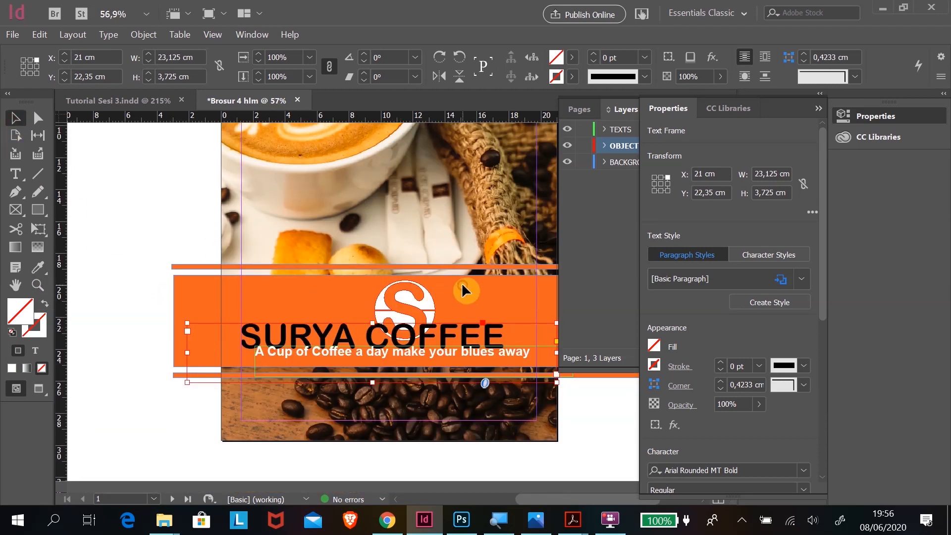
{"action": "left_click", "coordinate": [462, 284]}
{"action": "left_click", "coordinate": [434, 262]}
{"action": "left_click", "coordinate": [435, 266]}
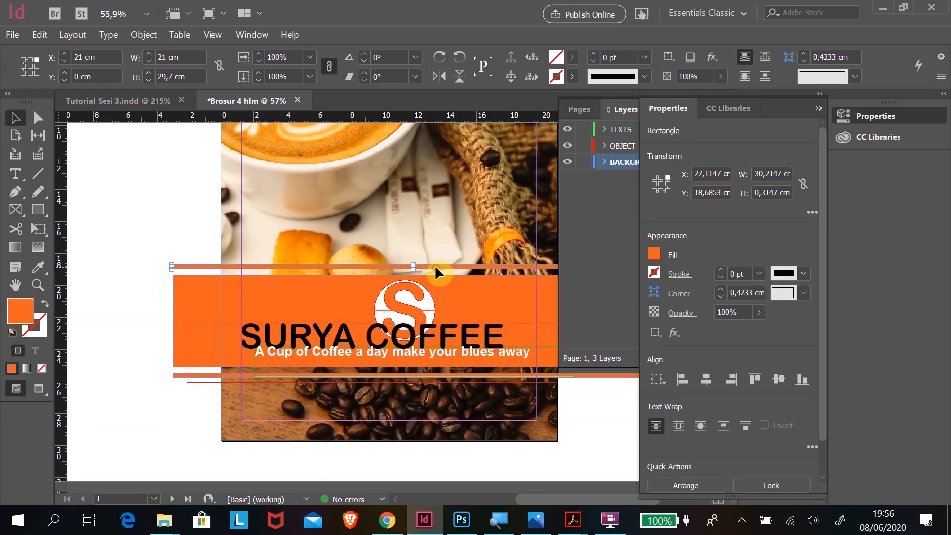
{"action": "key", "text": "Up"}
{"action": "key", "text": "Up"}
{"action": "key", "text": "Up"}
{"action": "key", "text": "Up"}
{"action": "key", "text": "Up"}
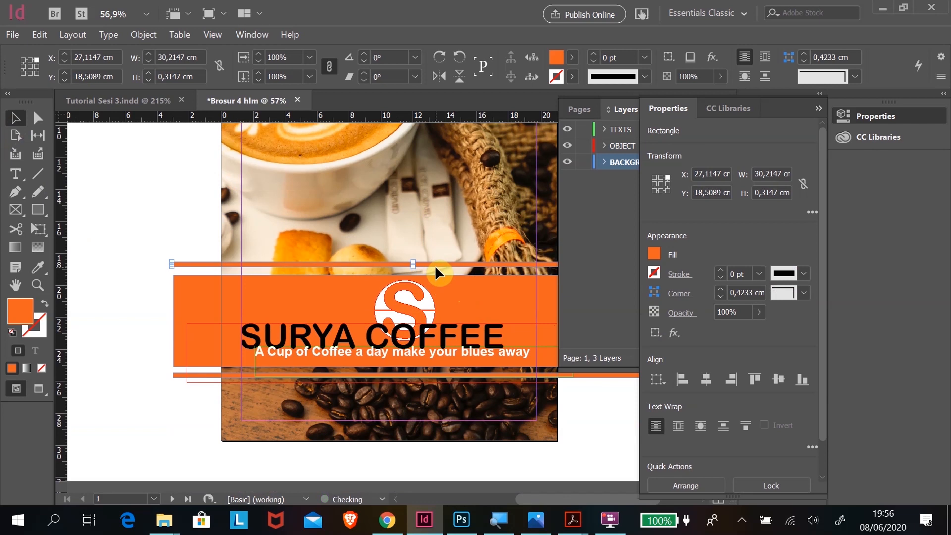
{"action": "key", "text": "Up"}
{"action": "key", "text": "Up"}
{"action": "key", "text": "Up"}
{"action": "key", "text": "Up"}
{"action": "key", "text": "Up"}
{"action": "key", "text": "Up"}
{"action": "key", "text": "Up"}
{"action": "key", "text": "Up"}
{"action": "key", "text": "Up"}
{"action": "key", "text": "Up"}
{"action": "key", "text": "Up"}
{"action": "key", "text": "Up"}
{"action": "key", "text": "Up"}
{"action": "key", "text": "Up"}
{"action": "key", "text": "Up"}
{"action": "key", "text": "Up"}
{"action": "key", "text": "Up"}
{"action": "key", "text": "Up"}
{"action": "key", "text": "Up"}
{"action": "key", "text": "Up"}
{"action": "key", "text": "Up"}
{"action": "key", "text": "Up"}
{"action": "key", "text": "Up"}
{"action": "key", "text": "Up"}
{"action": "key", "text": "Up"}
{"action": "key", "text": "Up"}
{"action": "key", "text": "Up"}
{"action": "key", "text": "Up"}
{"action": "key", "text": "Up"}
{"action": "key", "text": "Up"}
{"action": "key", "text": "Up"}
{"action": "key", "text": "Up"}
{"action": "key", "text": "Up"}
{"action": "key", "text": "Up"}
{"action": "key", "text": "Up"}
{"action": "key", "text": "Up"}
{"action": "key", "text": "Up"}
{"action": "key", "text": "Up"}
{"action": "key", "text": "Up"}
{"action": "key", "text": "Up"}
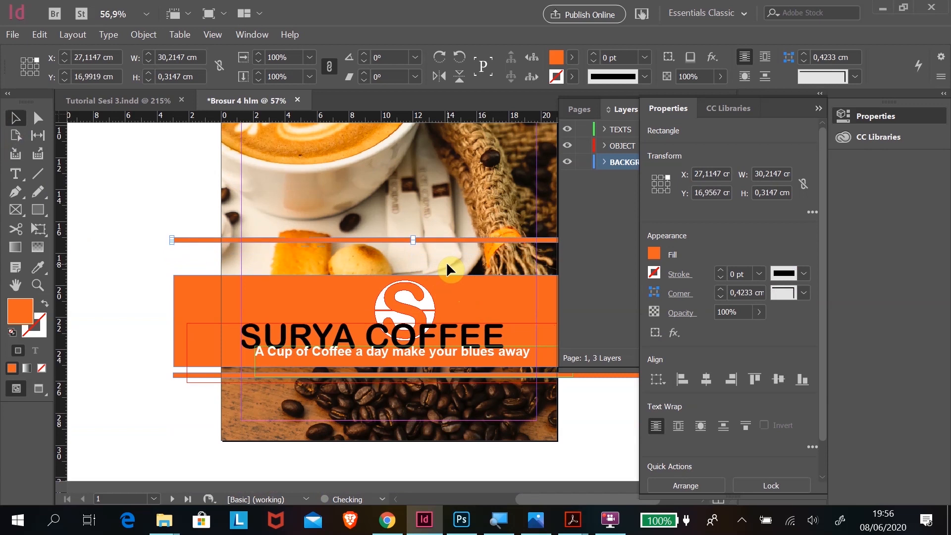
- Extend the orange band upward to about 7.9 cm high and shift the S logo and SURYA COFFEE text up within it
{"action": "left_click", "coordinate": [206, 296]}
{"action": "left_click_drag", "start_coordinate": [417, 275], "coordinate": [412, 243]}
{"action": "left_click", "coordinate": [165, 197]}
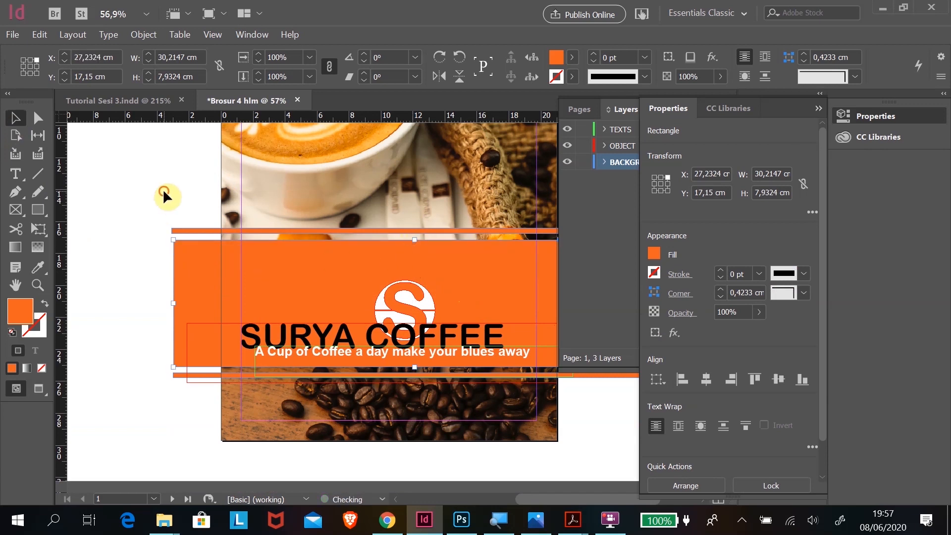
{"action": "left_click_drag", "start_coordinate": [426, 307], "coordinate": [427, 283]}
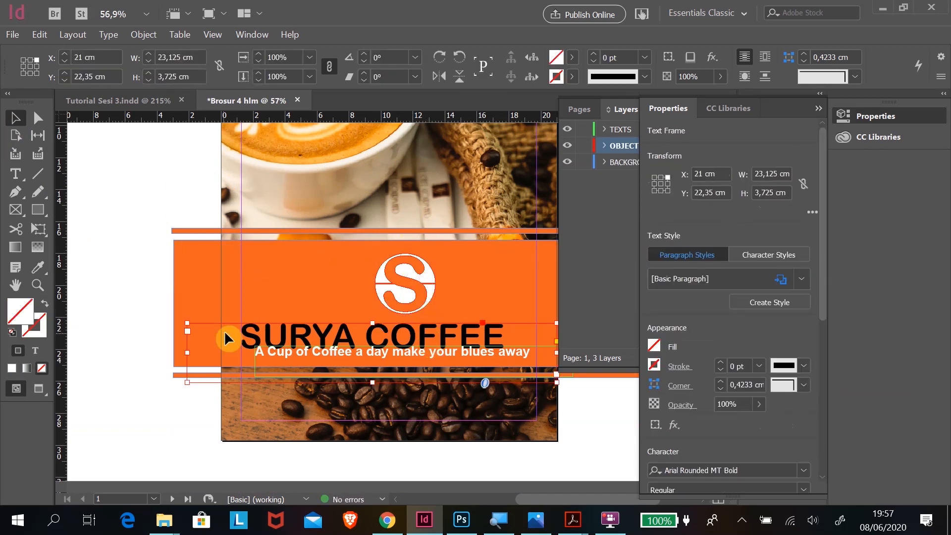
{"action": "left_click_drag", "start_coordinate": [380, 337], "coordinate": [385, 332]}
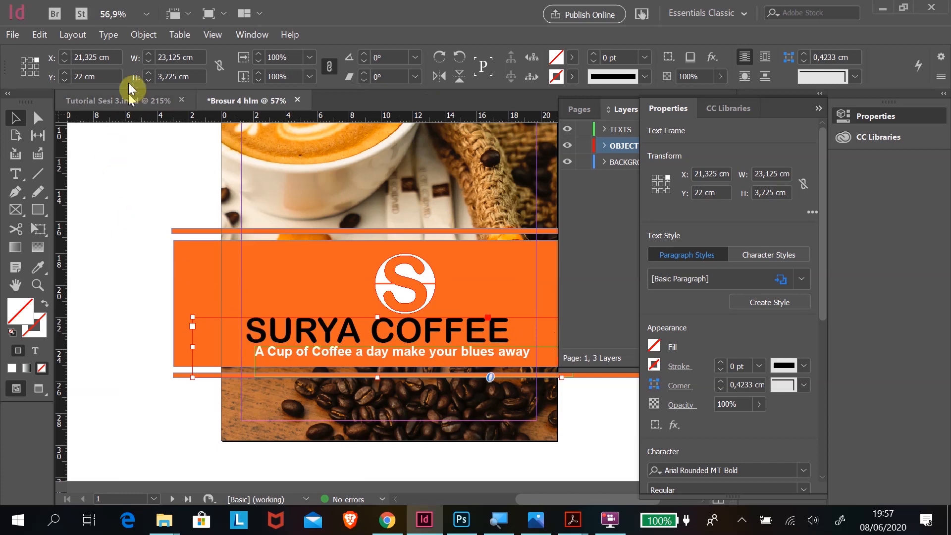
- Convert the SURYA COFFEE text to outlines and scale it down to about 13 cm wide beneath the S logo
{"action": "left_click", "coordinate": [108, 36]}
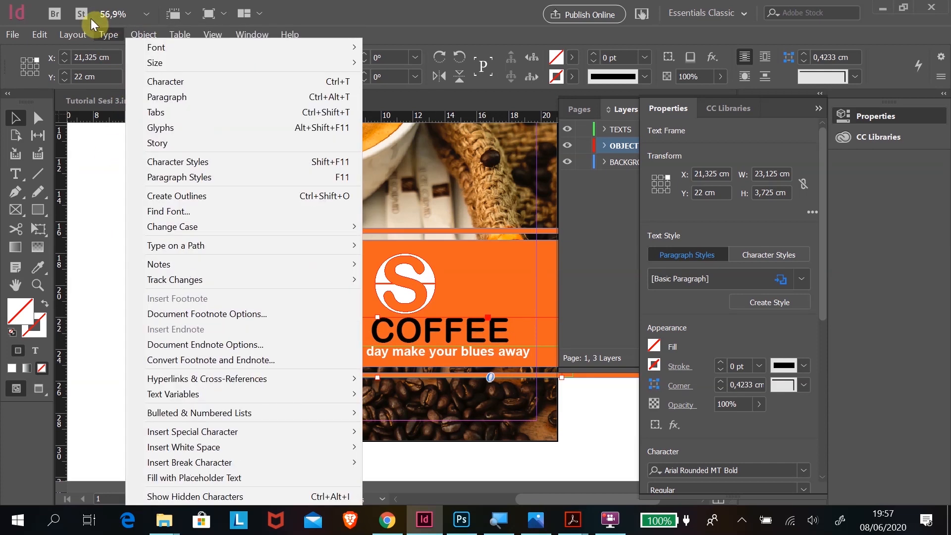
{"action": "left_click", "coordinate": [161, 196]}
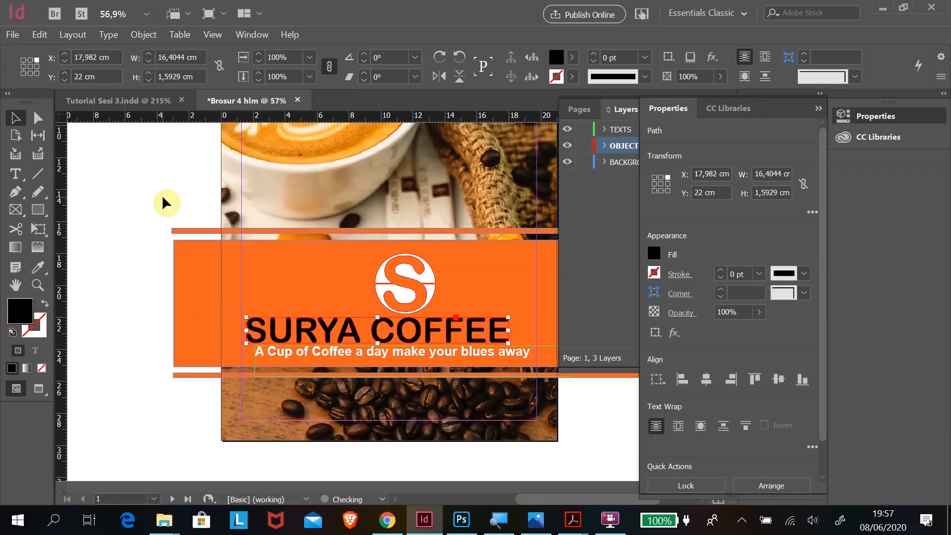
{"action": "left_click_drag", "start_coordinate": [246, 343], "coordinate": [269, 341]}
{"action": "left_click_drag", "start_coordinate": [508, 342], "coordinate": [478, 338]}
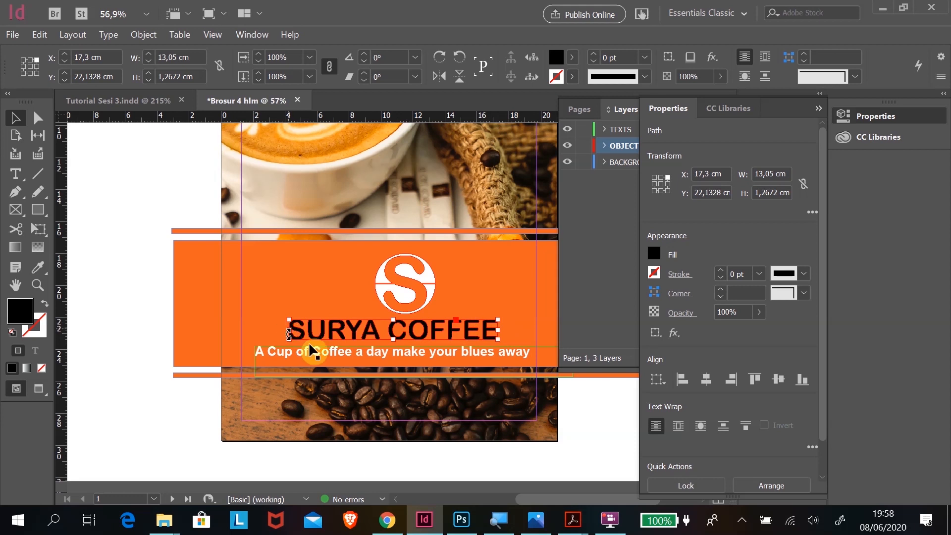
- Apply the S logo's white fill to the outlined SURYA COFFEE lettering with the Eyedropper tool
{"action": "left_click", "coordinate": [37, 272]}
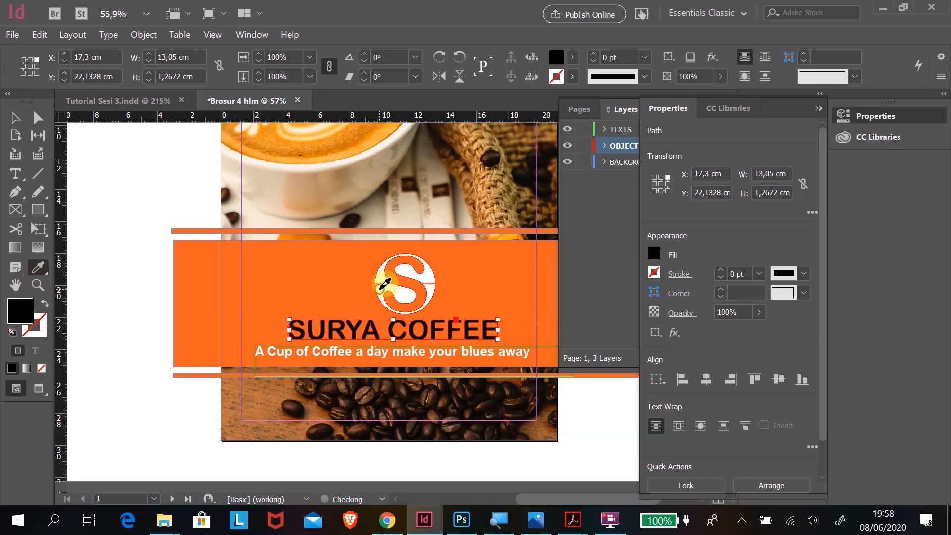
{"action": "left_click", "coordinate": [384, 289]}
{"action": "left_click", "coordinate": [14, 121]}
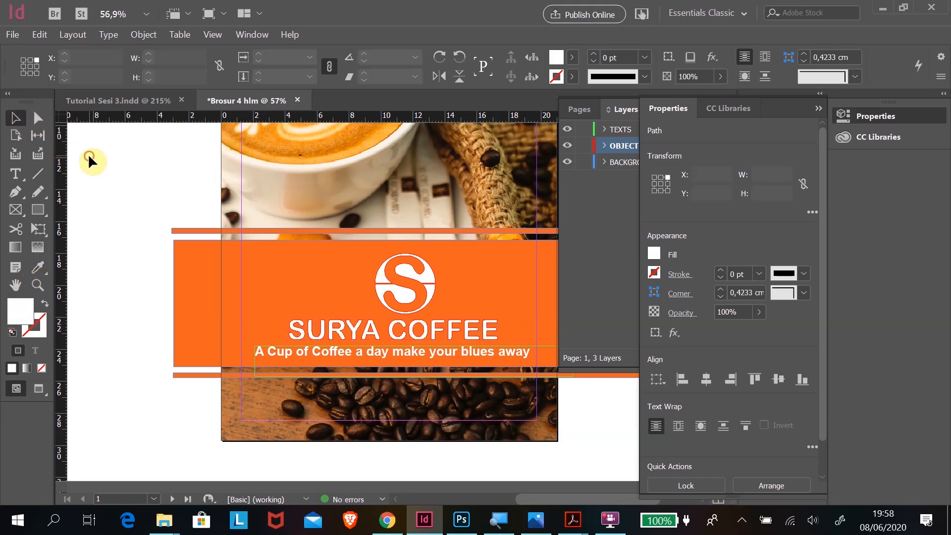
{"action": "left_click", "coordinate": [91, 162]}
- Select the tagline, the SURYA COFFEE lettering and the S logo together and align their horizontal centers
{"action": "scroll", "coordinate": [94, 178], "scroll_direction": "up", "scroll_amount": 5}
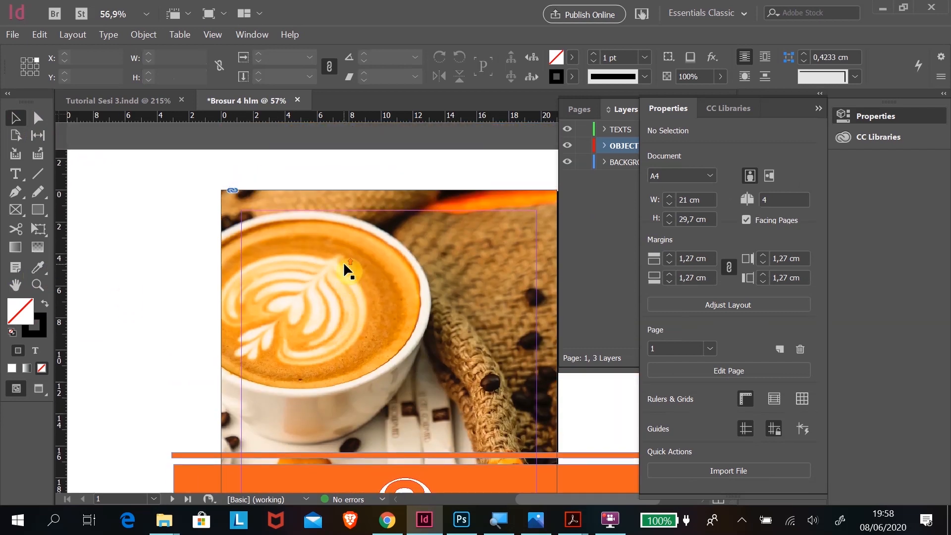
{"action": "scroll", "coordinate": [289, 267], "scroll_direction": "down", "scroll_amount": 5}
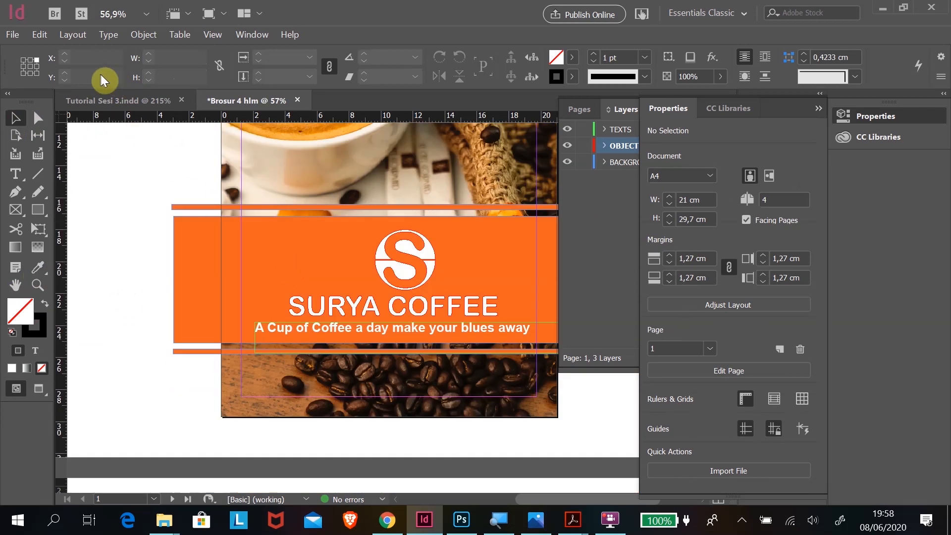
{"action": "left_click", "coordinate": [339, 327]}
{"action": "left_click", "coordinate": [380, 335], "text": "shift"}
{"action": "left_click", "coordinate": [369, 329], "text": "shift"}
{"action": "left_click", "coordinate": [371, 308], "text": "shift"}
{"action": "left_click", "coordinate": [395, 275], "text": "shift"}
{"action": "left_click", "coordinate": [709, 379]}
{"action": "scroll", "coordinate": [545, 461], "scroll_direction": "right", "scroll_amount": 3}
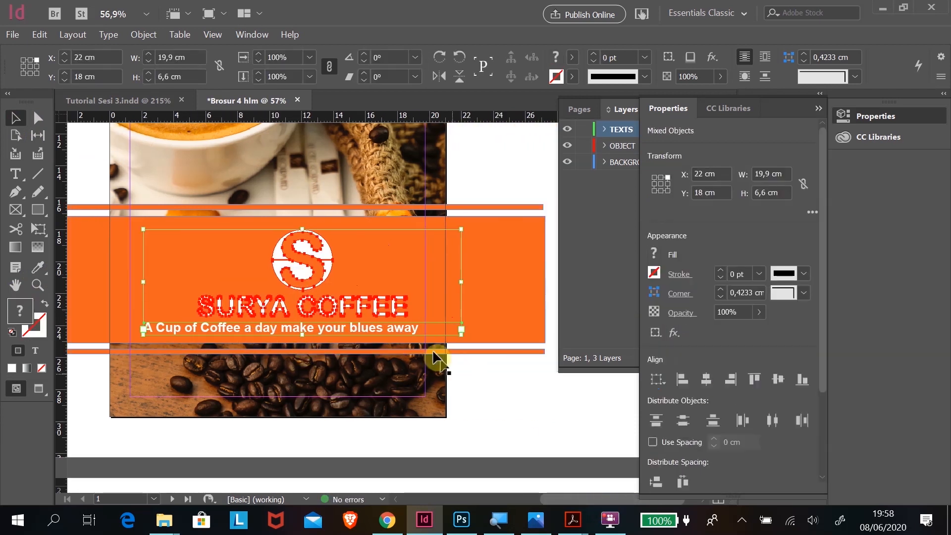
- Nudge the selected S logo, SURYA COFFEE lettering and tagline together about 0.5 cm to the left, keeping their height
{"action": "key", "text": "Left"}
{"action": "key", "text": "Left"}
{"action": "key", "text": "Left"}
{"action": "key", "text": "Left"}
{"action": "key", "text": "Left"}
{"action": "key", "text": "Left"}
{"action": "key", "text": "Left"}
{"action": "key", "text": "Left"}
{"action": "key", "text": "Left"}
{"action": "key", "text": "Left"}
{"action": "key", "text": "Left"}
{"action": "key", "text": "Left"}
{"action": "key", "text": "Left"}
{"action": "key", "text": "Left"}
{"action": "left_click", "coordinate": [515, 403]}
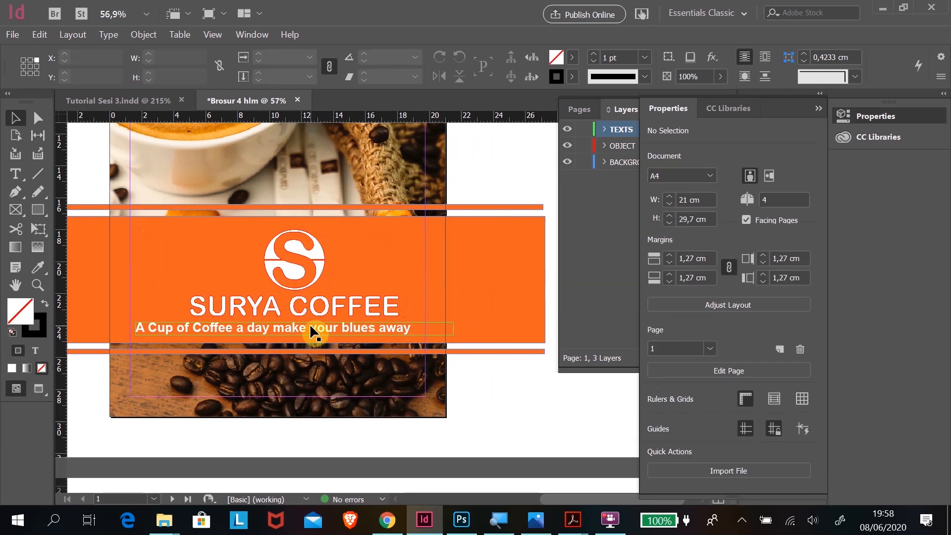
- Center-align the tagline text "A Cup of Coffee a day make your blues away" within its frame
{"action": "double_click", "coordinate": [316, 328]}
{"action": "left_click_drag", "start_coordinate": [422, 327], "coordinate": [134, 325]}
{"action": "left_click", "coordinate": [808, 57]}
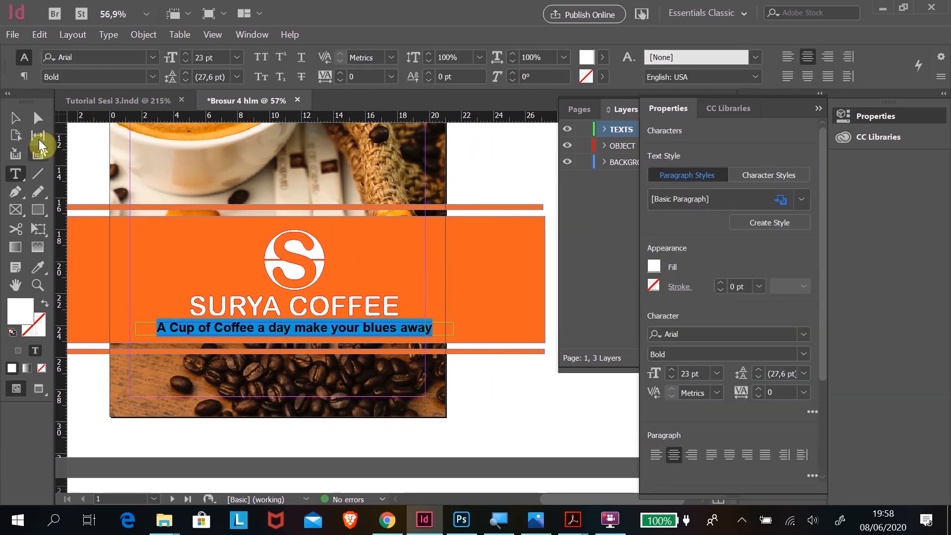
- Reselect the tagline, lettering and S logo as a set and align them again on their horizontal centers
{"action": "left_click", "coordinate": [16, 118]}
{"action": "left_click", "coordinate": [232, 318], "text": "shift"}
{"action": "left_click", "coordinate": [709, 380]}
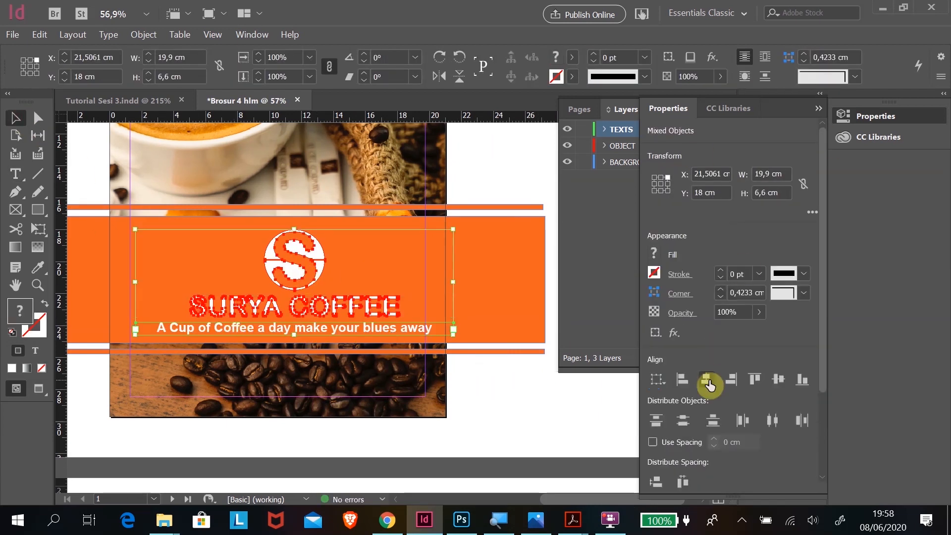
- Nudge the aligned logo, lettering and tagline about 1.1 cm left to center them on the page, then deselect them
{"action": "key", "text": "Left"}
{"action": "key", "text": "Left"}
{"action": "key", "text": "Left"}
{"action": "key", "text": "Left"}
{"action": "key", "text": "Left"}
{"action": "key", "text": "Left"}
{"action": "key", "text": "Left"}
{"action": "key", "text": "Left"}
{"action": "key", "text": "Left"}
{"action": "key", "text": "Left"}
{"action": "key", "text": "Left"}
{"action": "key", "text": "Left"}
{"action": "key", "text": "Left"}
{"action": "key", "text": "Left"}
{"action": "key", "text": "Left"}
{"action": "key", "text": "Left"}
{"action": "key", "text": "Left"}
{"action": "key", "text": "Left"}
{"action": "key", "text": "Left"}
{"action": "key", "text": "Left"}
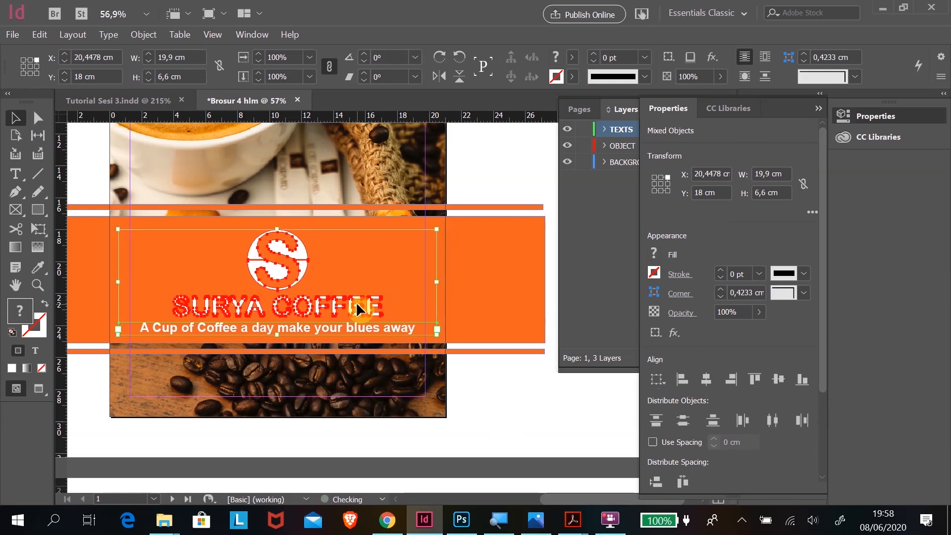
{"action": "left_click", "coordinate": [530, 449]}
{"action": "scroll", "coordinate": [317, 391], "scroll_direction": "up", "scroll_amount": 5}
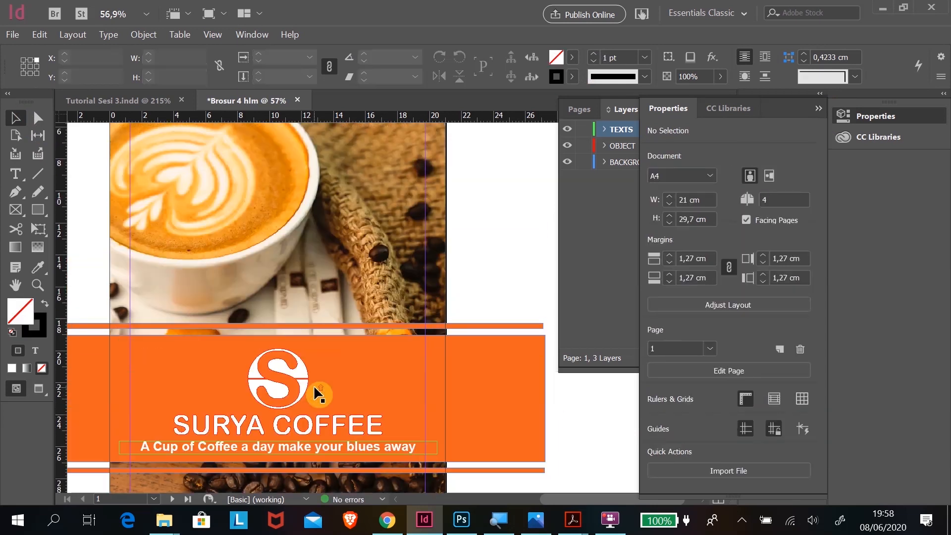
{"action": "scroll", "coordinate": [318, 391], "scroll_direction": "down", "scroll_amount": 5}
{"action": "scroll", "coordinate": [318, 391], "scroll_direction": "up", "scroll_amount": 3}
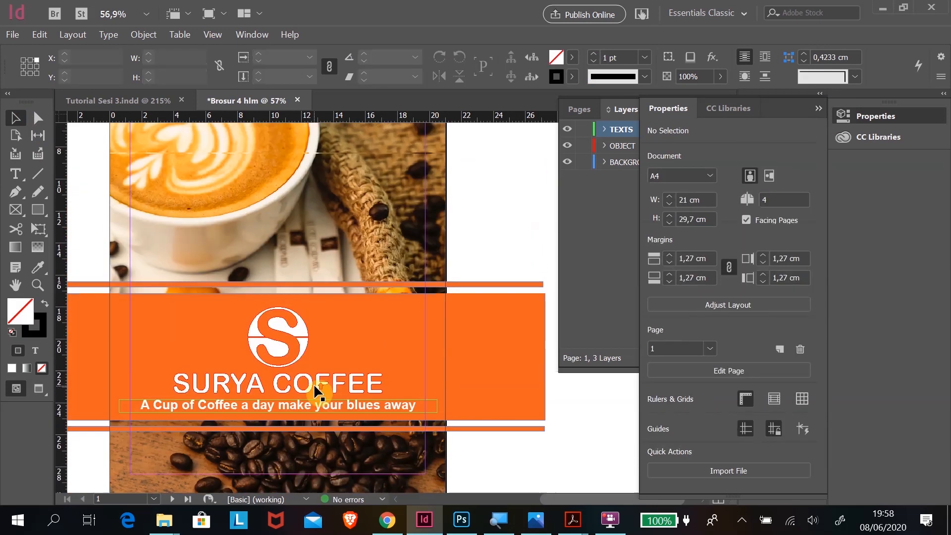